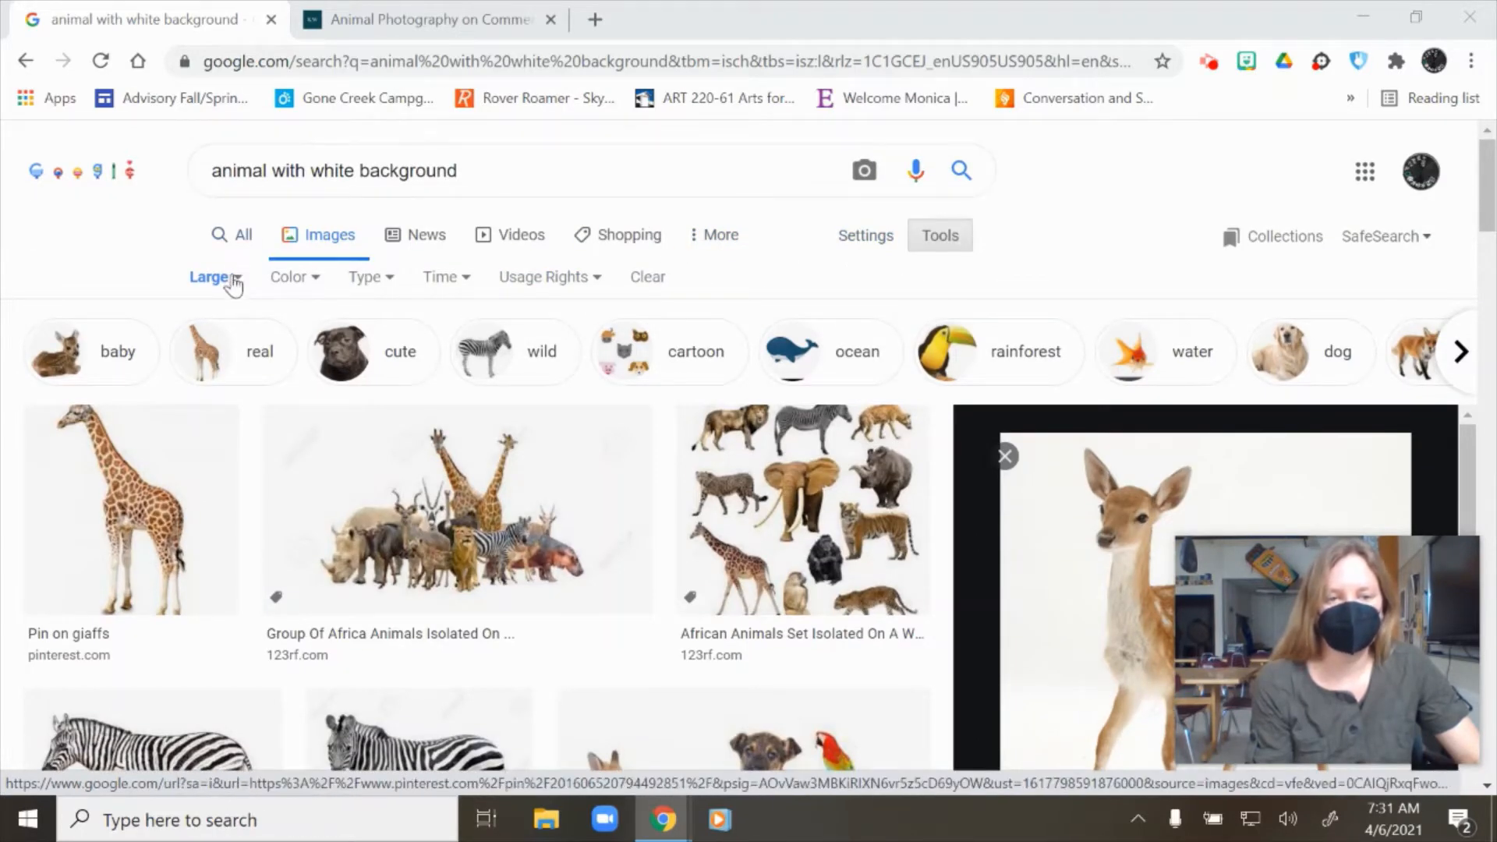
Browse the large image results for animals with a white background and preview the golden retriever photo
{"action": "scroll", "coordinate": [1029, 519], "scroll_direction": "down", "scroll_amount": 4}
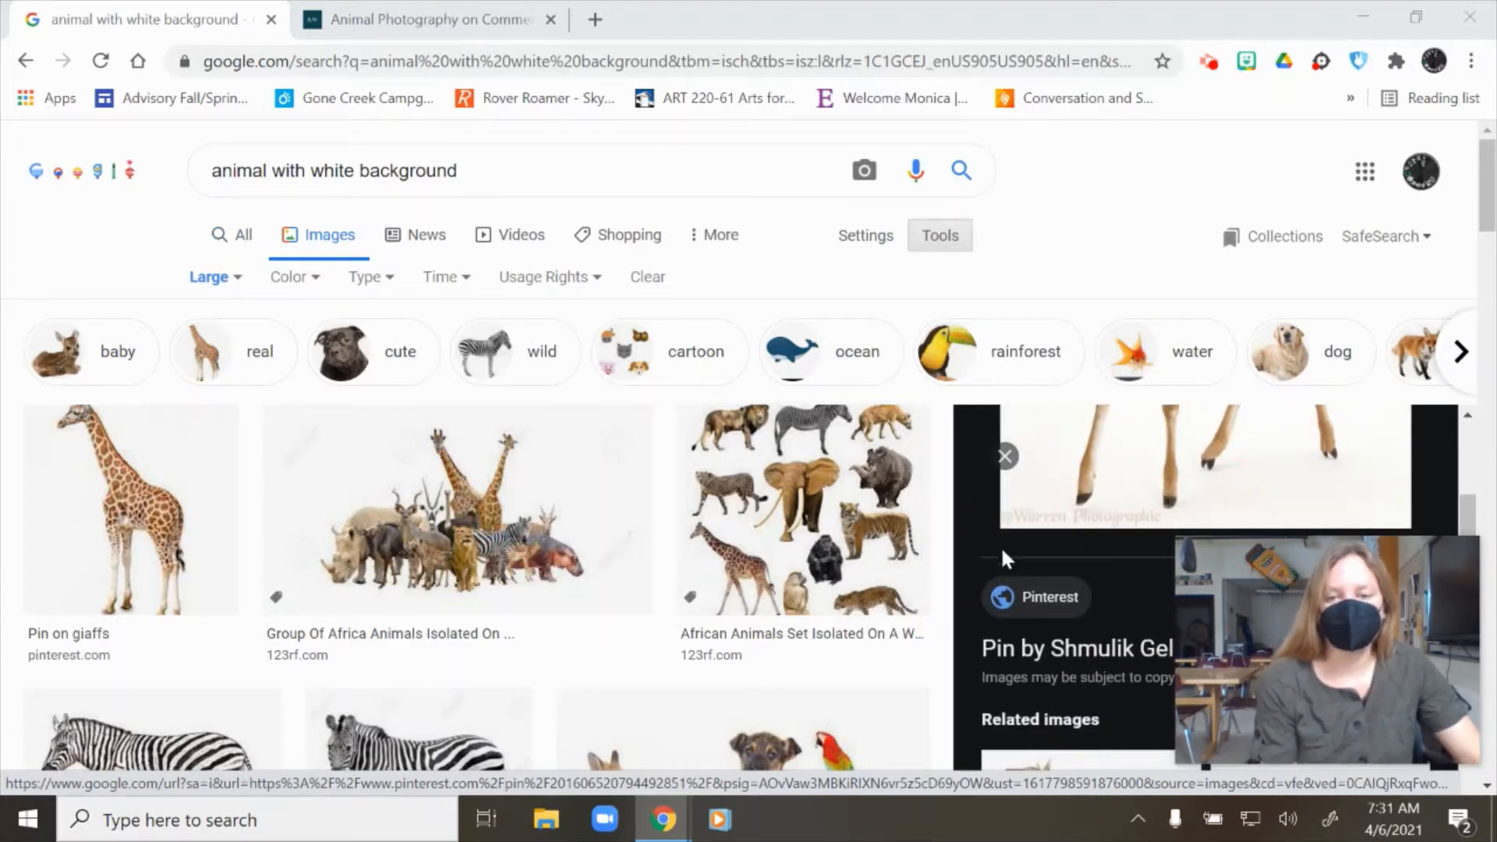
{"action": "scroll", "coordinate": [1006, 558], "scroll_direction": "down", "scroll_amount": 2}
{"action": "scroll", "coordinate": [1076, 562], "scroll_direction": "up", "scroll_amount": 6}
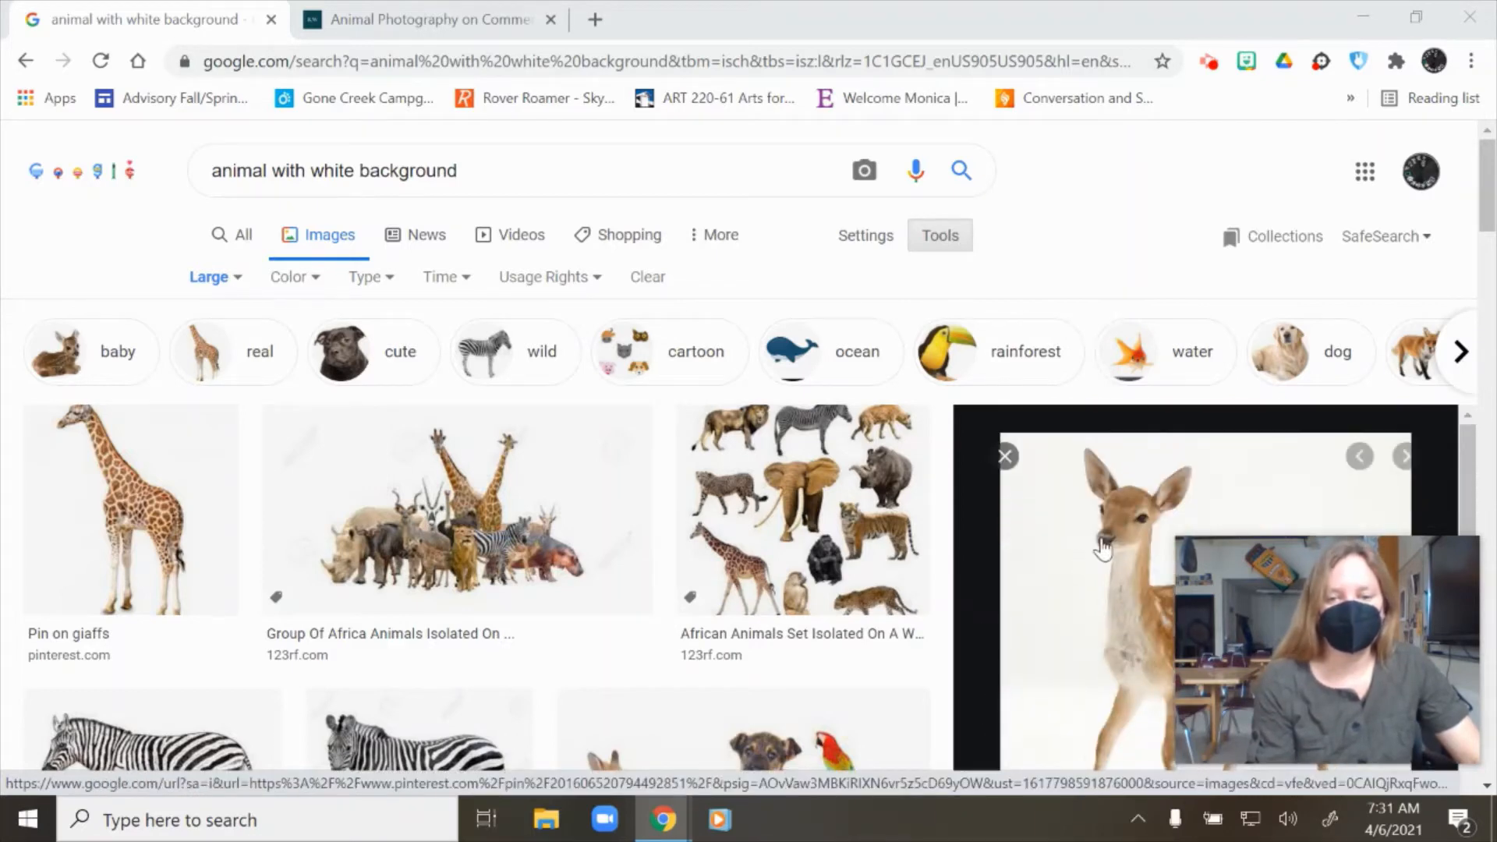
{"action": "scroll", "coordinate": [608, 622], "scroll_direction": "down", "scroll_amount": 10}
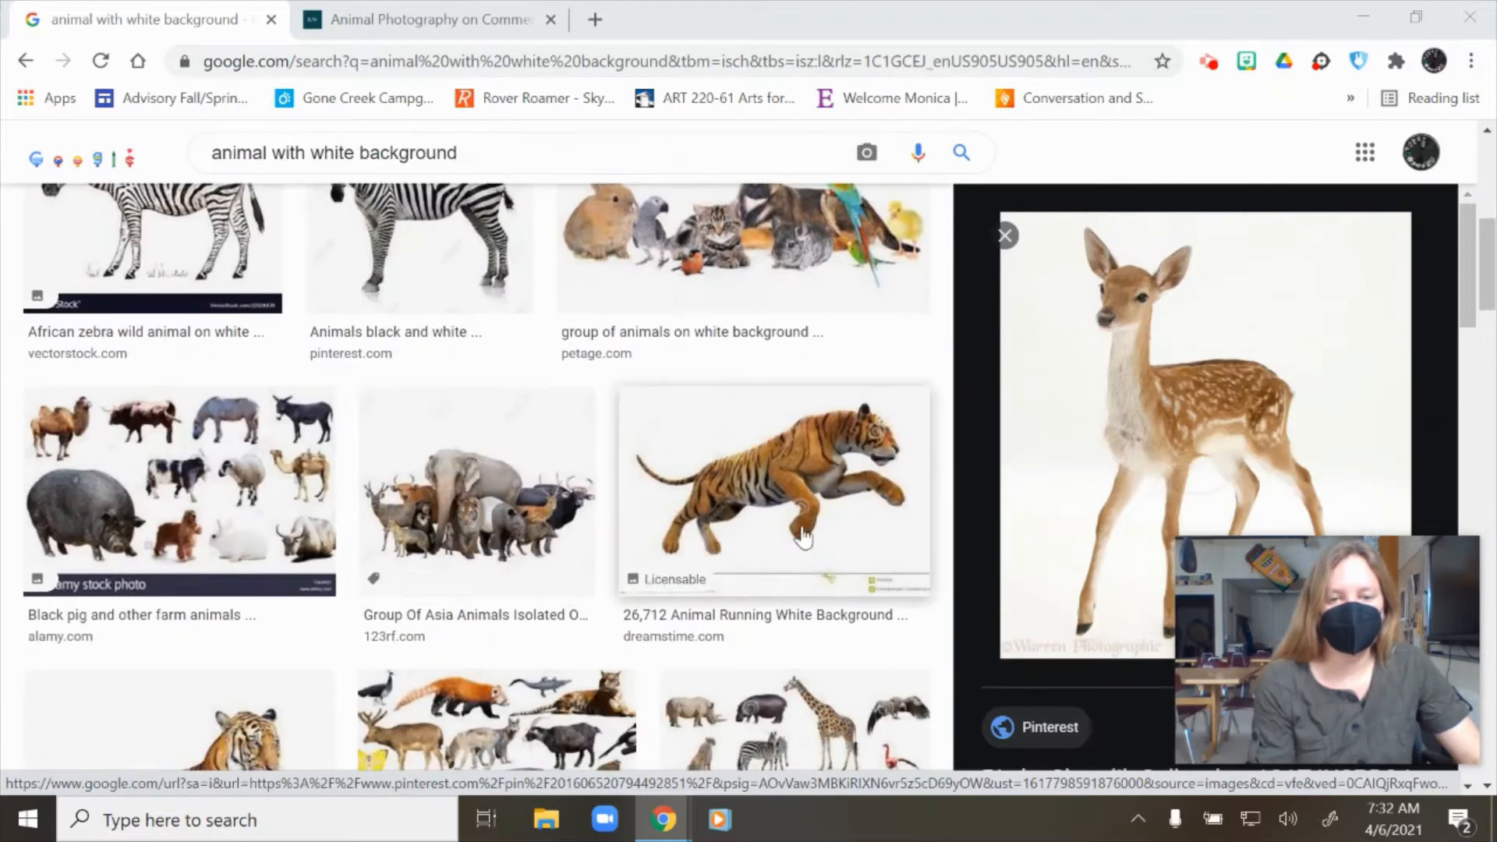
{"action": "scroll", "coordinate": [625, 569], "scroll_direction": "down", "scroll_amount": 8}
{"action": "left_click", "coordinate": [487, 327]}
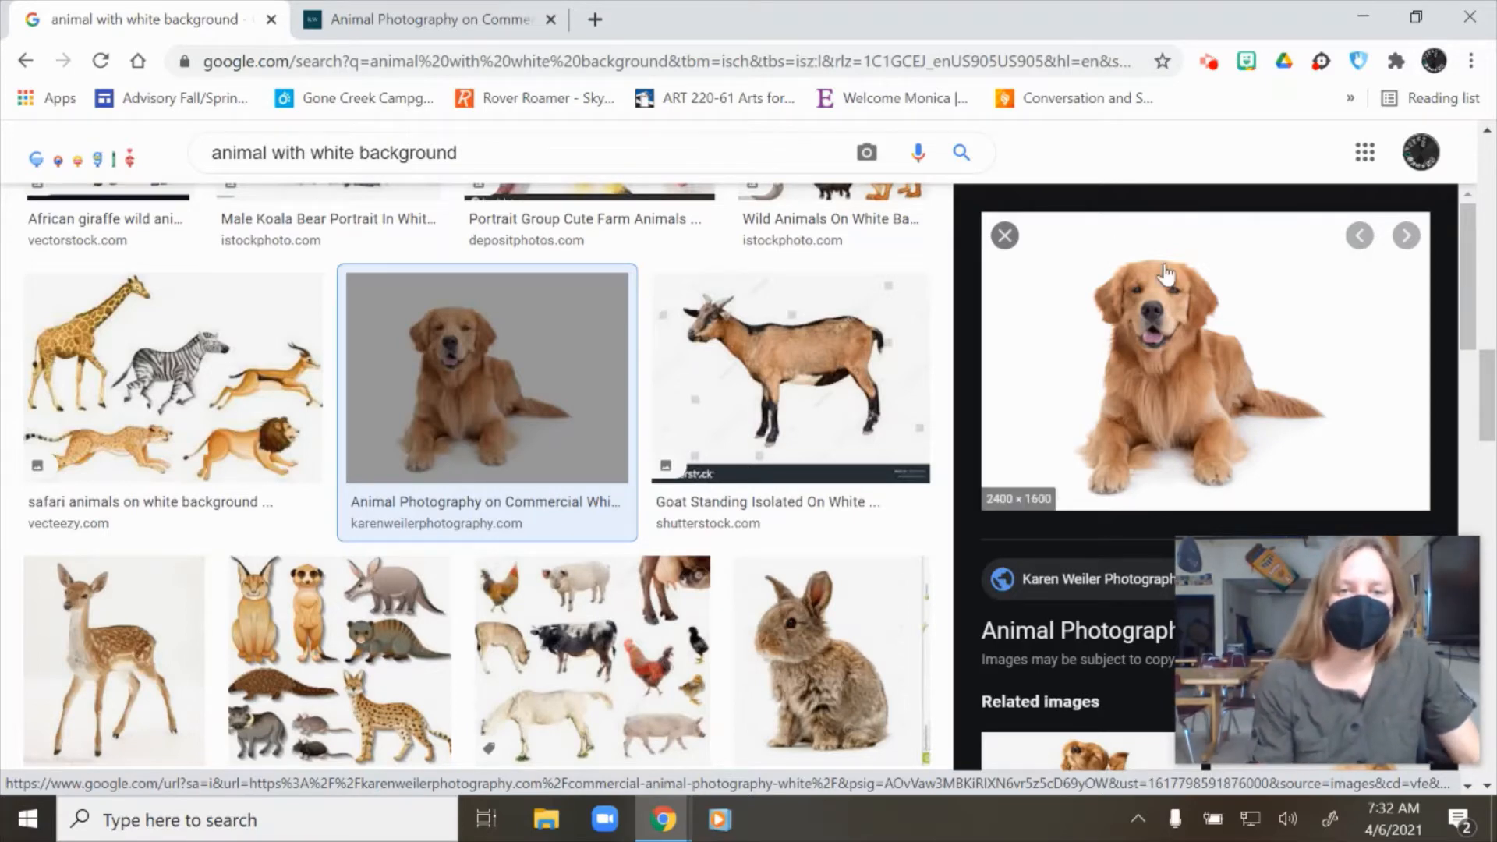
Load pixlr.com in a new browser tab
{"action": "left_click", "coordinate": [597, 35]}
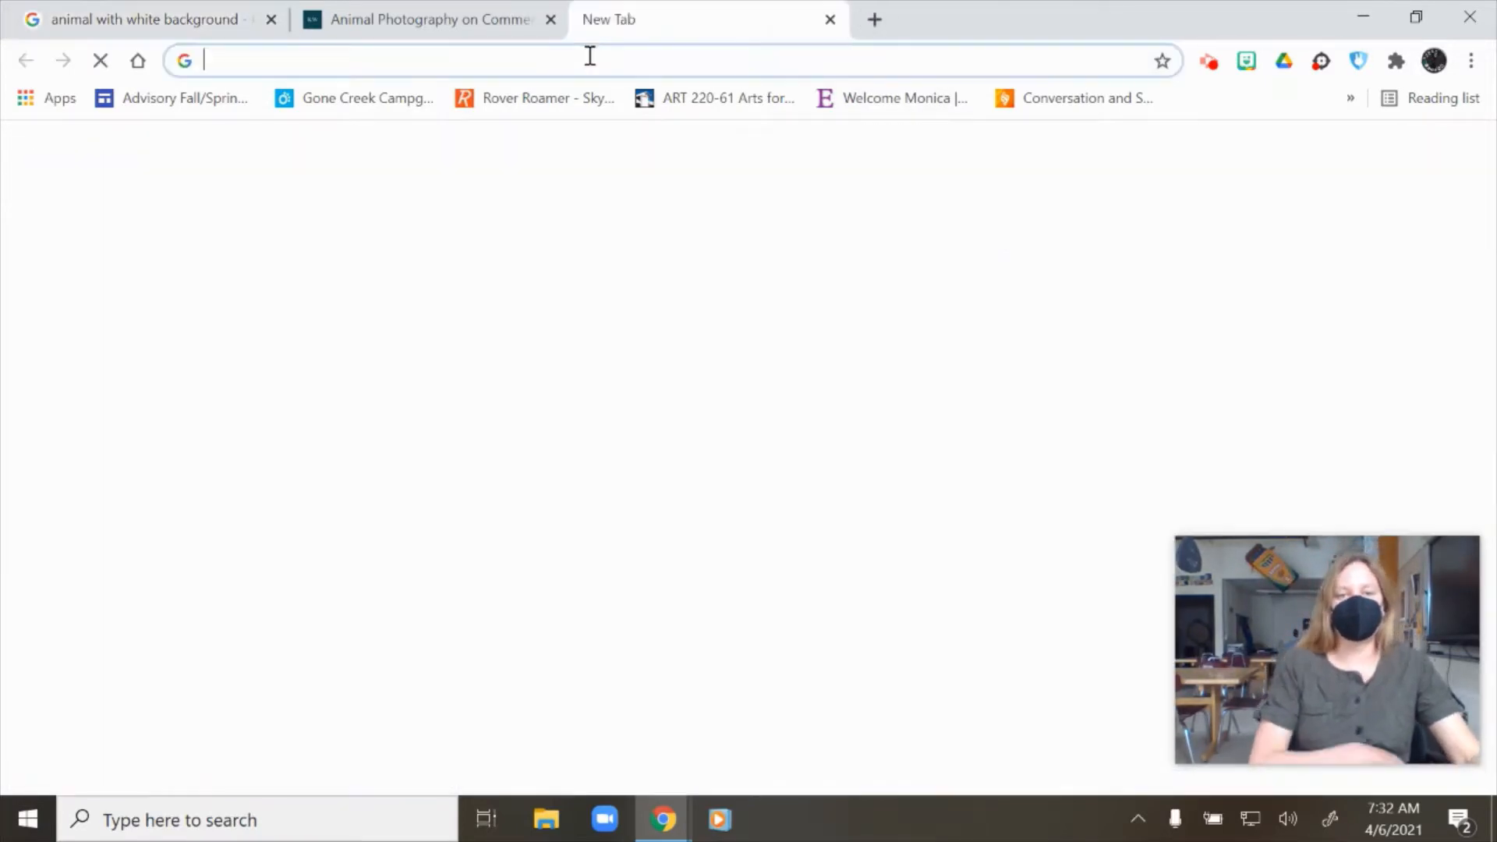
{"action": "left_click", "coordinate": [589, 59]}
{"action": "type", "text": "pixlr.com"}
{"action": "key", "text": "Return"}
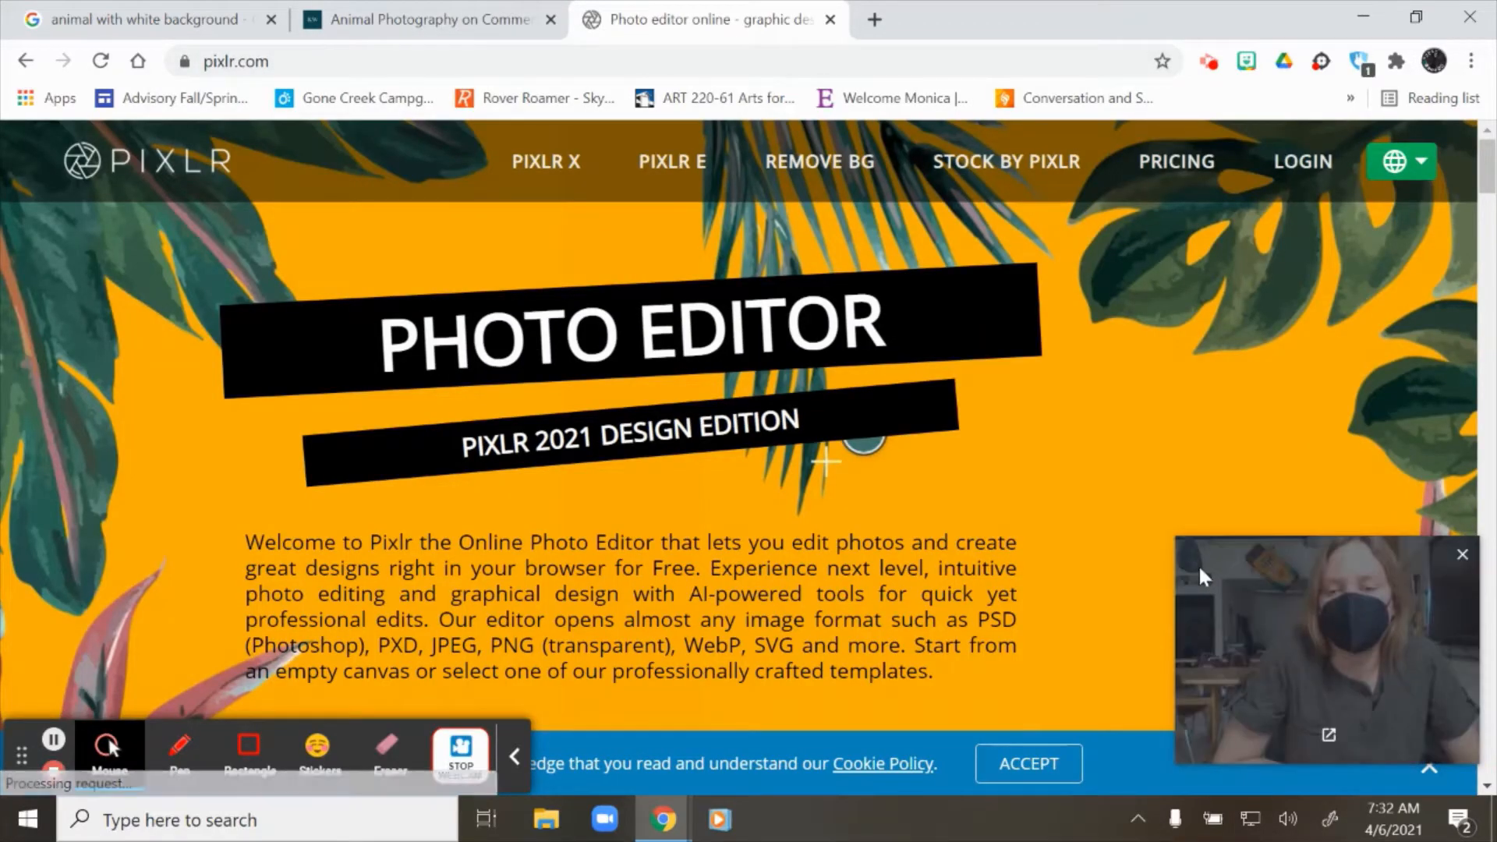
Launch Pixlr E, the advanced photo editor, from the Pixlr home page
{"action": "left_click_drag", "start_coordinate": [1200, 574], "coordinate": [1178, 488]}
{"action": "left_click", "coordinate": [1426, 767]}
{"action": "scroll", "coordinate": [920, 649], "scroll_direction": "down", "scroll_amount": 3}
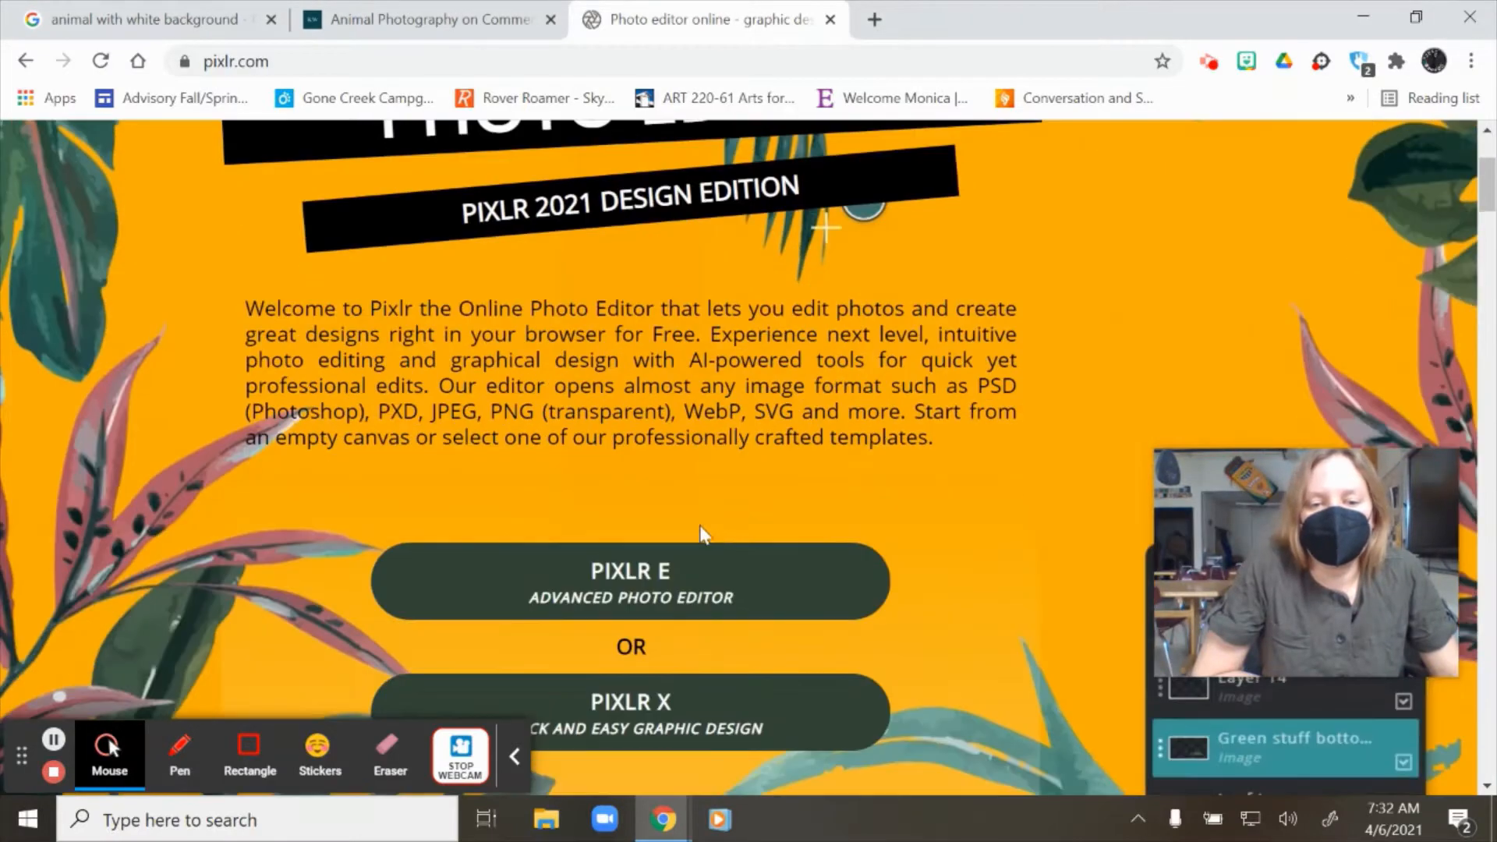
{"action": "left_click", "coordinate": [698, 571]}
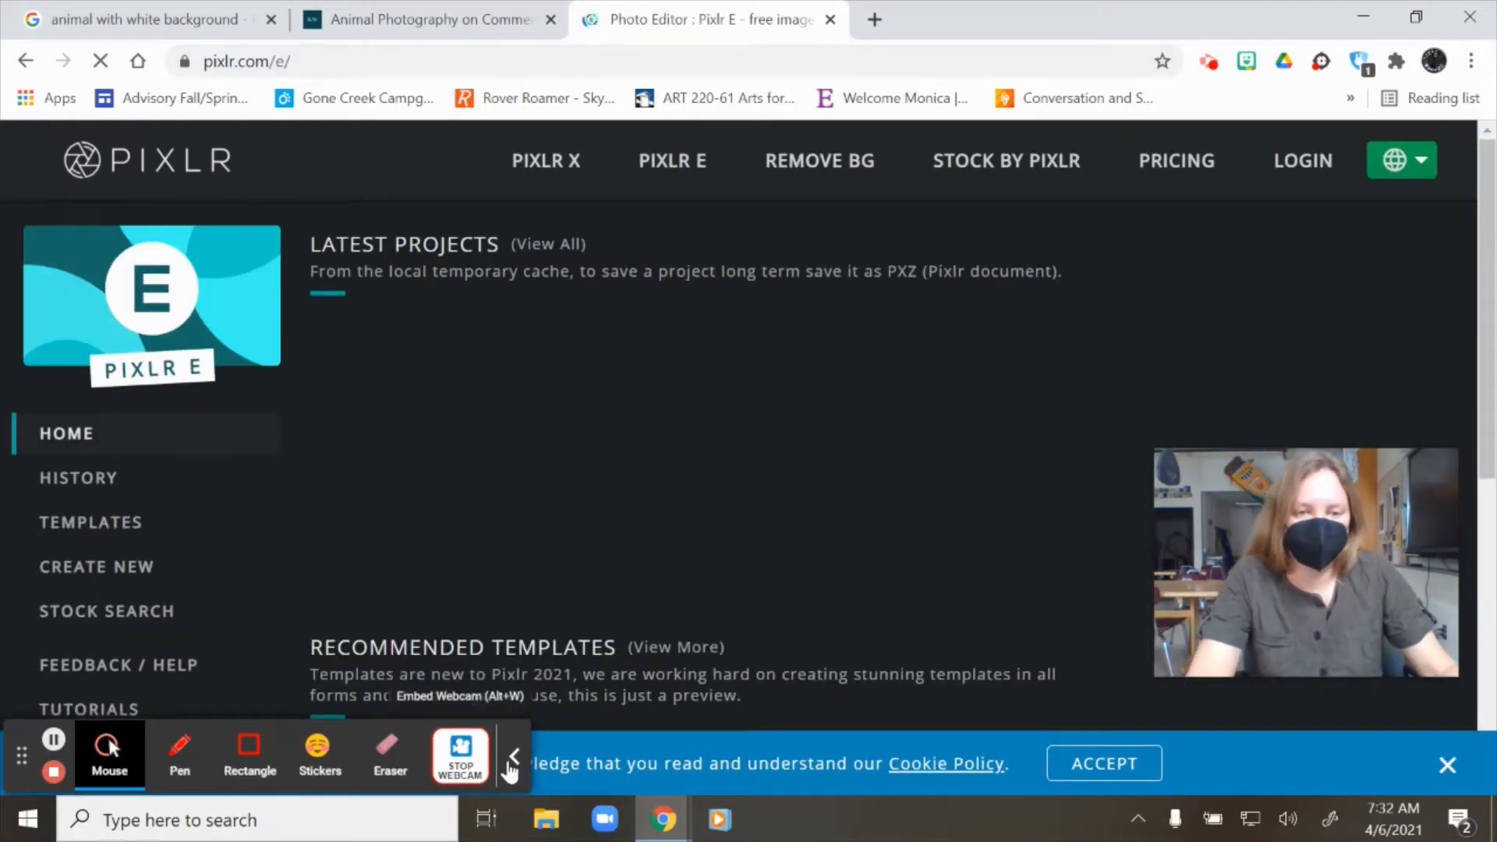
{"action": "left_click", "coordinate": [512, 758]}
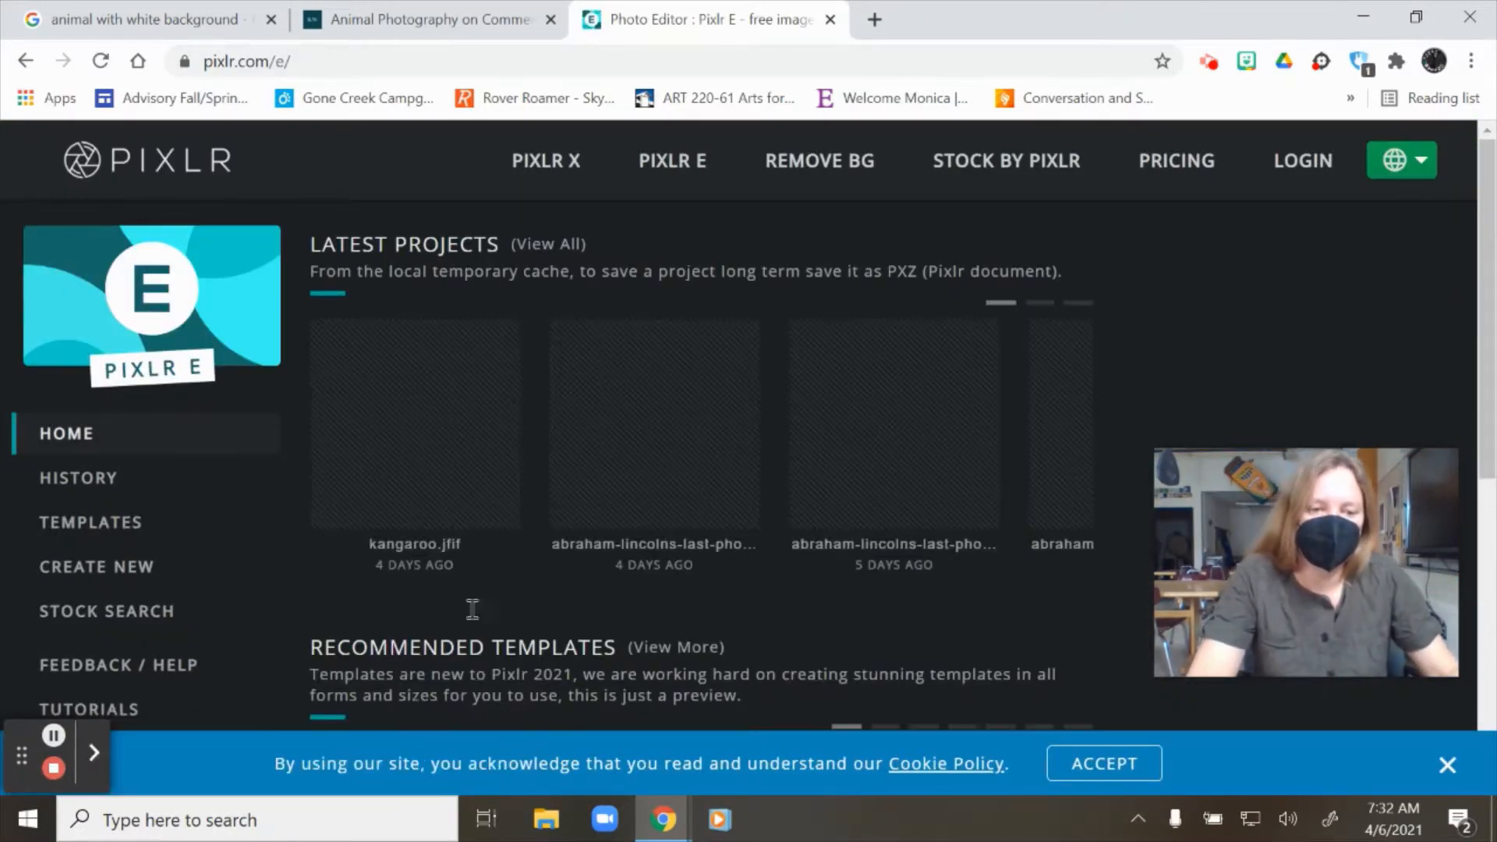
Look over the recommended templates and simple collages on the start page and dismiss the cookie notice
{"action": "scroll", "coordinate": [378, 468], "scroll_direction": "down", "scroll_amount": 3}
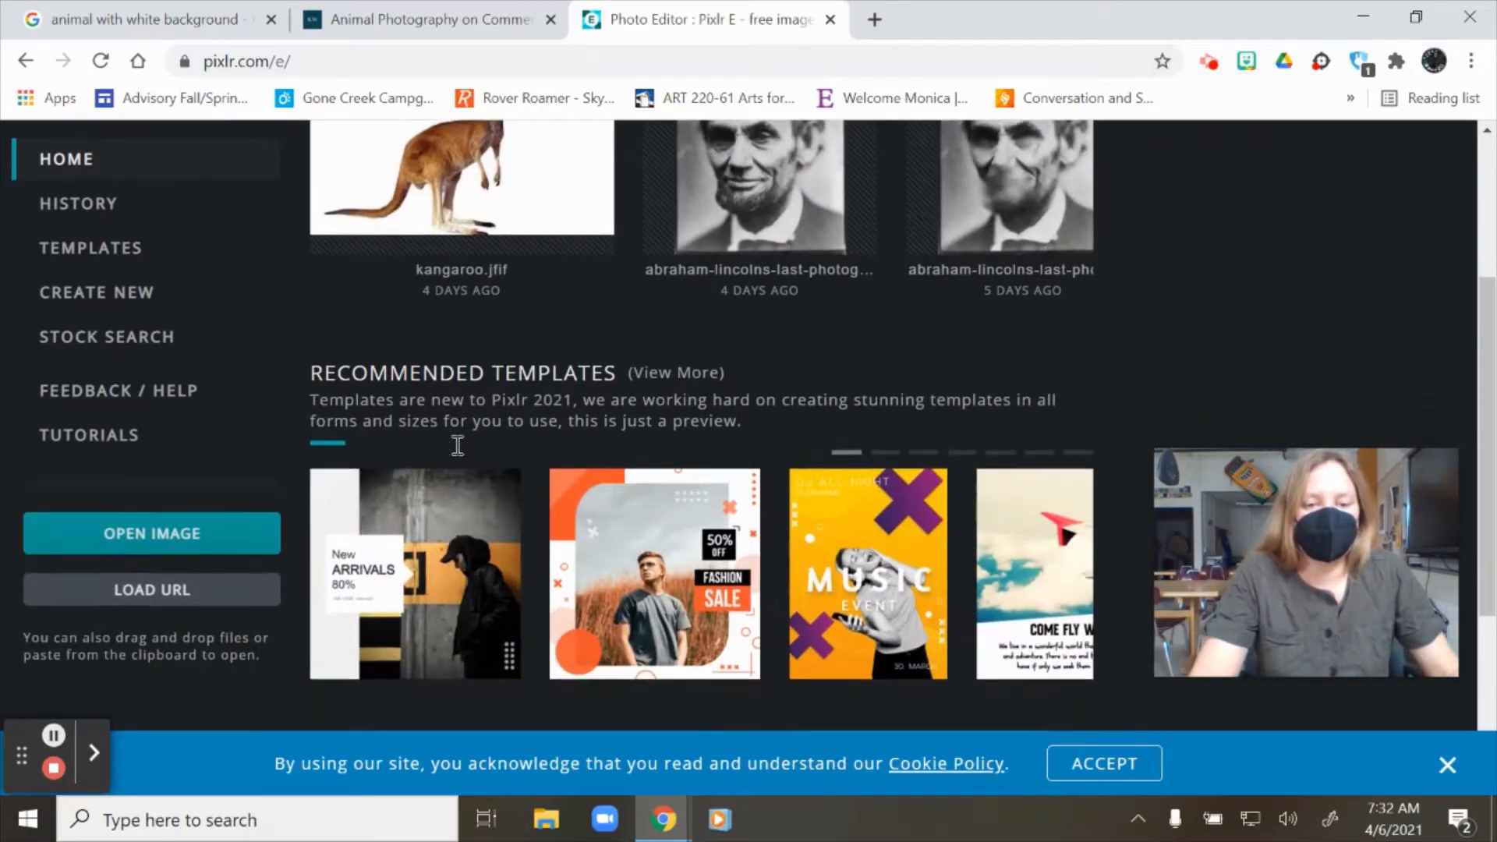
{"action": "scroll", "coordinate": [458, 446], "scroll_direction": "down", "scroll_amount": 4}
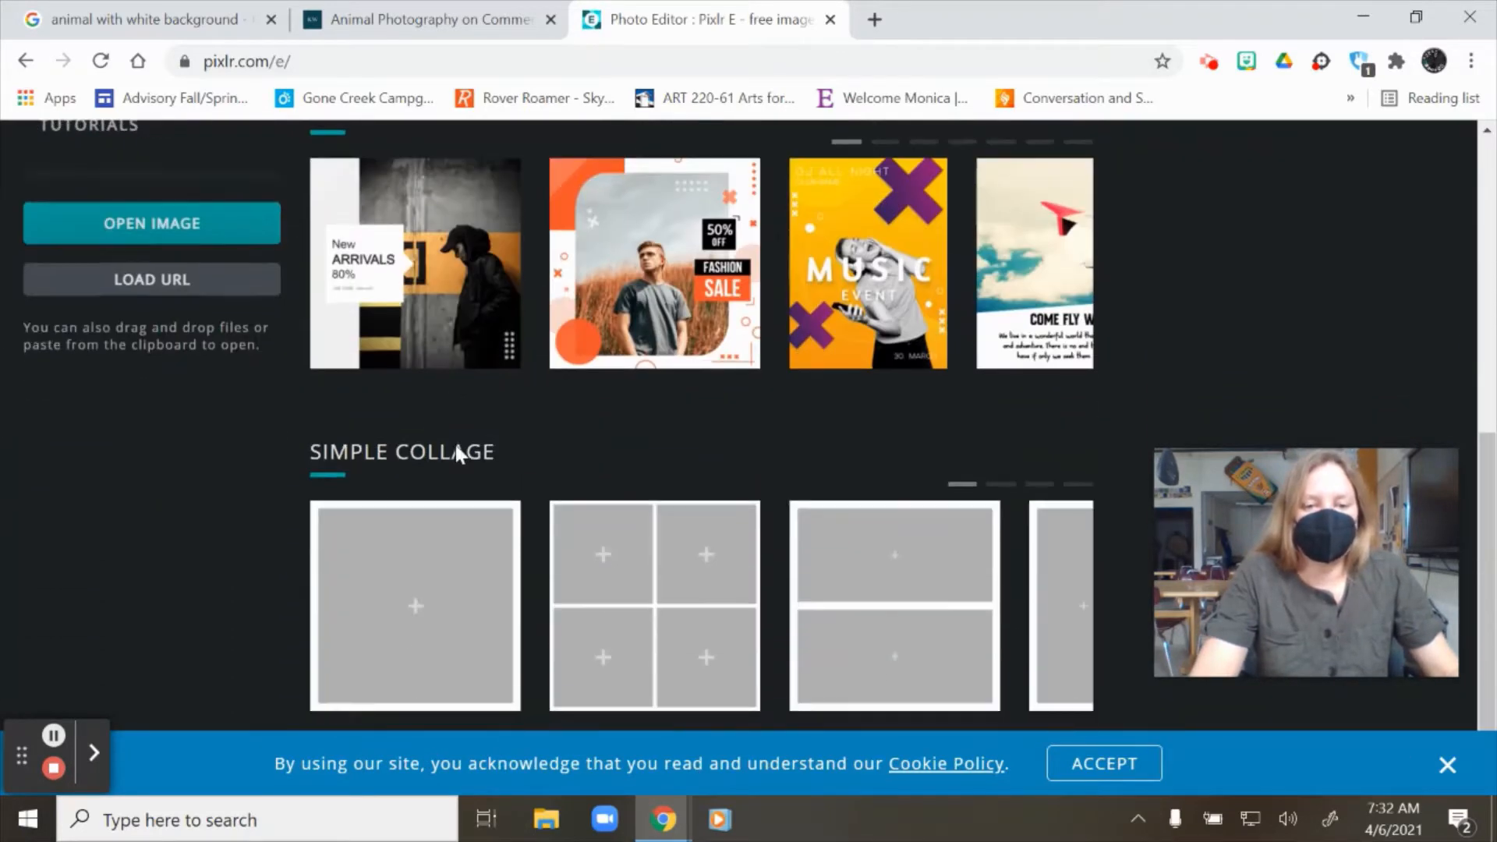
{"action": "left_click", "coordinate": [1445, 774]}
{"action": "scroll", "coordinate": [655, 601], "scroll_direction": "up", "scroll_amount": 7}
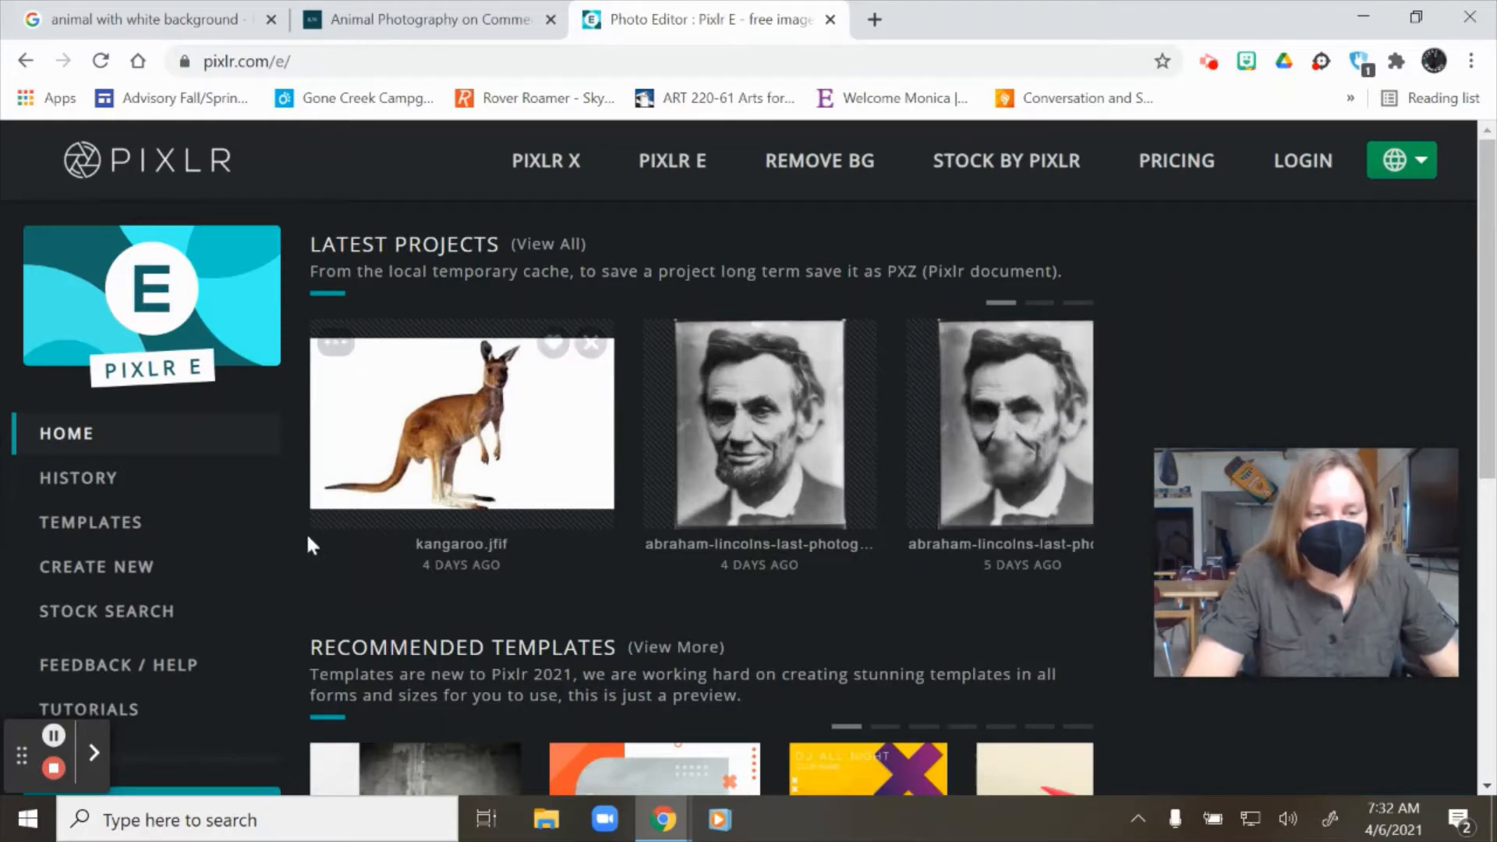
Open the dog photo commercial-white-background-photography from the Desktop folder for editing
{"action": "scroll", "coordinate": [305, 538], "scroll_direction": "down", "scroll_amount": 3}
{"action": "left_click", "coordinate": [192, 581]}
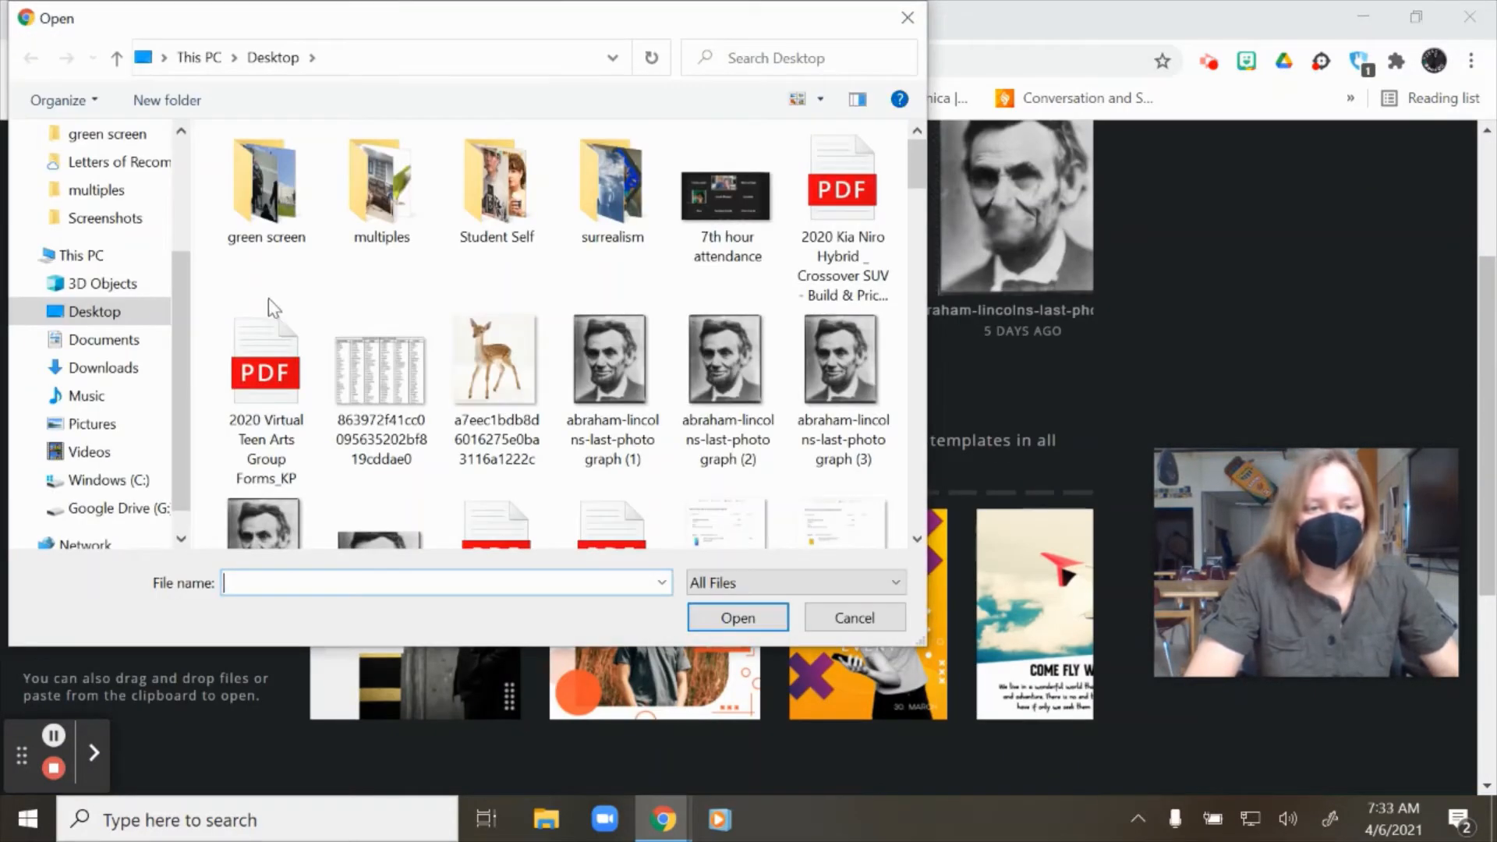
{"action": "scroll", "coordinate": [518, 441], "scroll_direction": "down", "scroll_amount": 5}
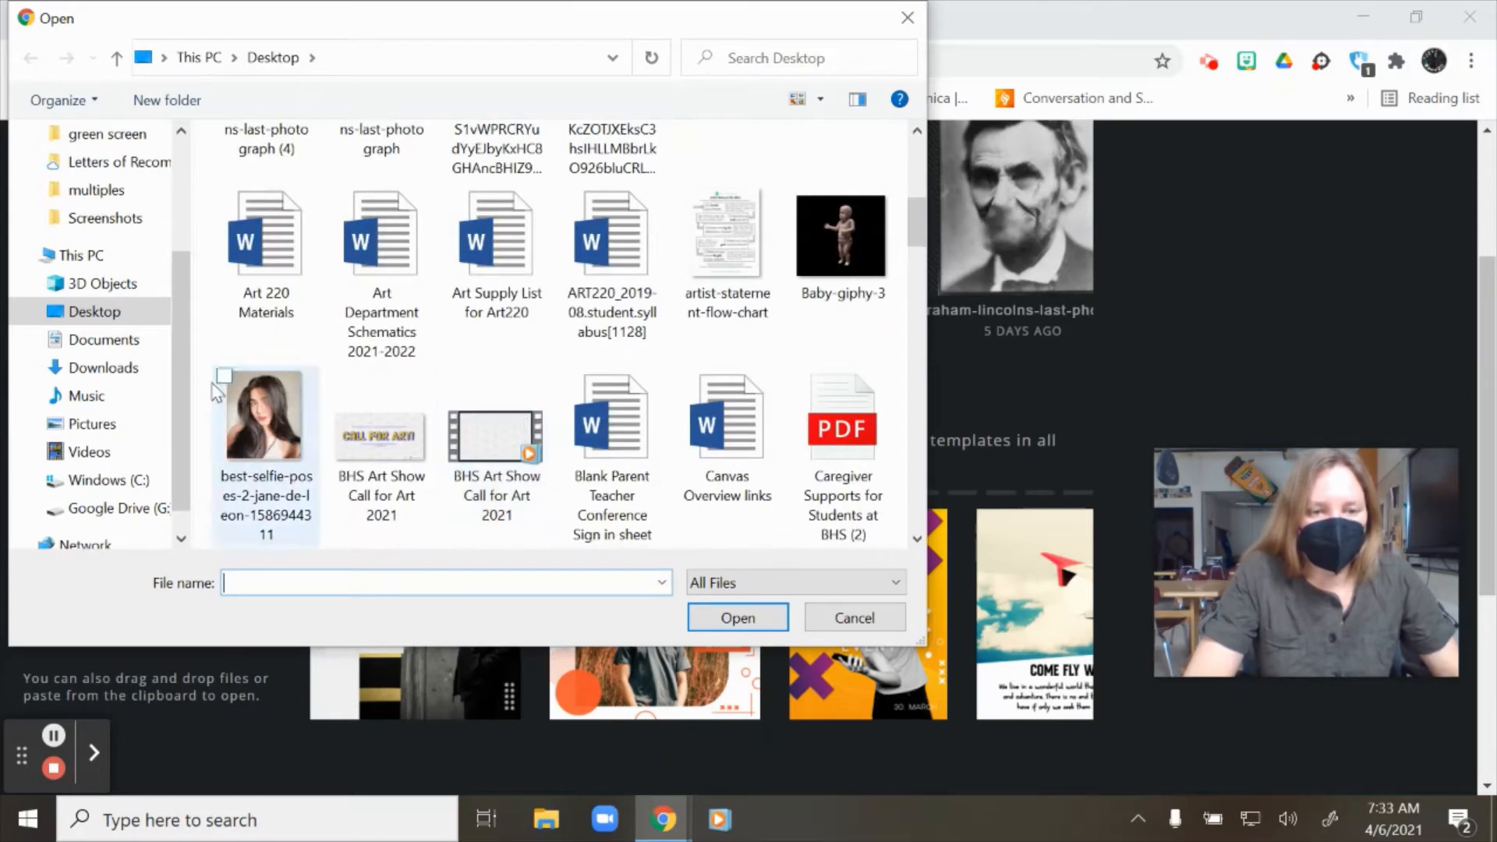
{"action": "left_click", "coordinate": [84, 371]}
{"action": "left_click", "coordinate": [87, 344]}
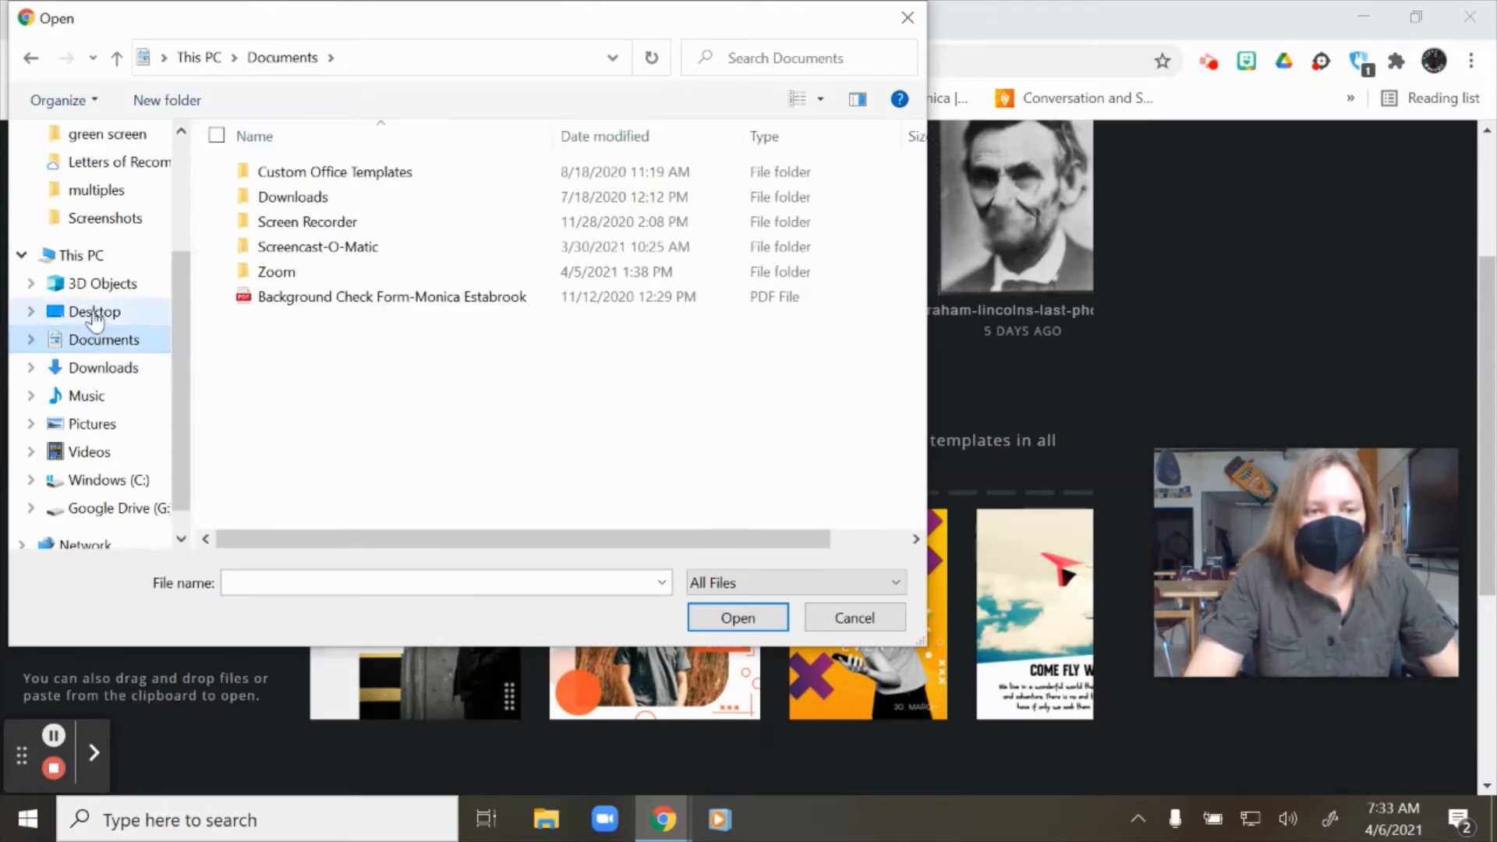
{"action": "left_click", "coordinate": [93, 313]}
{"action": "scroll", "coordinate": [614, 334], "scroll_direction": "down", "scroll_amount": 10}
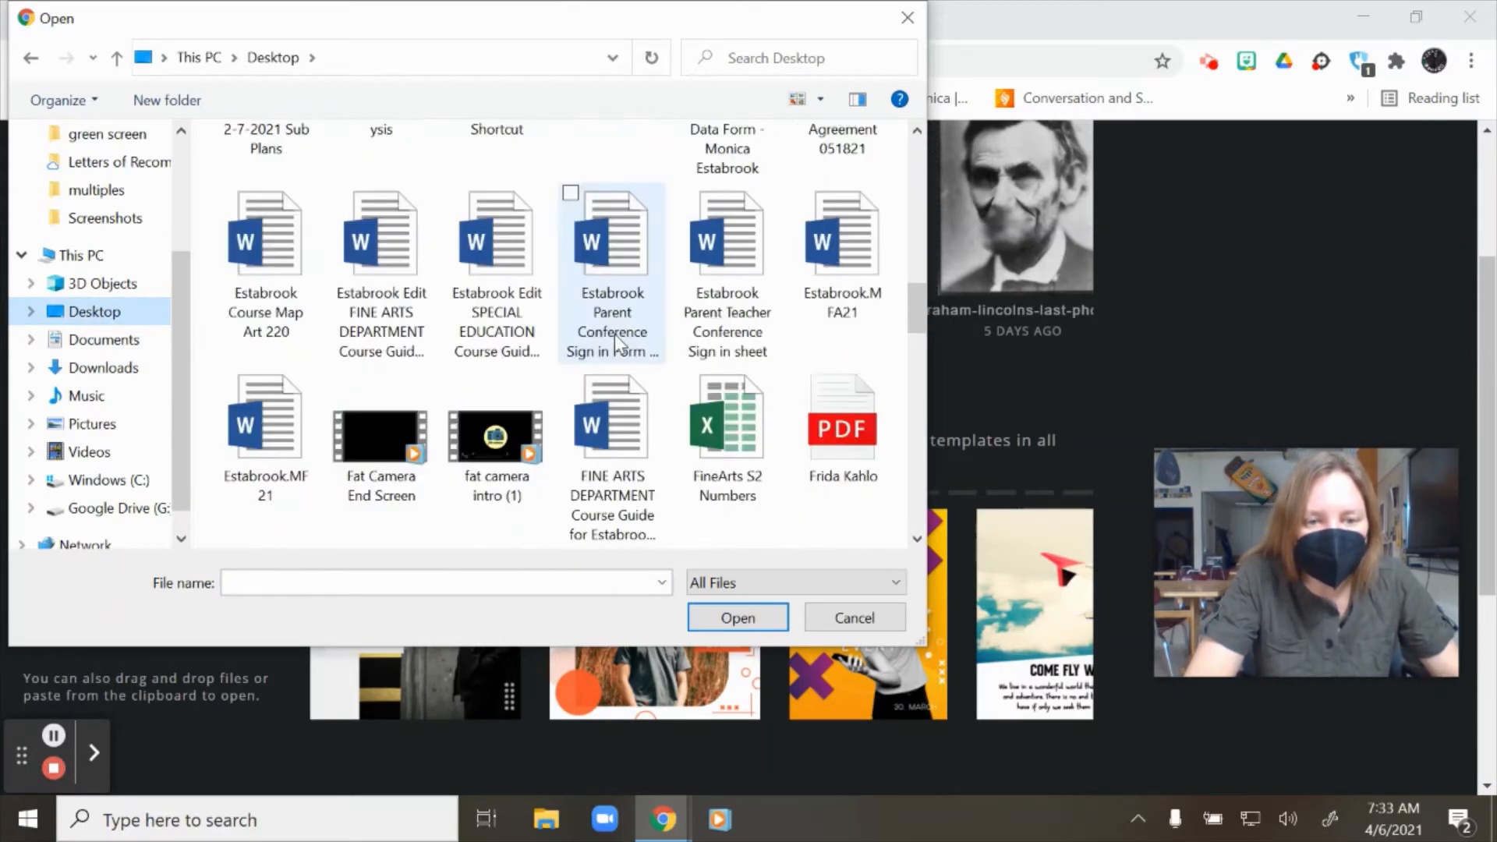
{"action": "scroll", "coordinate": [616, 338], "scroll_direction": "down", "scroll_amount": 15}
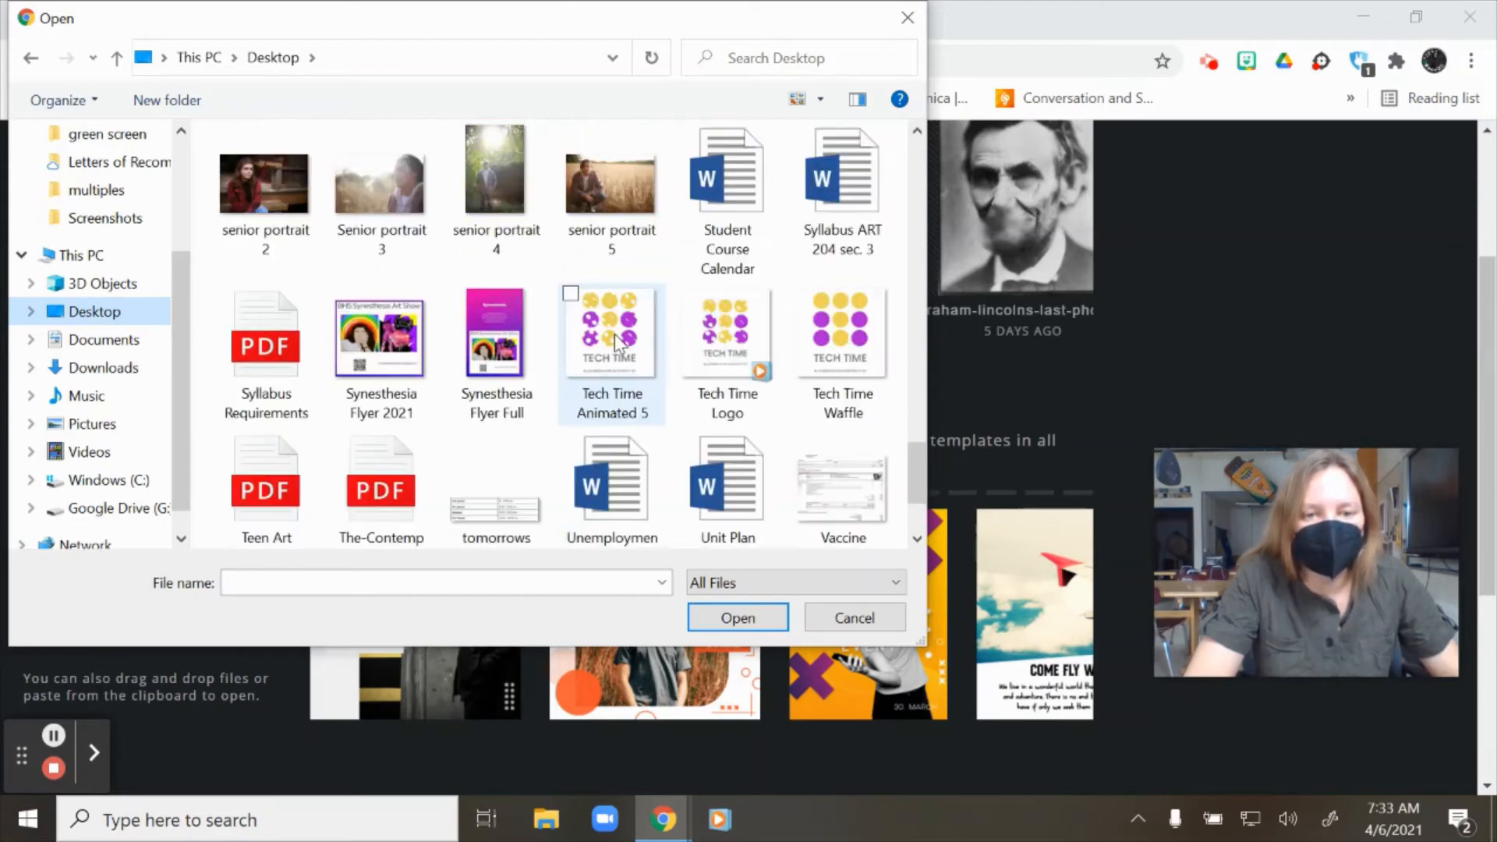
{"action": "scroll", "coordinate": [614, 334], "scroll_direction": "up", "scroll_amount": 5}
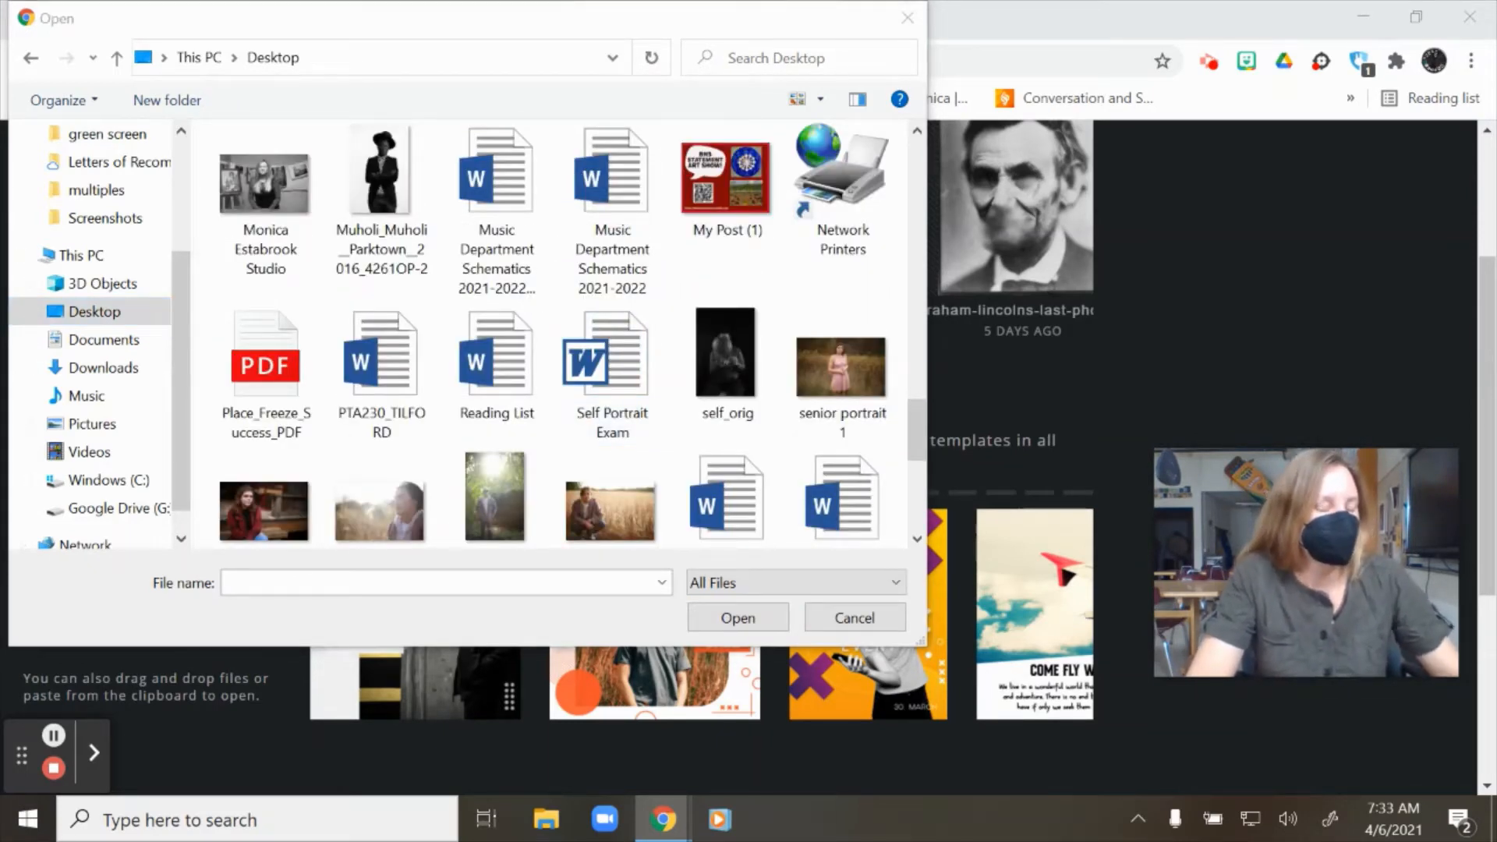
{"action": "scroll", "coordinate": [451, 318], "scroll_direction": "up", "scroll_amount": 5}
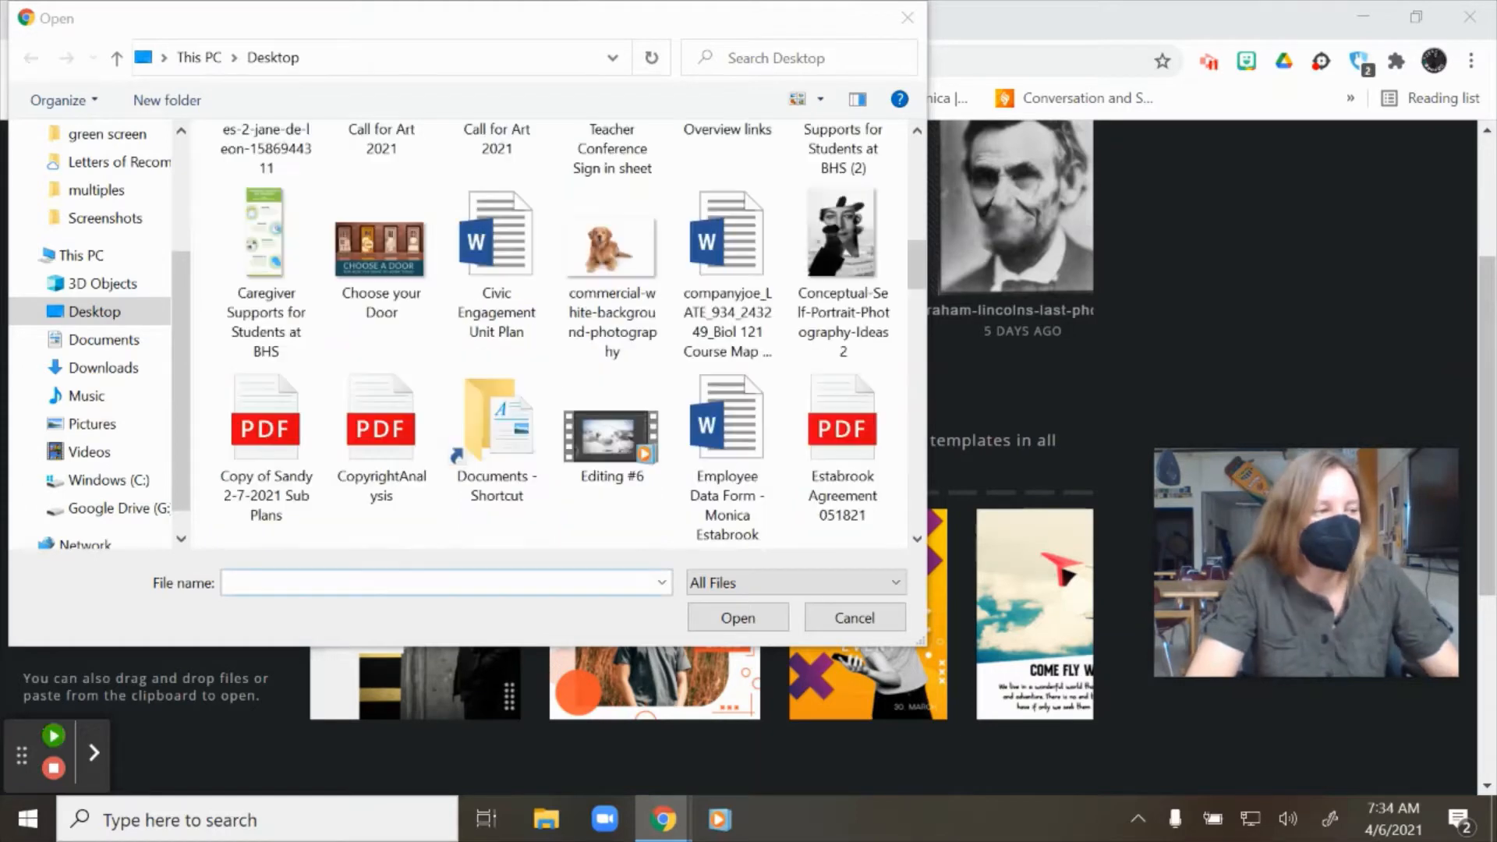
{"action": "left_click", "coordinate": [618, 270]}
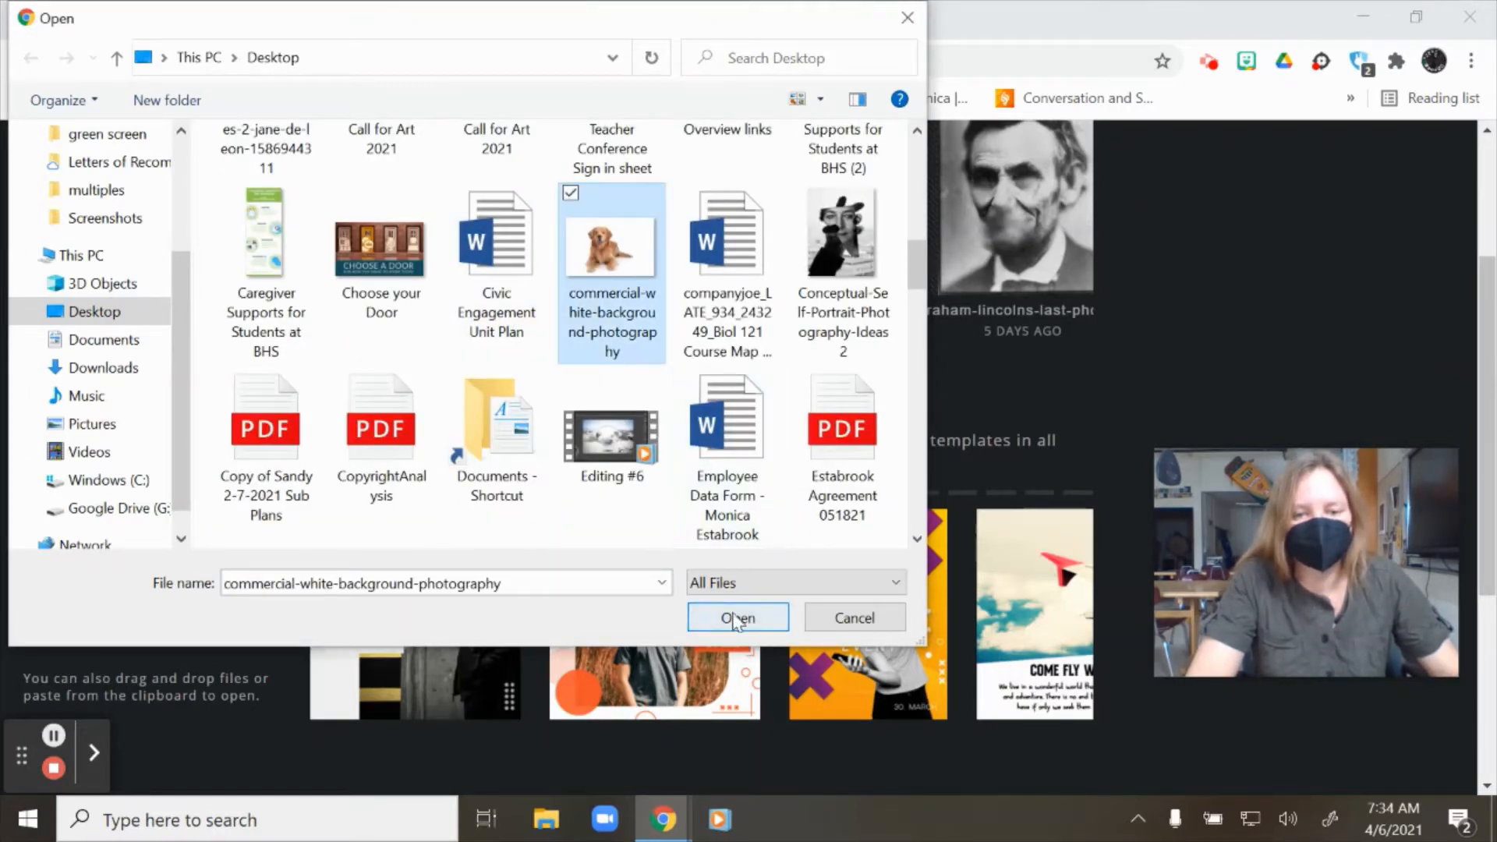
{"action": "left_click", "coordinate": [736, 619]}
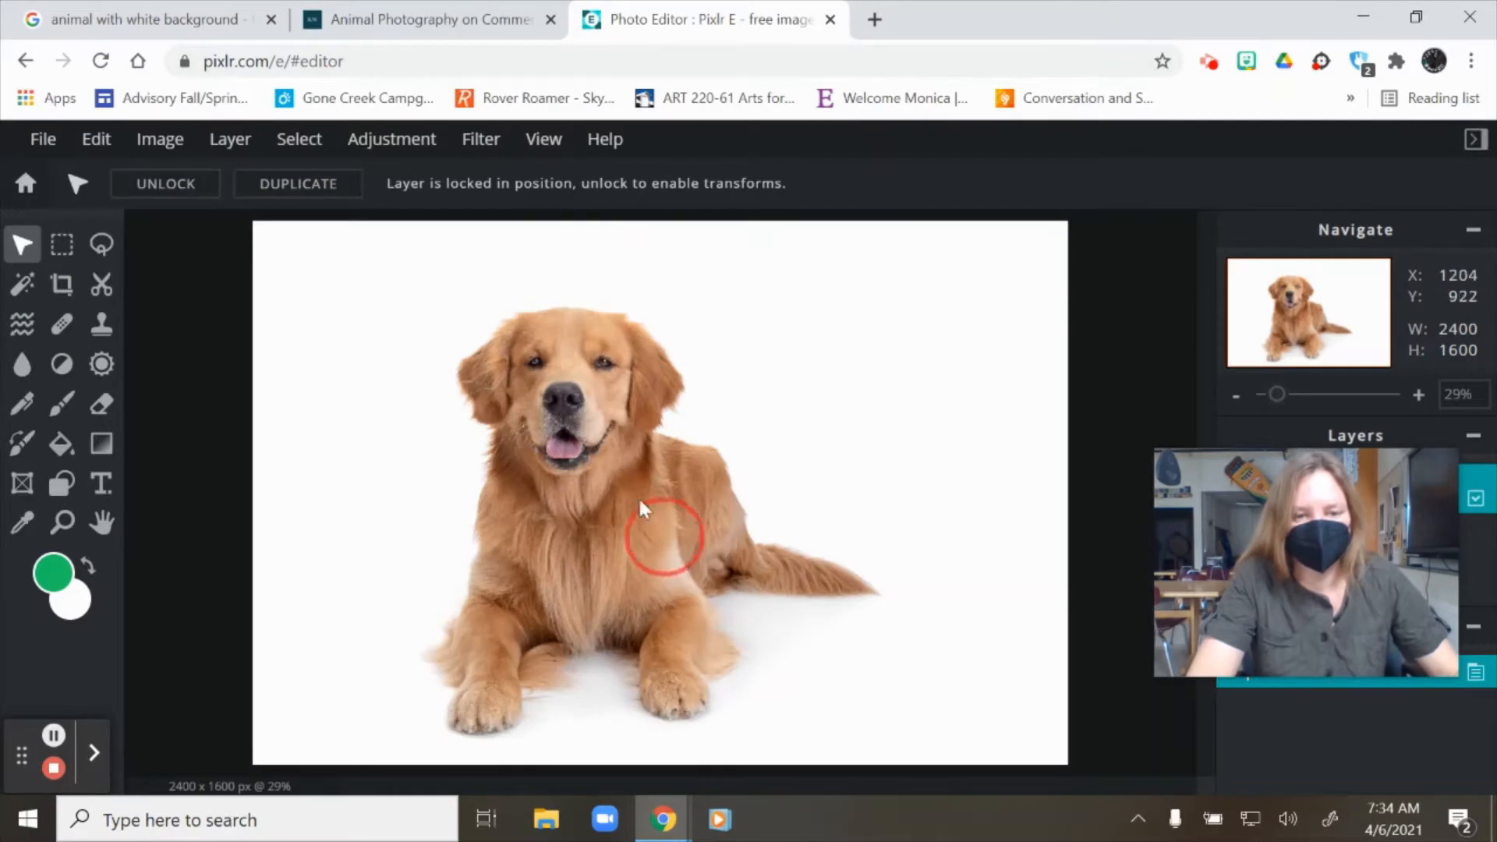
{"action": "left_click_drag", "start_coordinate": [1326, 454], "coordinate": [1187, 540]}
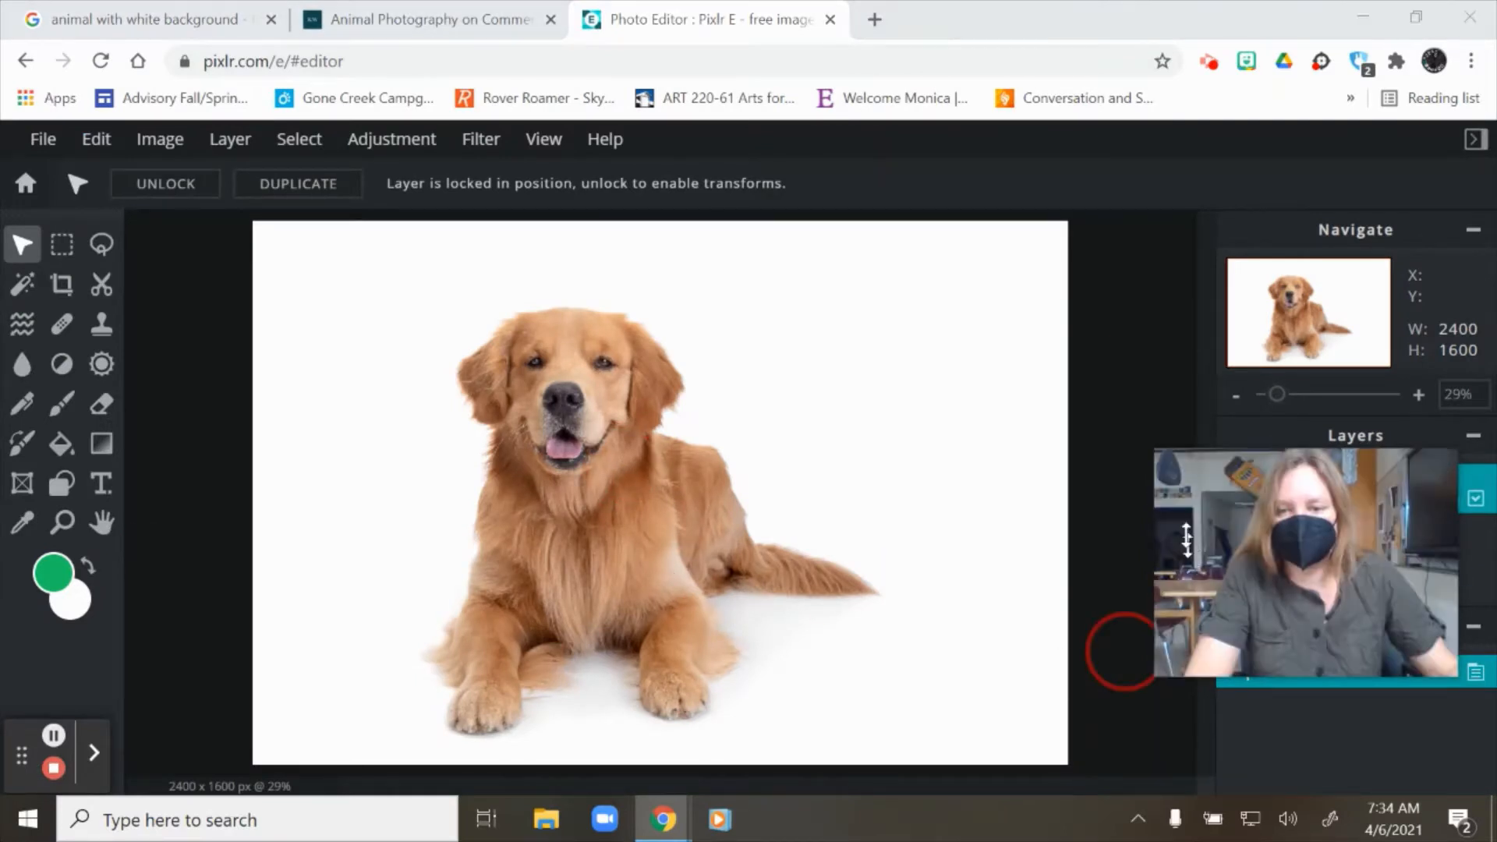
{"action": "left_click_drag", "start_coordinate": [1265, 481], "coordinate": [1208, 40]}
{"action": "left_click", "coordinate": [1319, 507]}
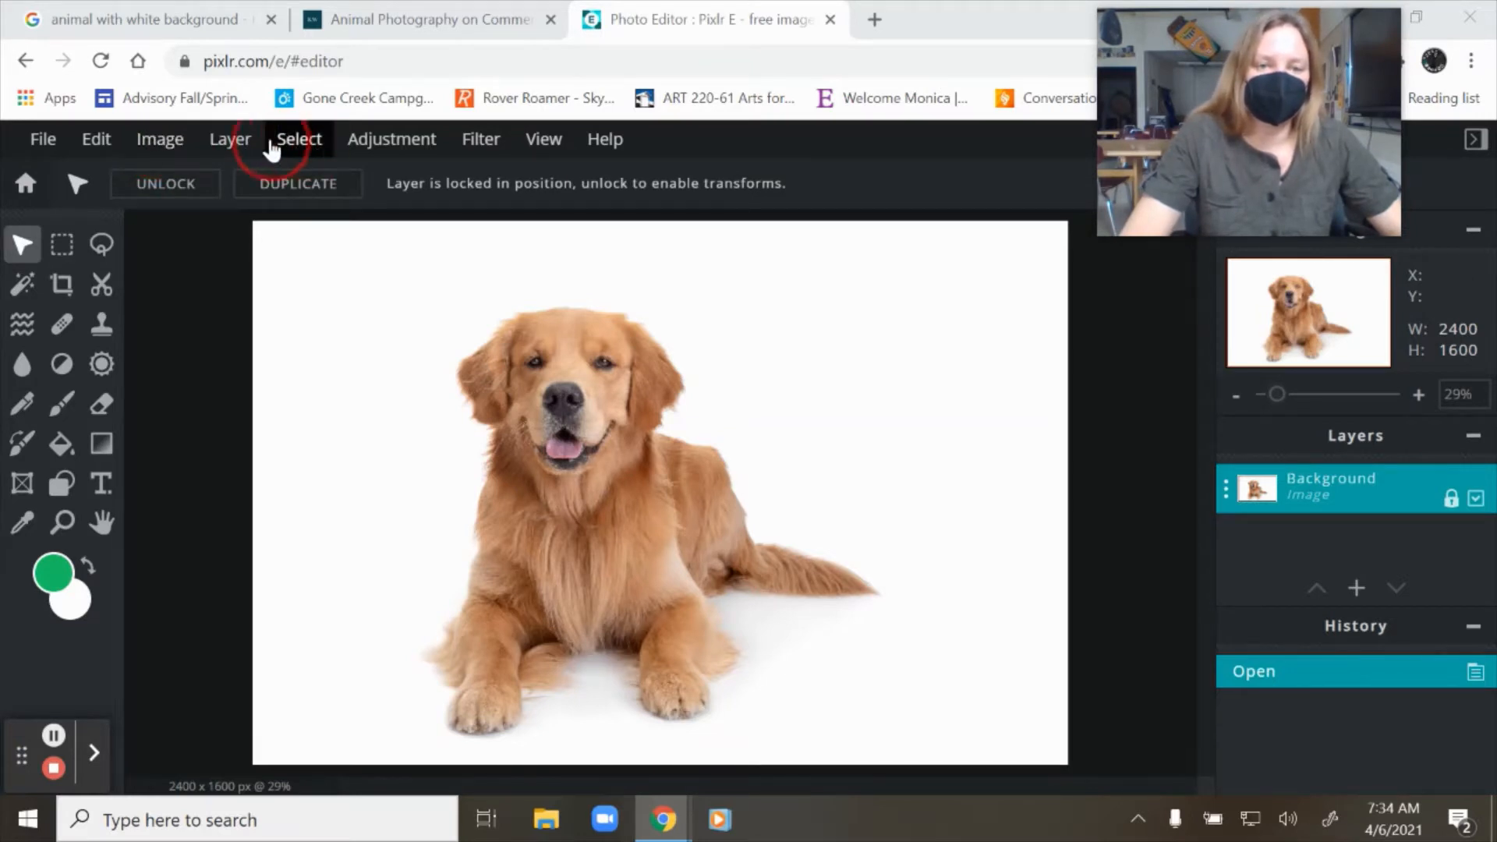
Add the deer photo from the Desktop as a new layer and move it beside the dog, to about X 1284, Y 103
{"action": "left_click", "coordinate": [187, 138]}
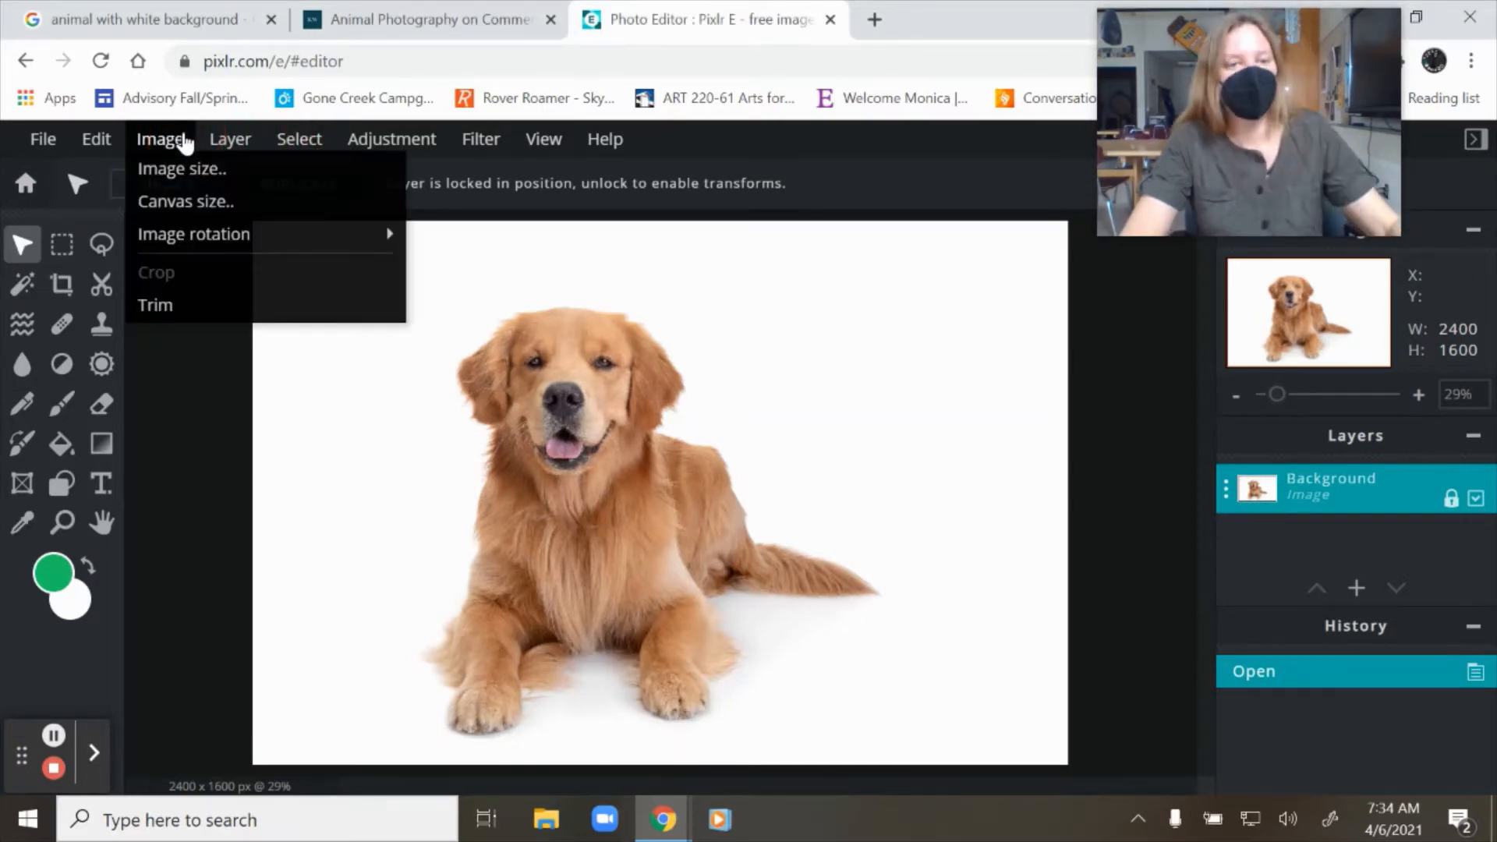
{"action": "mouse_move", "coordinate": [268, 148]}
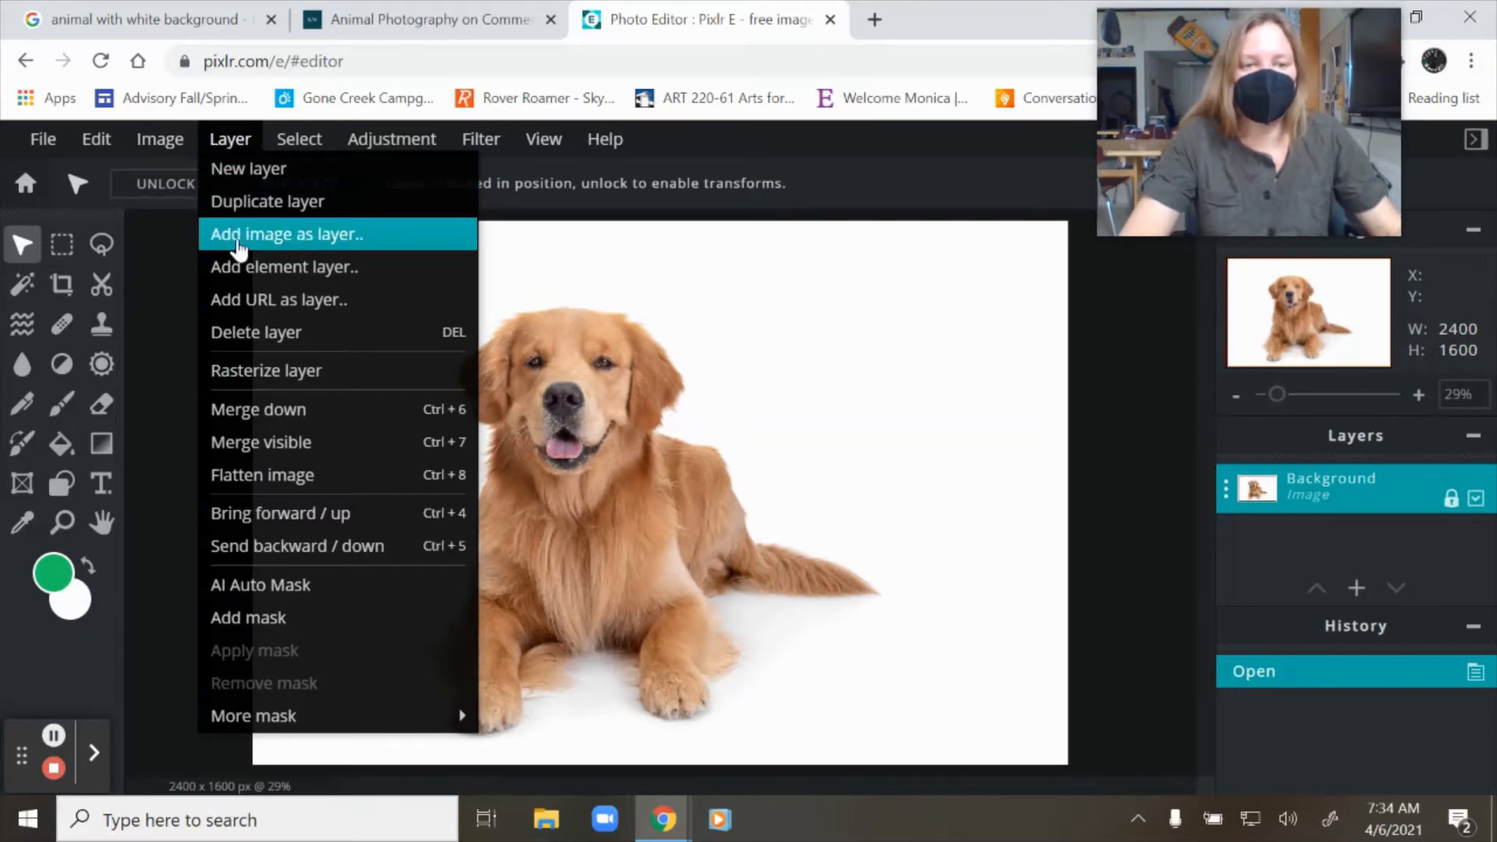
{"action": "left_click", "coordinate": [237, 246]}
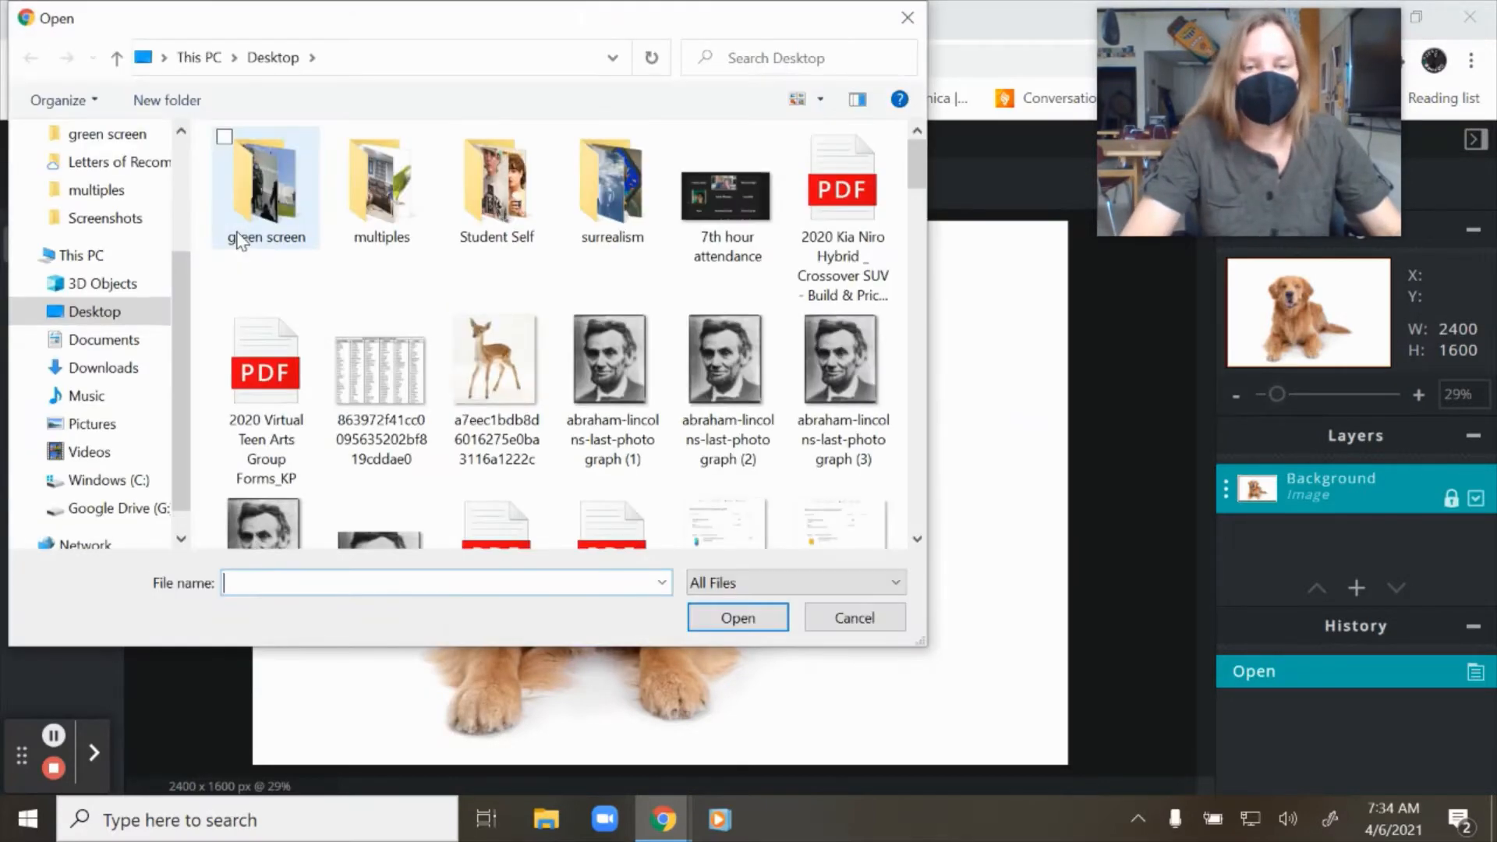
{"action": "left_click", "coordinate": [487, 362]}
{"action": "left_click", "coordinate": [776, 618]}
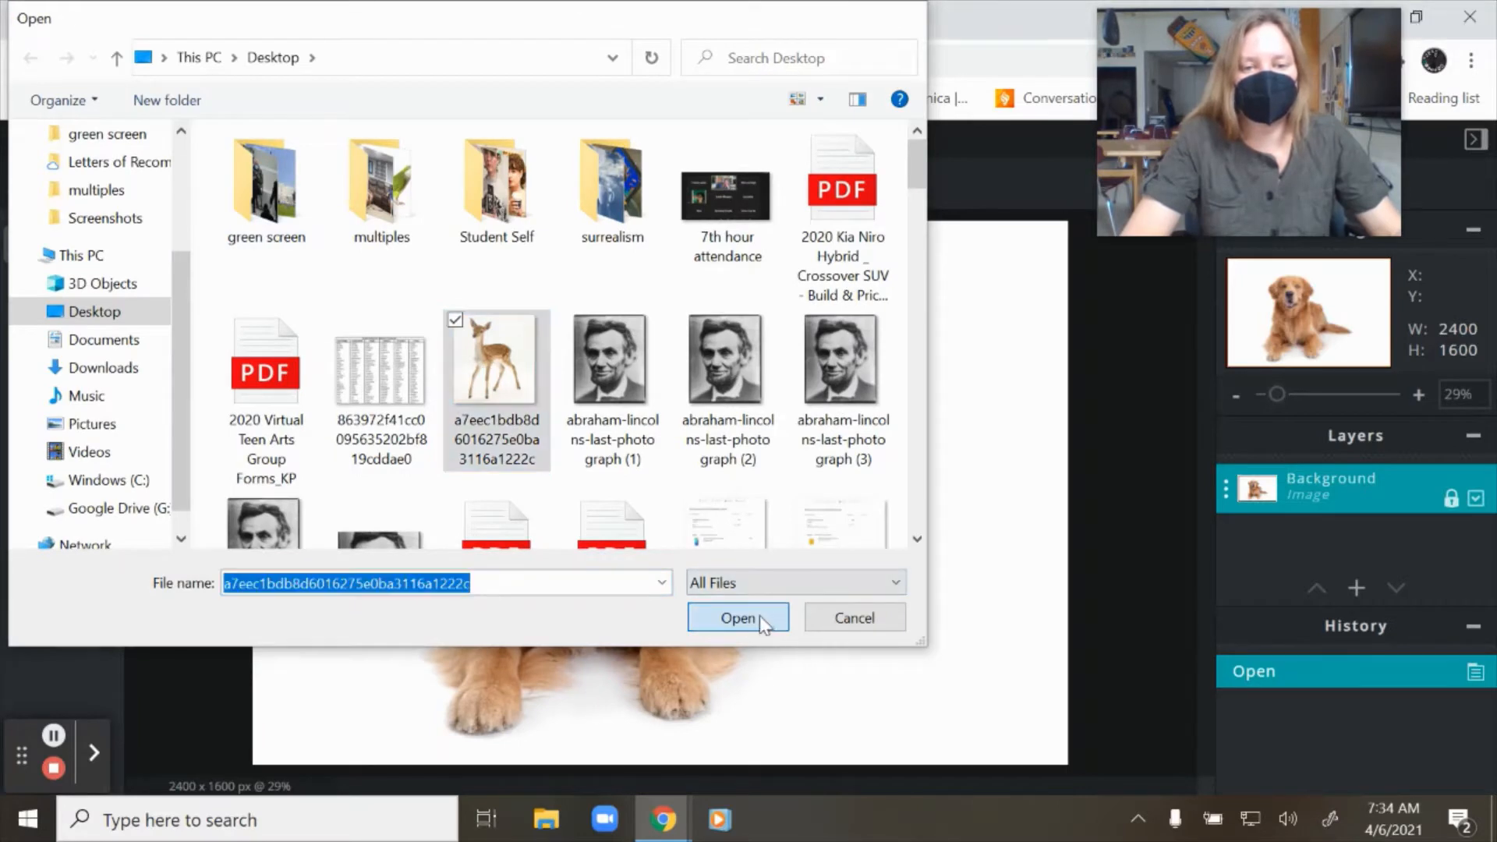
{"action": "left_click_drag", "start_coordinate": [676, 425], "coordinate": [863, 358]}
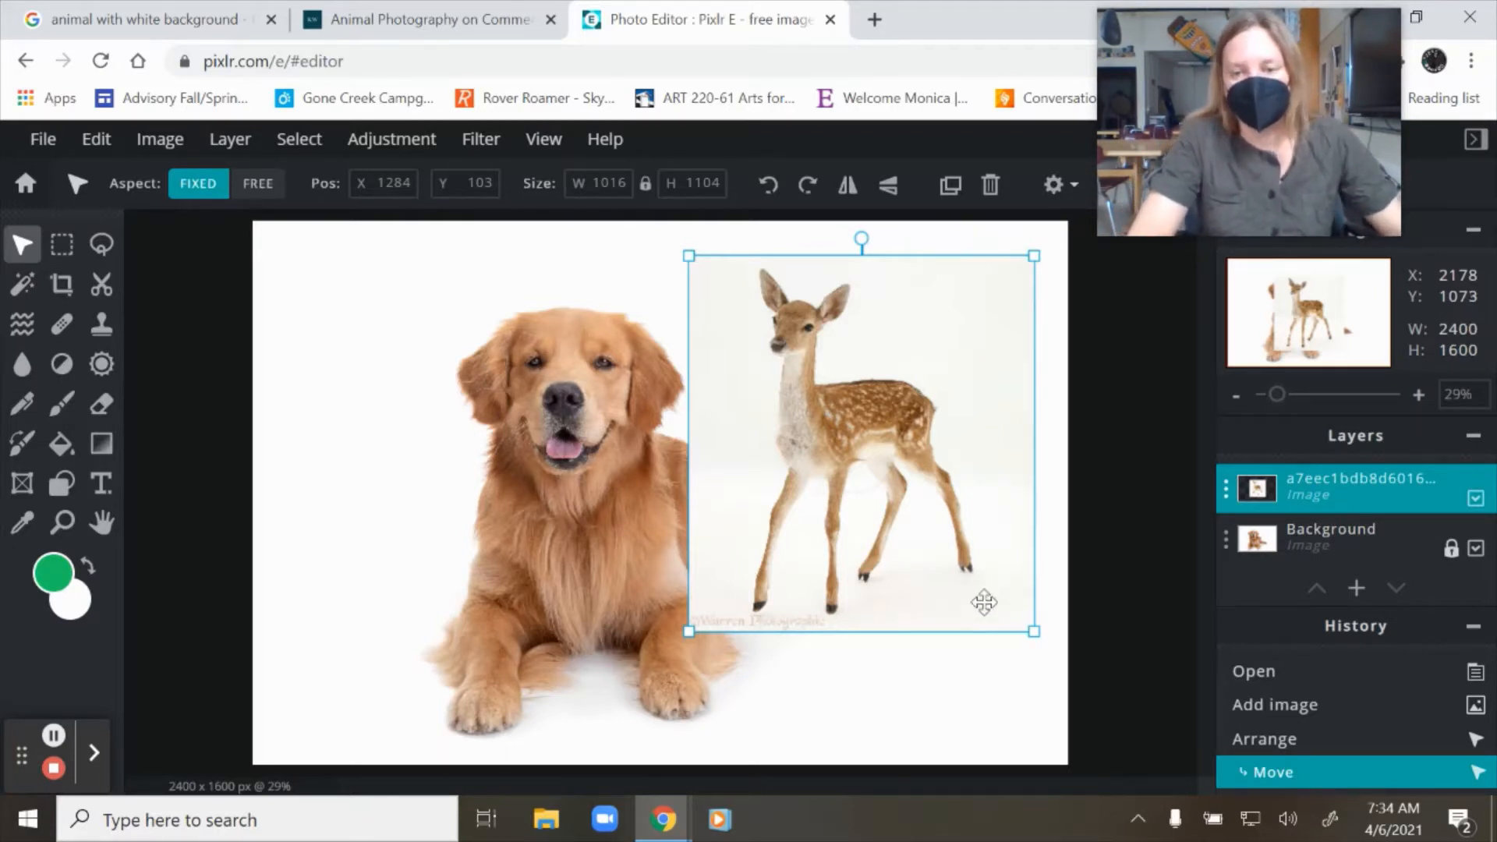
Rename the added deer image layer as deer
{"action": "double_click", "coordinate": [1289, 488]}
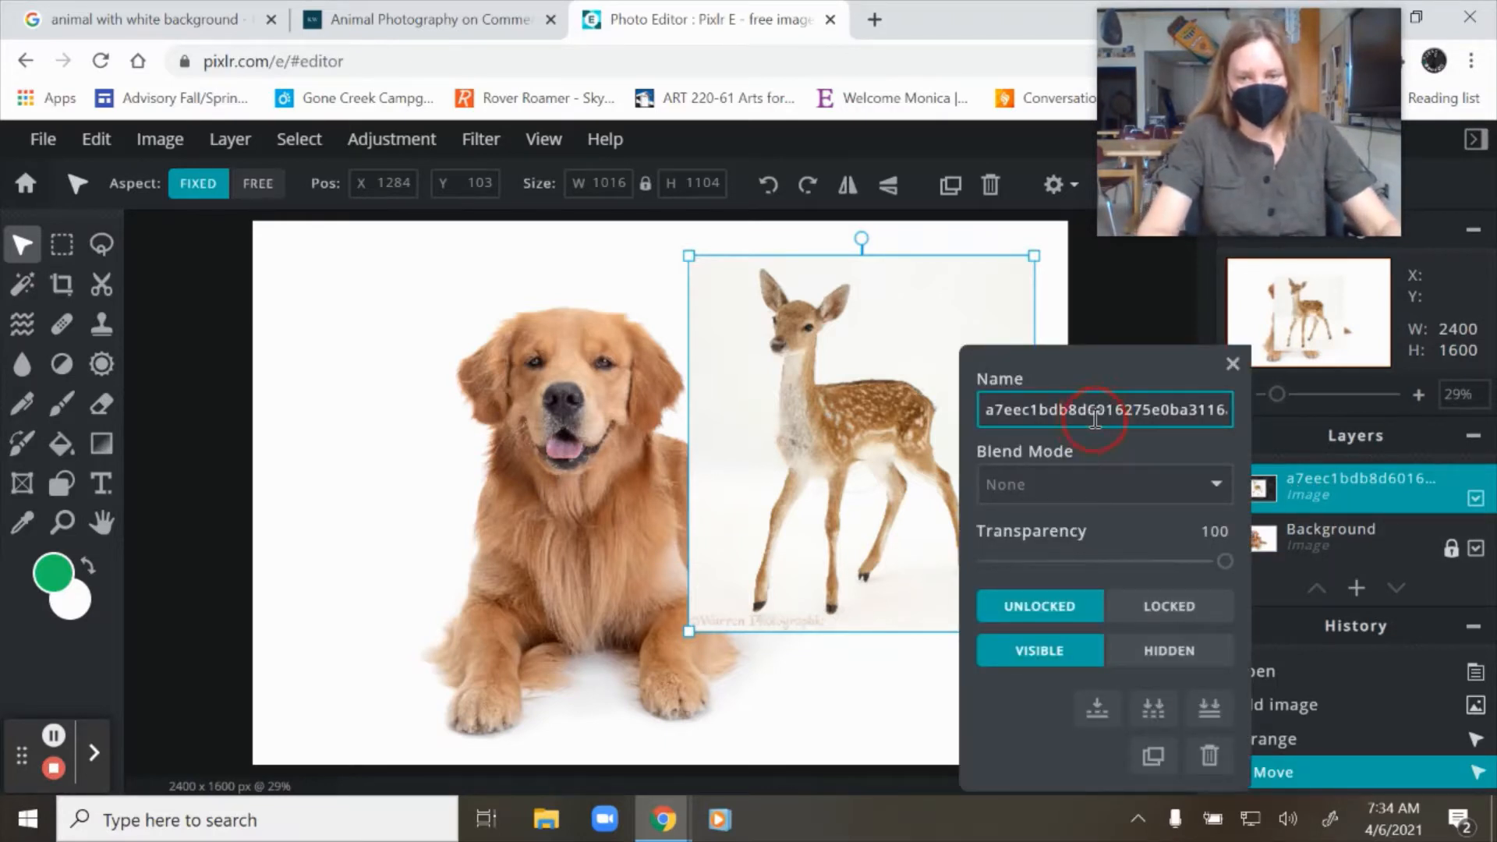
{"action": "double_click", "coordinate": [1095, 419]}
{"action": "type", "text": "deer"}
{"action": "key", "text": "Return"}
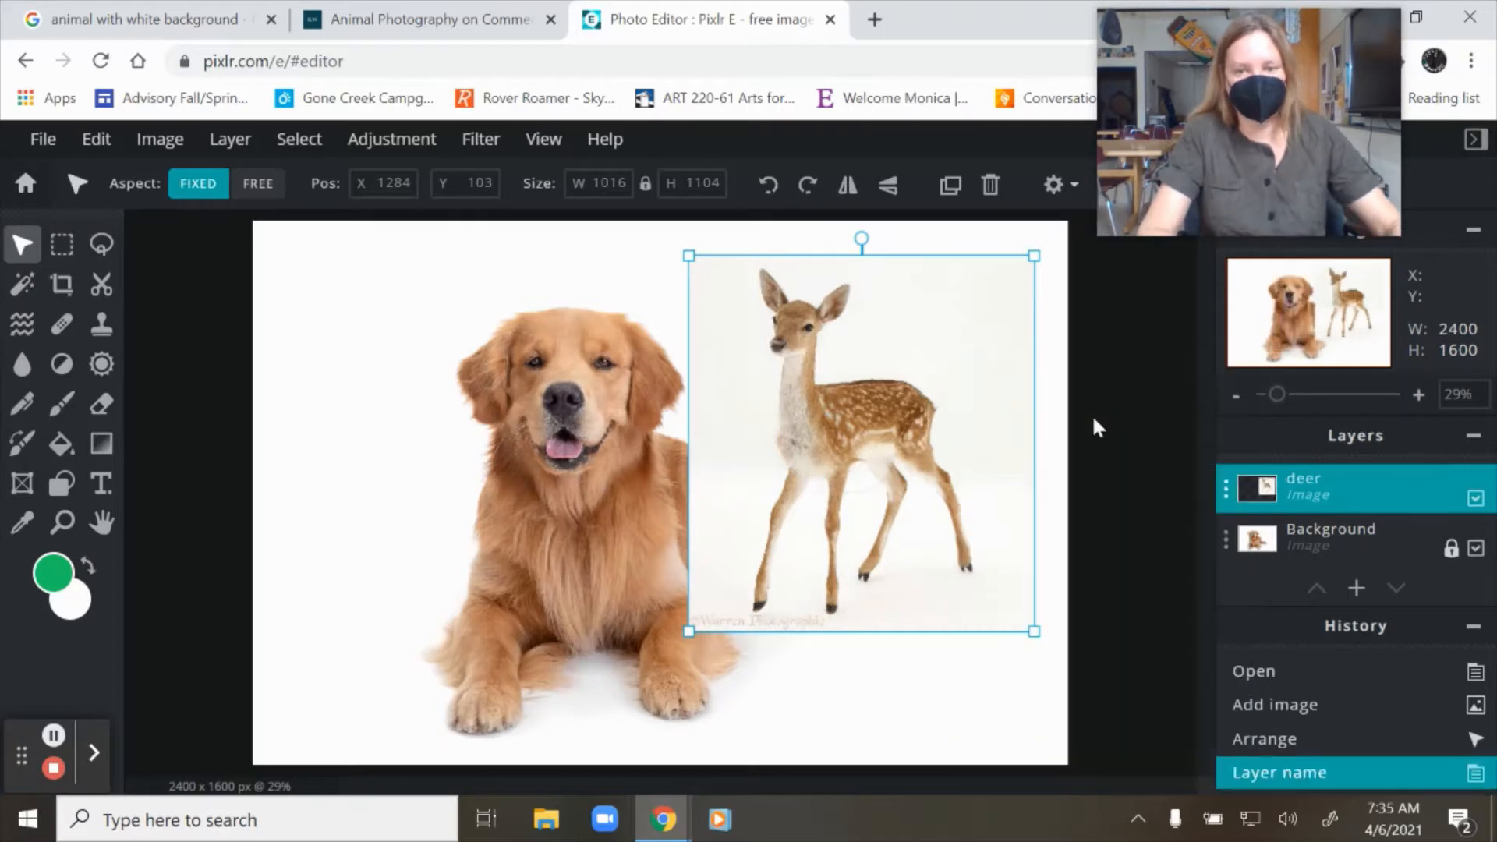
Rename the Background layer as dog and close its layer settings
{"action": "double_click", "coordinate": [1317, 553]}
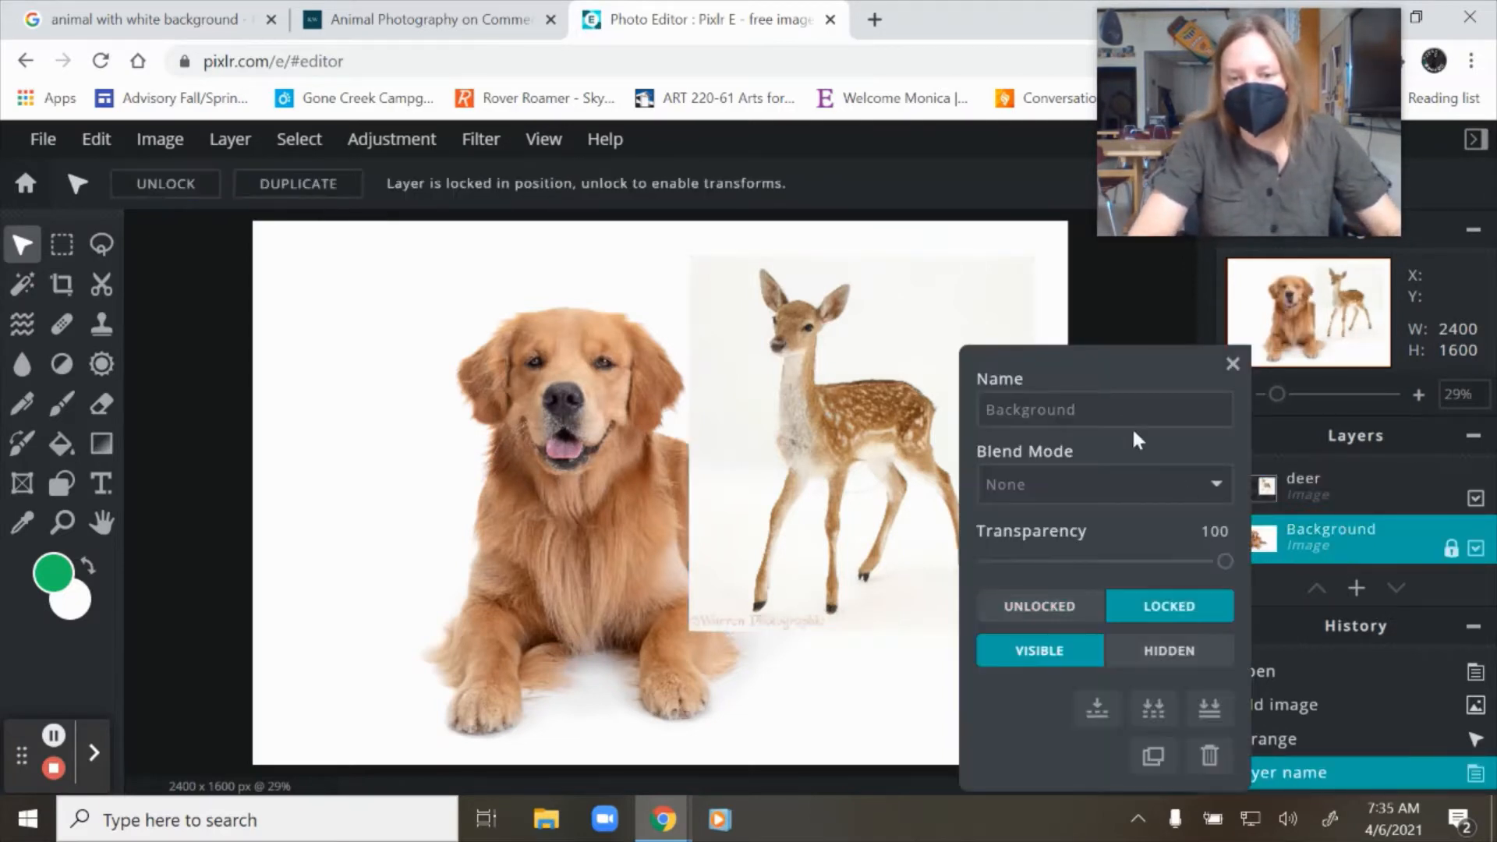
{"action": "left_click", "coordinate": [1120, 411]}
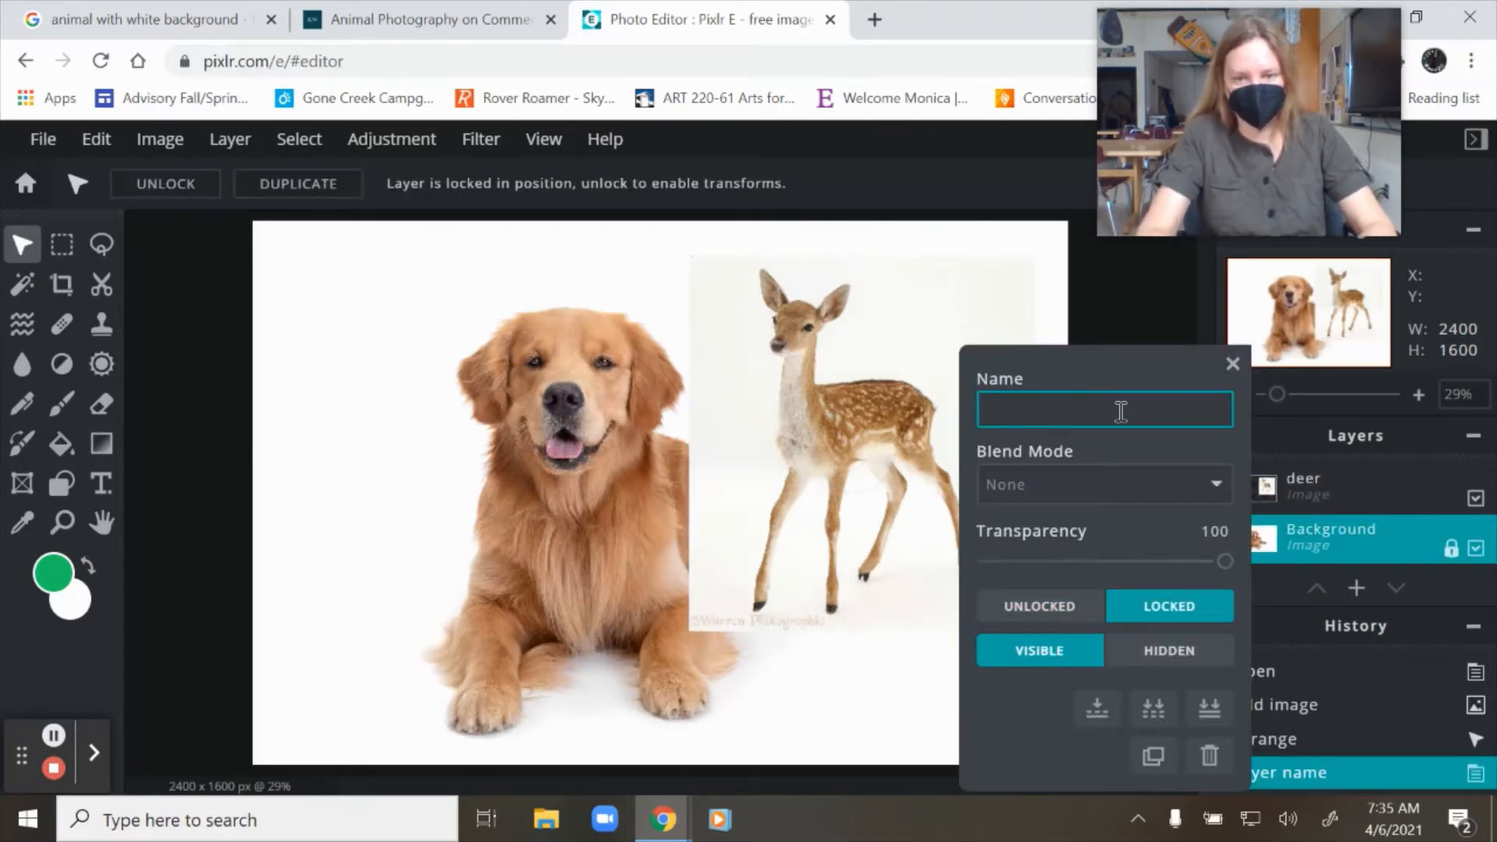
{"action": "type", "text": "dog"}
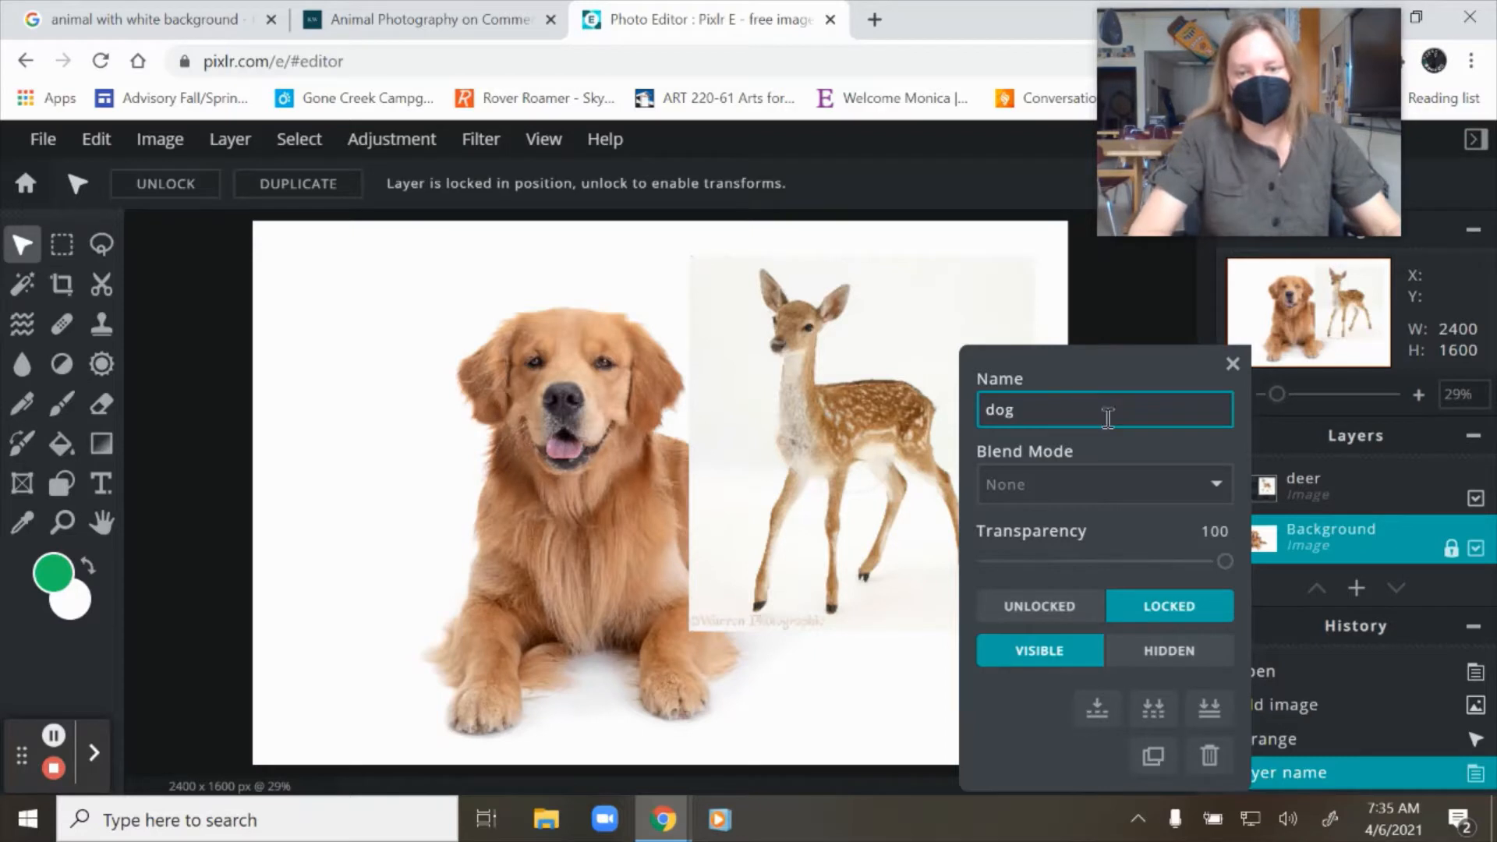
{"action": "left_click", "coordinate": [1018, 756]}
{"action": "left_click", "coordinate": [1232, 364]}
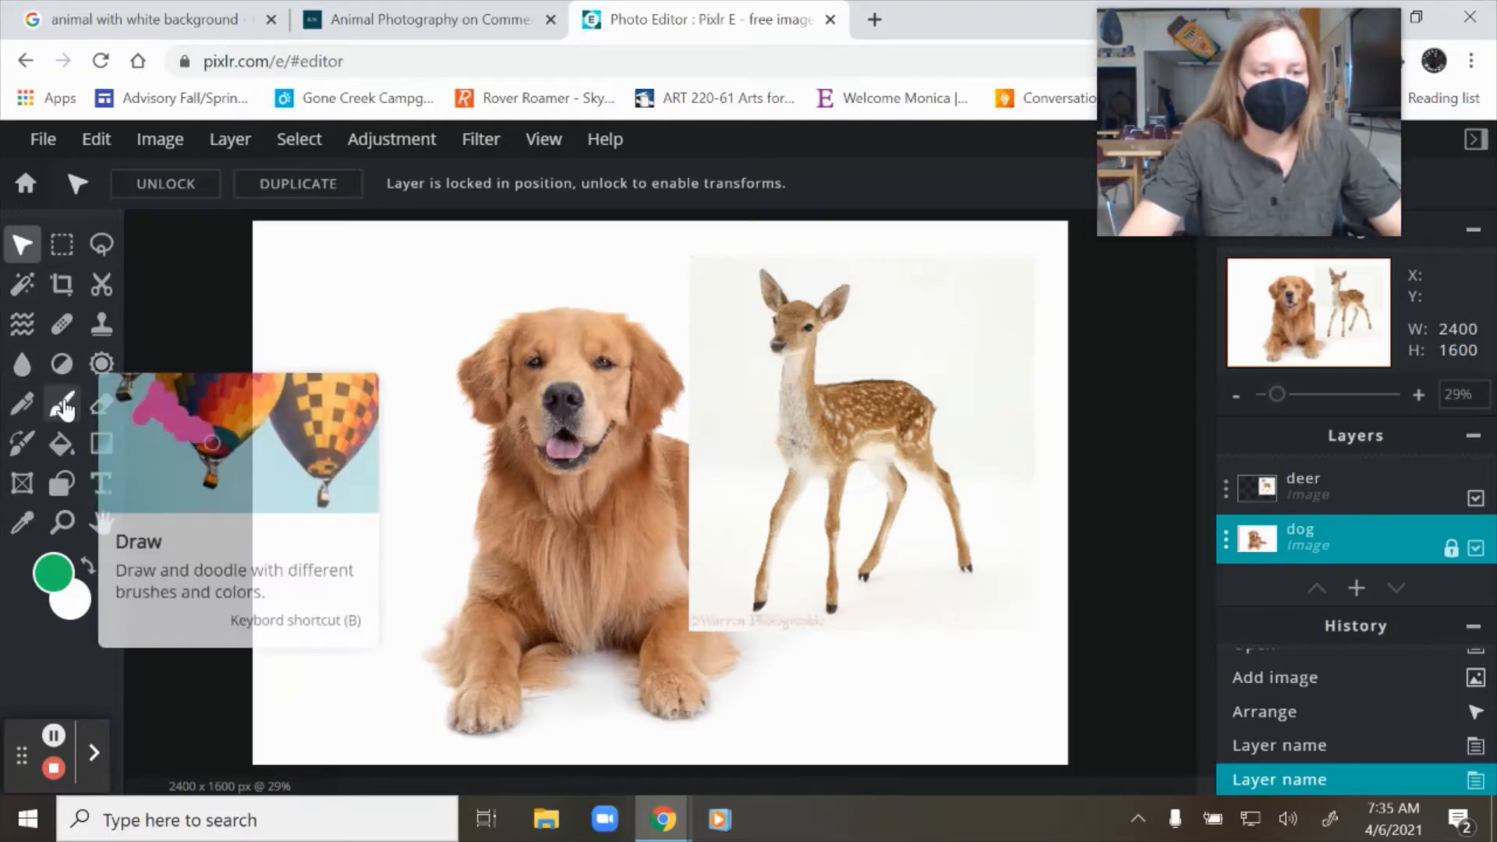
Select the white background around the dog with the Wand and delete it from the dog layer
{"action": "left_click", "coordinate": [22, 284]}
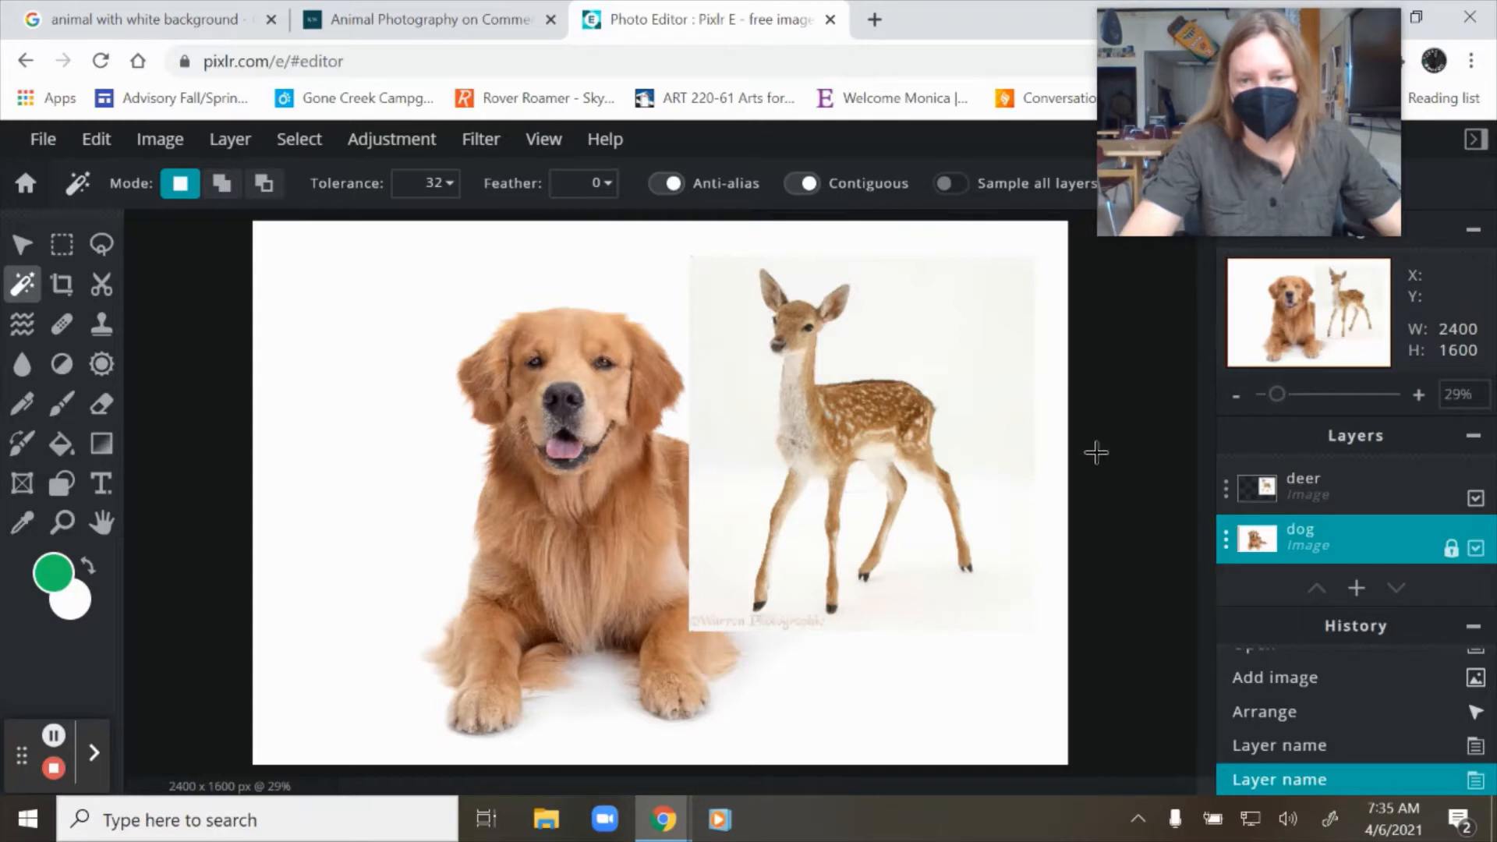
{"action": "left_click", "coordinate": [337, 324]}
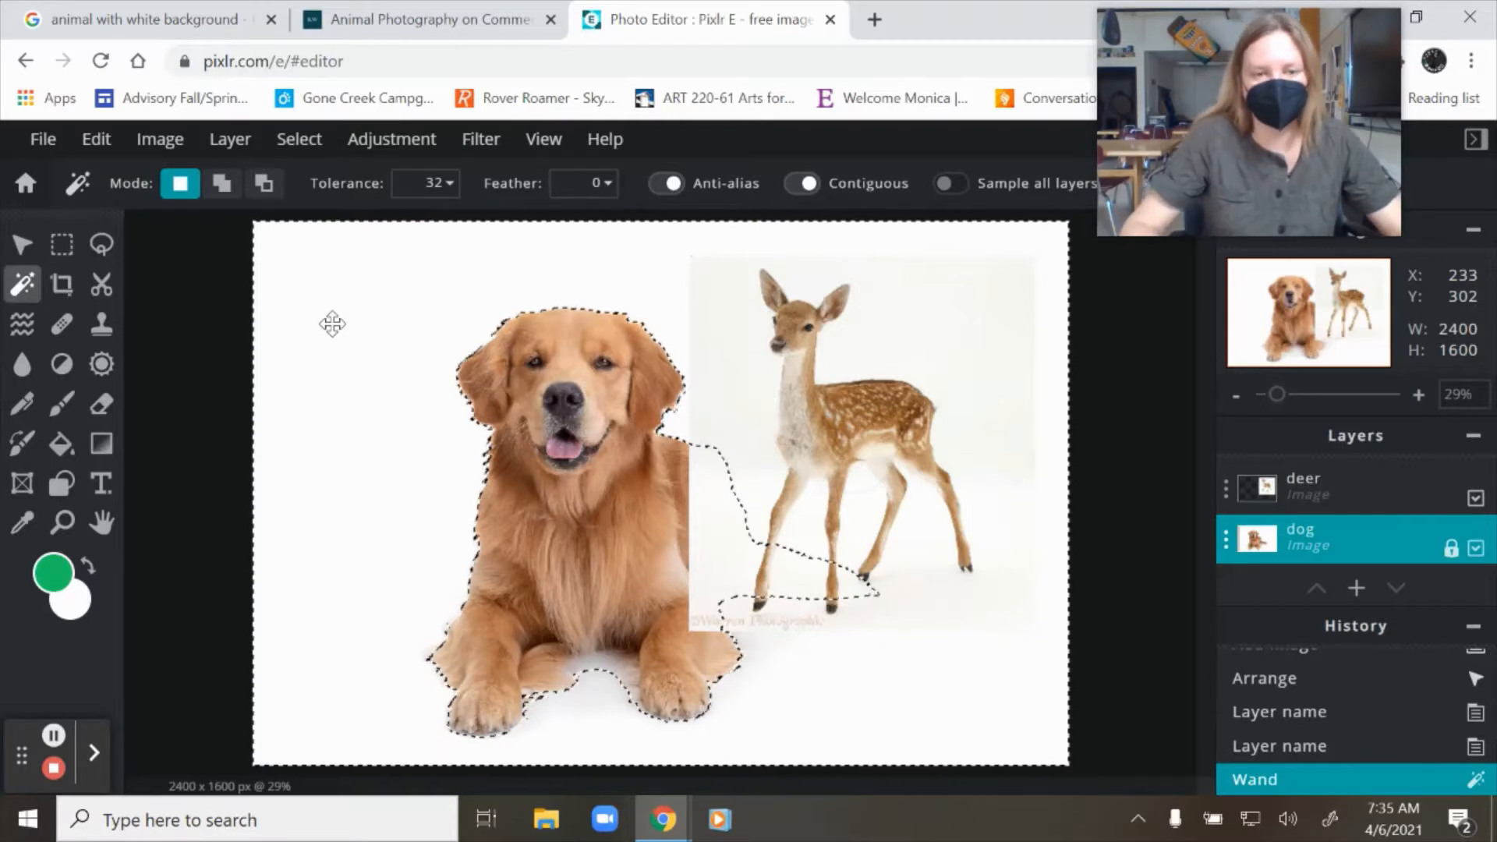
{"action": "key", "text": "Delete"}
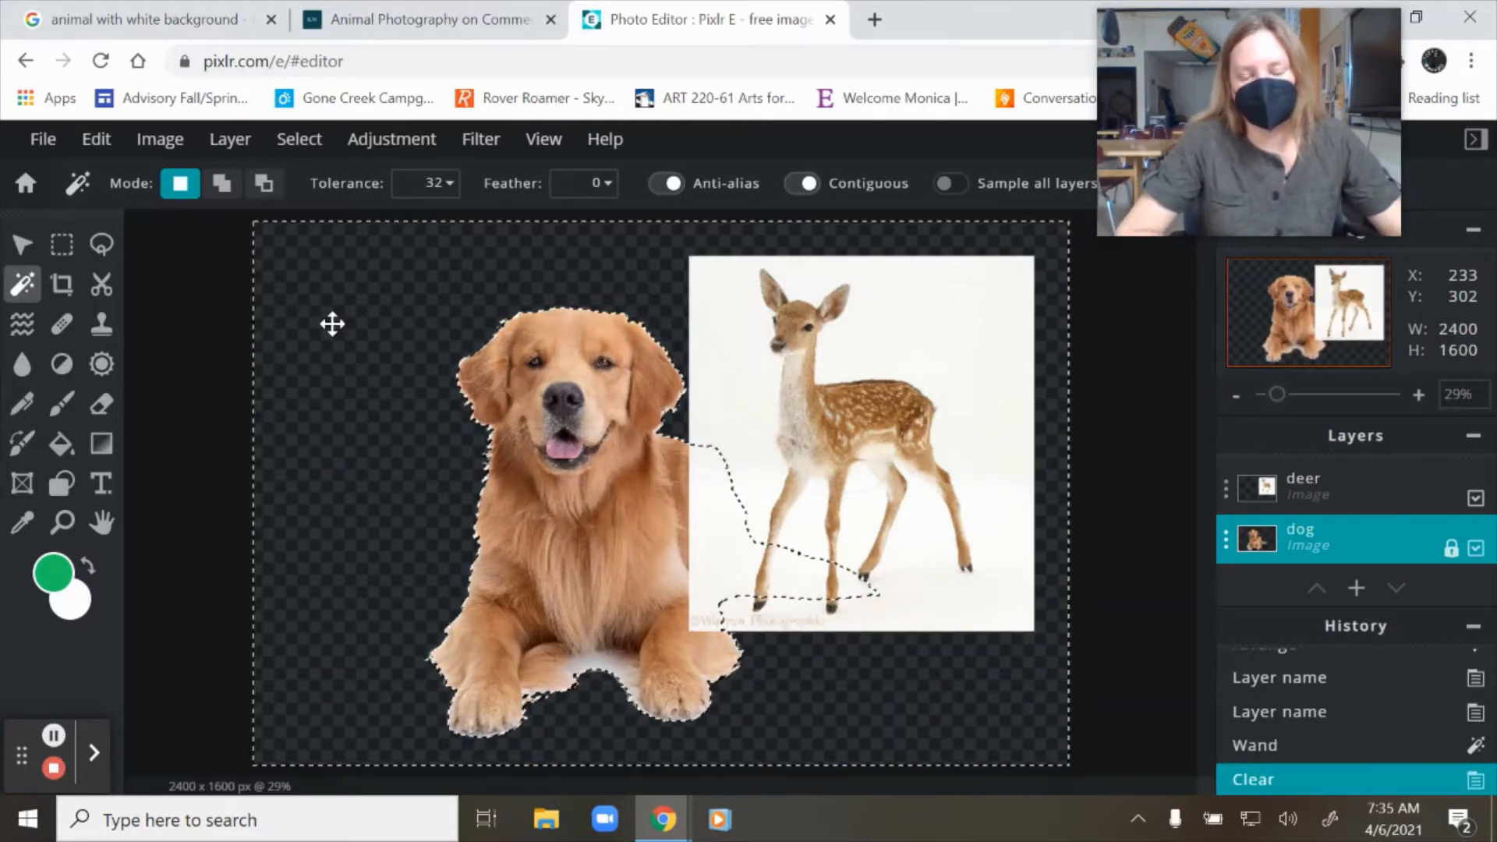
Make the deer layer active, undo the accidental selection move and deselect the dog's background area
{"action": "left_click", "coordinate": [1309, 499]}
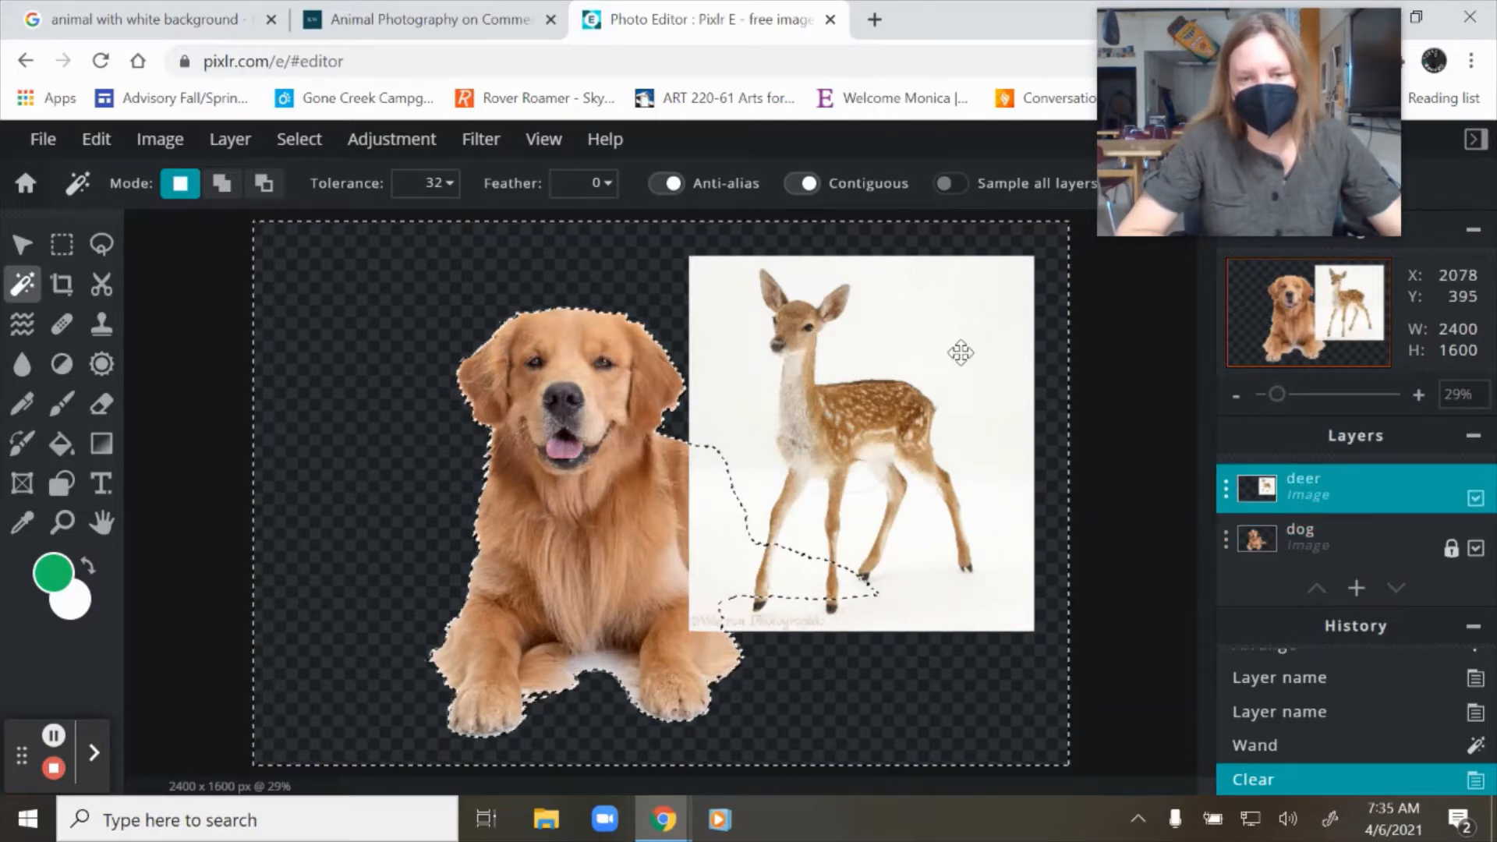
{"action": "left_click_drag", "start_coordinate": [959, 347], "coordinate": [705, 380]}
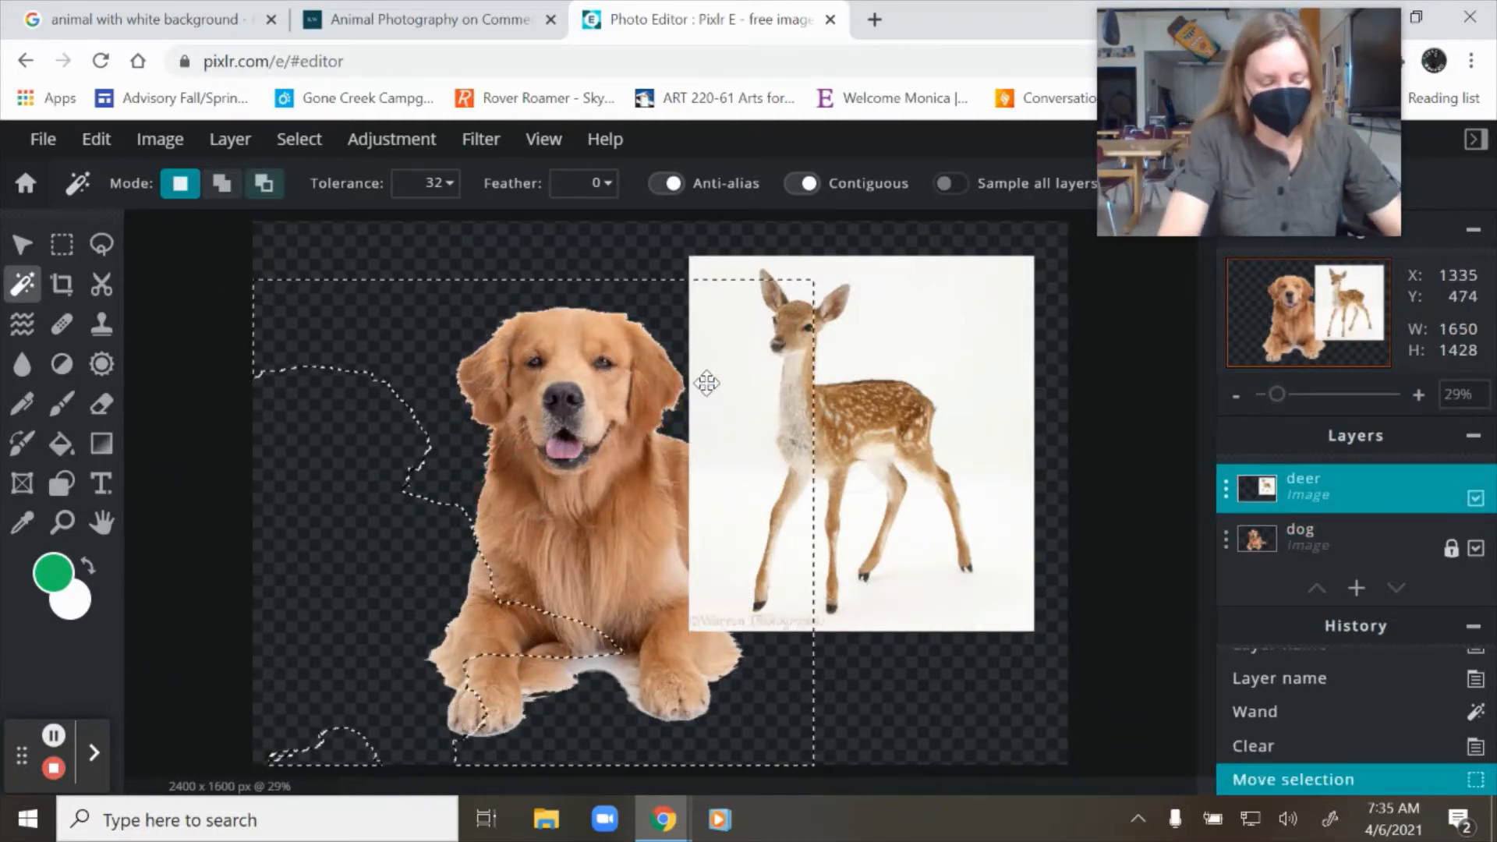
{"action": "key", "text": "ctrl+z"}
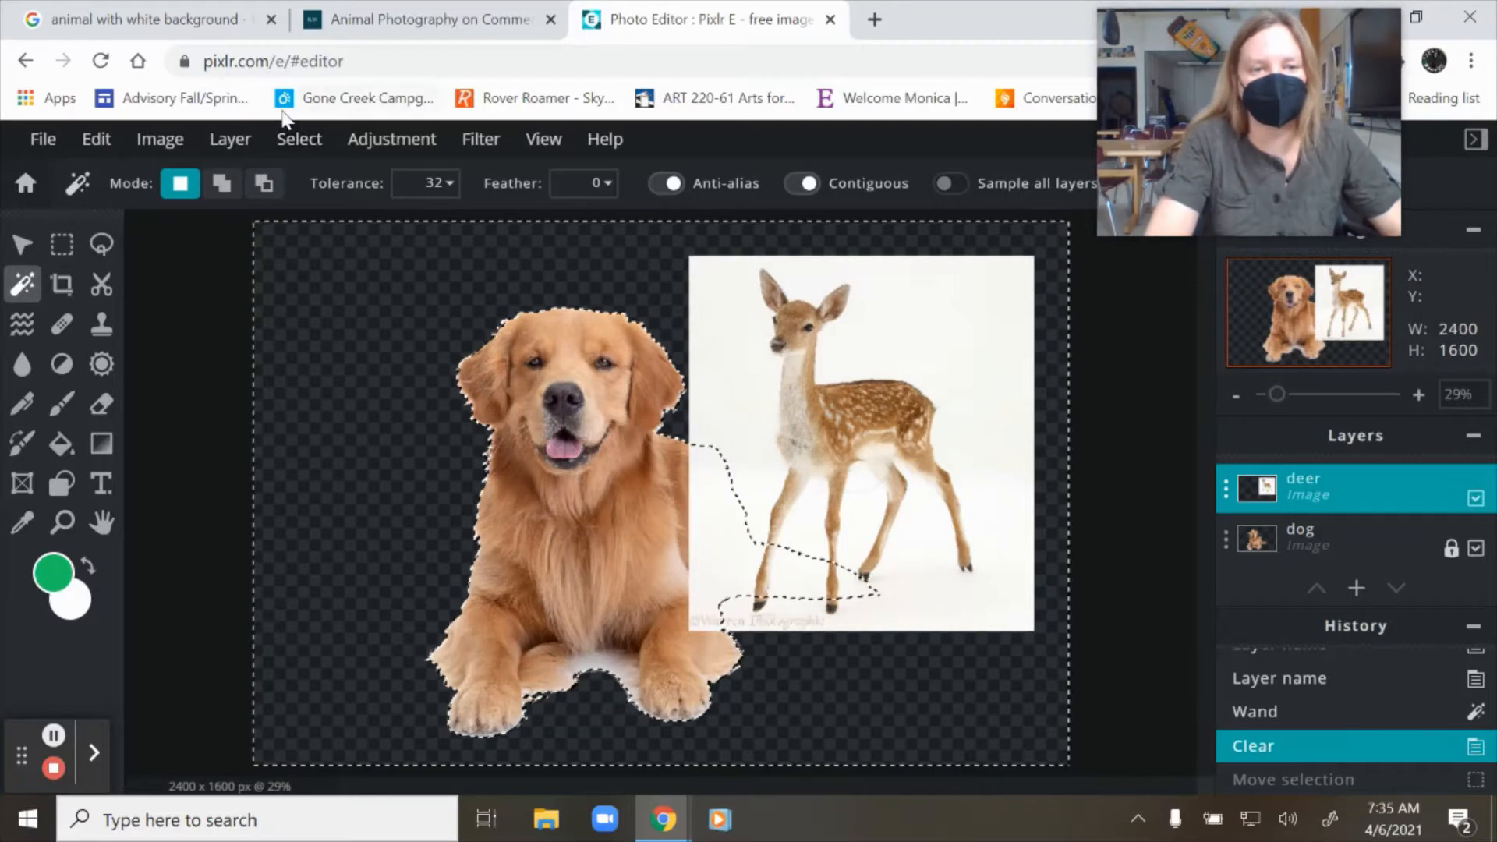
{"action": "left_click", "coordinate": [298, 139]}
{"action": "left_click", "coordinate": [311, 236]}
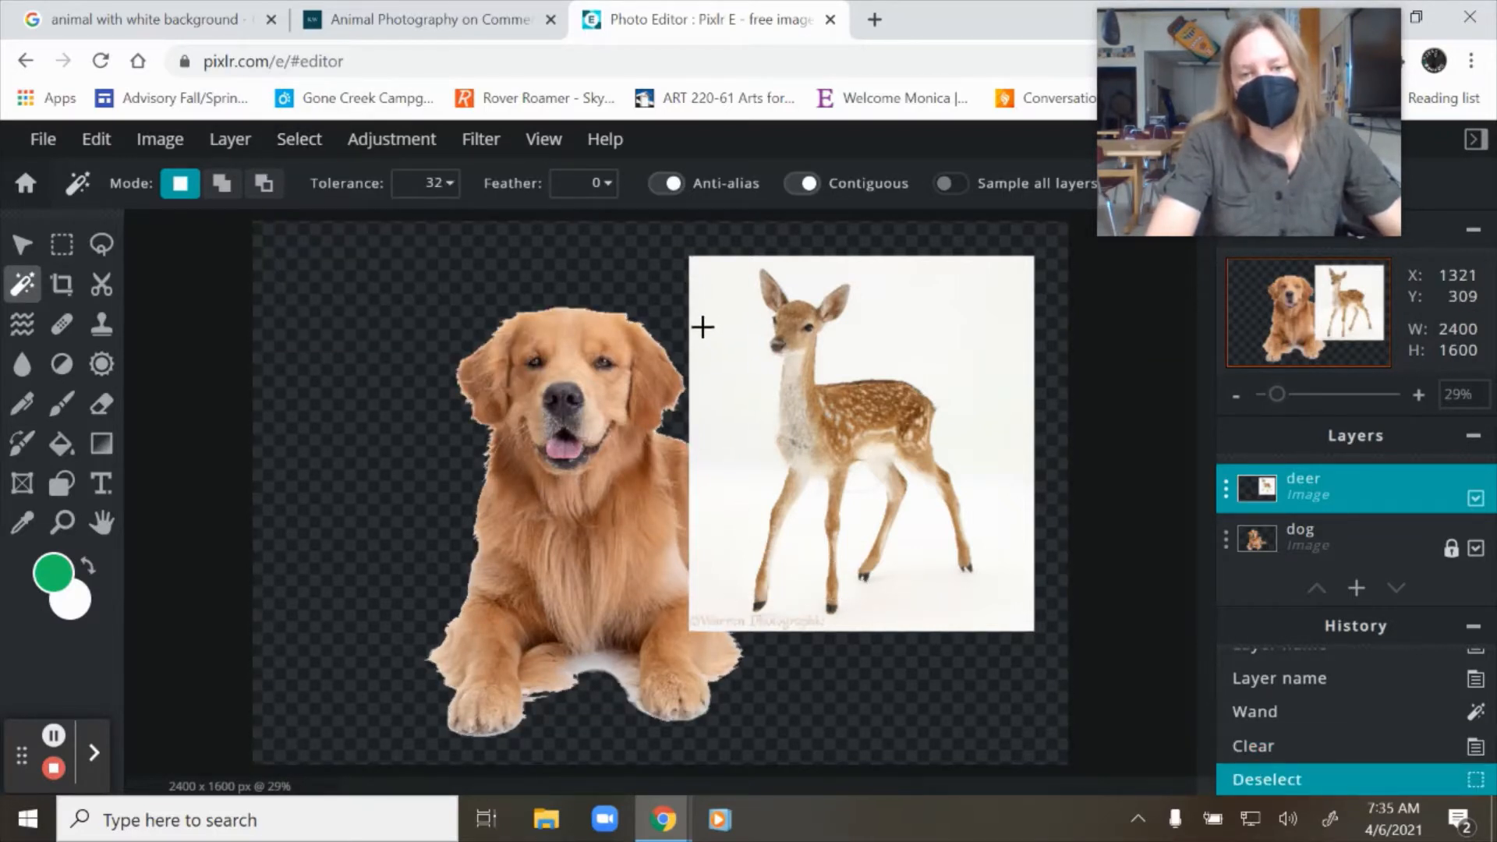
Try selecting the deer photo's white background with the Wand at tolerance 32, undo it, and retry at tolerance 14
{"action": "left_click", "coordinate": [700, 325]}
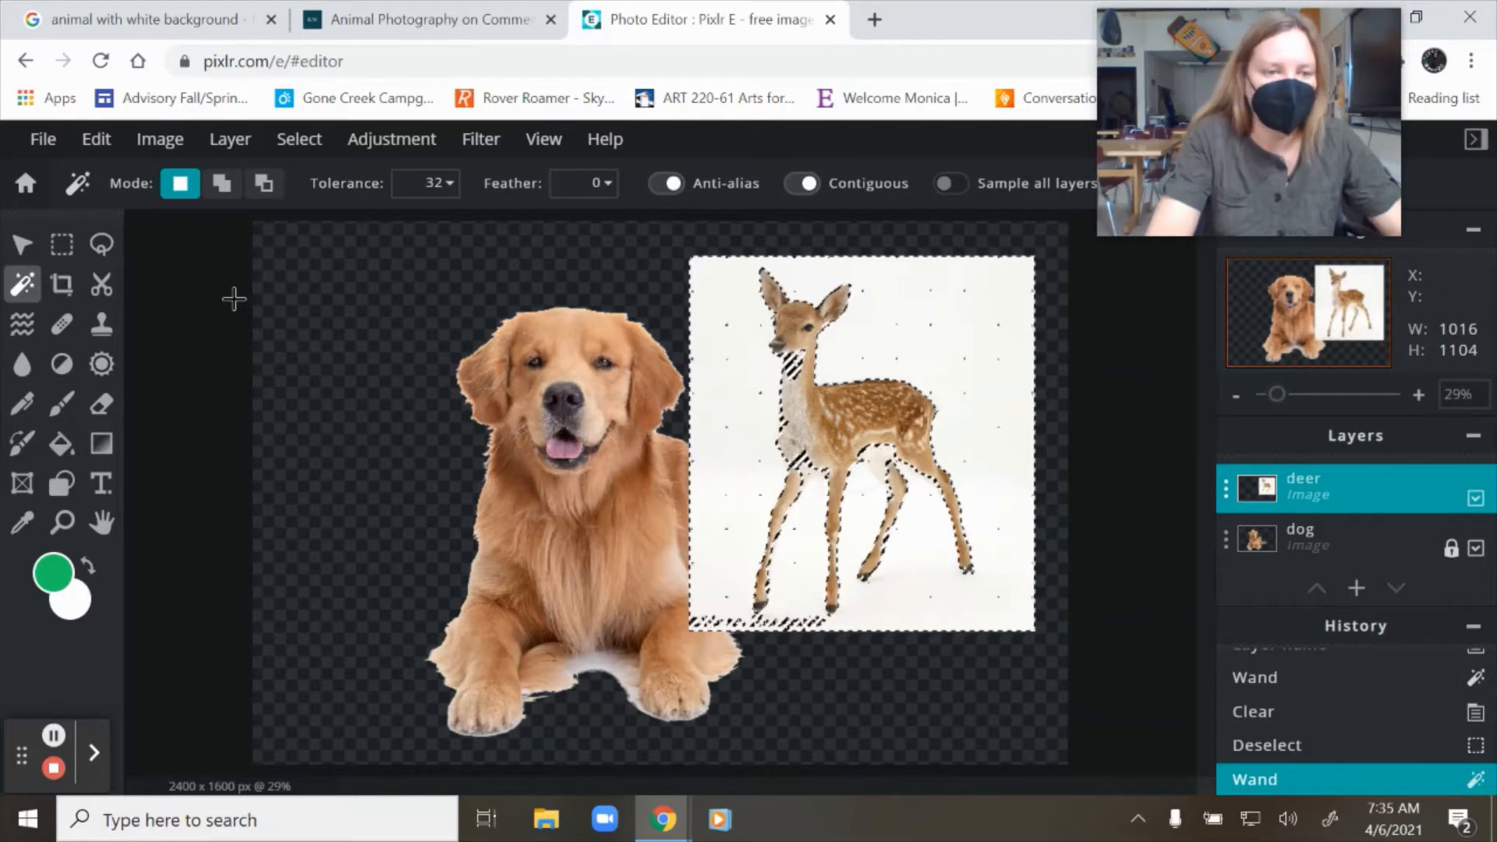
{"action": "key", "text": "ctrl+z"}
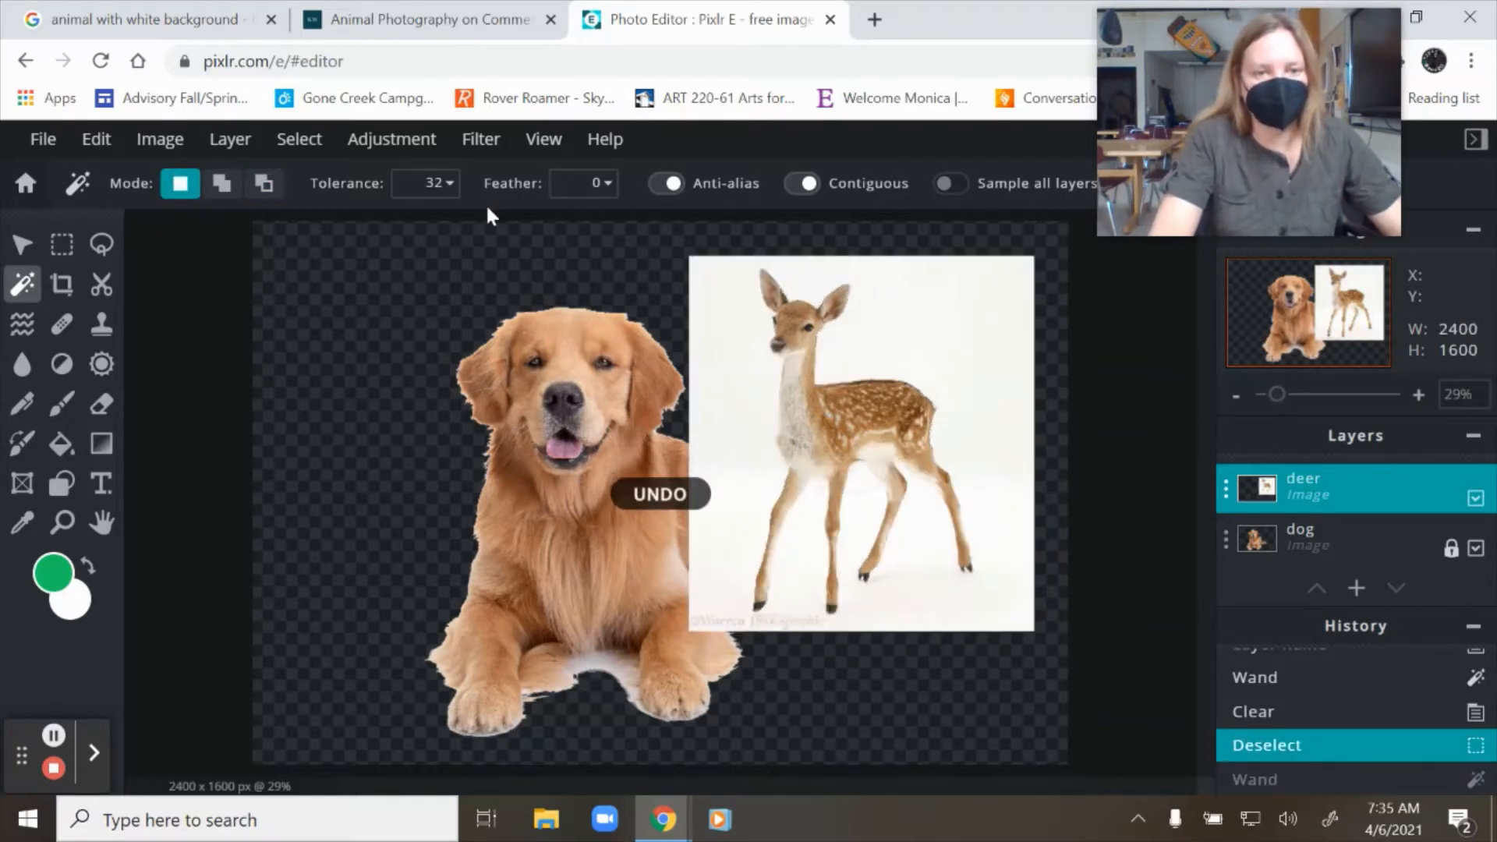
{"action": "left_click", "coordinate": [450, 186]}
{"action": "left_click", "coordinate": [248, 225]}
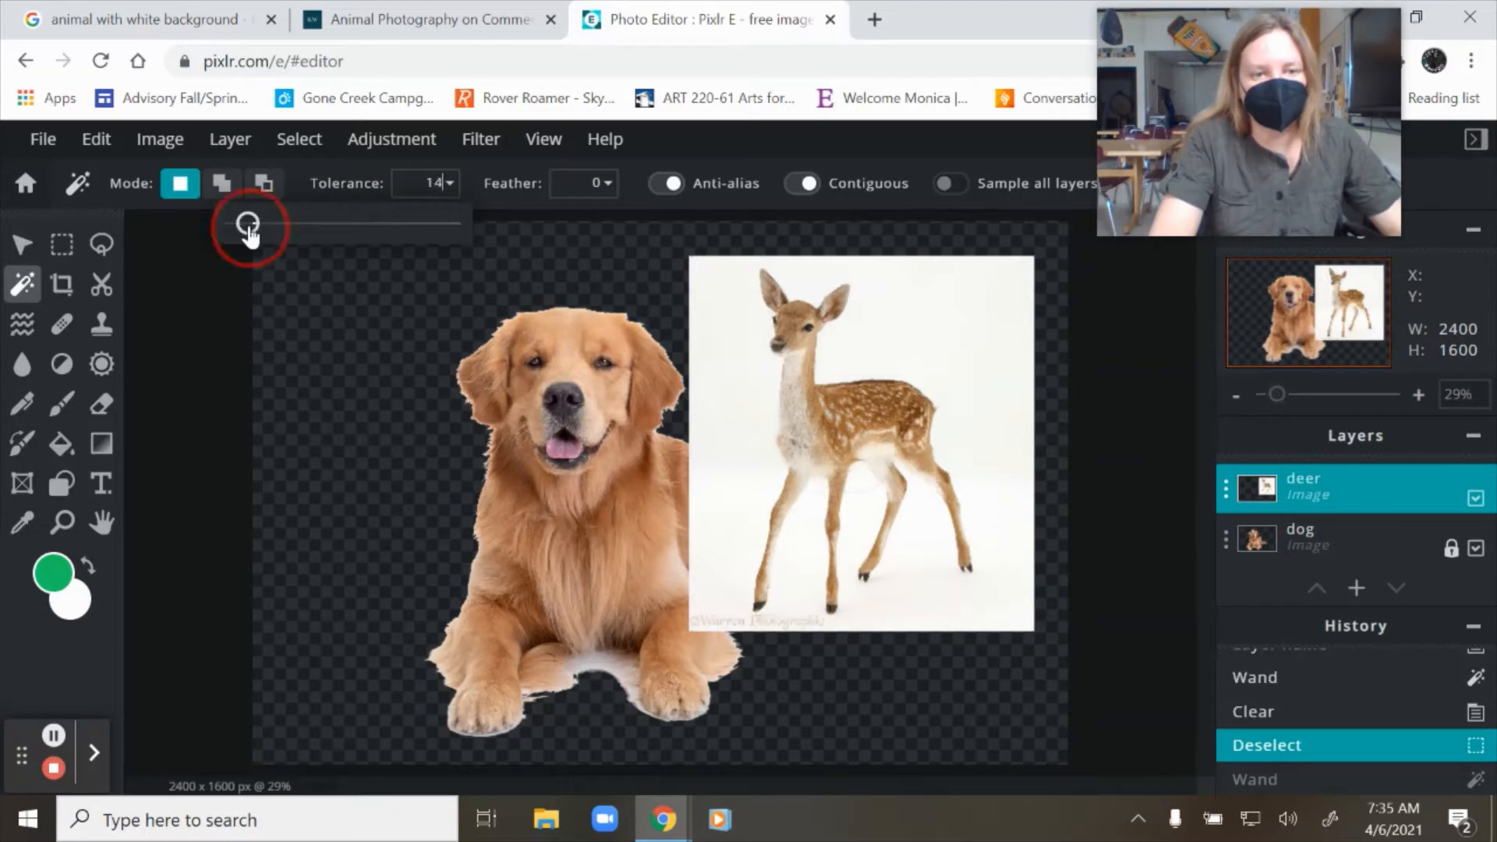
{"action": "left_click", "coordinate": [734, 391]}
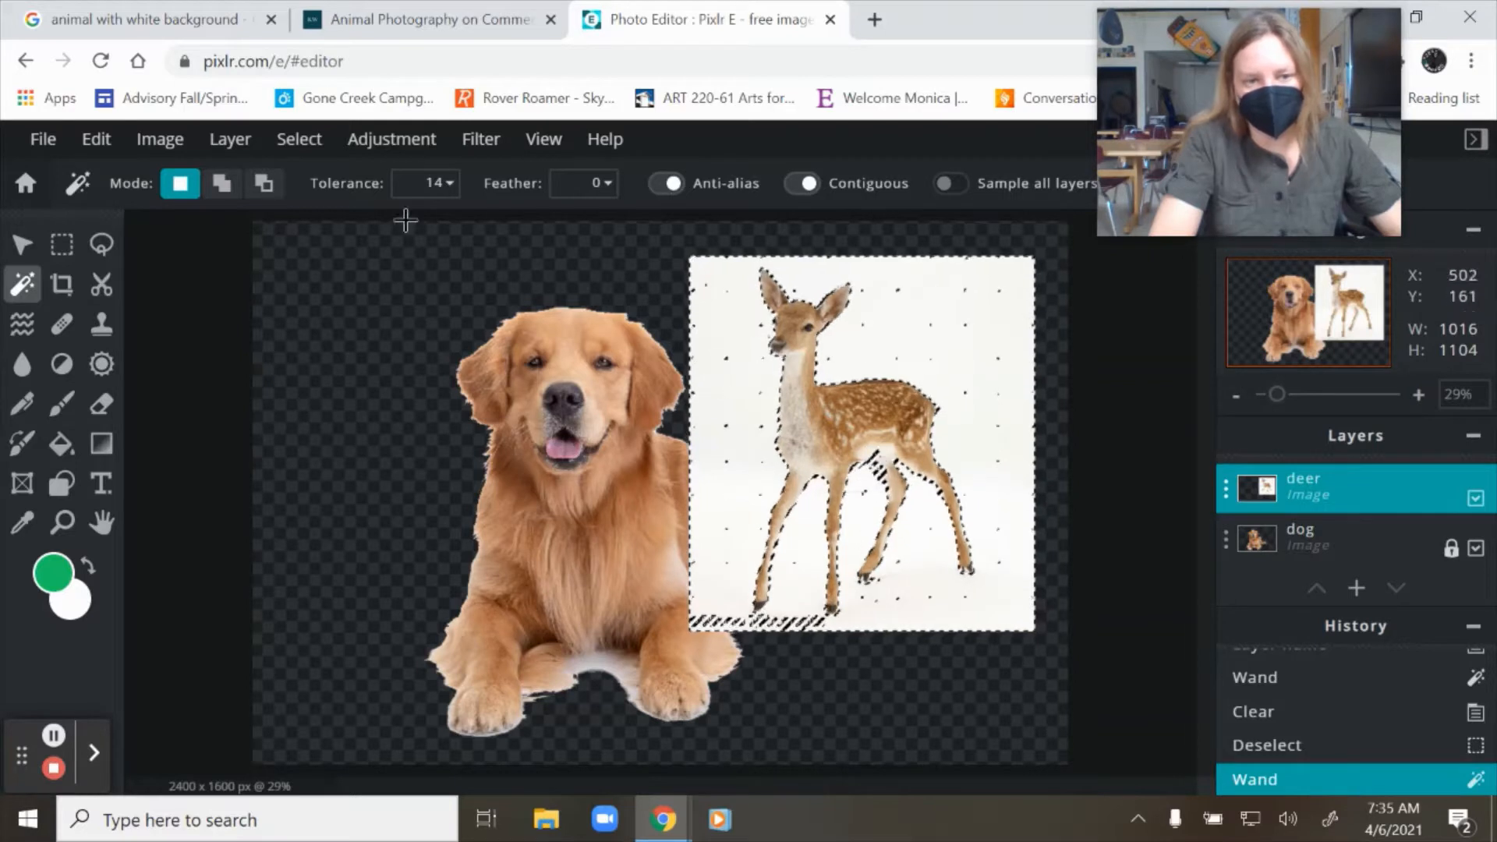
Set the Wand tolerance to 10, reselect the deer photo's white background from scratch and delete it
{"action": "left_click", "coordinate": [451, 184]}
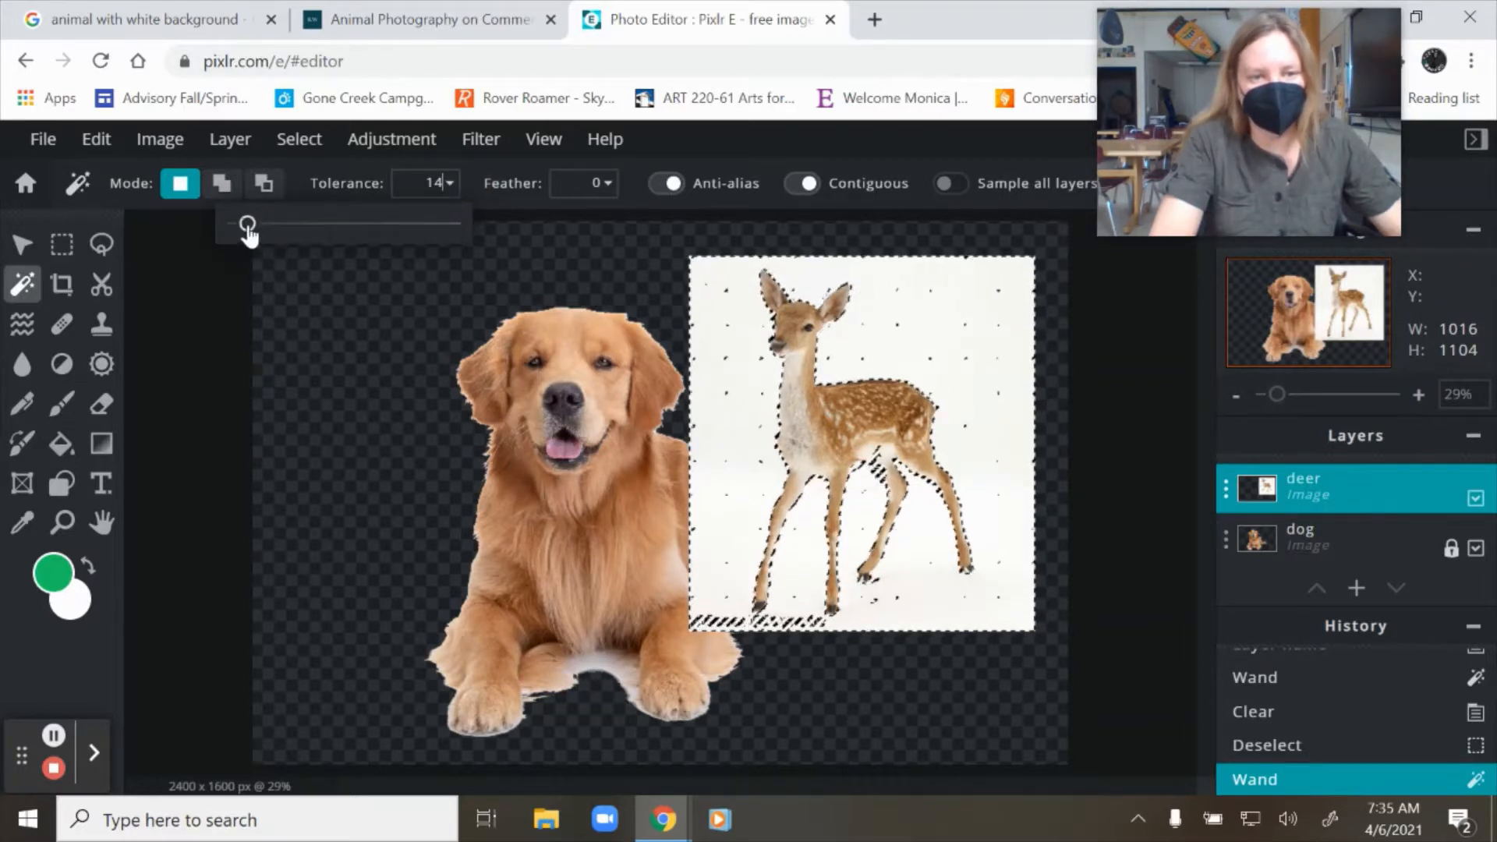
{"action": "key", "text": "BackSpace"}
{"action": "type", "text": "0"}
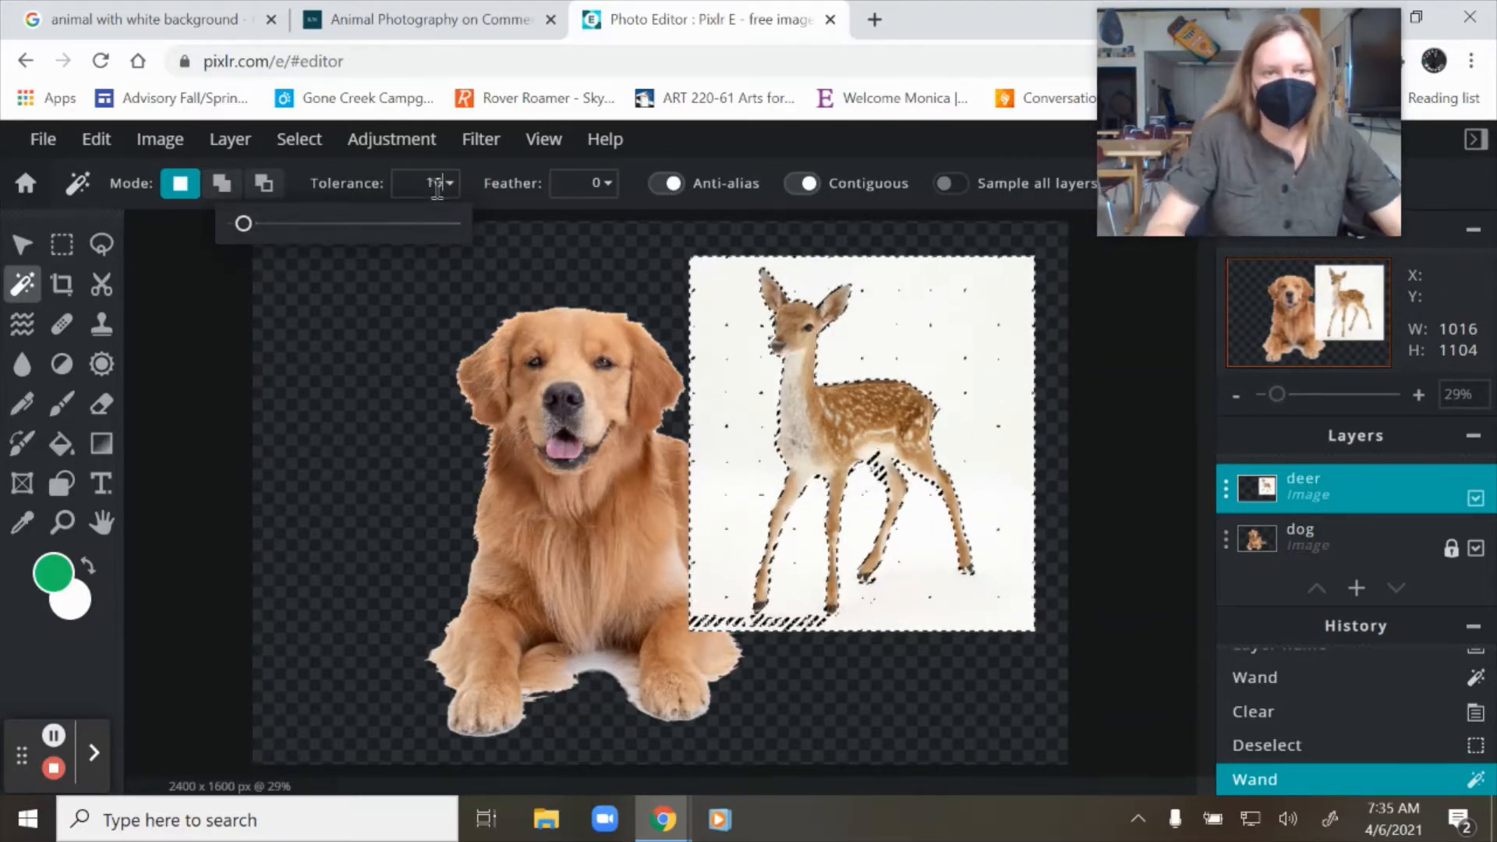
{"action": "key", "text": "Return"}
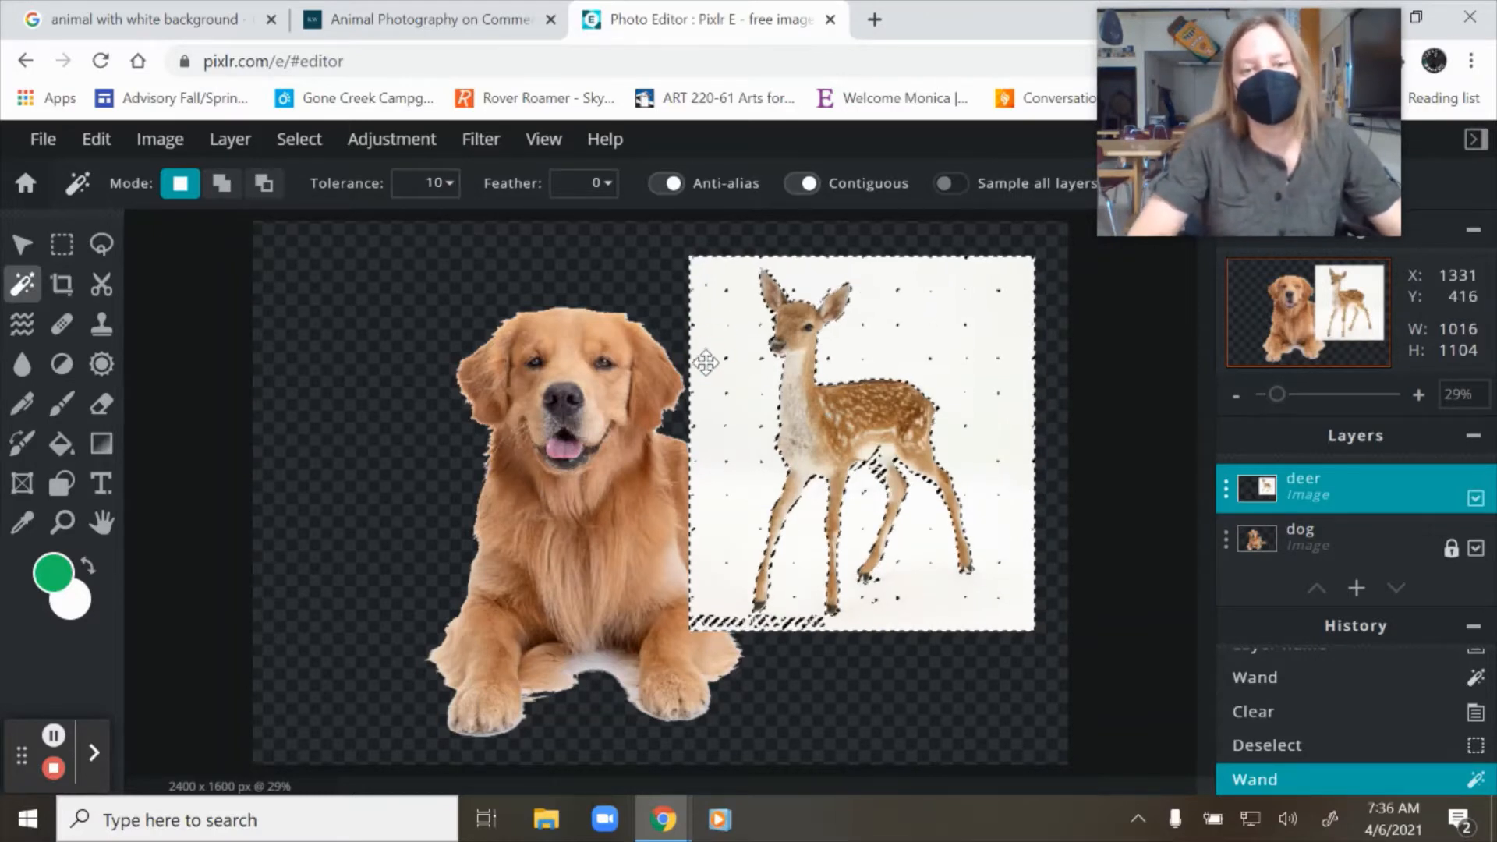
{"action": "left_click", "coordinate": [299, 140]}
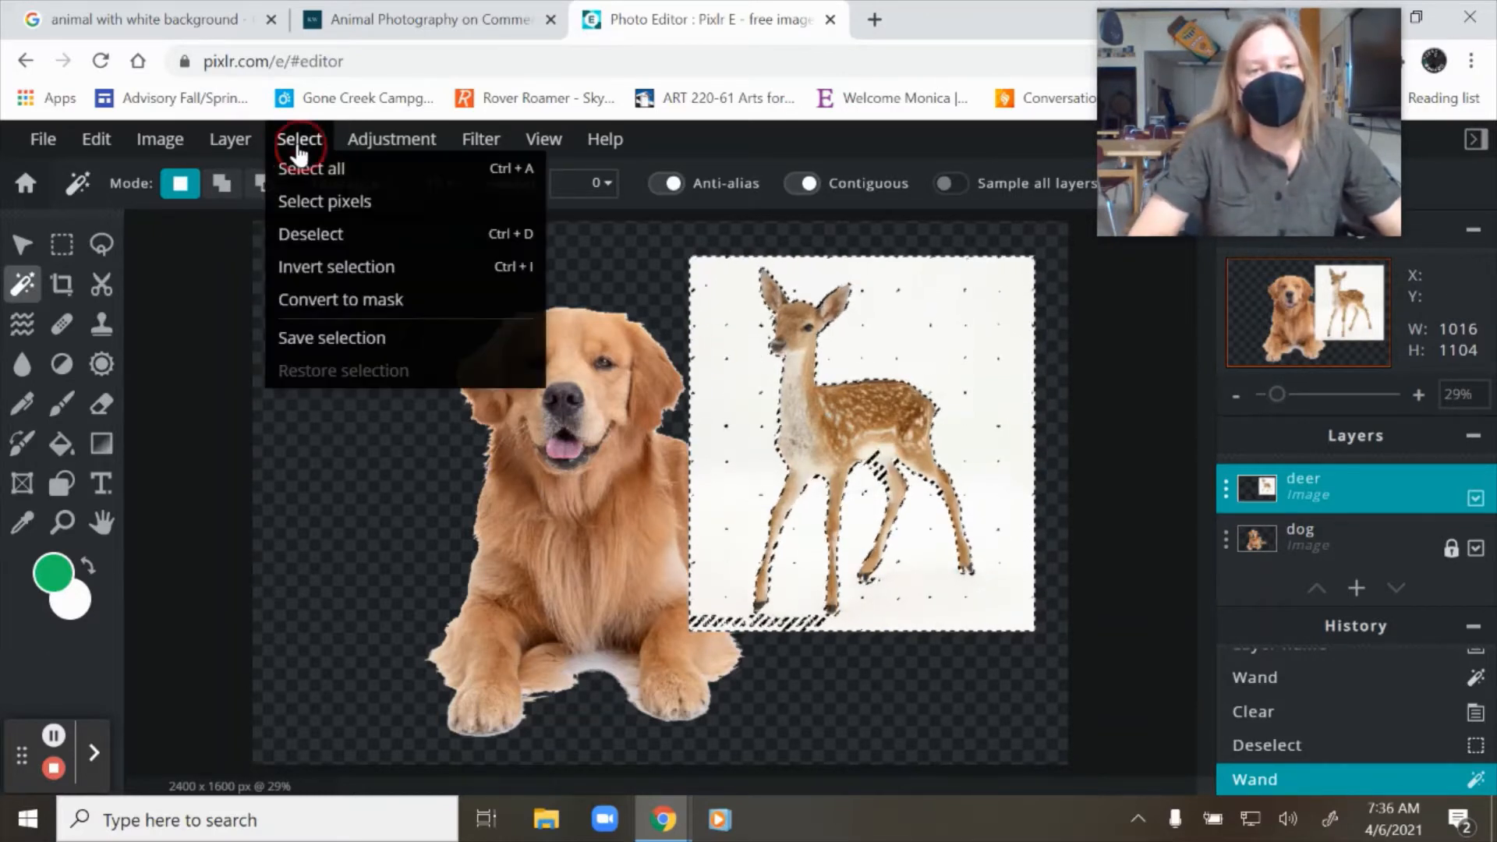
{"action": "left_click", "coordinate": [307, 234]}
{"action": "left_click", "coordinate": [716, 355]}
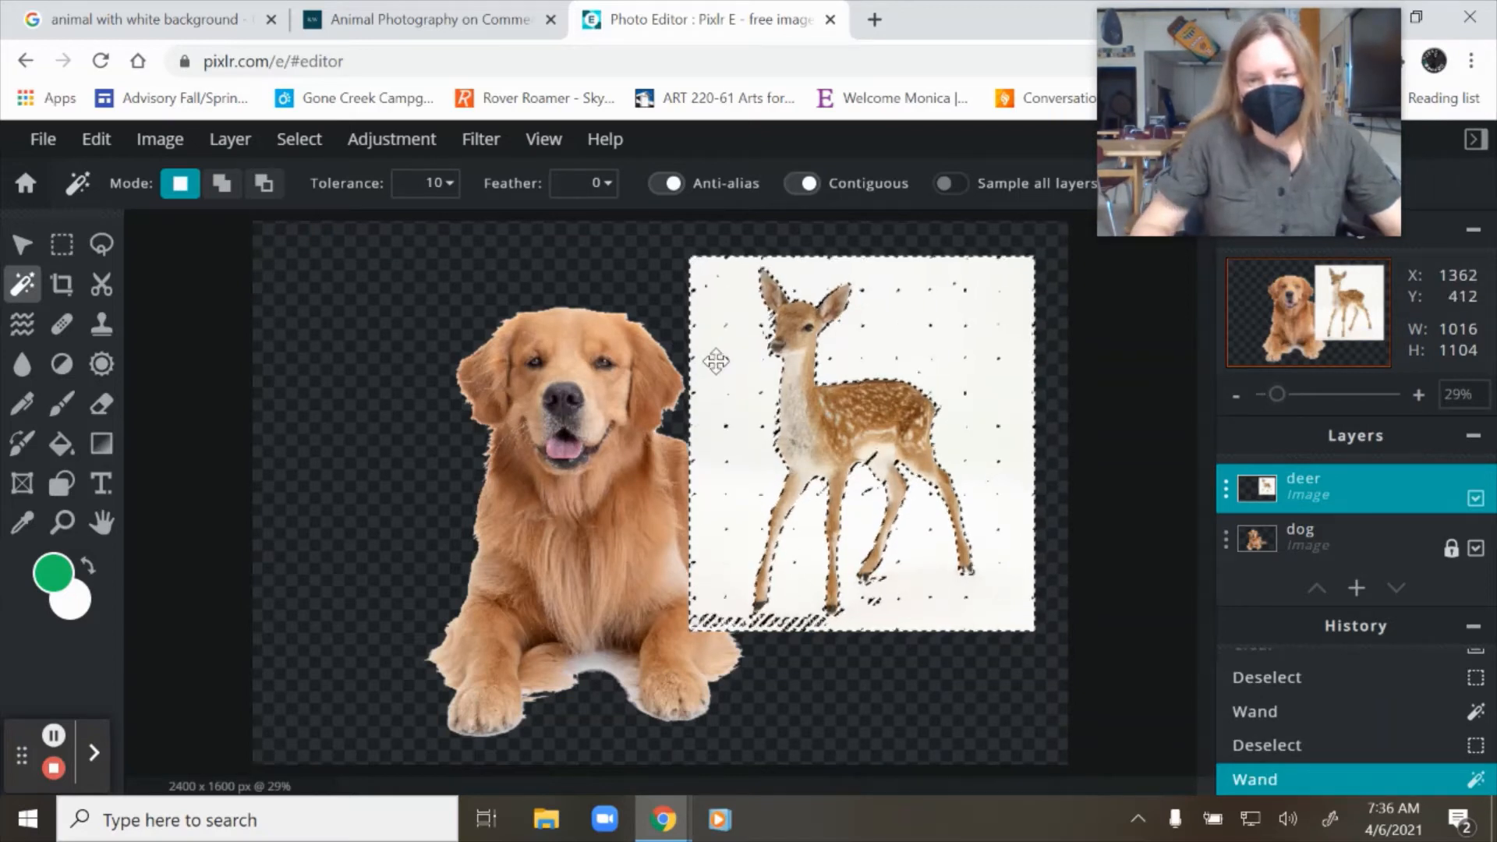
{"action": "key", "text": "Delete"}
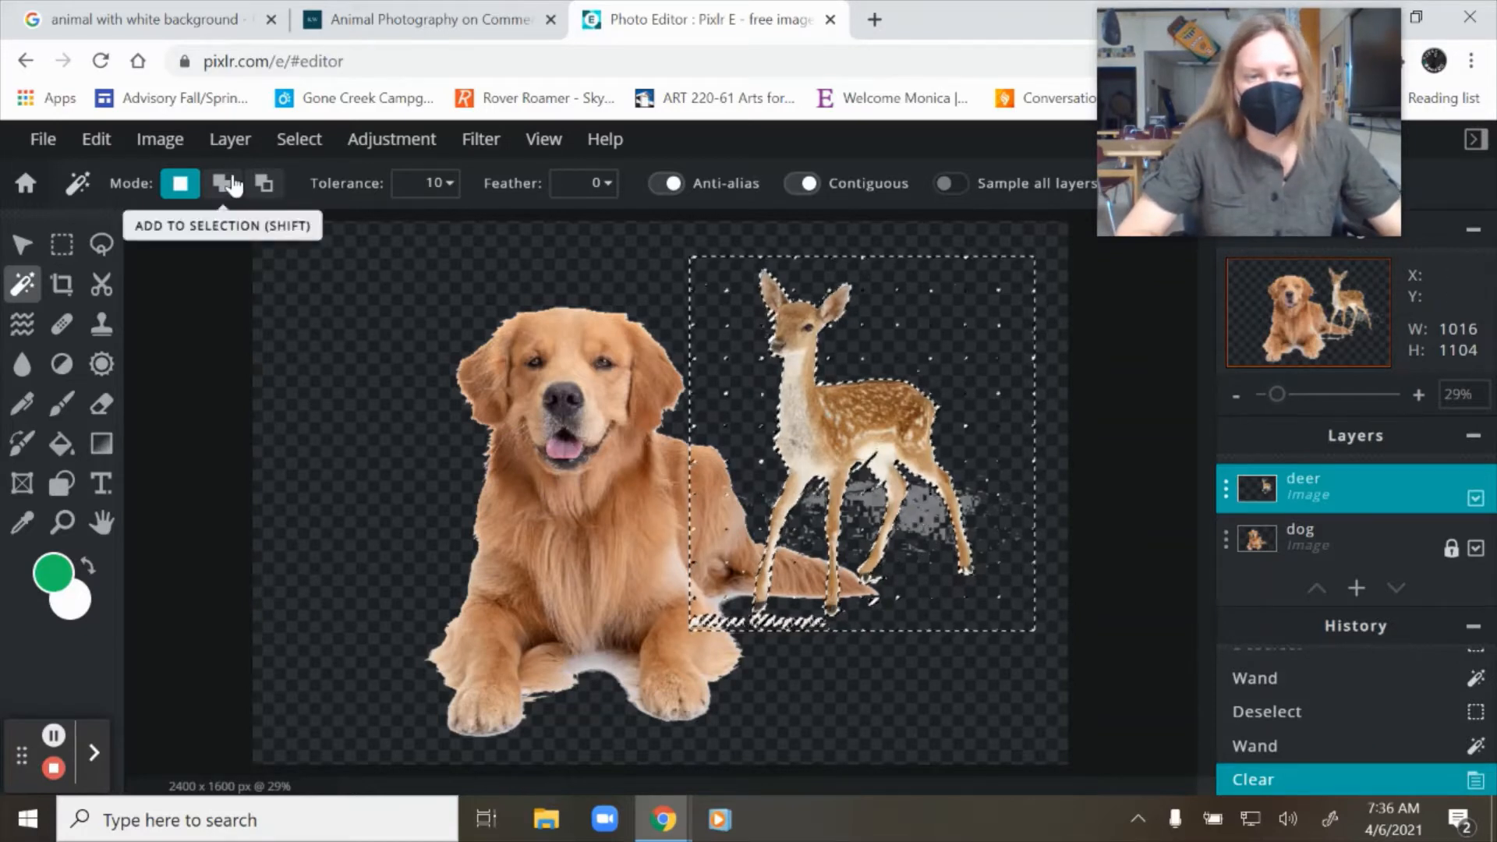
Deselect the cleared area, and delete the leftover background patch behind the deer's front legs with the Wand
{"action": "left_click", "coordinate": [229, 142]}
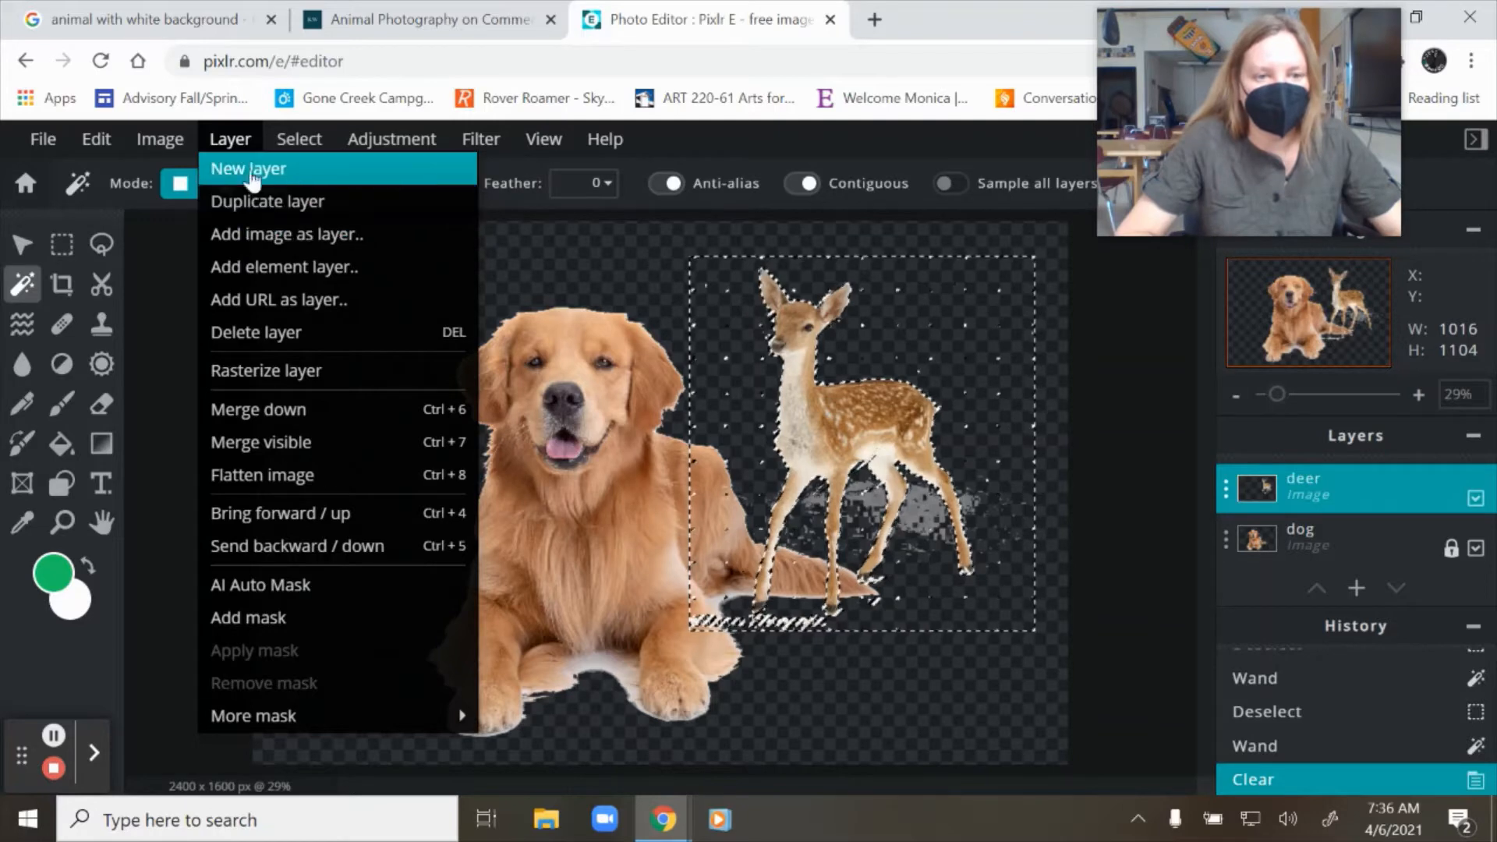
{"action": "mouse_move", "coordinate": [291, 139]}
{"action": "left_click", "coordinate": [310, 233]}
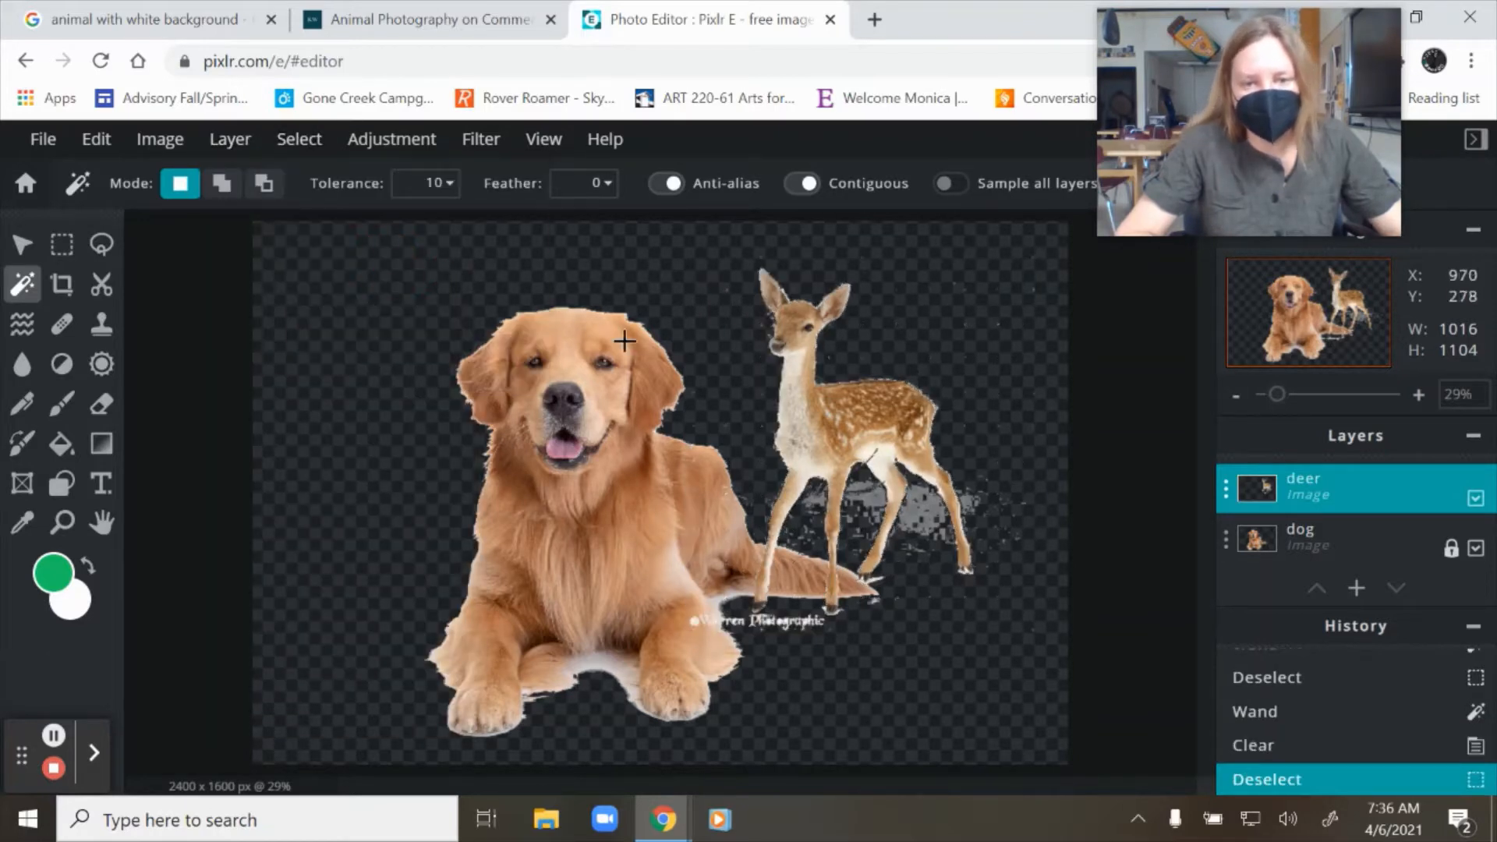
{"action": "left_click", "coordinate": [862, 496]}
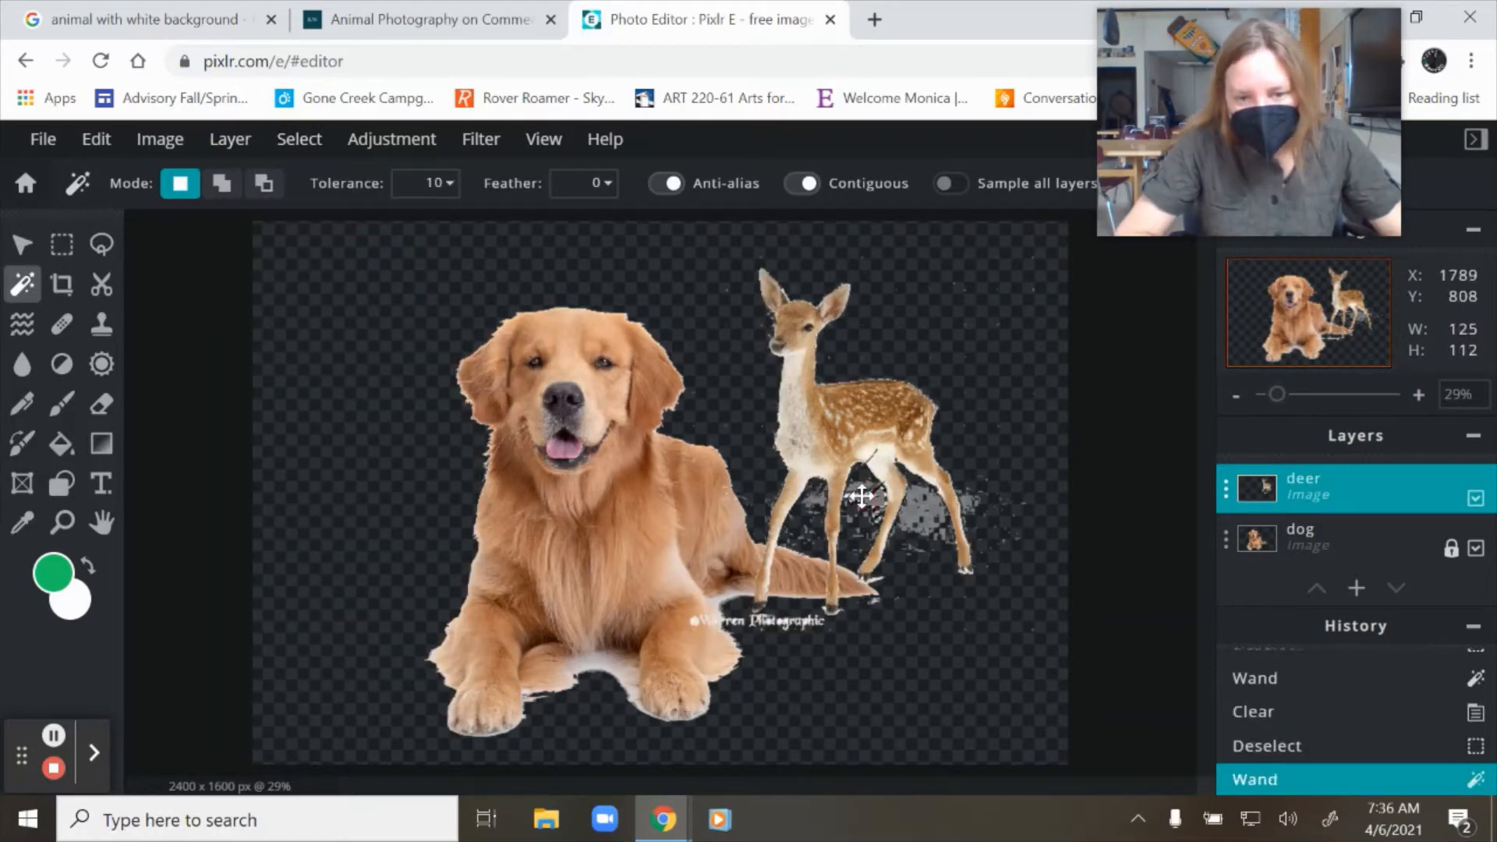
{"action": "key", "text": "Delete"}
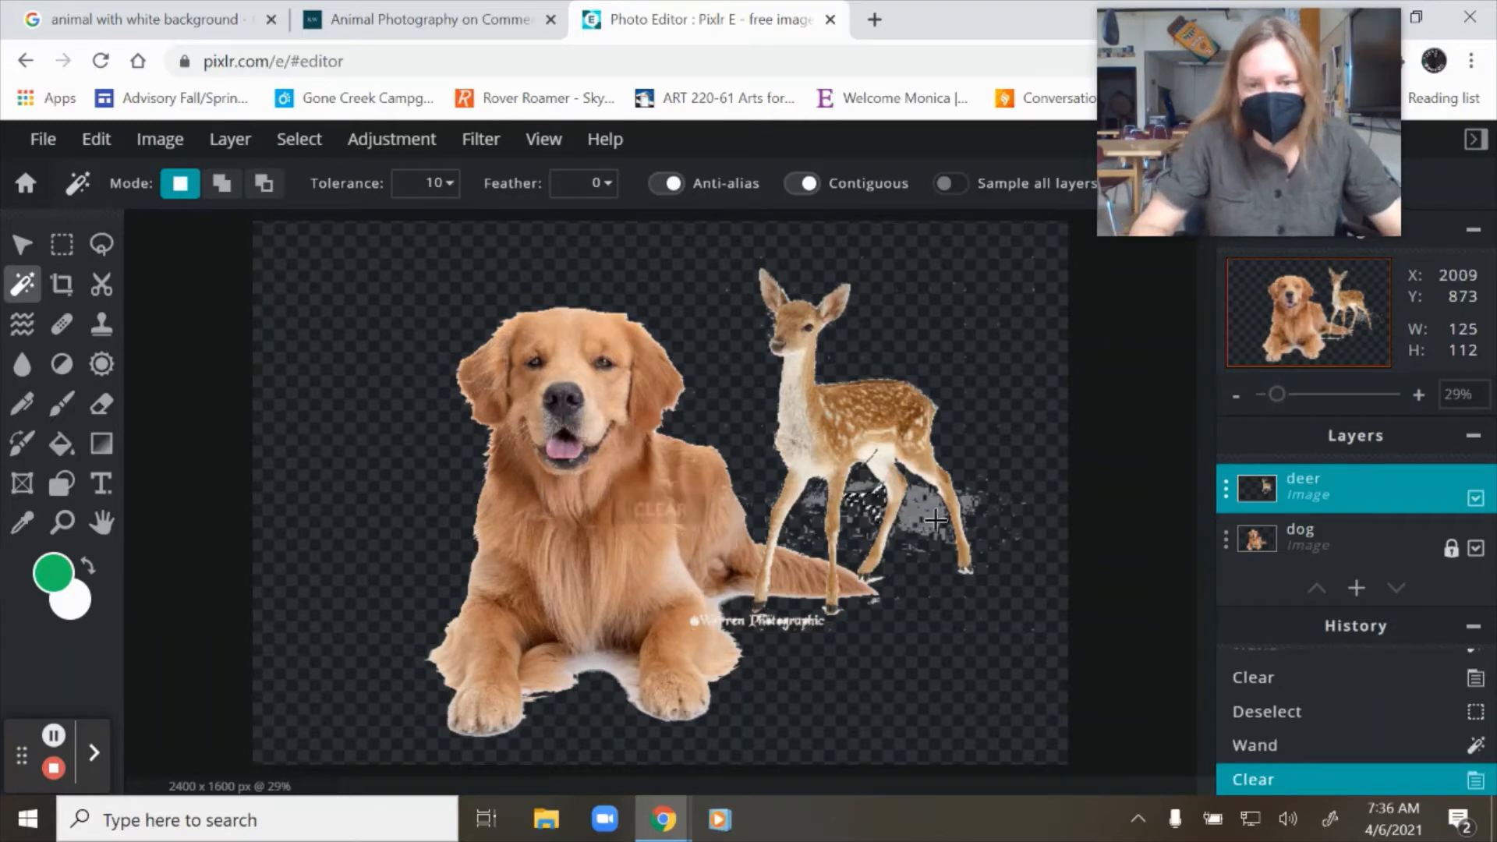
Select the leftover grey background patch between the deer's hind legs with the Wand and delete it
{"action": "left_click", "coordinate": [912, 517]}
{"action": "key", "text": "Delete"}
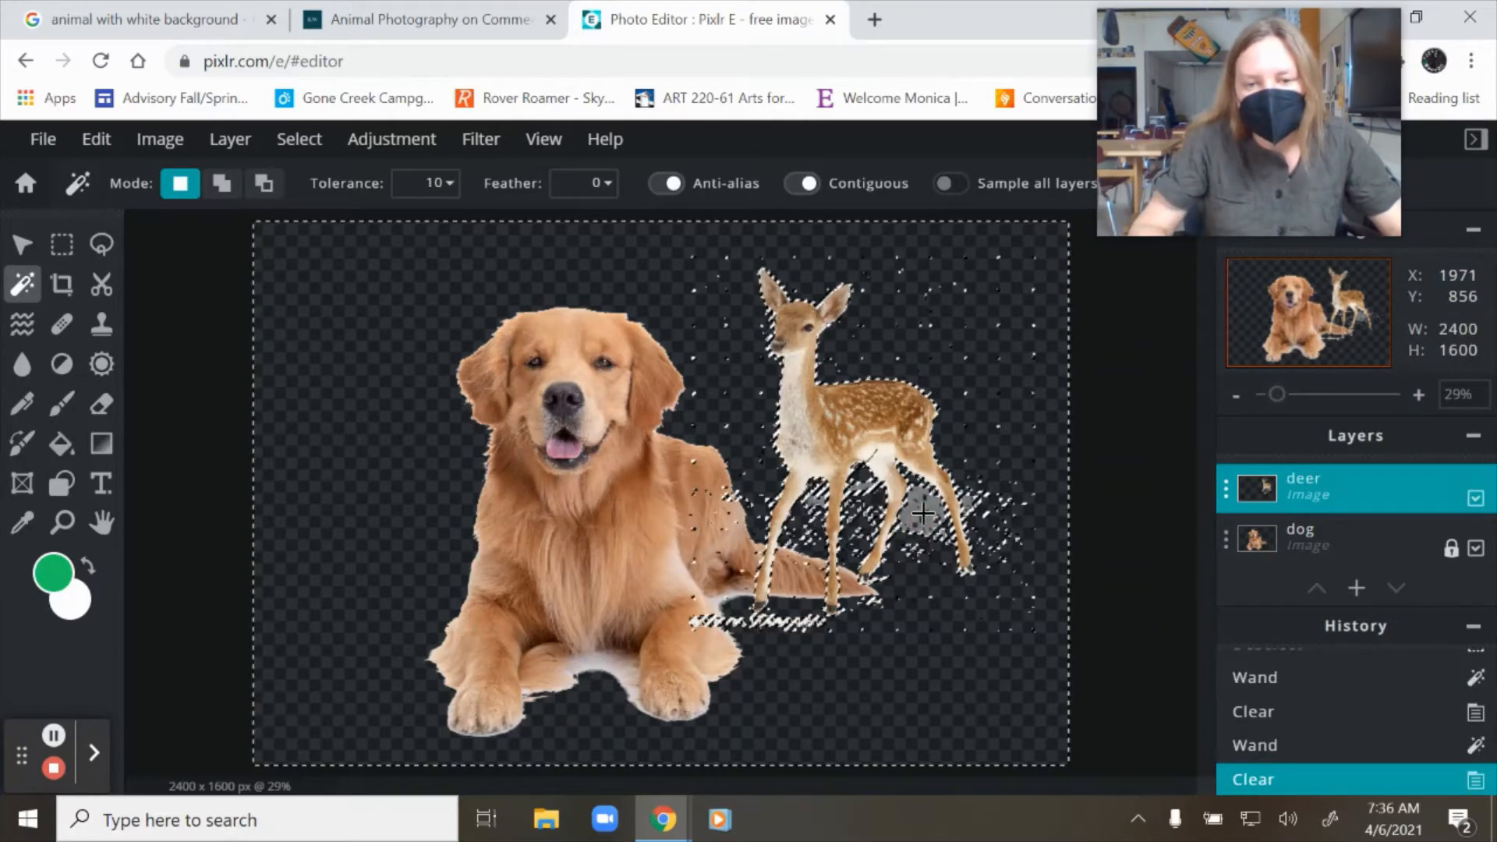
{"action": "key", "text": "Delete"}
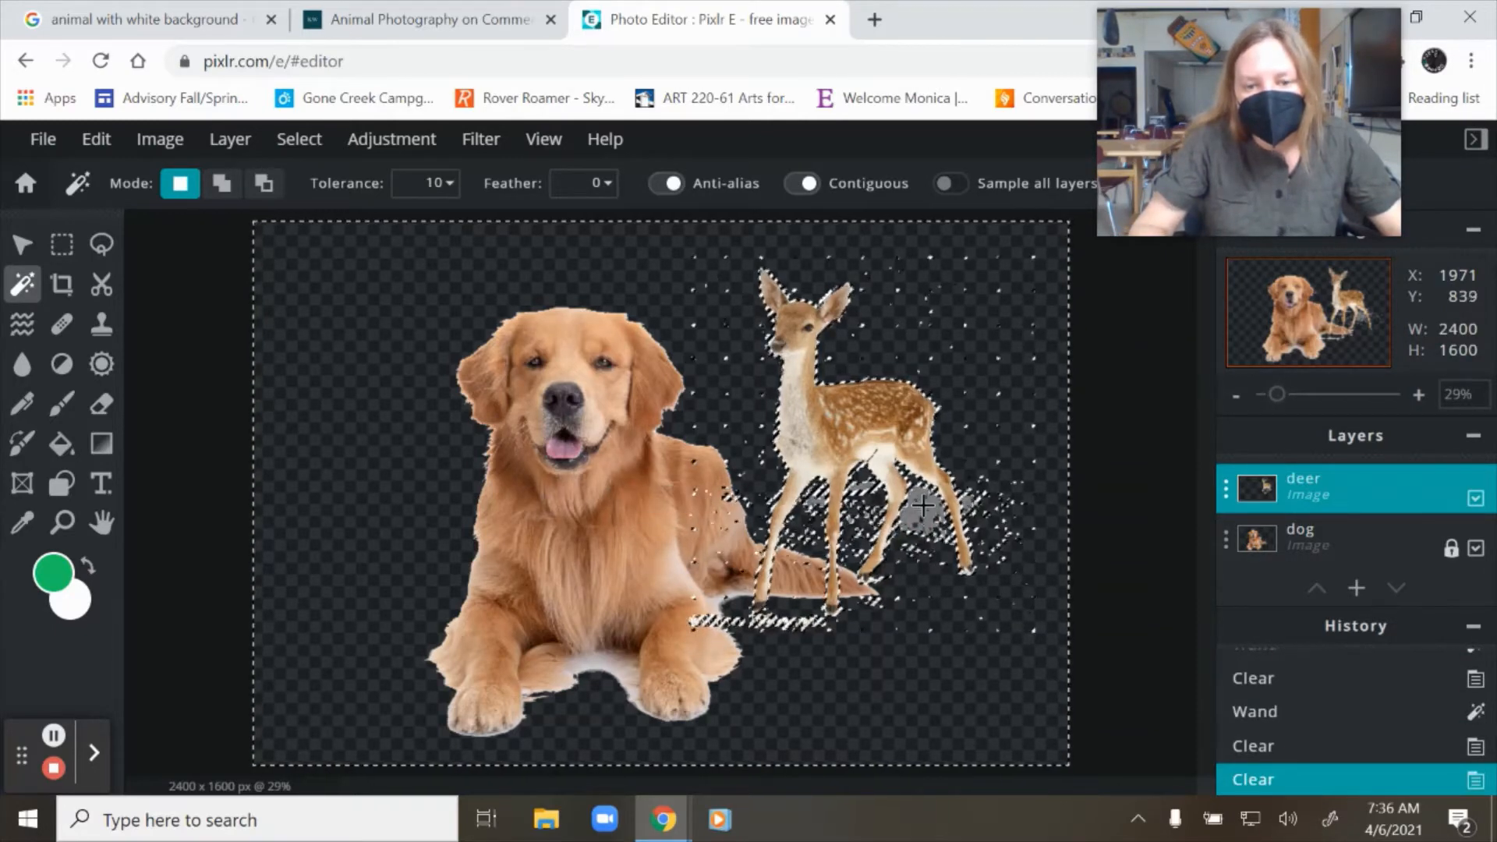
{"action": "key", "text": "Delete"}
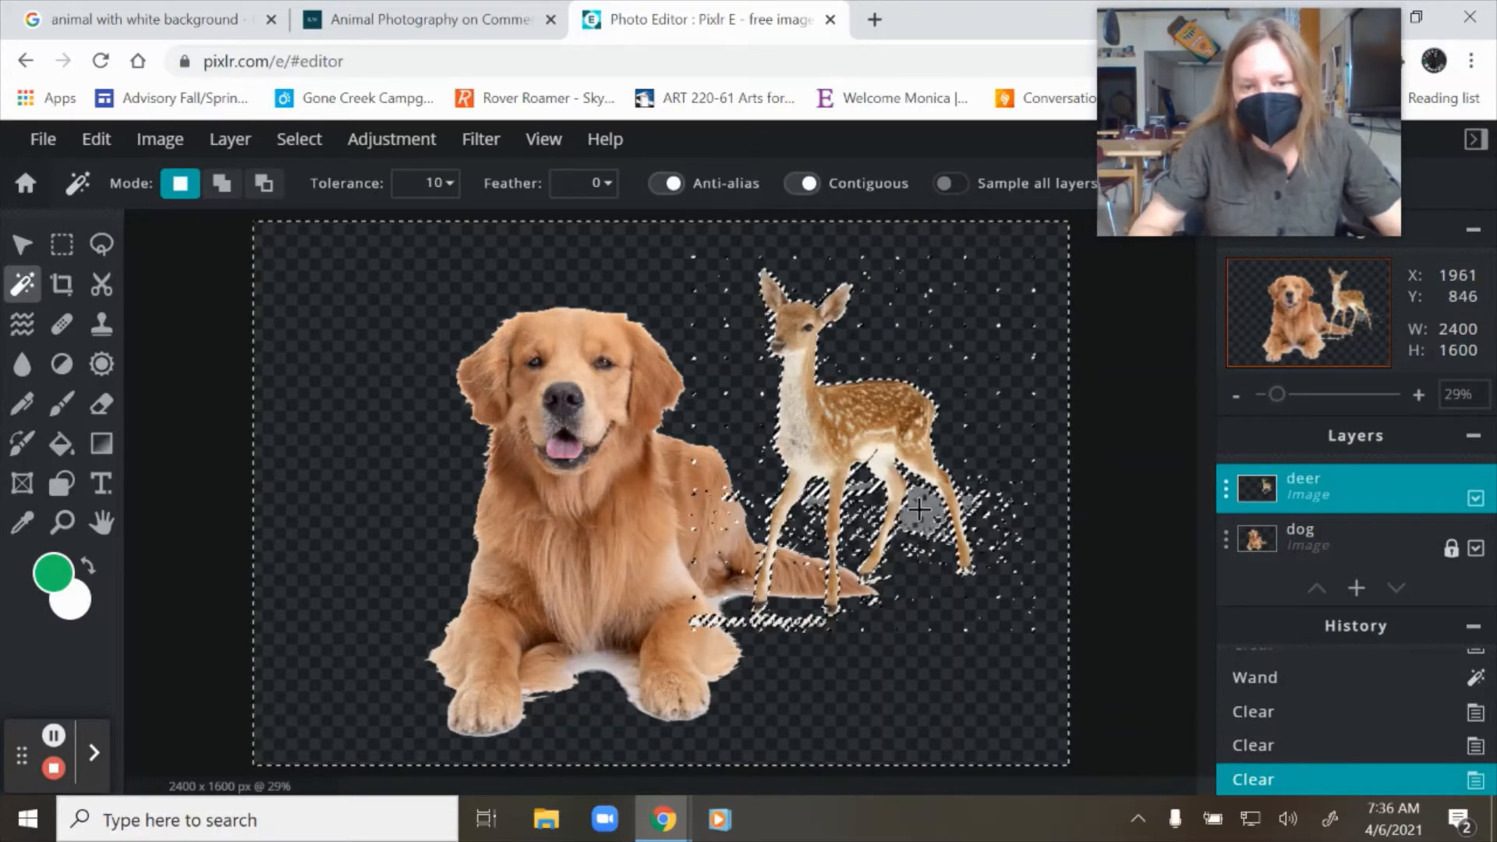
{"action": "left_click", "coordinate": [919, 508]}
{"action": "key", "text": "Delete"}
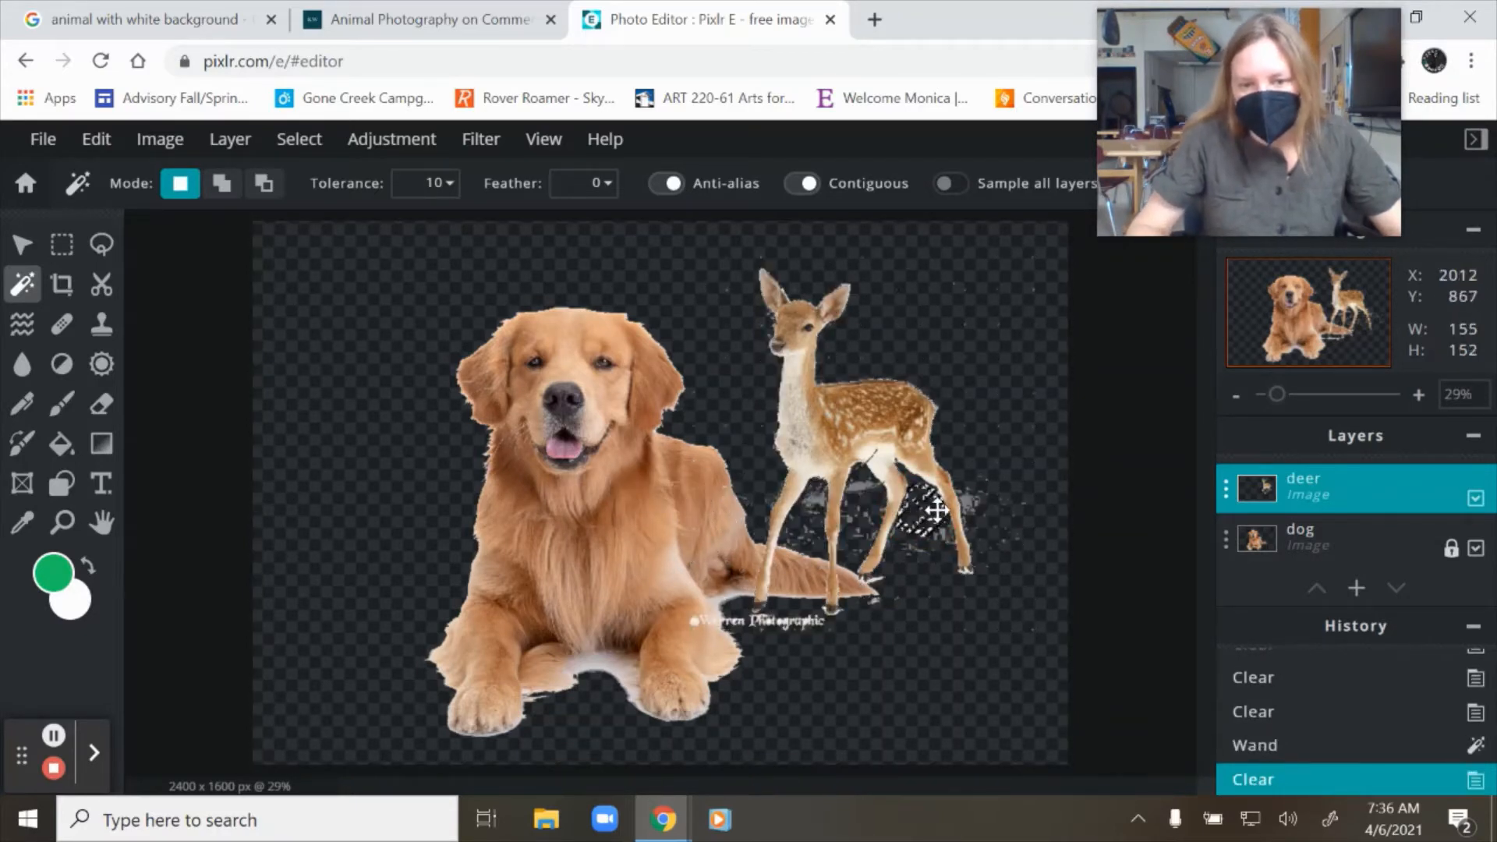
Delete the leftover patch behind the deer's rear leg and try clearing the specks beside its lower part
{"action": "left_click", "coordinate": [970, 500]}
{"action": "key", "text": "Delete"}
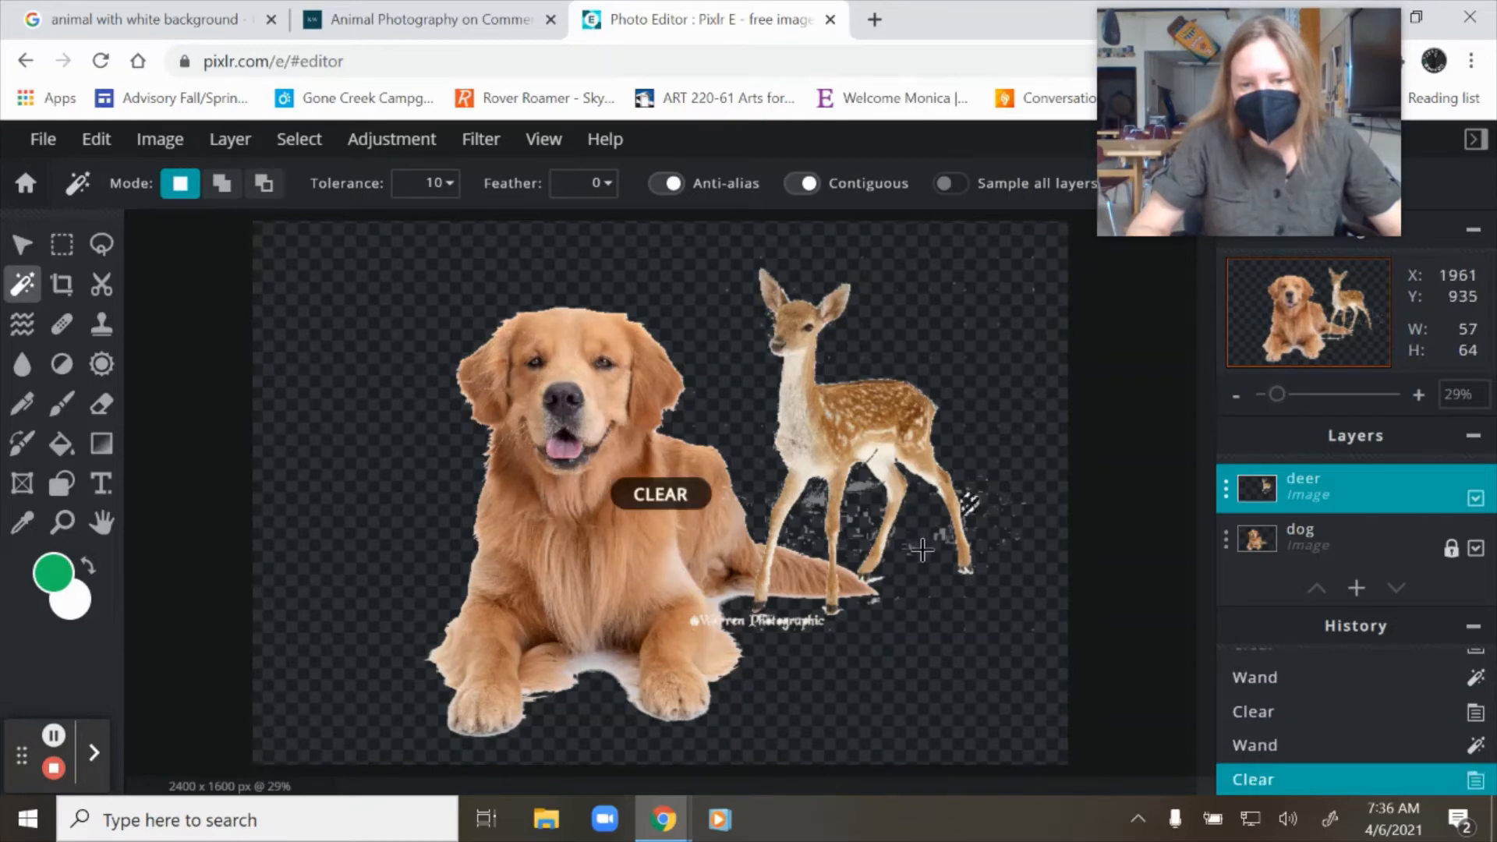
{"action": "left_click", "coordinate": [944, 536]}
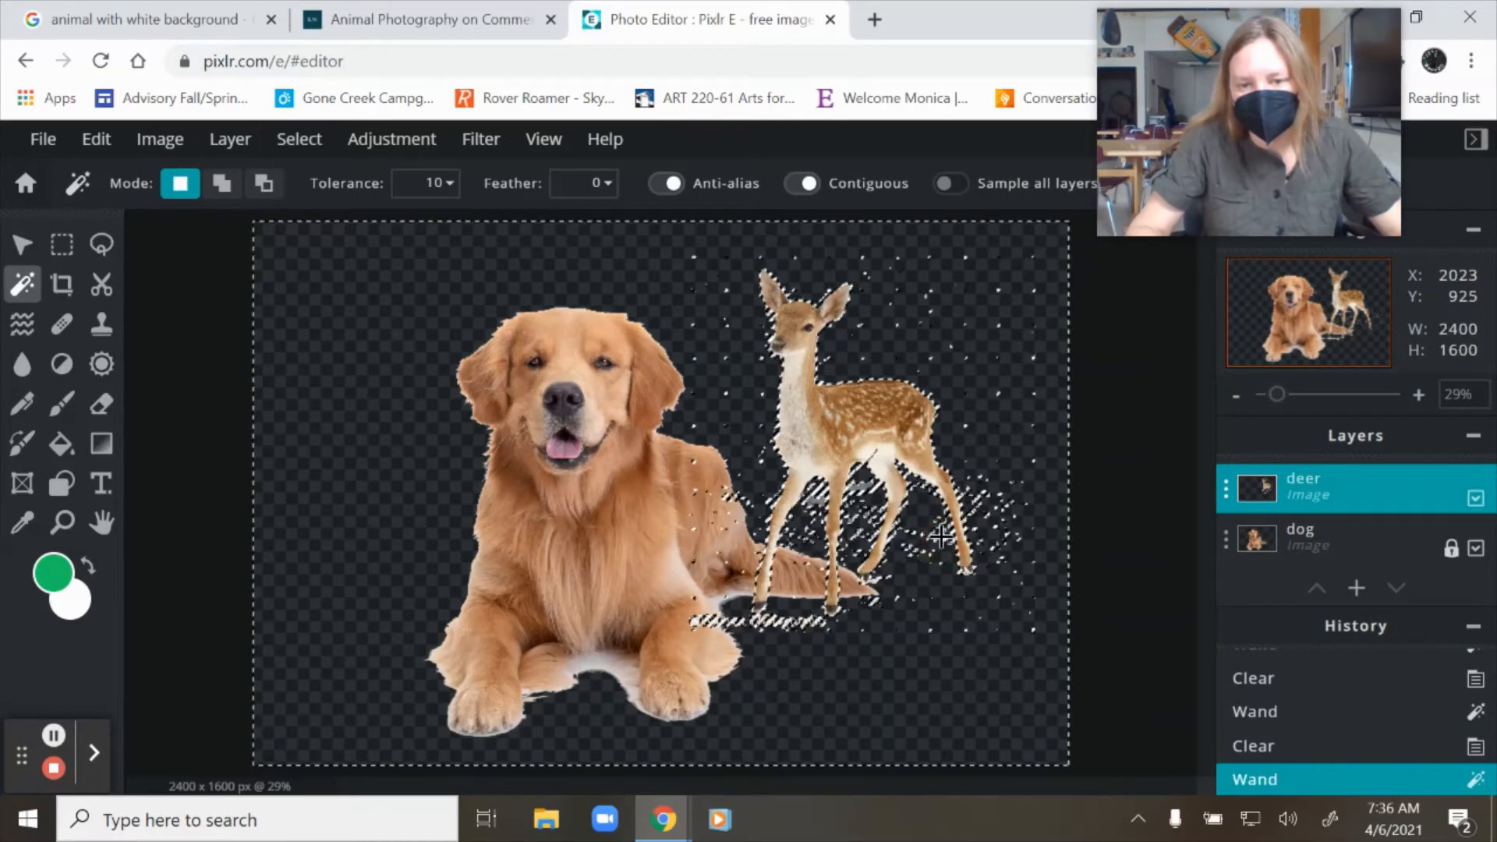
{"action": "key", "text": "Delete"}
{"action": "key", "text": "Delete"}
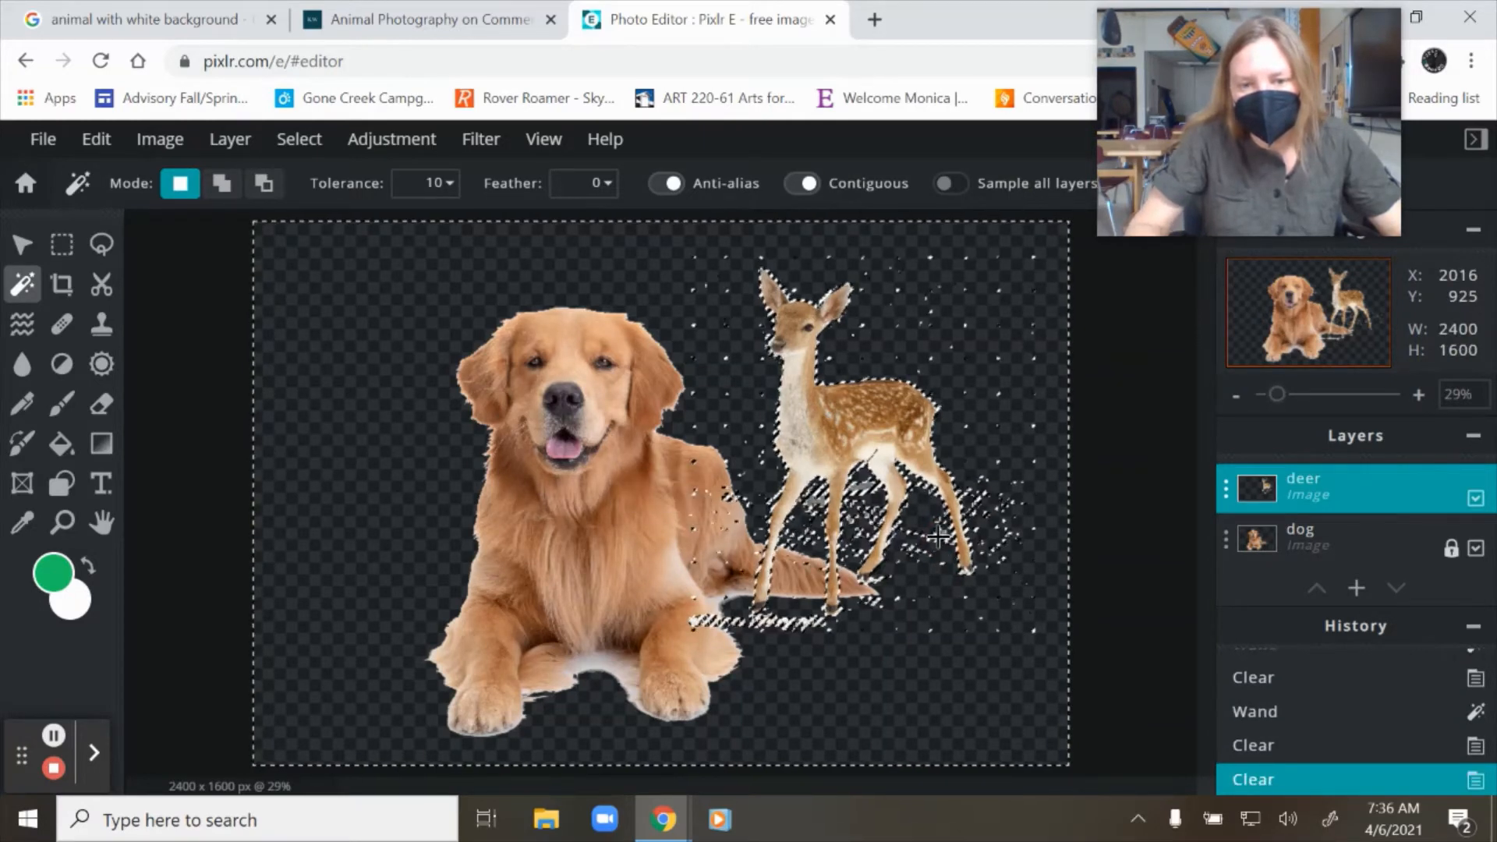
Delete the leftover background patch between the deer's front legs and try clearing the specks under its belly
{"action": "left_click_drag", "start_coordinate": [814, 526], "coordinate": [812, 525]}
{"action": "left_click", "coordinate": [816, 508]}
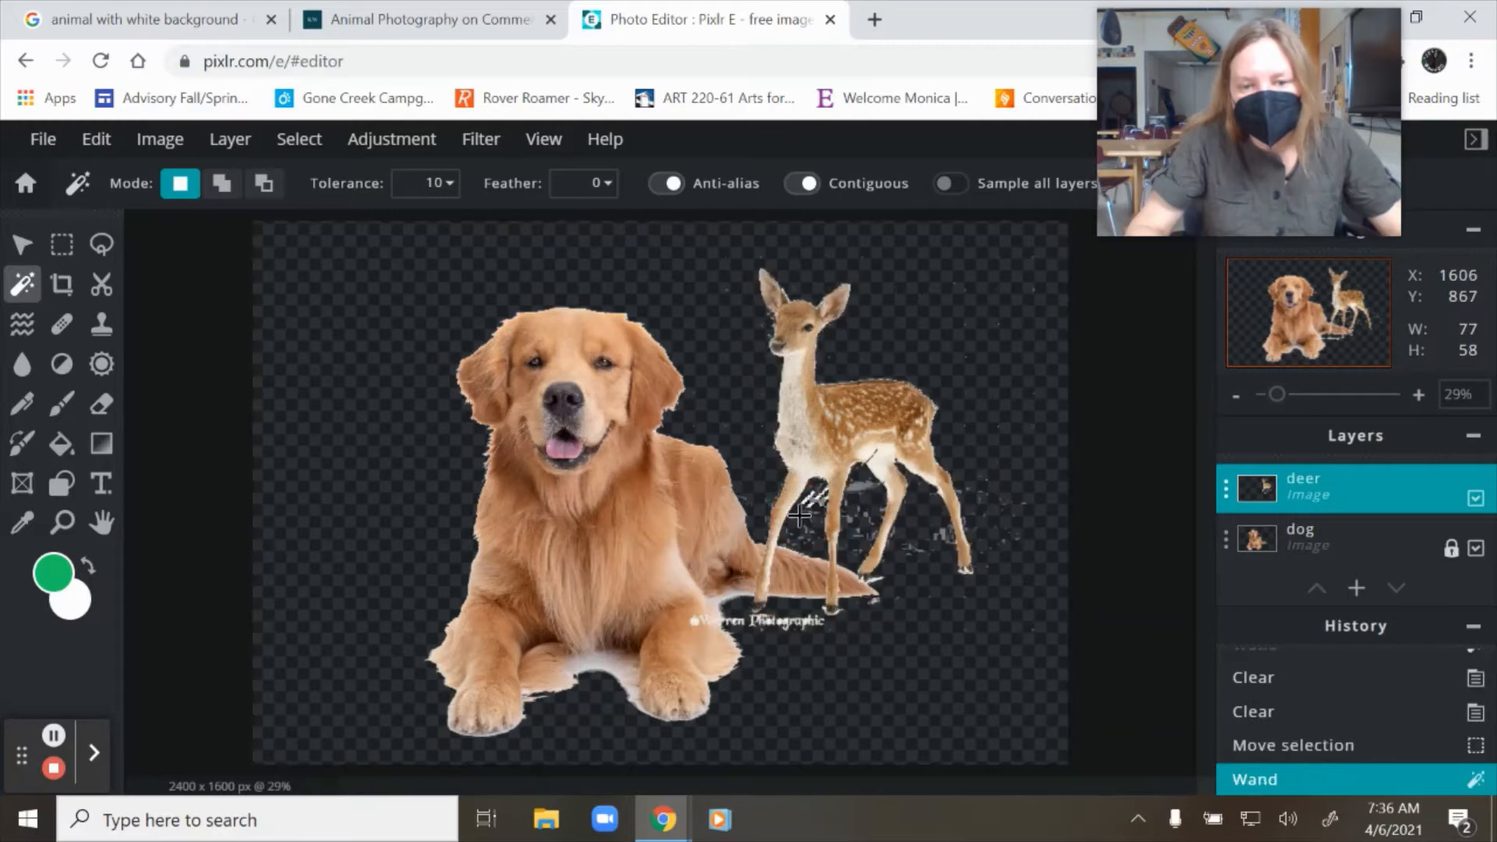
{"action": "key", "text": "Delete"}
{"action": "left_click", "coordinate": [858, 492]}
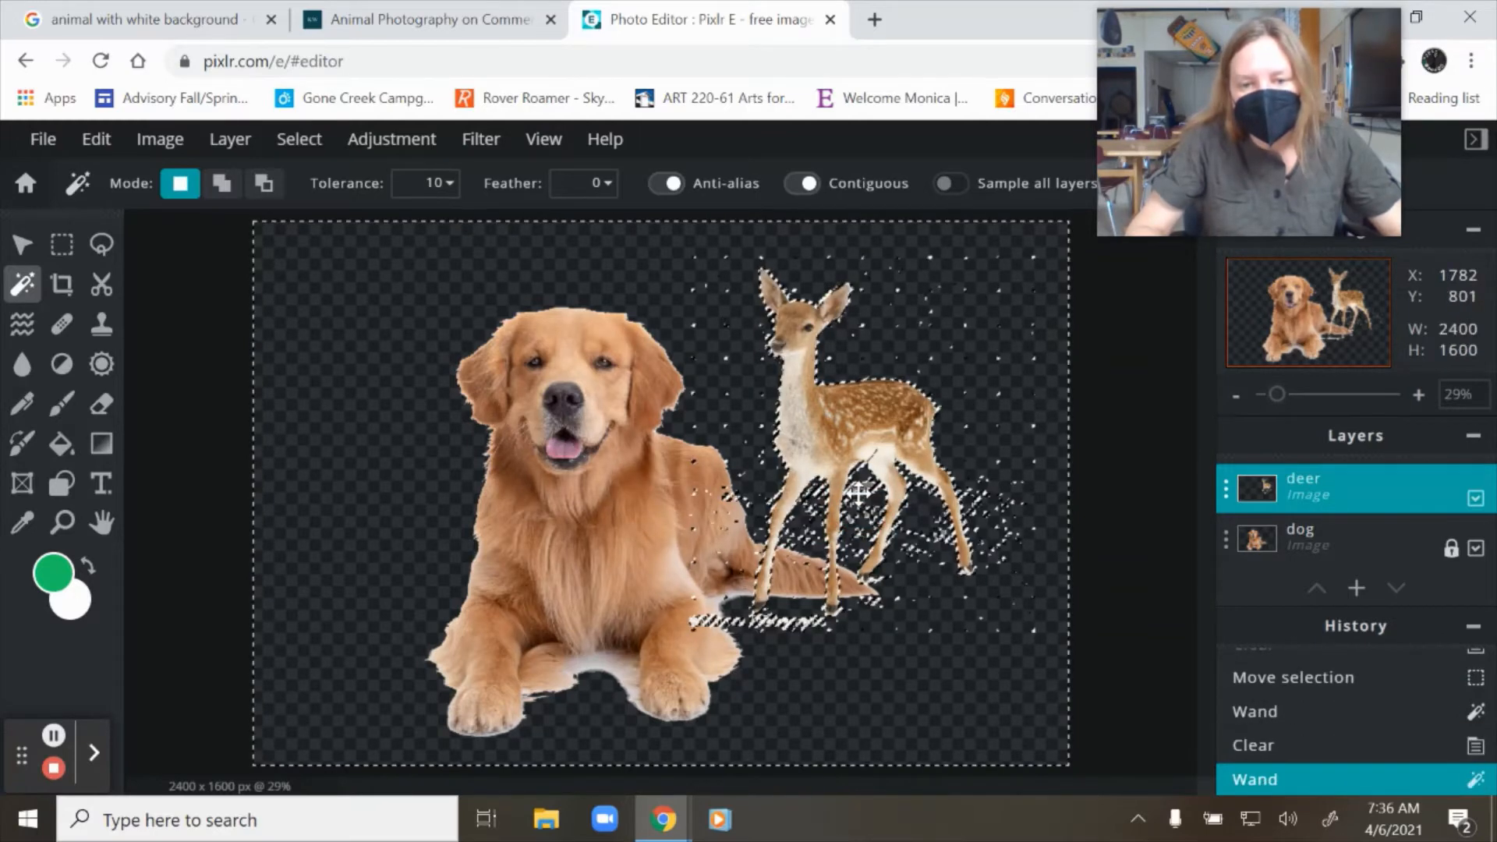
{"action": "key", "text": "Delete"}
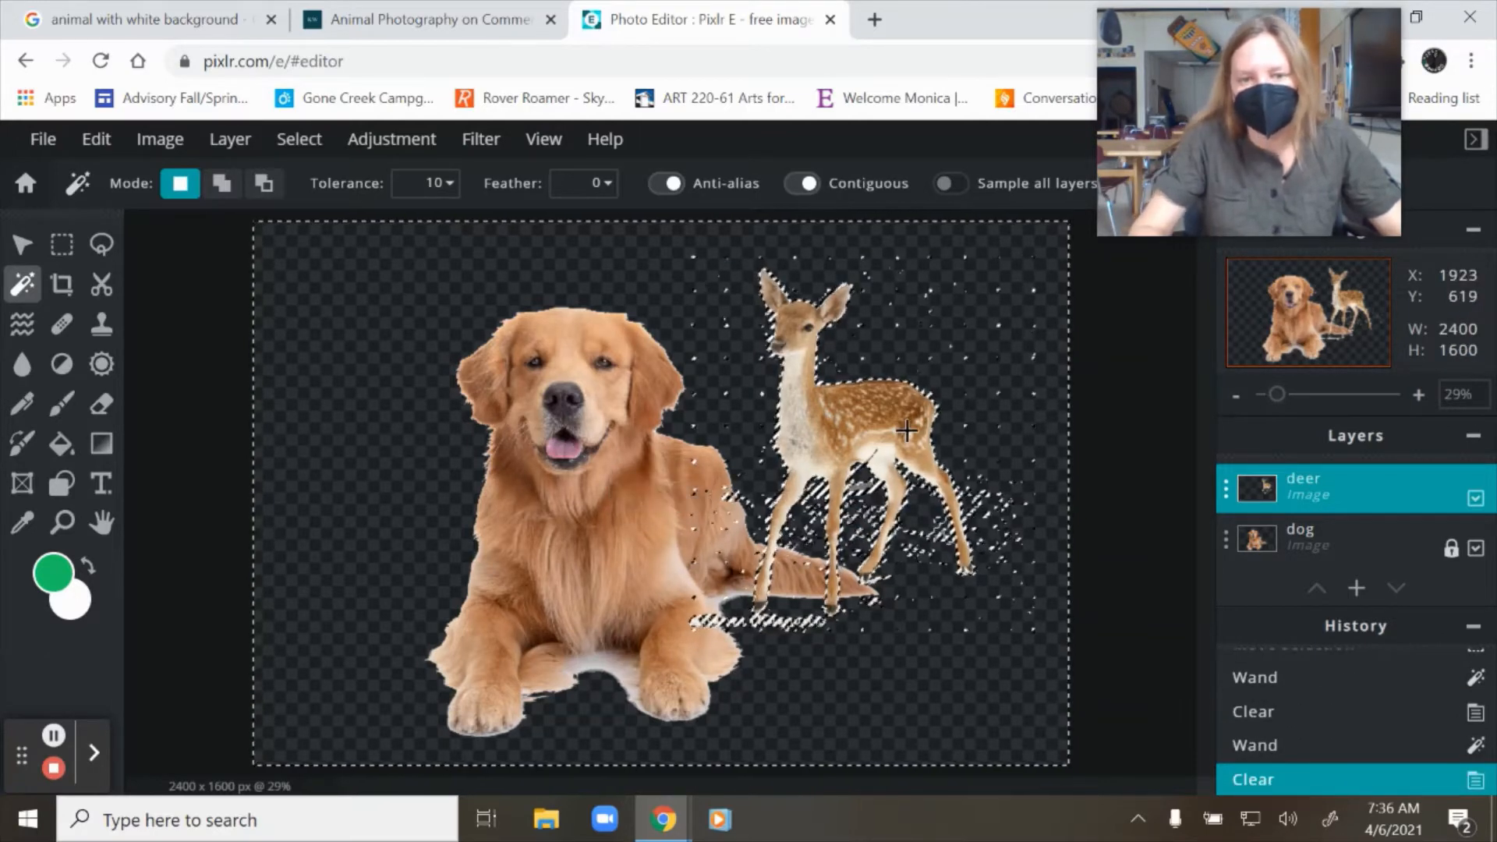
{"action": "key", "text": "Delete"}
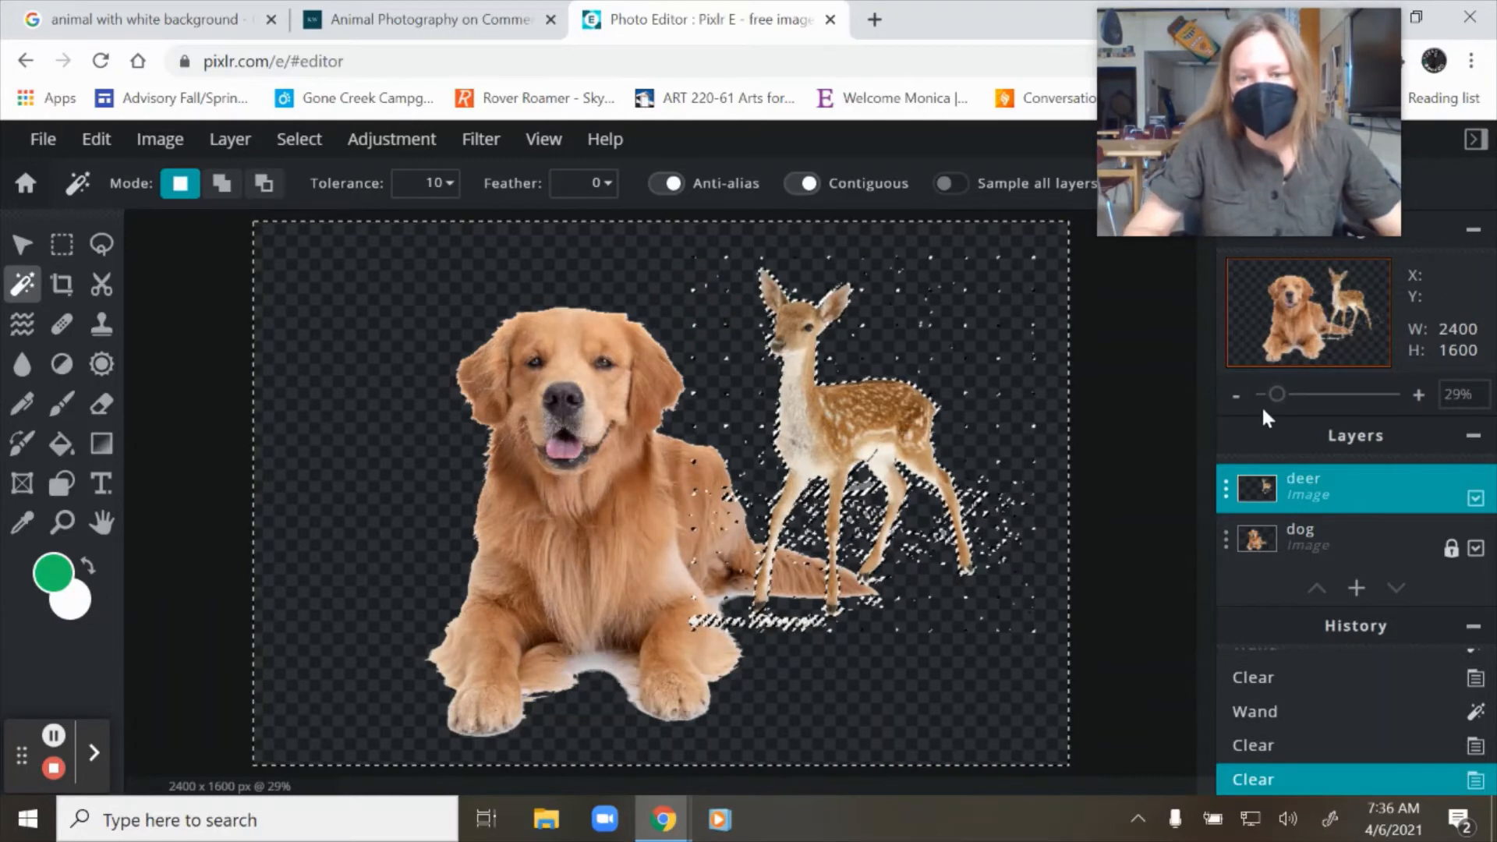
Delete one of the small leftover deer-background specks lying over the dog's fur, working at 203% zoom
{"action": "left_click_drag", "start_coordinate": [1280, 395], "coordinate": [1326, 407]}
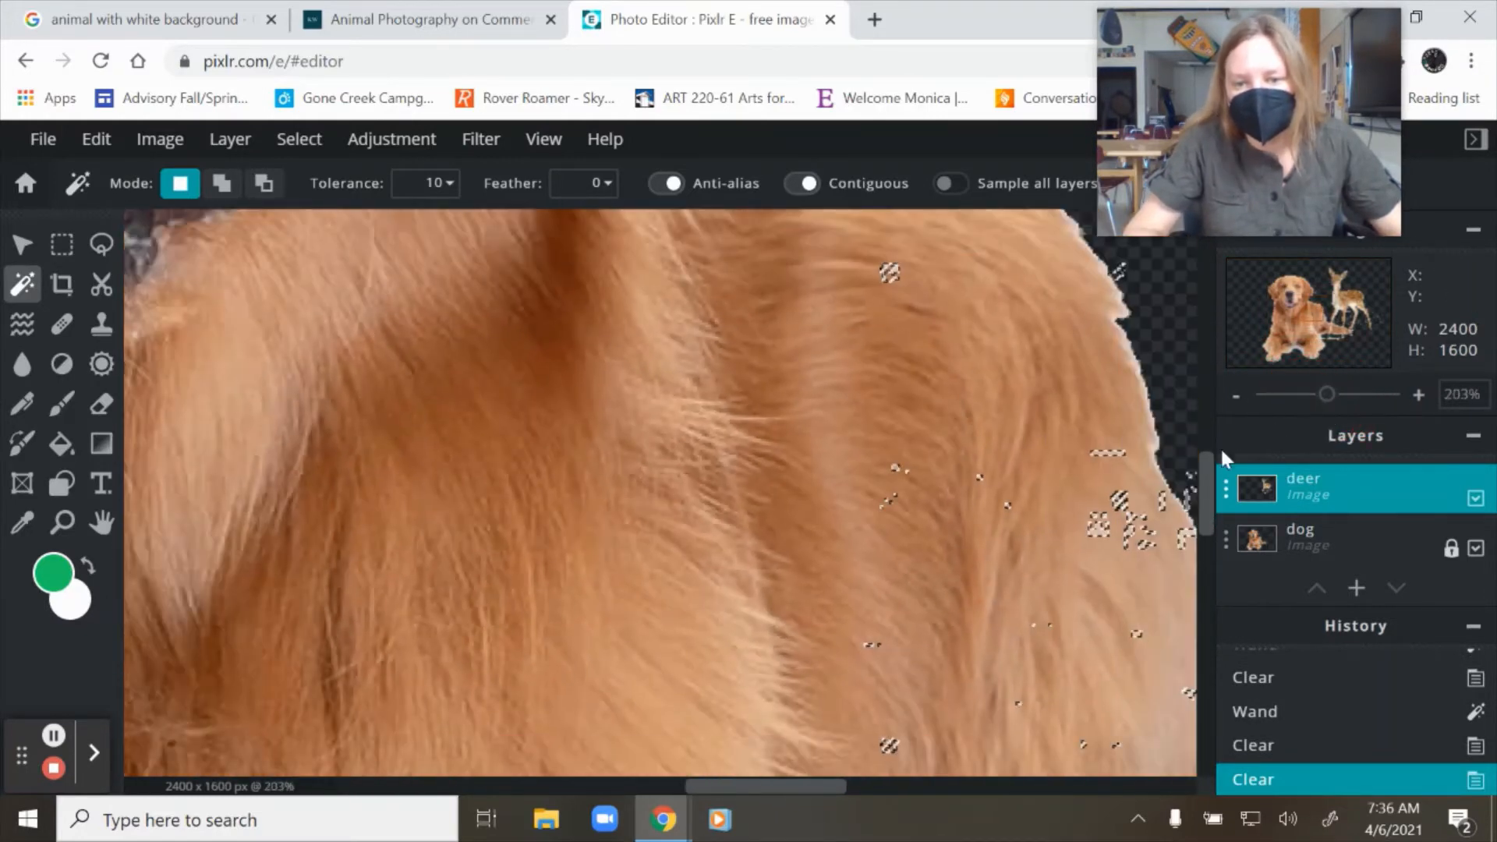
{"action": "left_click", "coordinate": [1098, 531]}
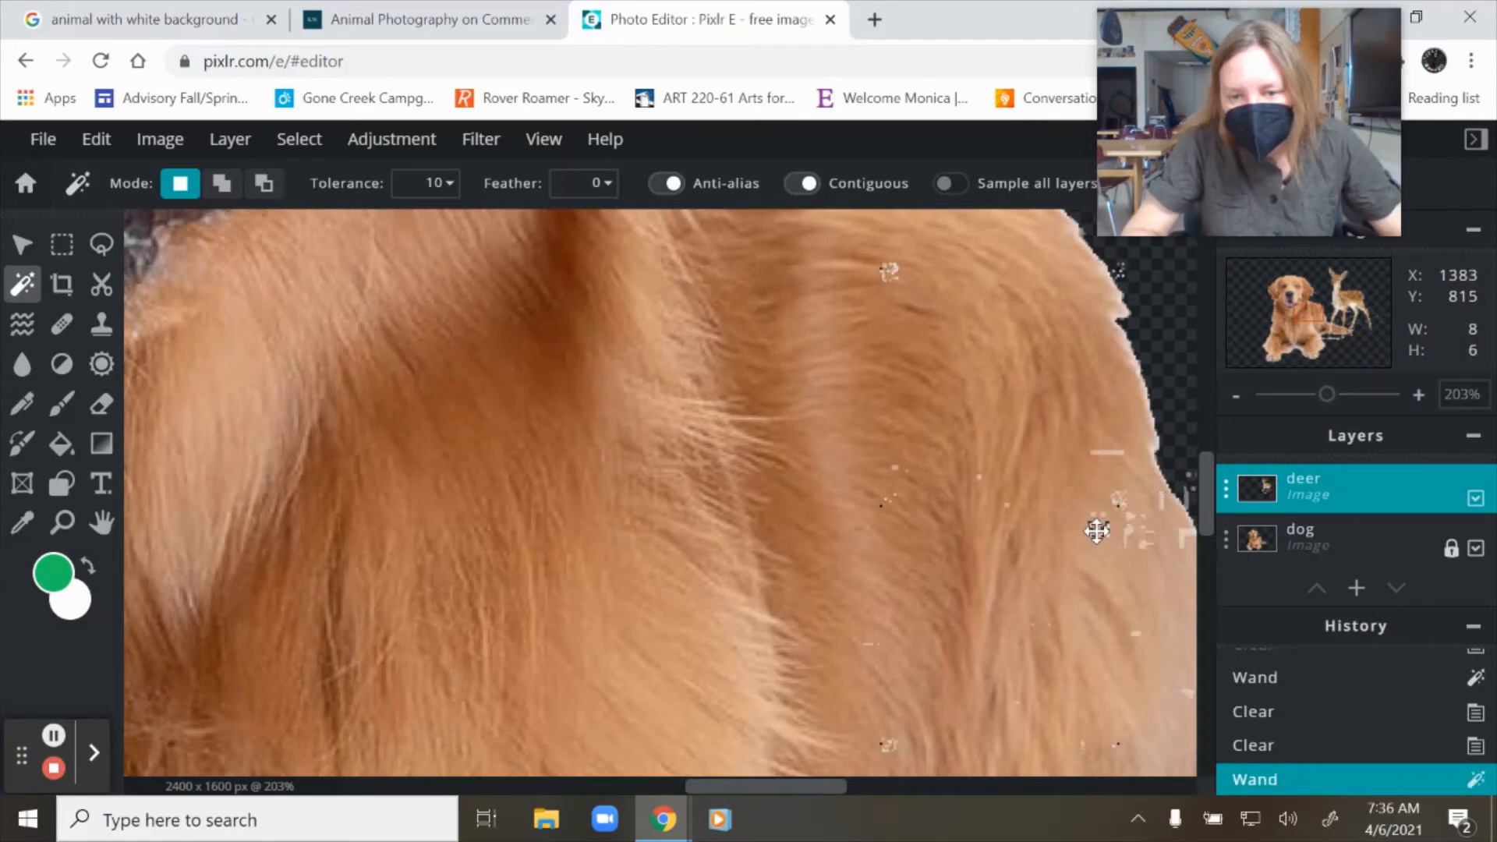
{"action": "key", "text": "Delete"}
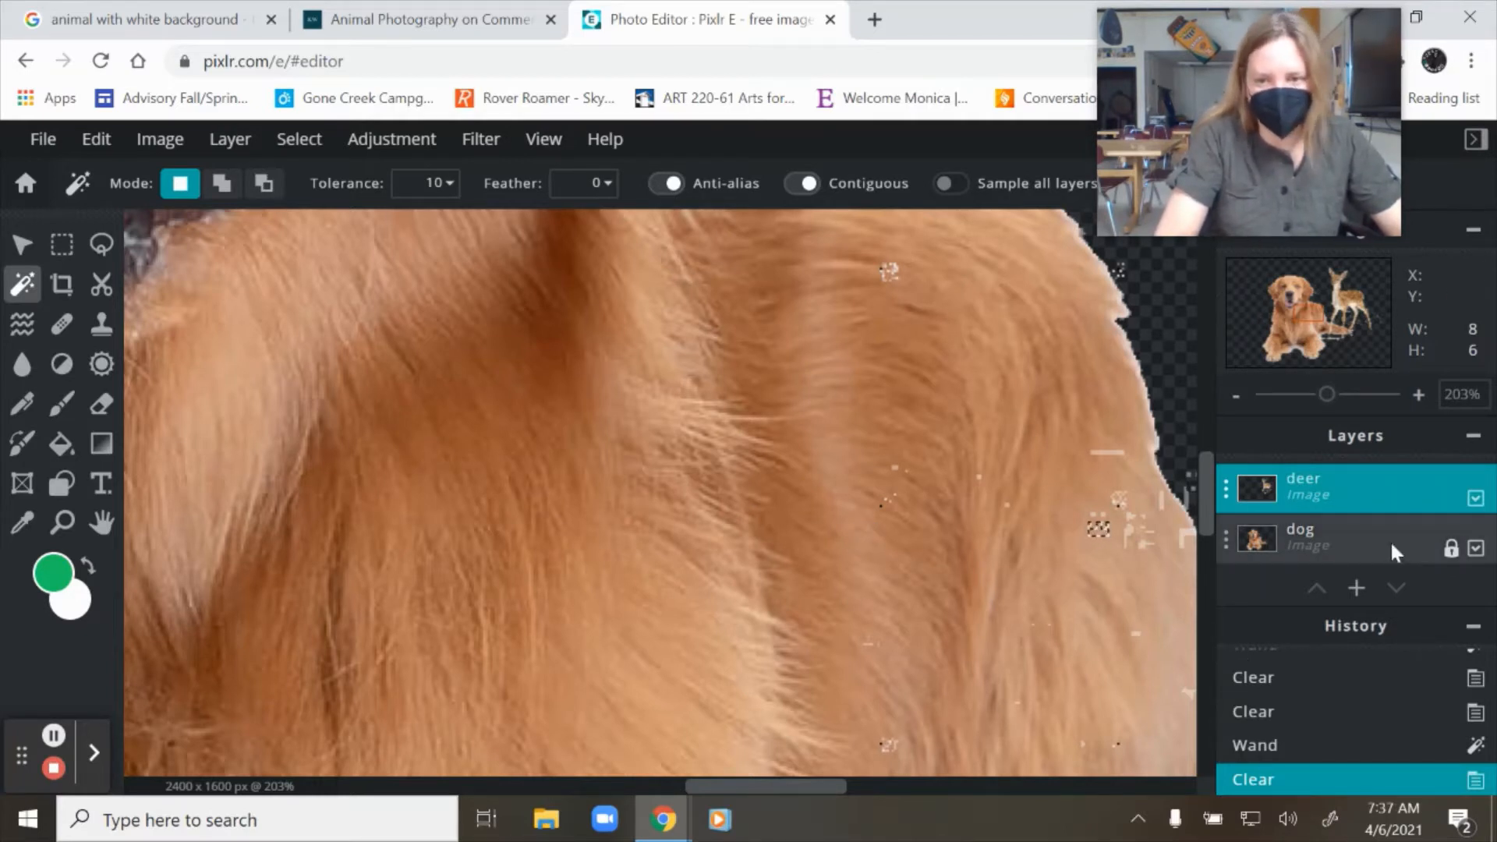
Lasso around the deer, invert the selection to delete the stray specks and watermark outside it, and deselect
{"action": "left_click_drag", "start_coordinate": [1326, 395], "coordinate": [1275, 399]}
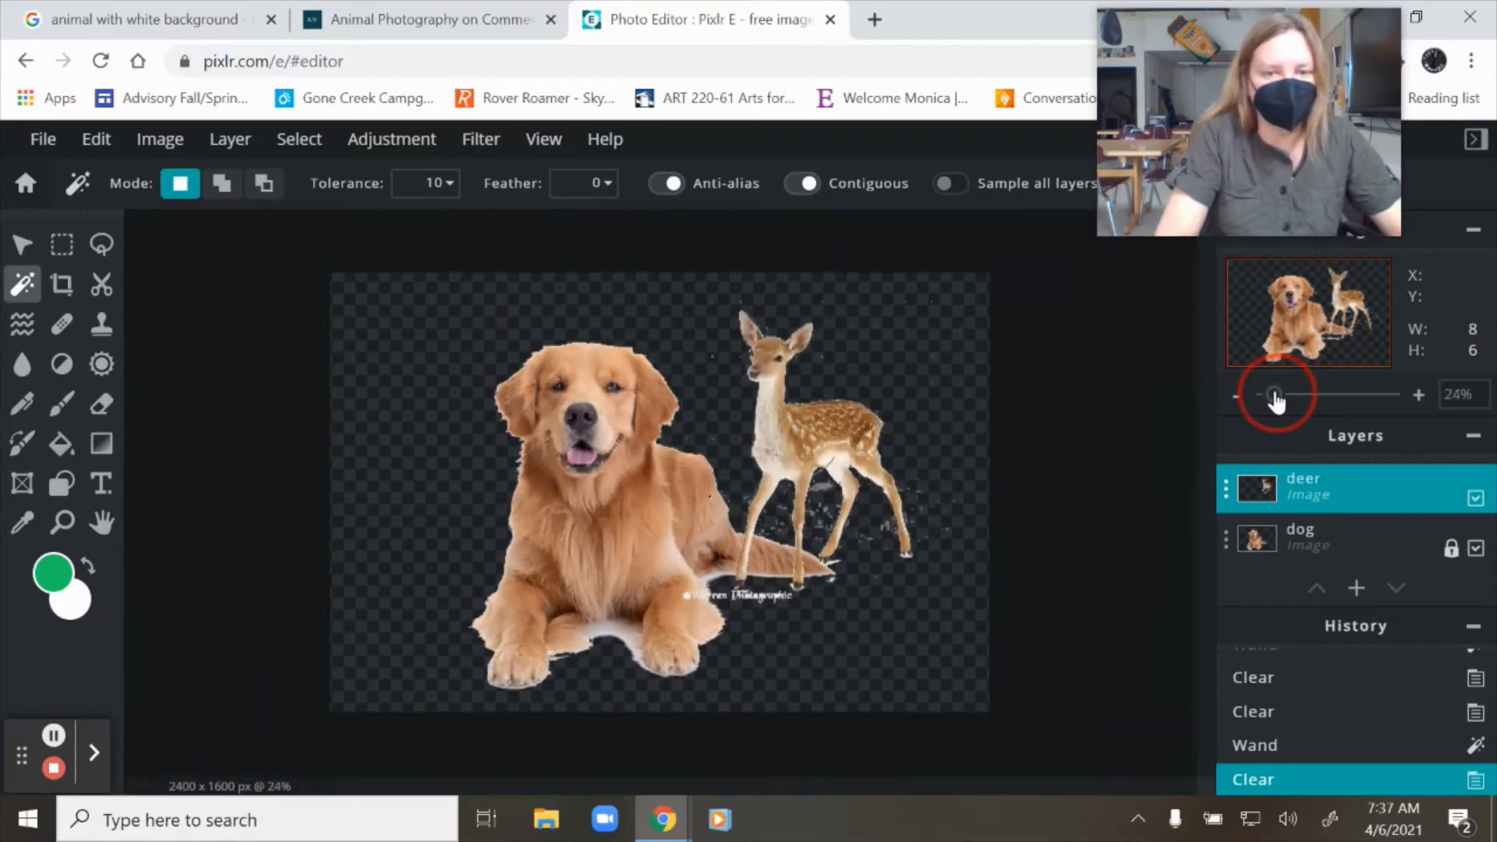
{"action": "left_click", "coordinate": [101, 244]}
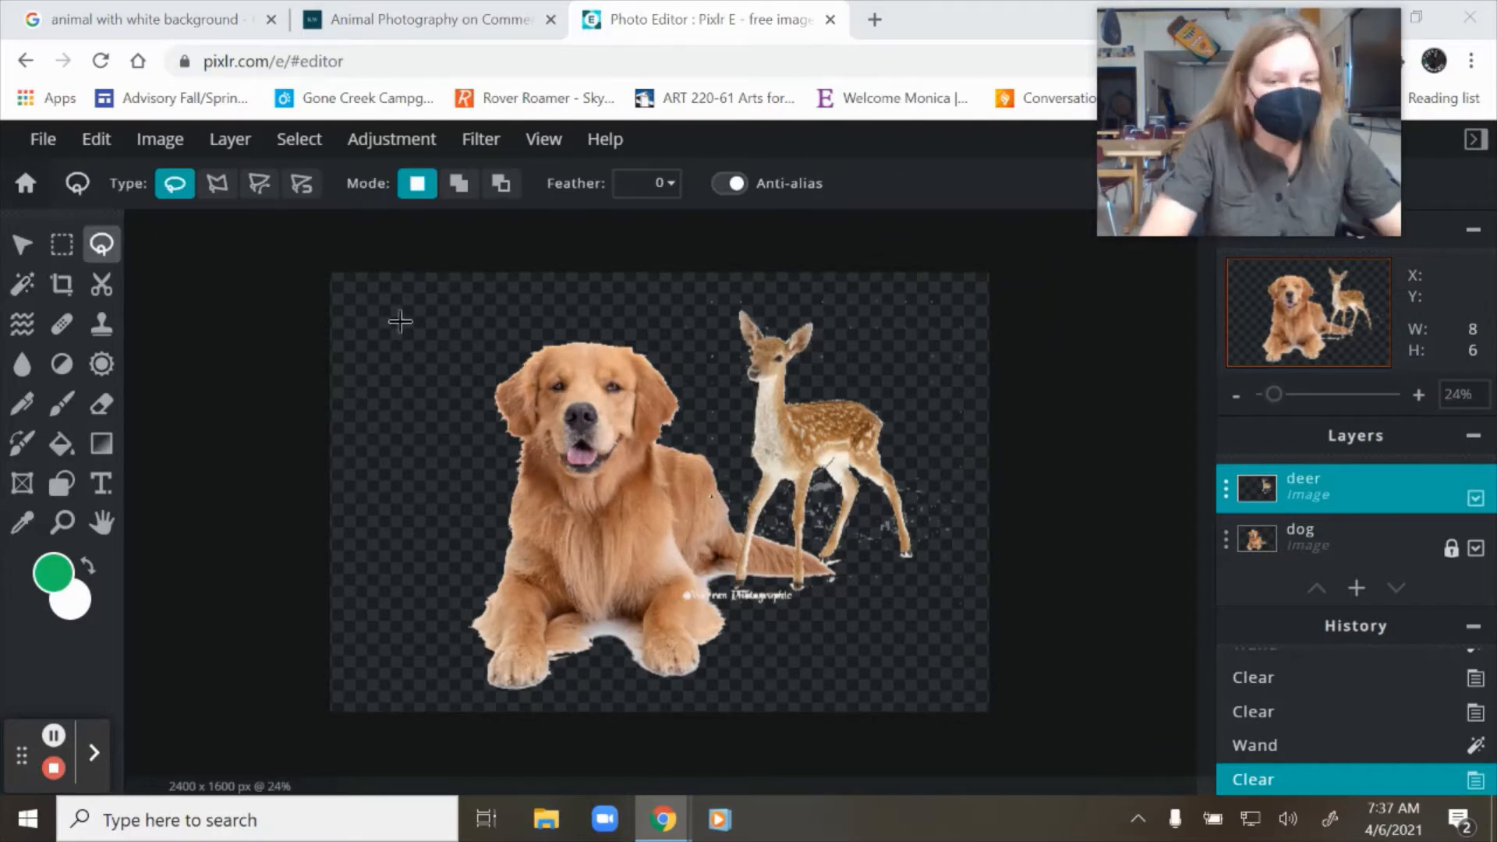
{"action": "mouse_move", "coordinate": [744, 438]}
{"action": "left_mouse_down"}
{"action": "mouse_move", "coordinate": [720, 310]}
{"action": "mouse_move", "coordinate": [740, 299]}
{"action": "mouse_move", "coordinate": [778, 331]}
{"action": "mouse_move", "coordinate": [820, 319]}
{"action": "mouse_move", "coordinate": [801, 383]}
{"action": "mouse_move", "coordinate": [897, 414]}
{"action": "mouse_move", "coordinate": [922, 558]}
{"action": "mouse_move", "coordinate": [892, 564]}
{"action": "mouse_move", "coordinate": [863, 488]}
{"action": "mouse_move", "coordinate": [844, 556]}
{"action": "mouse_move", "coordinate": [816, 570]}
{"action": "mouse_move", "coordinate": [819, 474]}
{"action": "mouse_move", "coordinate": [808, 592]}
{"action": "mouse_move", "coordinate": [782, 583]}
{"action": "mouse_move", "coordinate": [779, 523]}
{"action": "mouse_move", "coordinate": [741, 596]}
{"action": "mouse_move", "coordinate": [721, 557]}
{"action": "mouse_move", "coordinate": [745, 434]}
{"action": "left_mouse_up"}
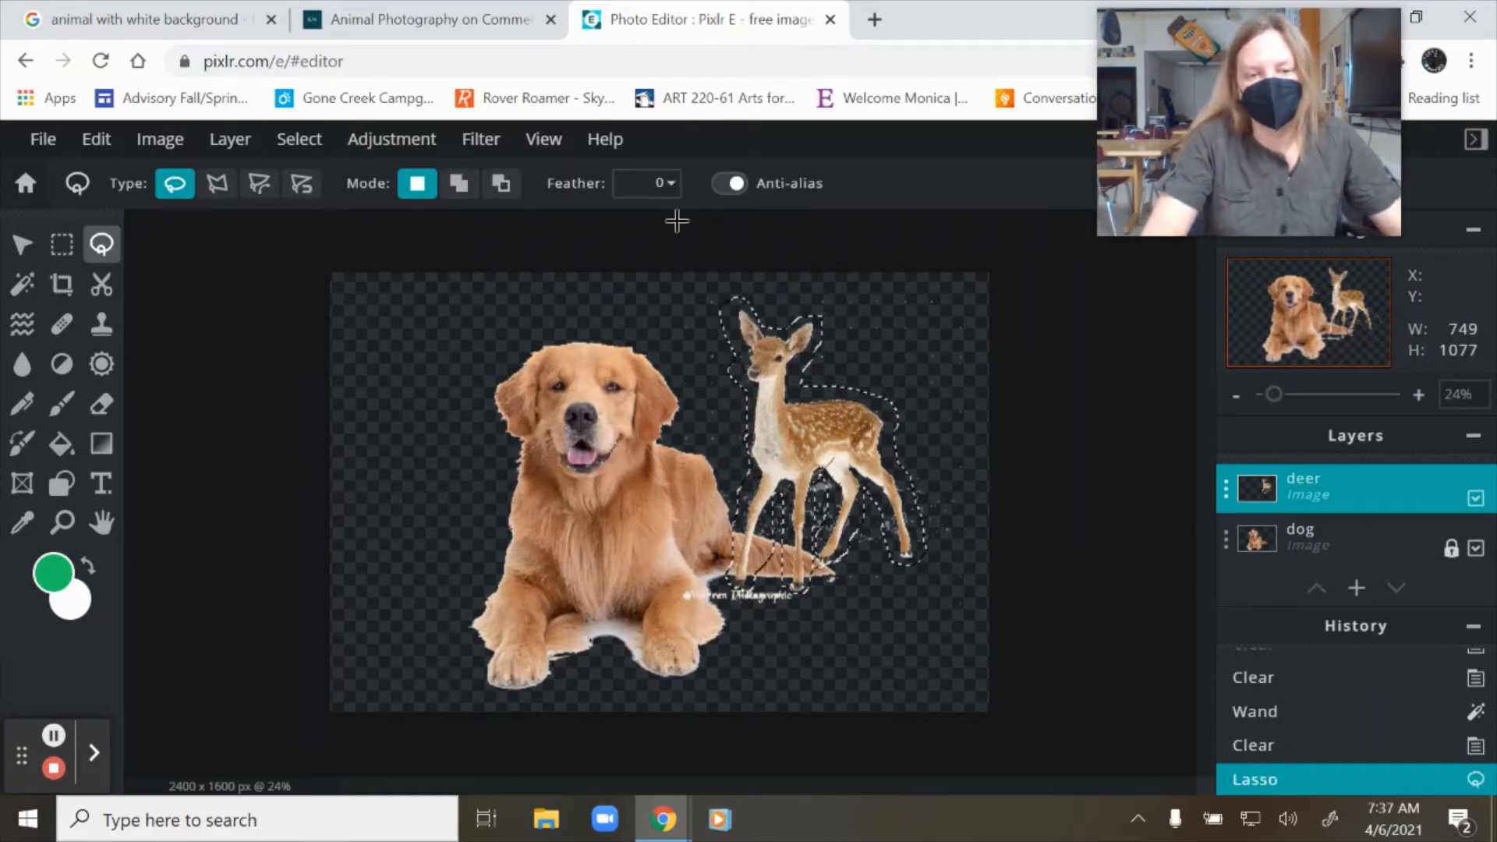
{"action": "left_click", "coordinate": [254, 142]}
{"action": "mouse_move", "coordinate": [280, 145]}
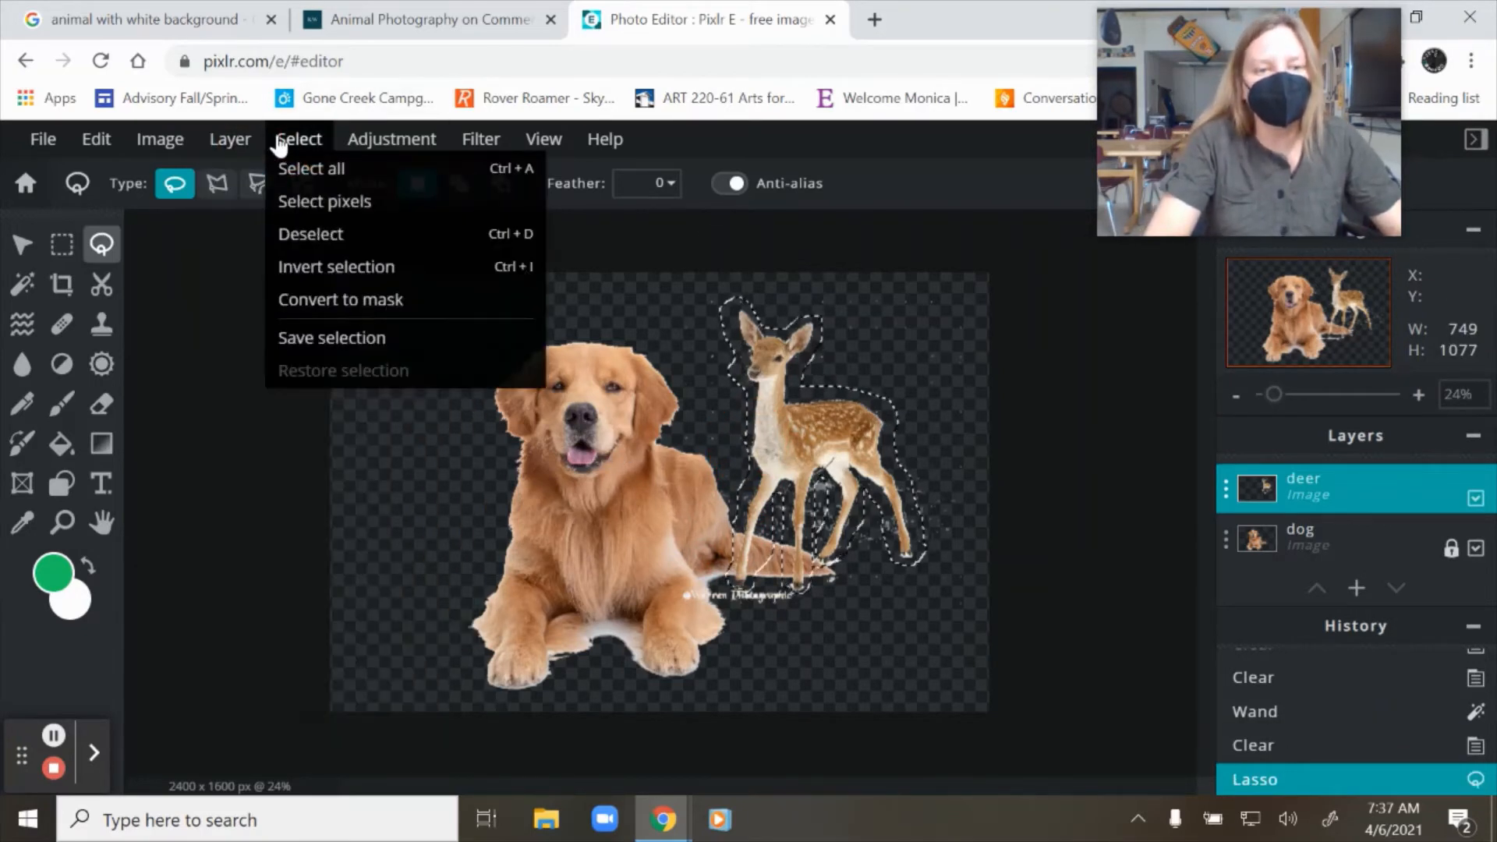
{"action": "left_click", "coordinate": [312, 267]}
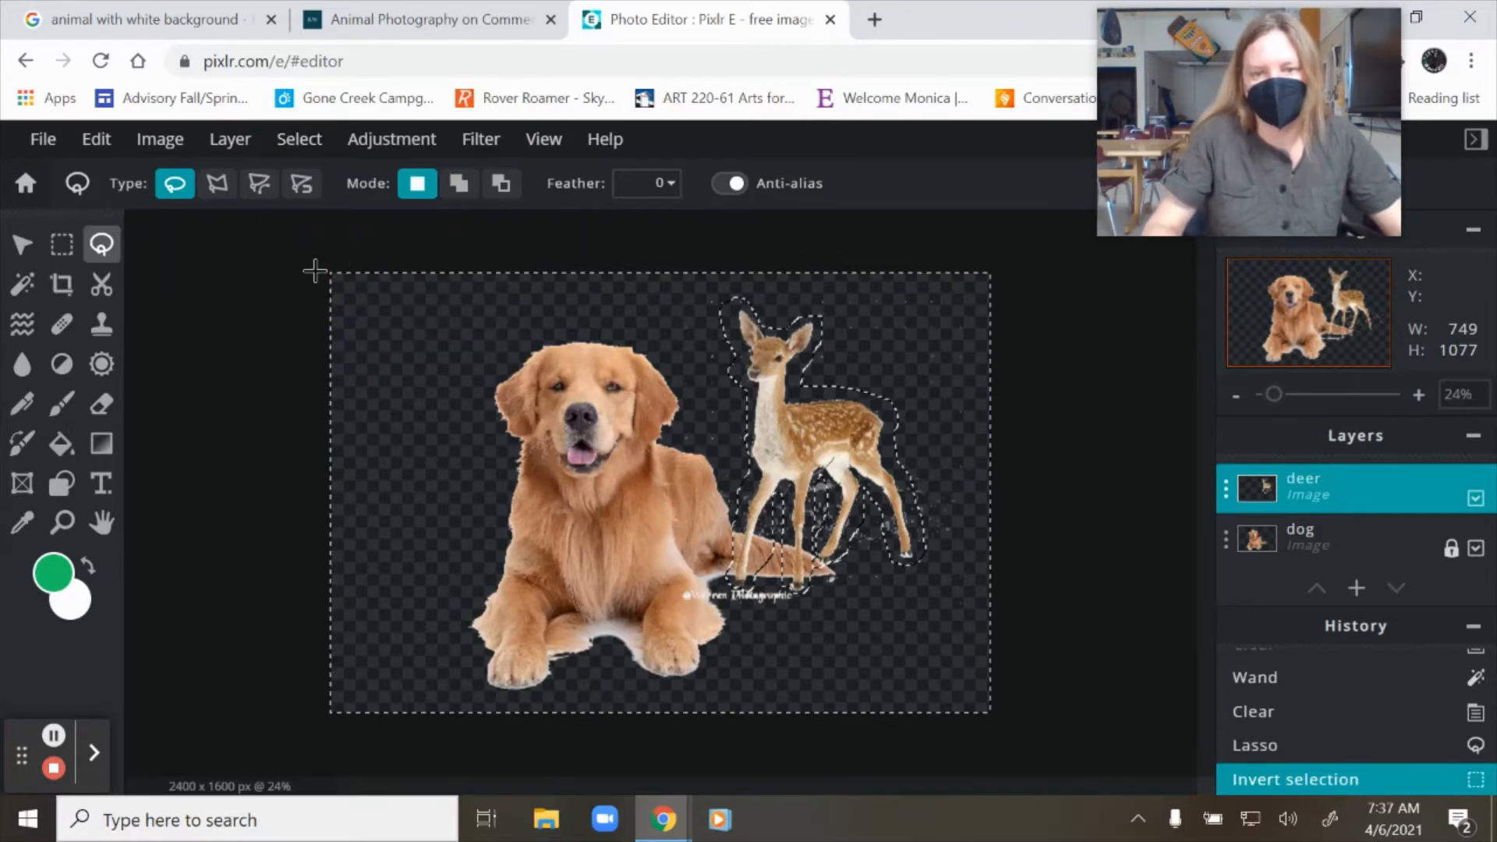
{"action": "key", "text": "Delete"}
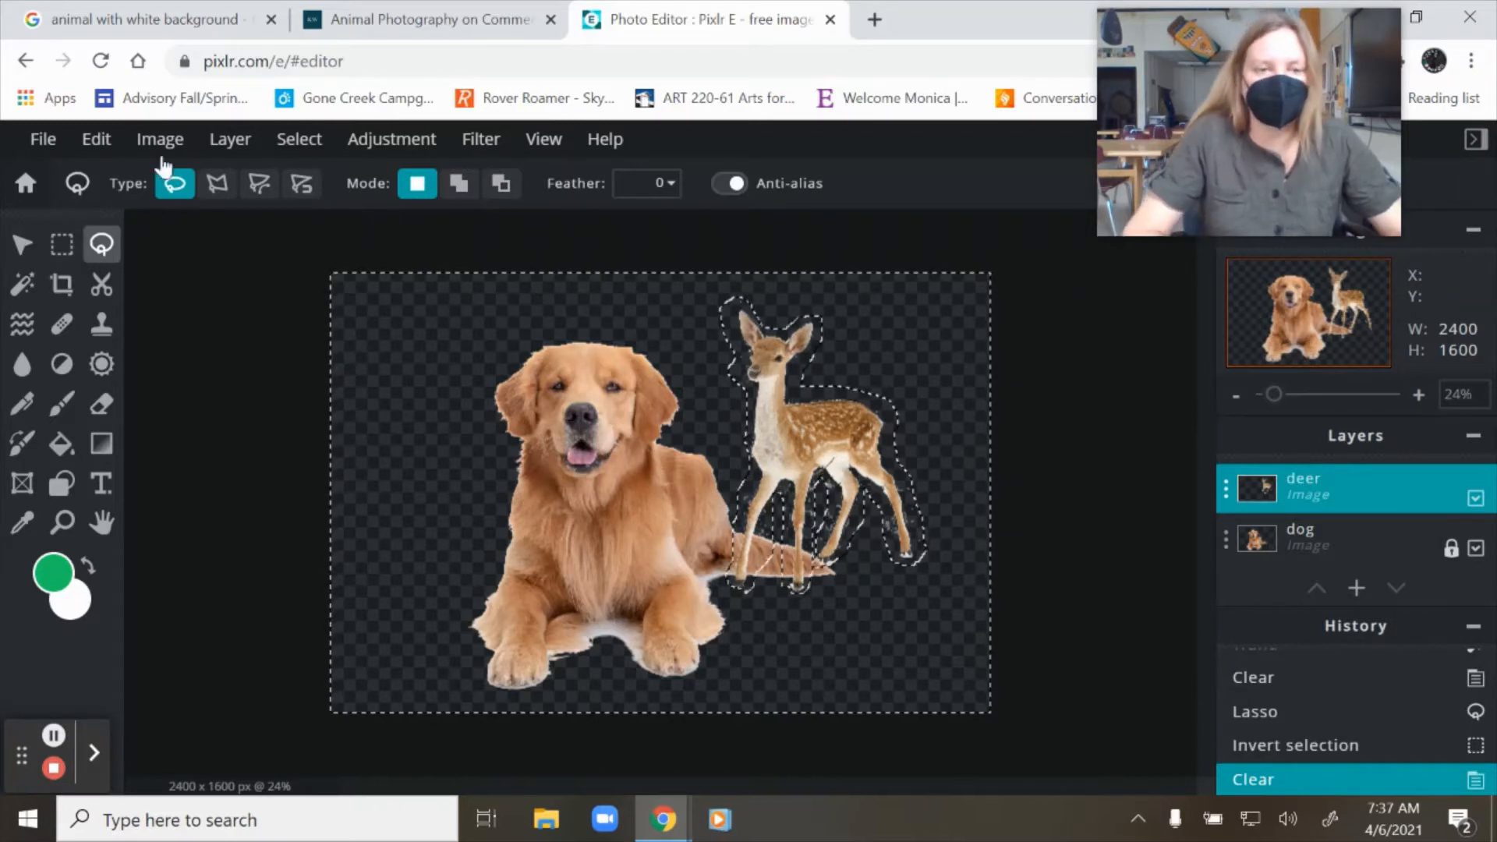
{"action": "left_click", "coordinate": [304, 148]}
{"action": "left_click", "coordinate": [286, 236]}
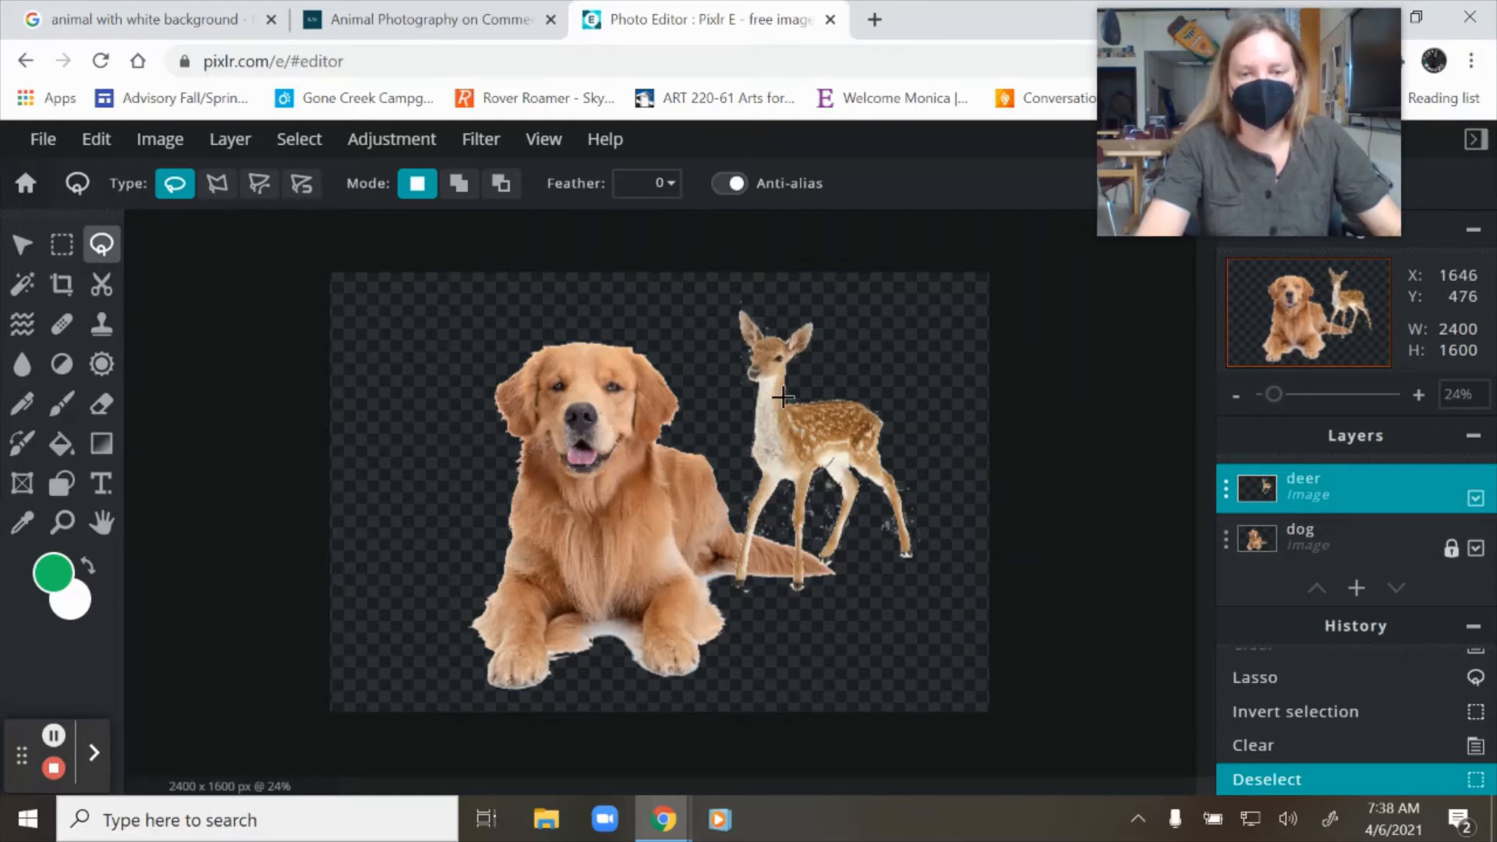
Enlarge the deer layer proportionally to about 1503 × 2239 px with the Arrange tool
{"action": "left_click", "coordinate": [1314, 538]}
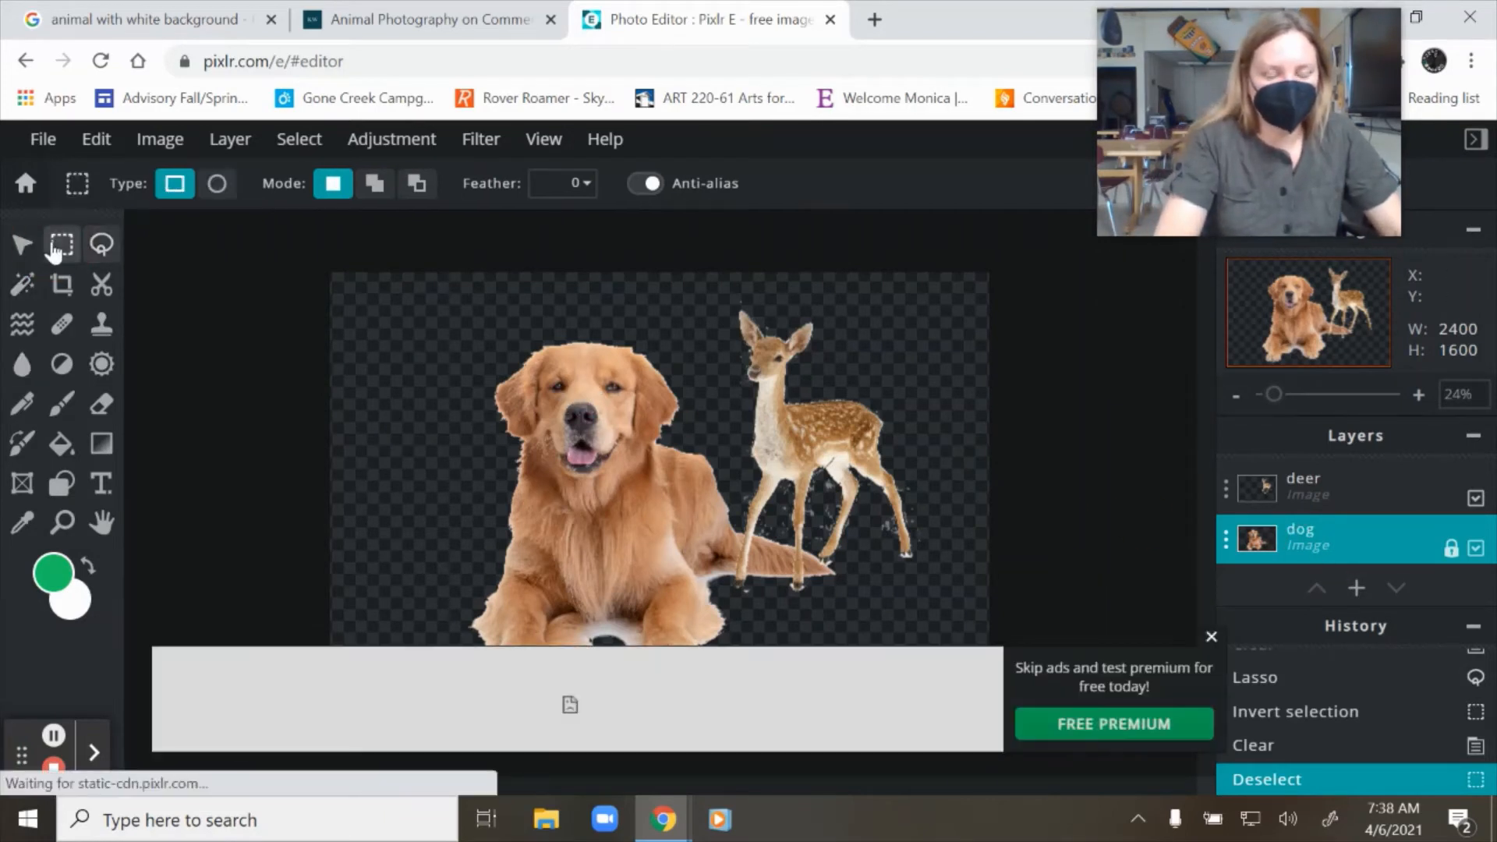
{"action": "left_click", "coordinate": [21, 245]}
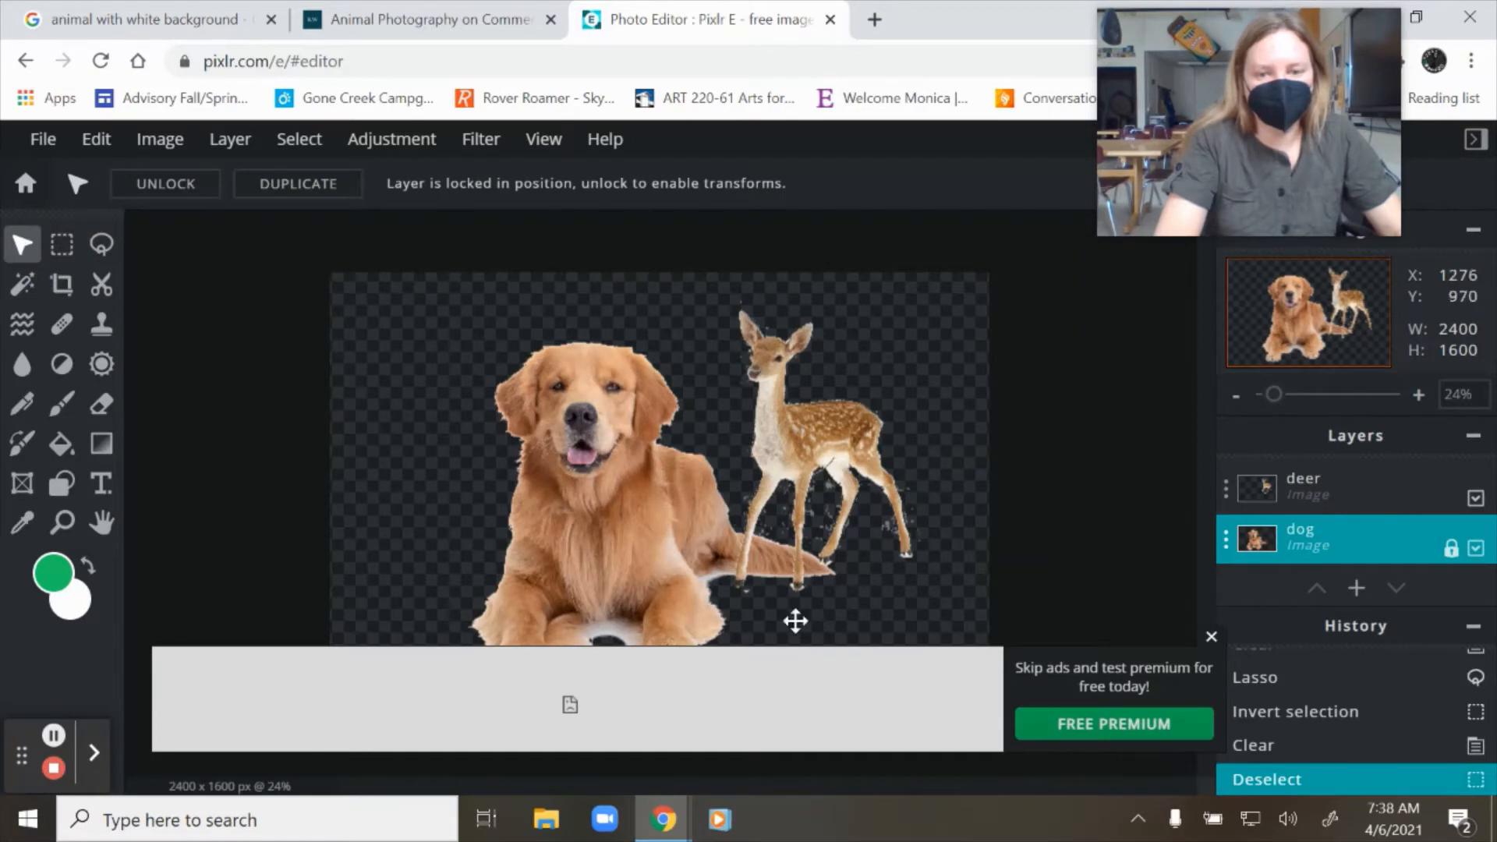
{"action": "left_click", "coordinate": [1211, 636]}
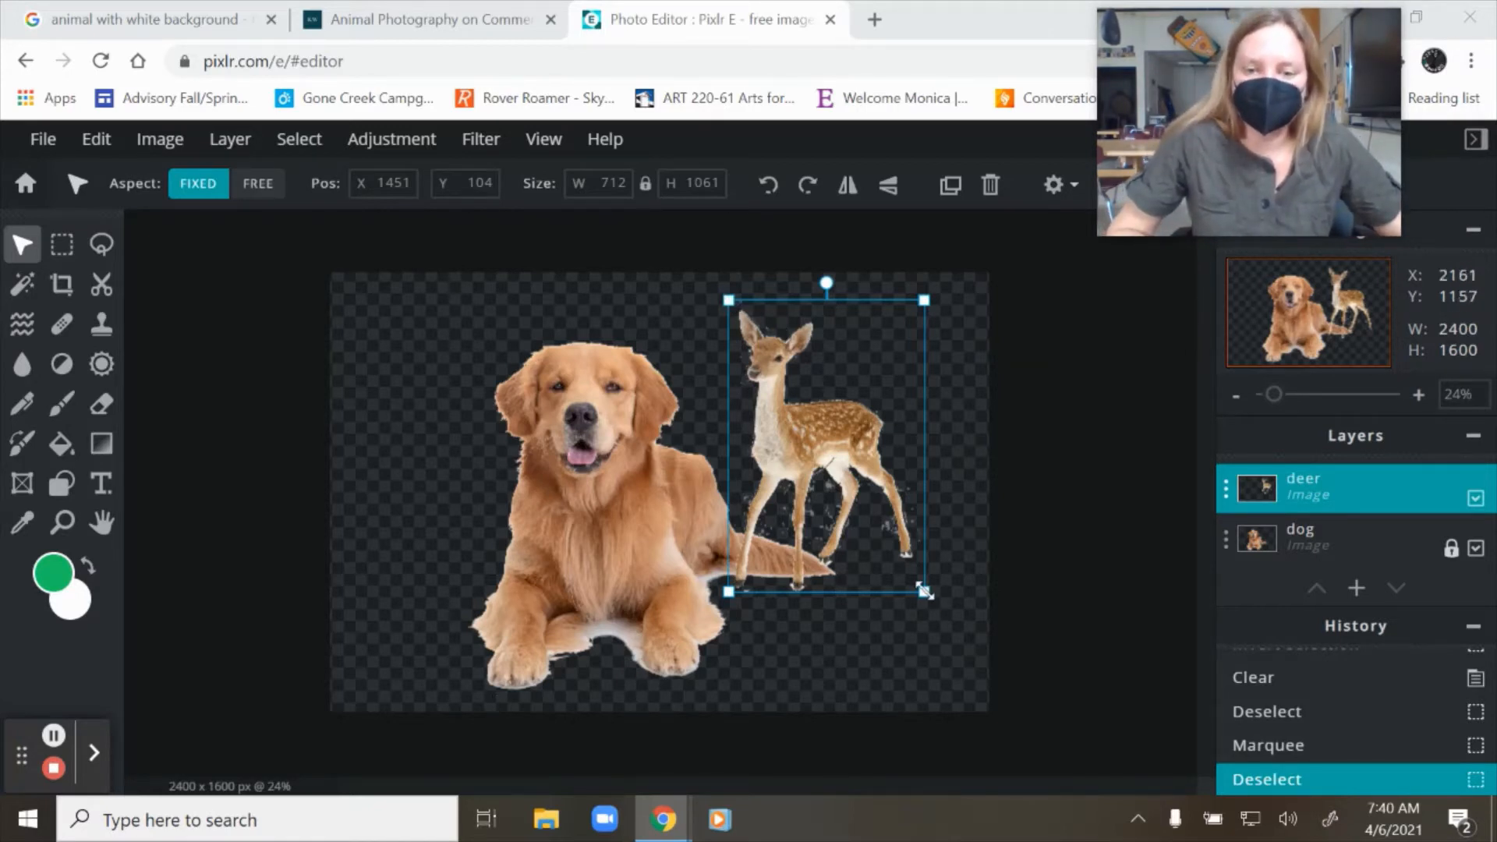
{"action": "left_click_drag", "start_coordinate": [924, 592], "coordinate": [1144, 825]}
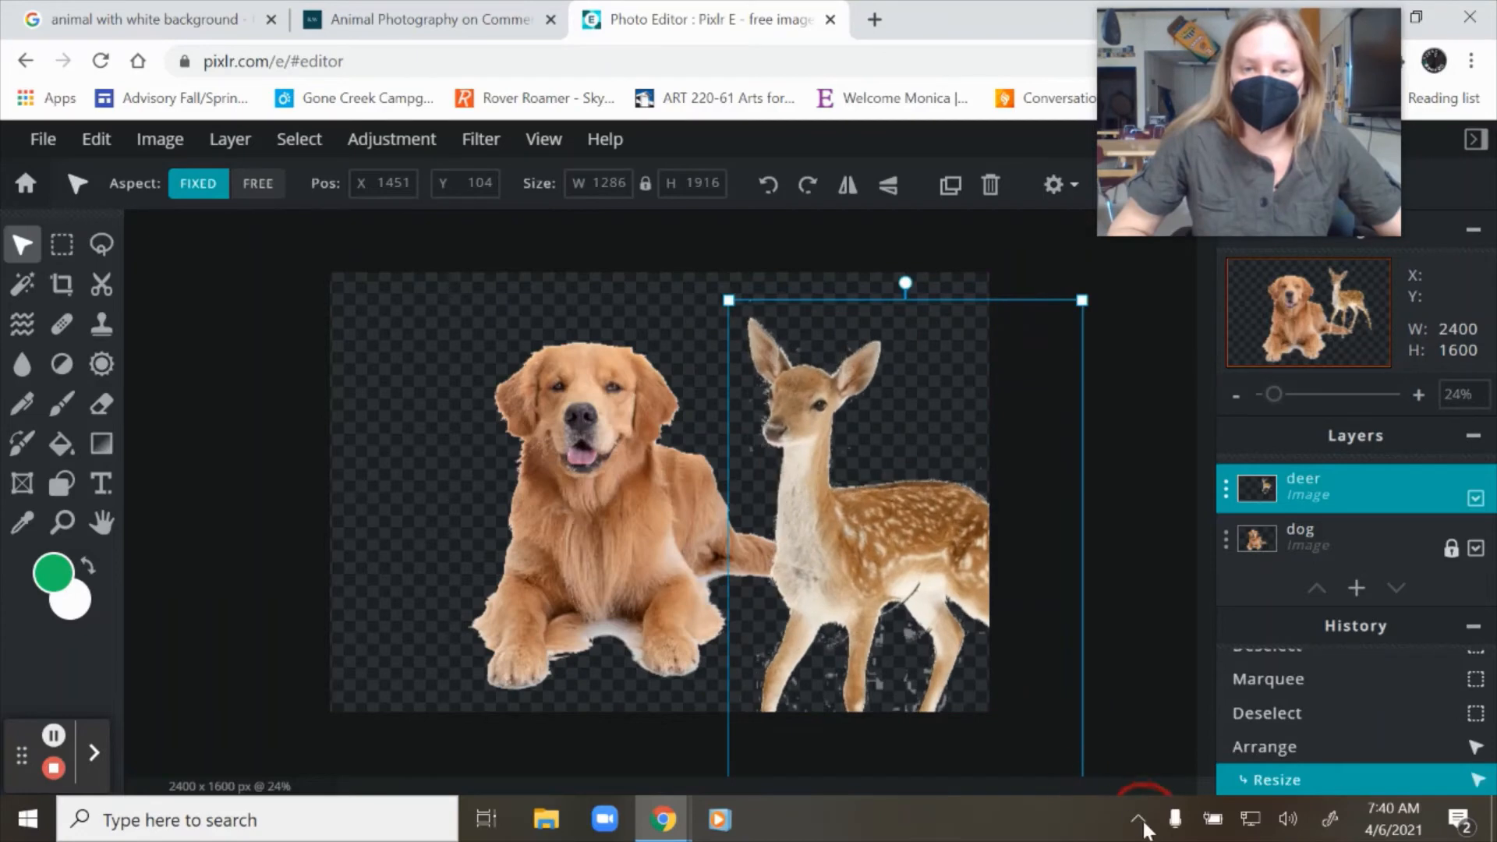
{"action": "left_click_drag", "start_coordinate": [711, 294], "coordinate": [652, 207]}
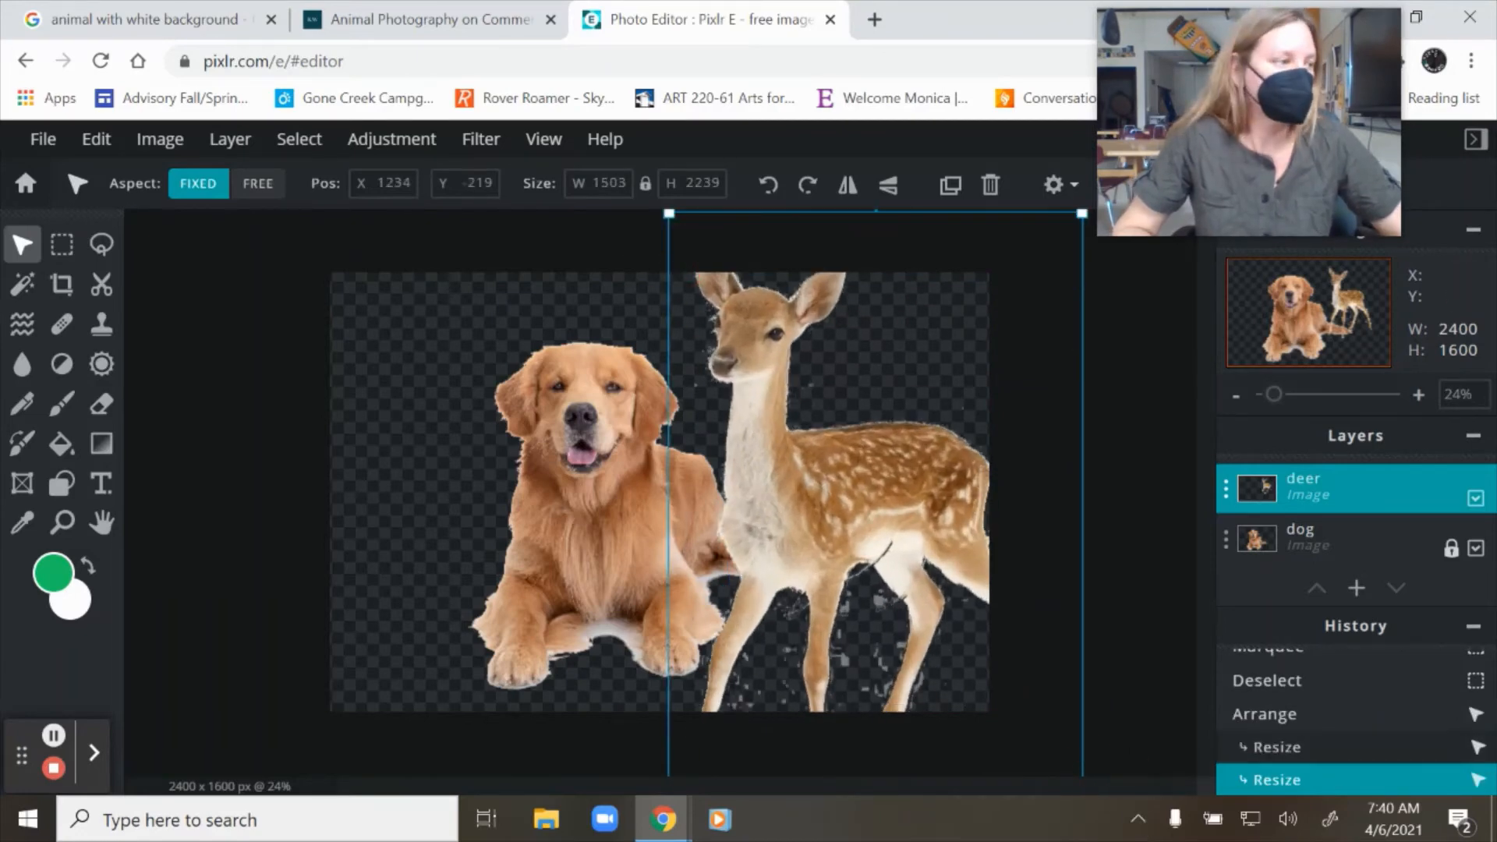
Move the enlarged deer over the dog so its head partly covers the dog's face, at about X 449, Y 168
{"action": "left_click_drag", "start_coordinate": [887, 384], "coordinate": [709, 426]}
{"action": "left_click_drag", "start_coordinate": [683, 377], "coordinate": [524, 340]}
{"action": "left_click_drag", "start_coordinate": [577, 470], "coordinate": [697, 571]}
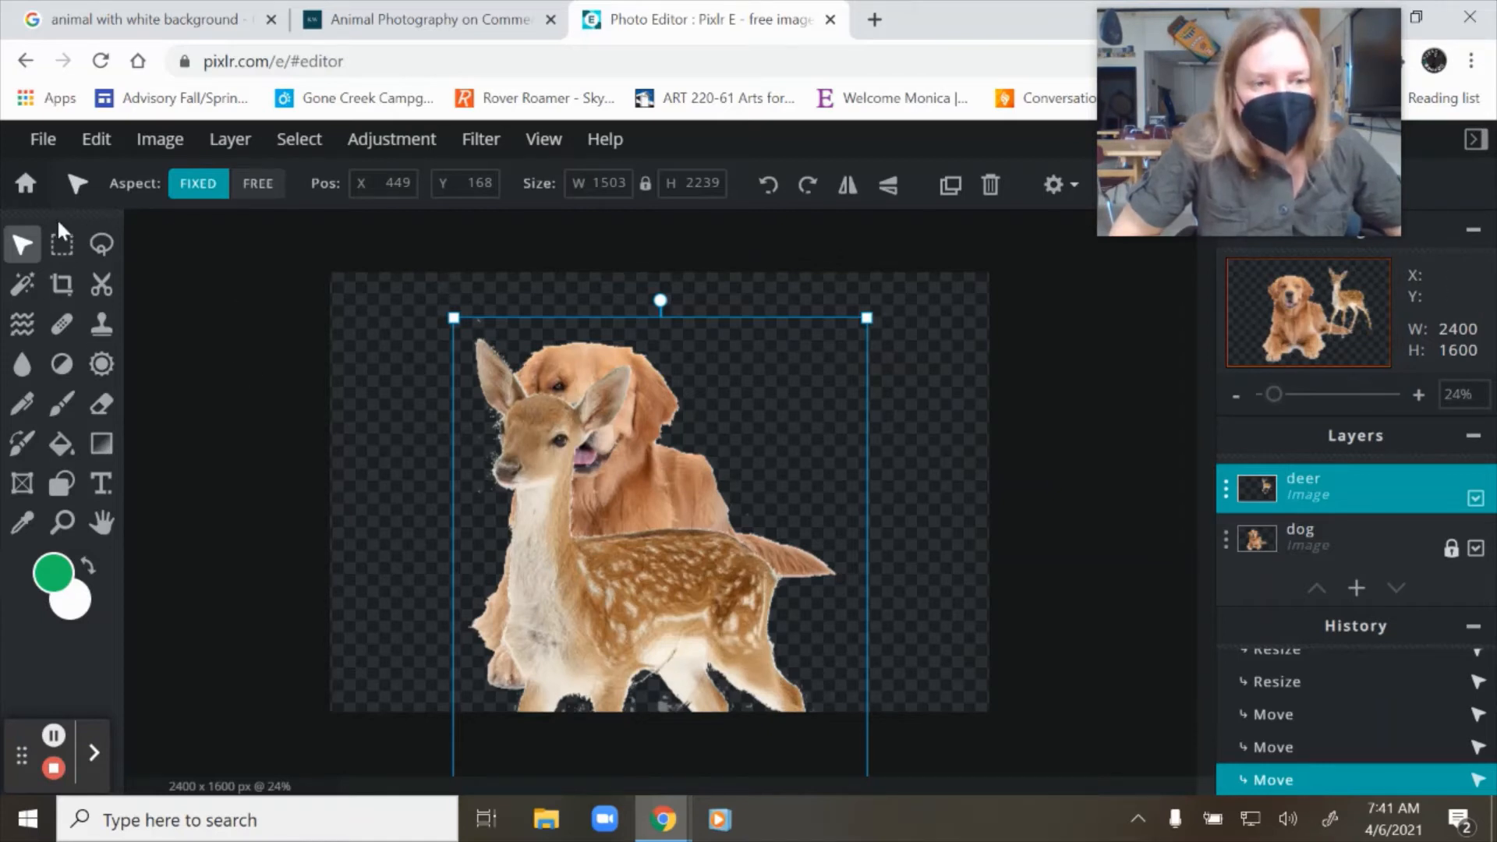
Try cropping the image to about 847 × 808 px around the two animals' heads, and undo the crop
{"action": "left_click", "coordinate": [62, 284]}
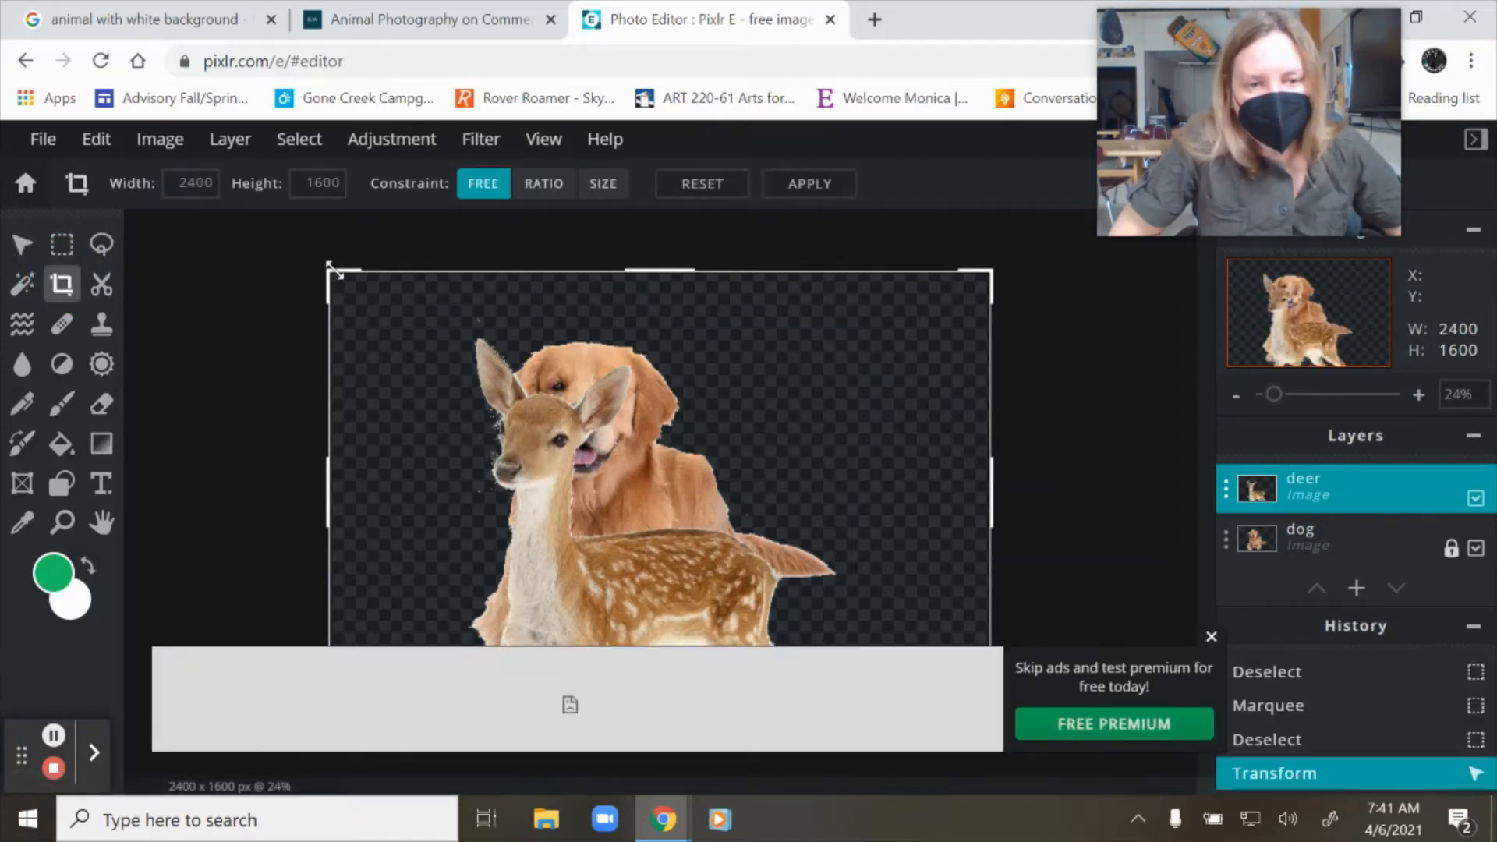
{"action": "left_click_drag", "start_coordinate": [332, 269], "coordinate": [459, 375]}
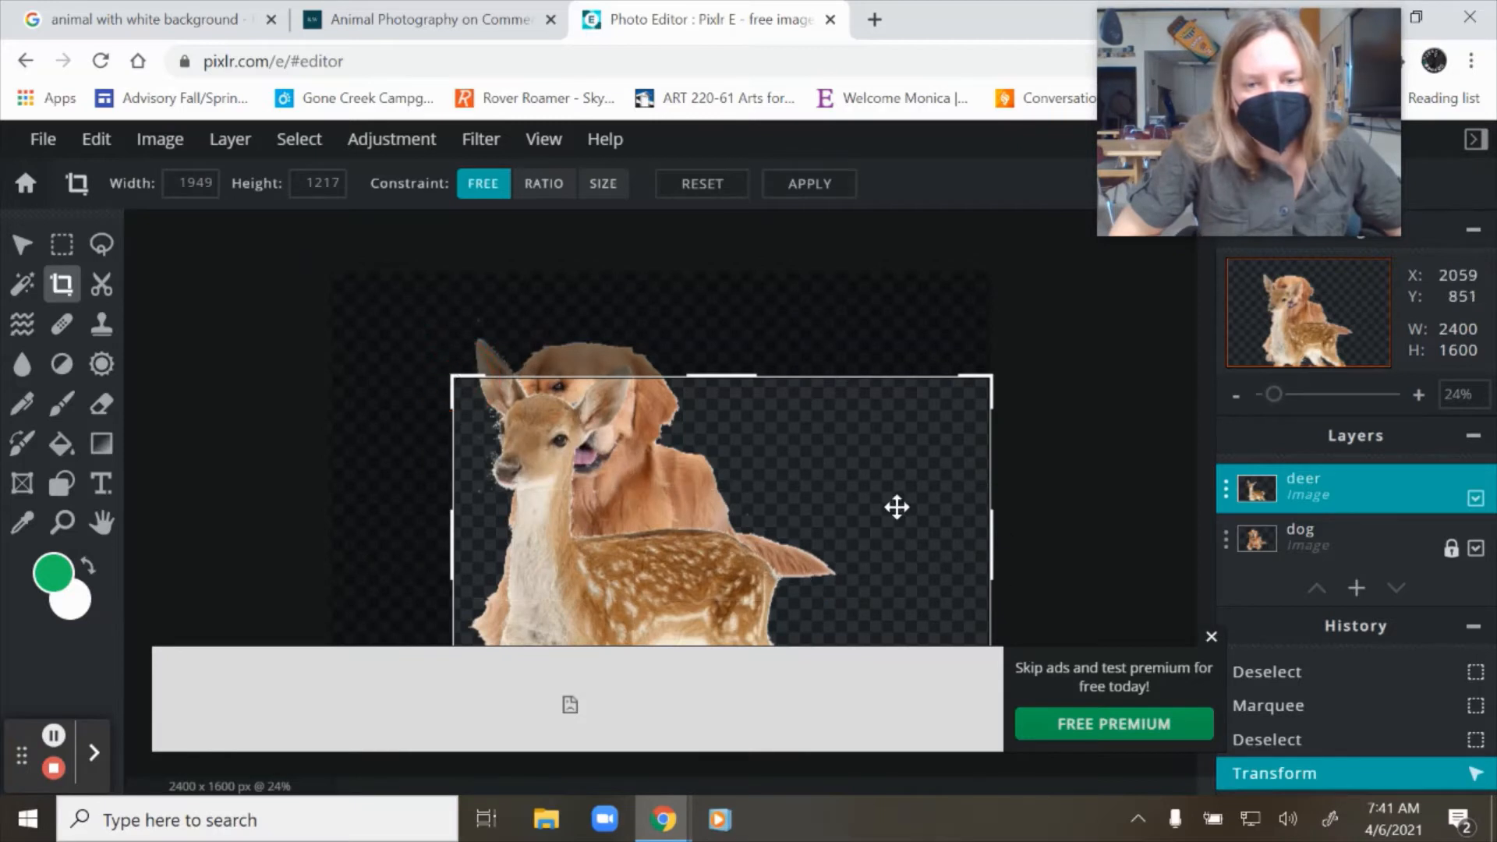
{"action": "left_click", "coordinate": [1211, 636]}
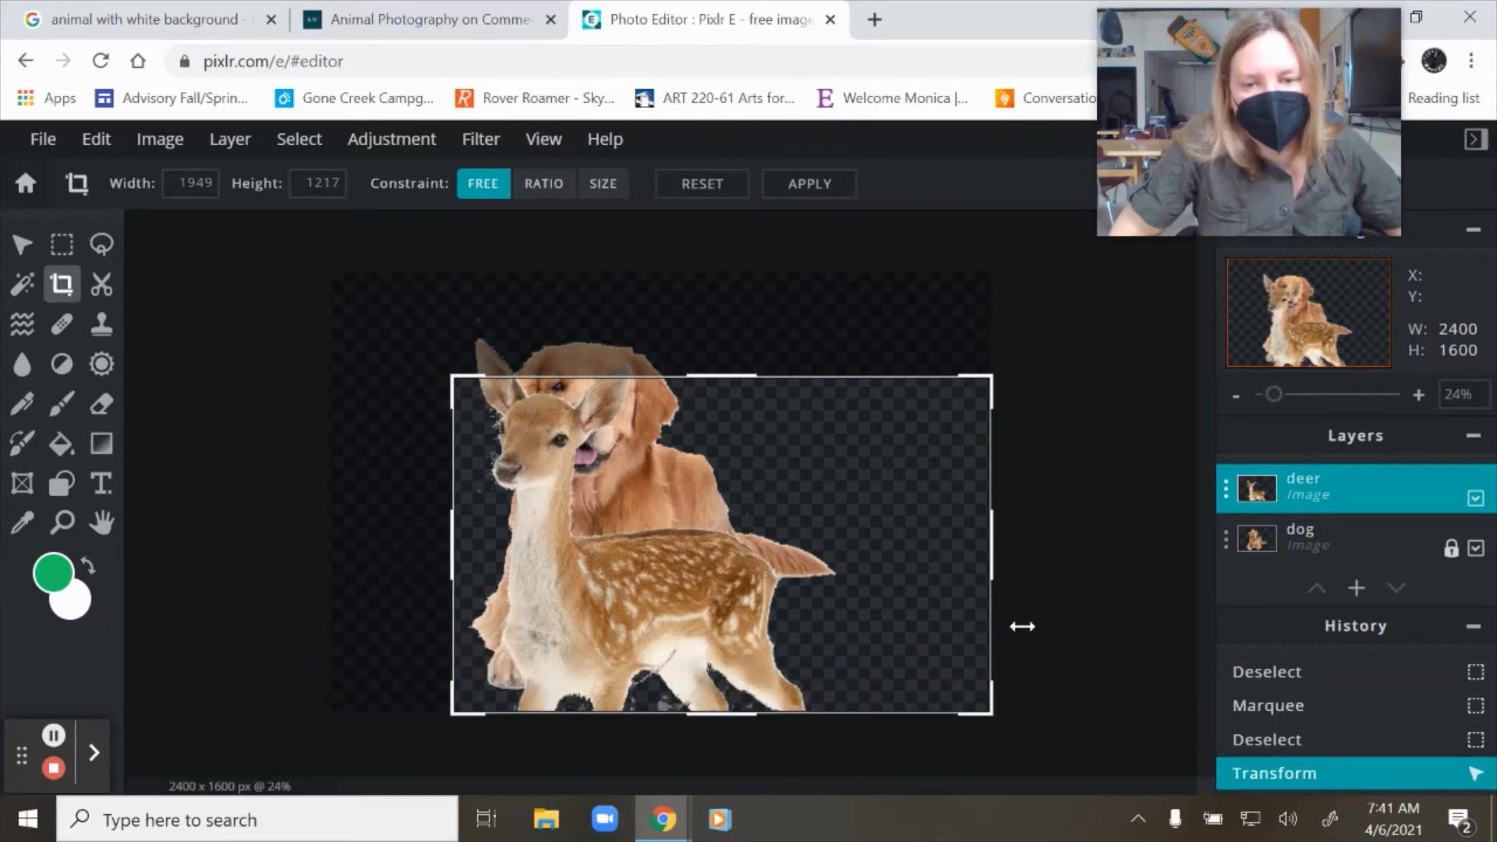
{"action": "left_click_drag", "start_coordinate": [990, 559], "coordinate": [678, 435]}
{"action": "left_click_drag", "start_coordinate": [583, 472], "coordinate": [574, 446]}
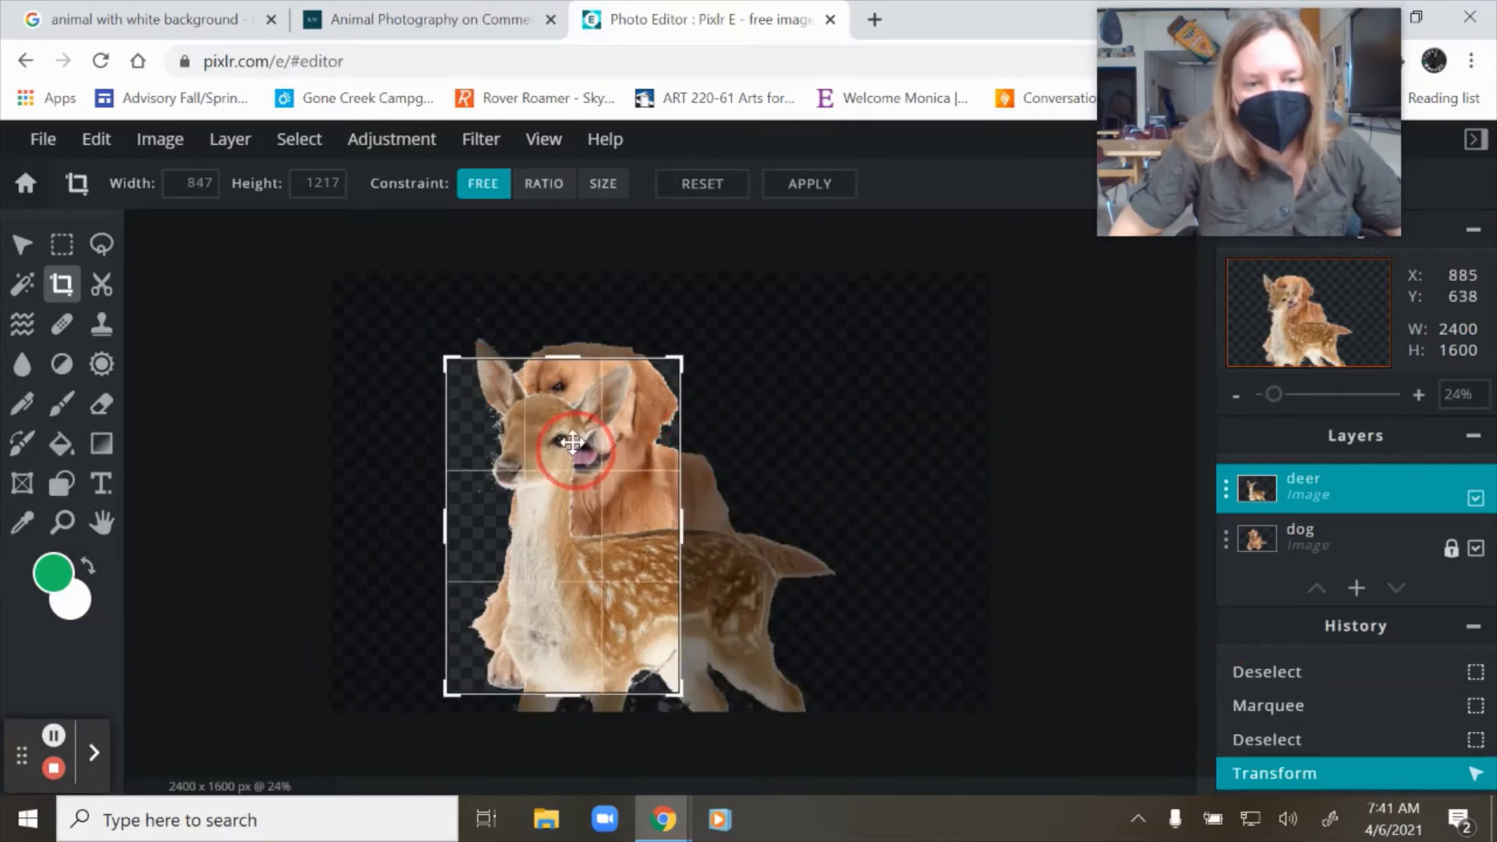
{"action": "left_click_drag", "start_coordinate": [515, 505], "coordinate": [508, 468]}
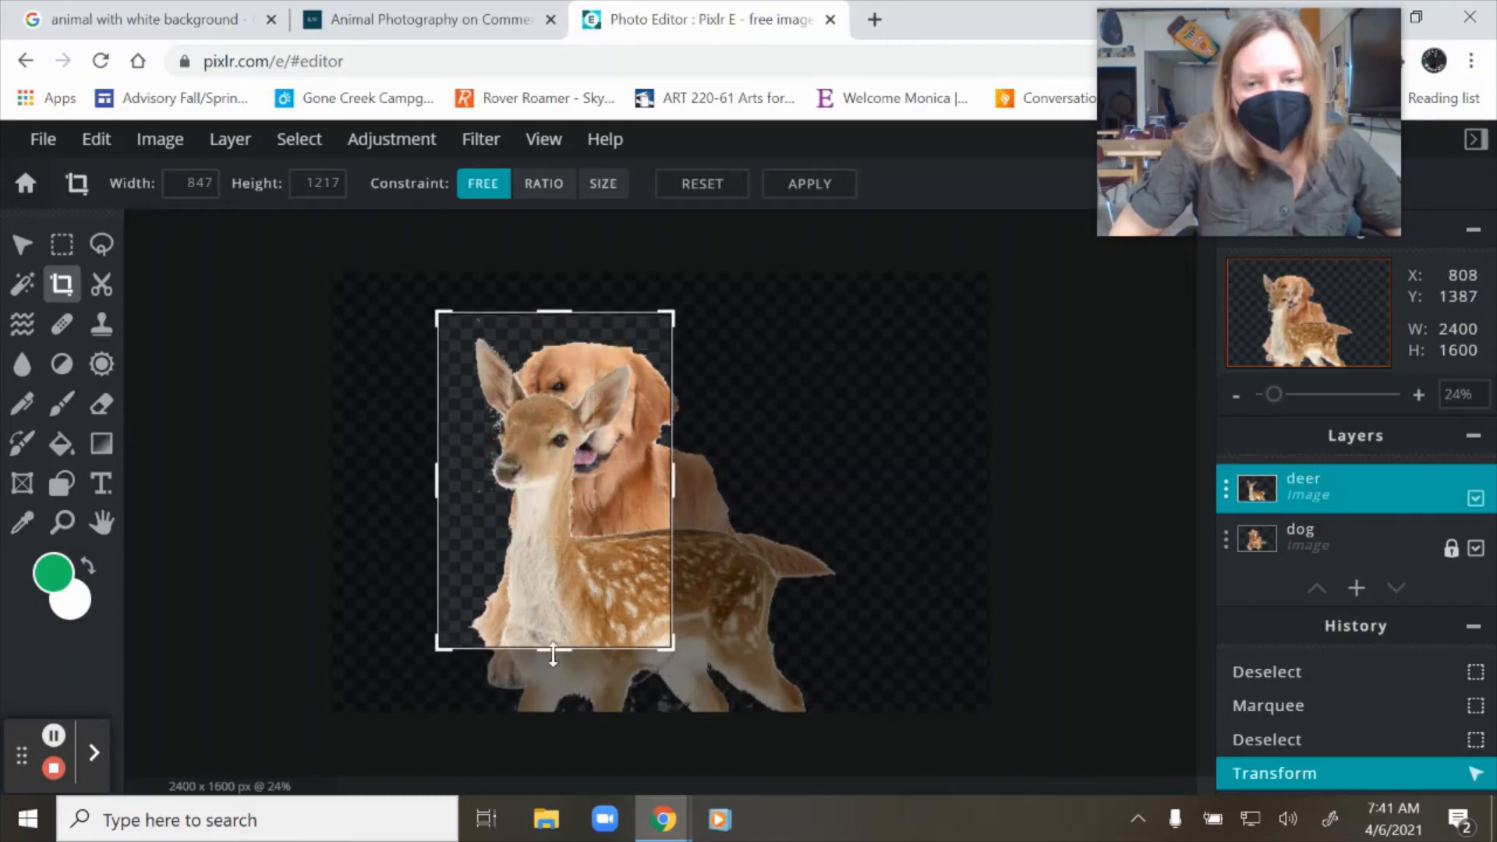
{"action": "left_click_drag", "start_coordinate": [553, 655], "coordinate": [549, 543]}
{"action": "left_click", "coordinate": [591, 388]}
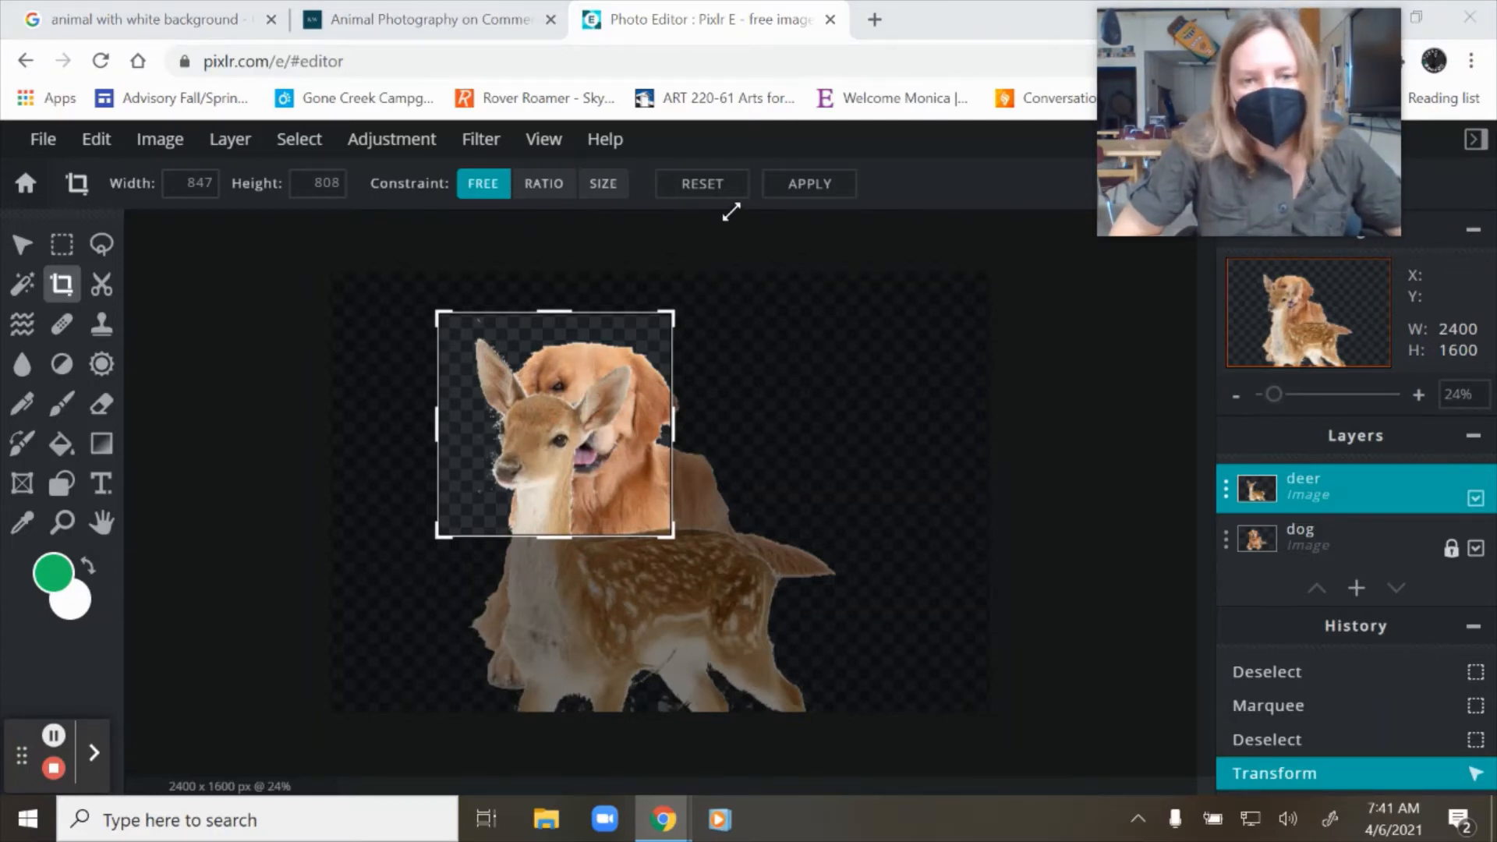
{"action": "left_click", "coordinate": [807, 187]}
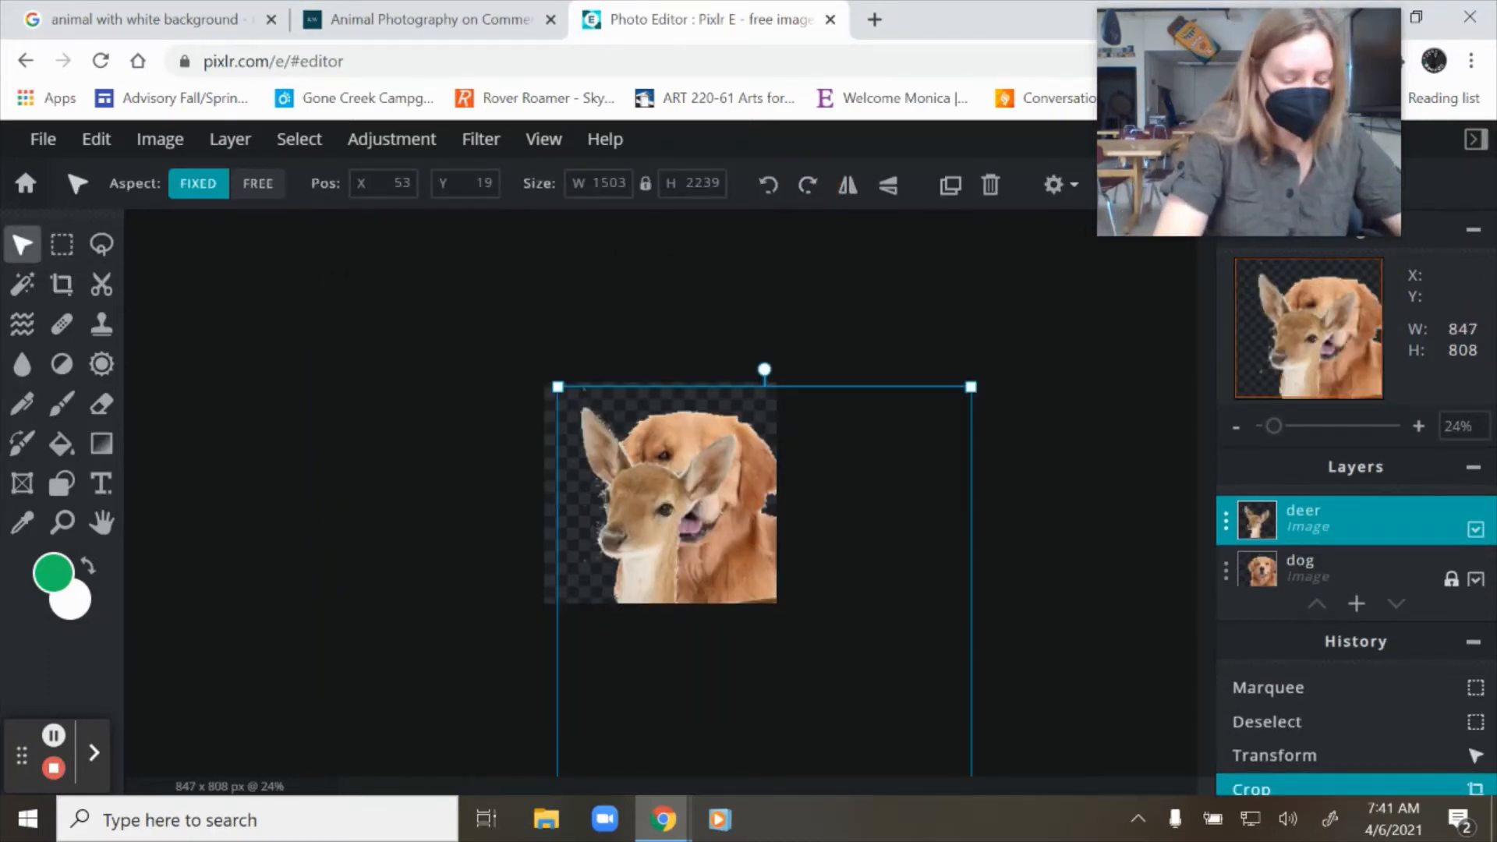
{"action": "key", "text": "ctrl+z"}
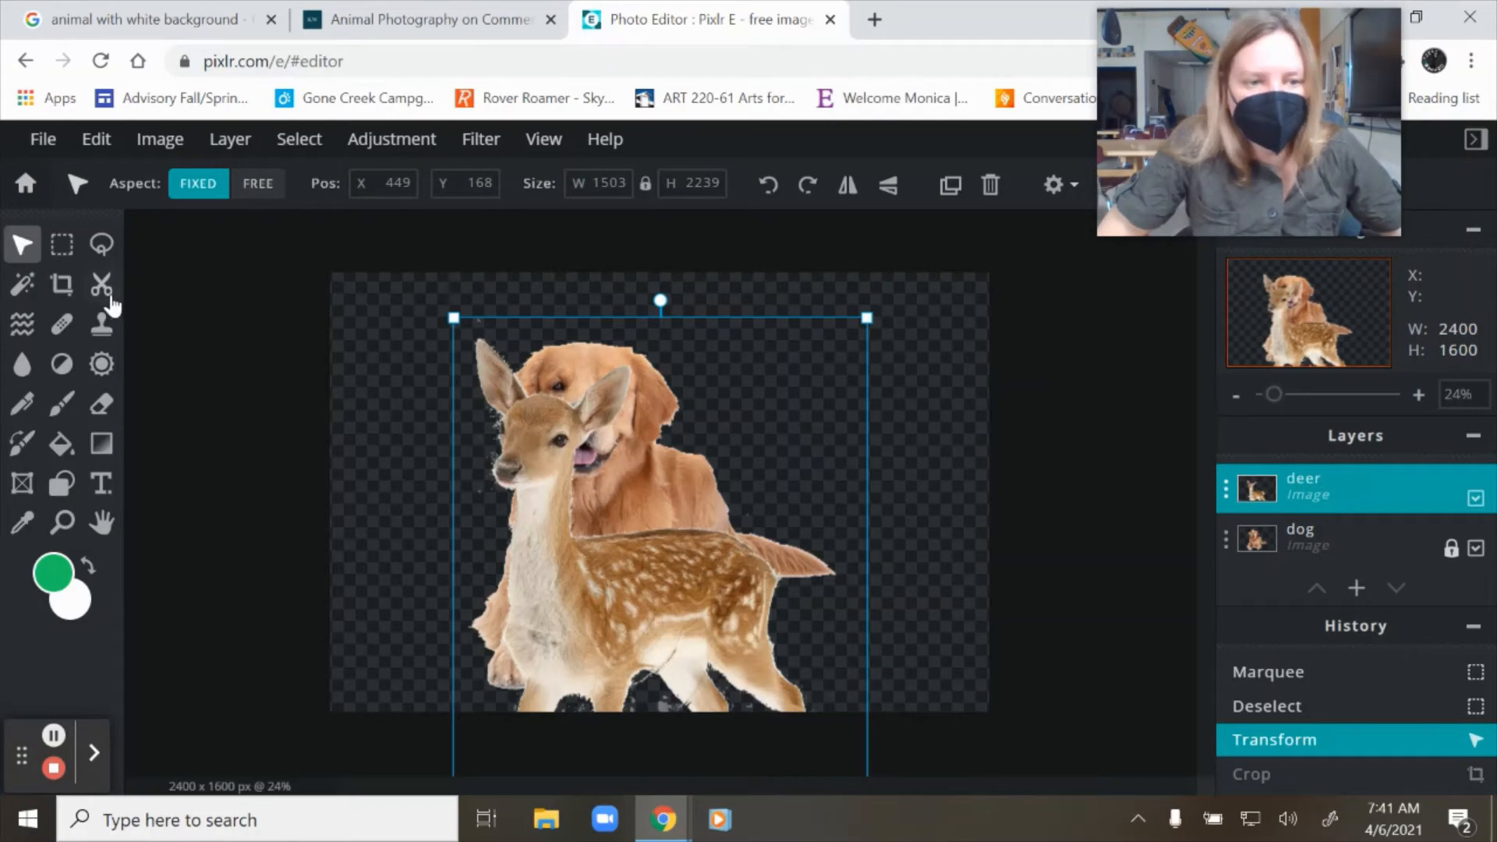
Lasso the deer's head, invert the selection and delete the deer's body from its layer
{"action": "left_click", "coordinate": [100, 247]}
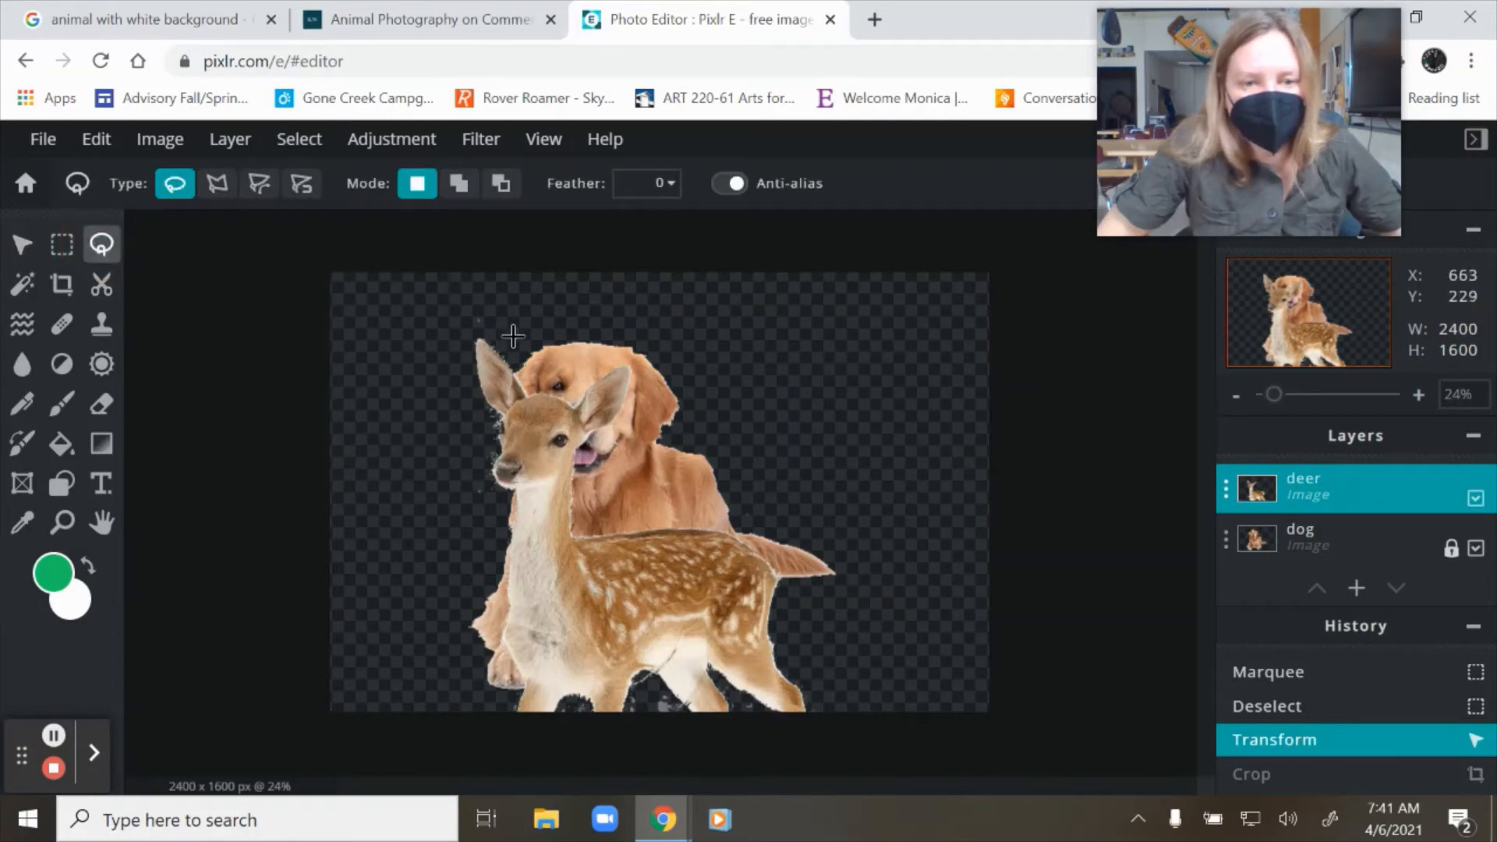
{"action": "mouse_move", "coordinate": [512, 334]}
{"action": "left_mouse_down"}
{"action": "mouse_move", "coordinate": [437, 326]}
{"action": "mouse_move", "coordinate": [446, 484]}
{"action": "mouse_move", "coordinate": [473, 506]}
{"action": "mouse_move", "coordinate": [576, 513]}
{"action": "mouse_move", "coordinate": [628, 480]}
{"action": "mouse_move", "coordinate": [654, 372]}
{"action": "mouse_move", "coordinate": [636, 333]}
{"action": "mouse_move", "coordinate": [482, 318]}
{"action": "left_mouse_up"}
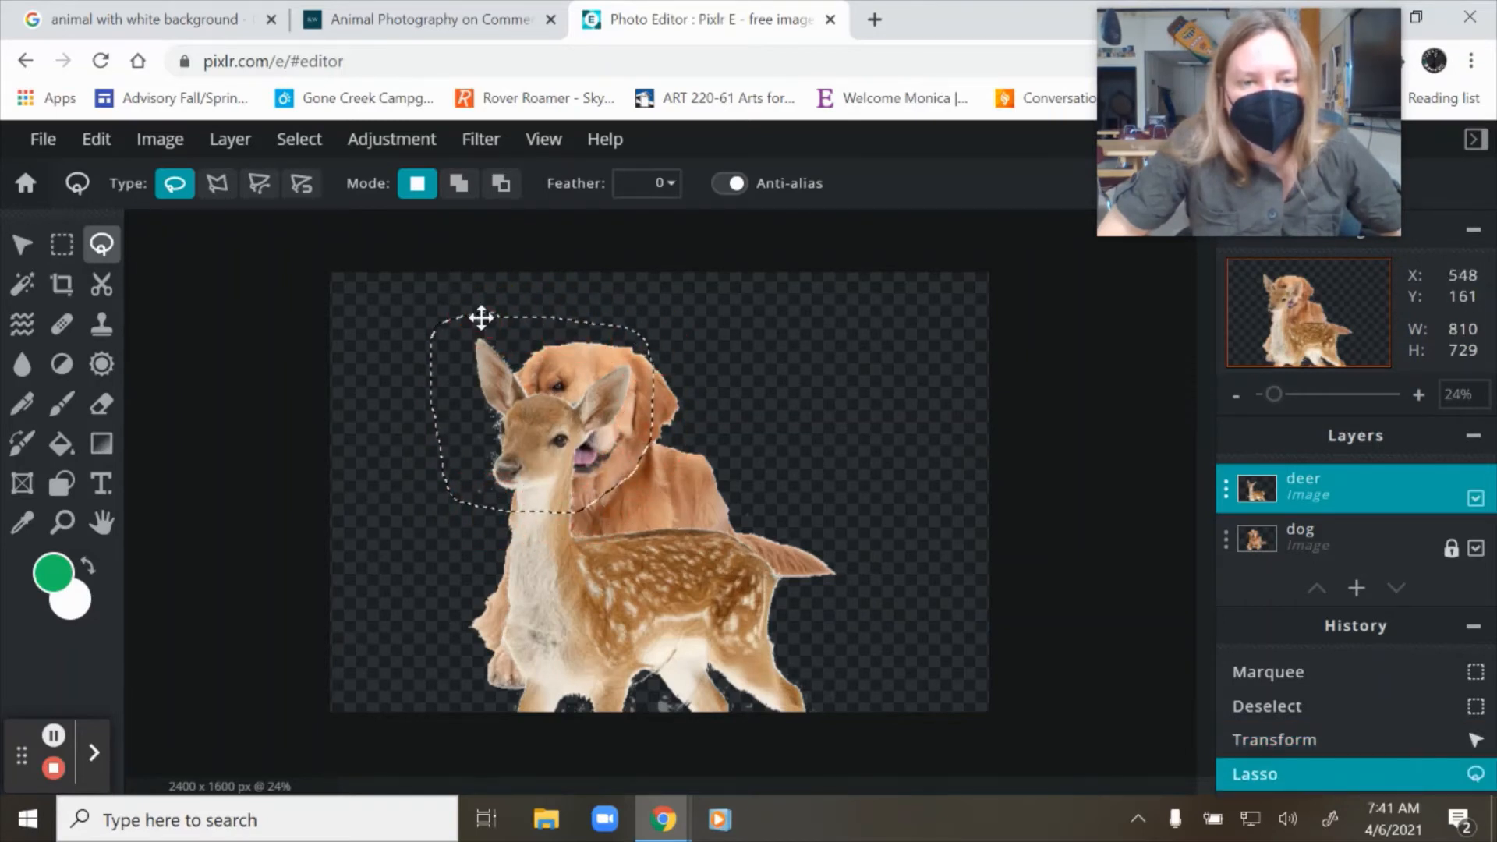
{"action": "left_click", "coordinate": [296, 140]}
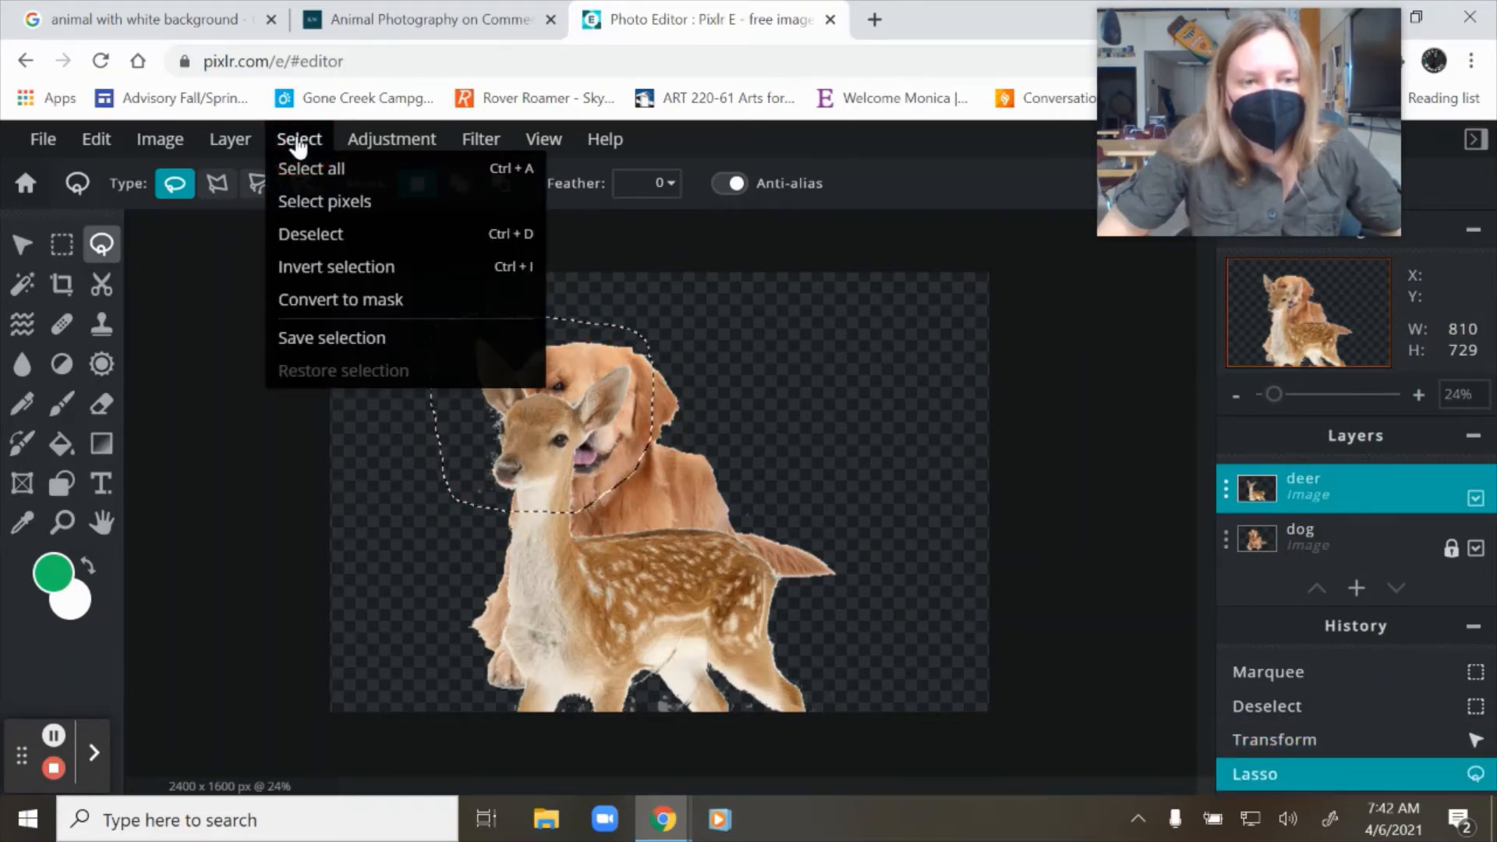
{"action": "left_click", "coordinate": [290, 267]}
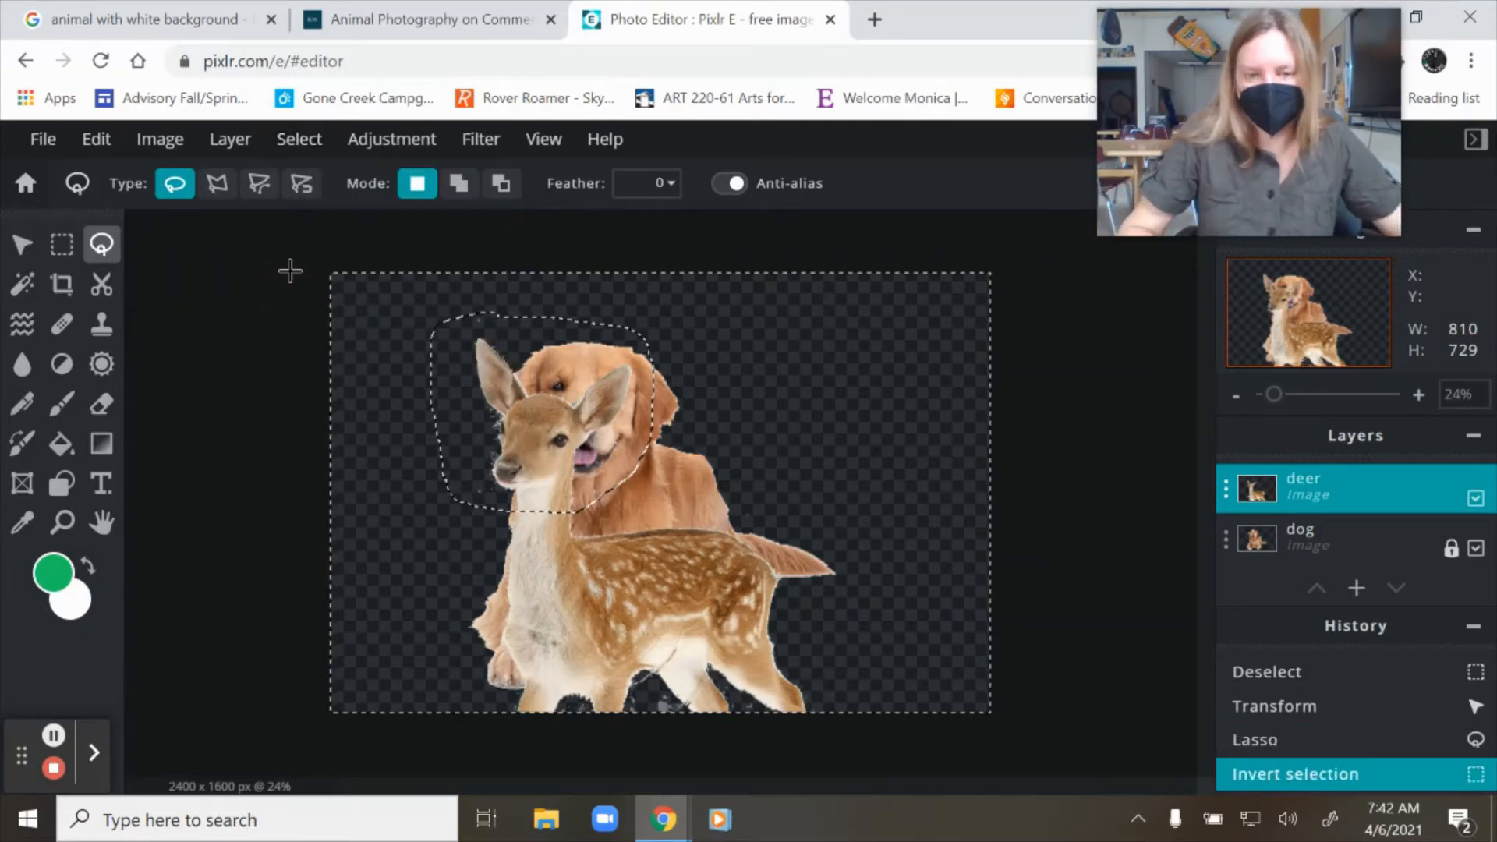
{"action": "key", "text": "Delete"}
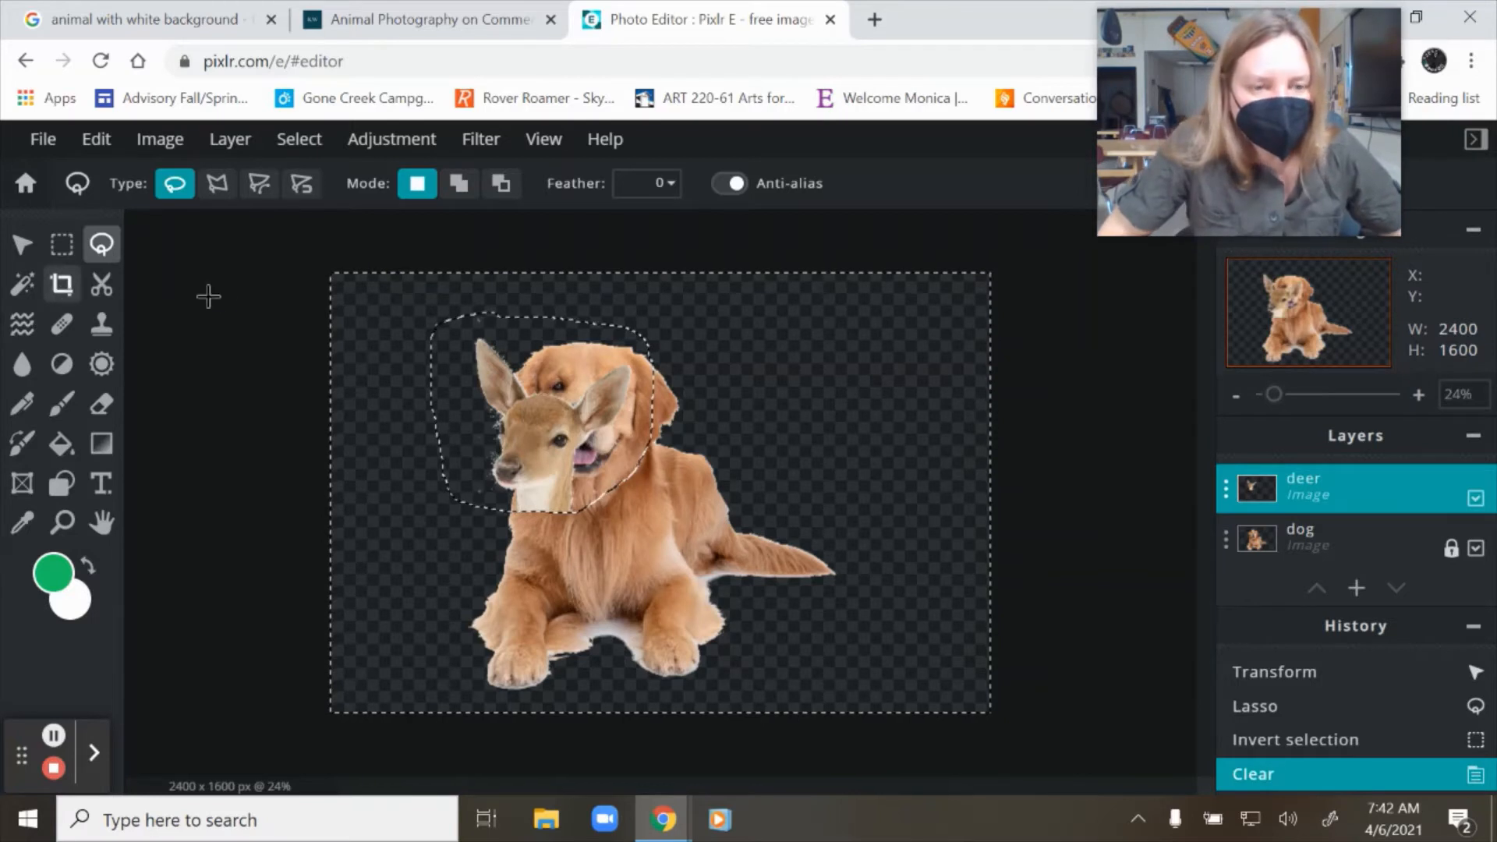
Try moving the deer's head while the inverted selection is active, and undo the selection move
{"action": "left_click", "coordinate": [22, 244]}
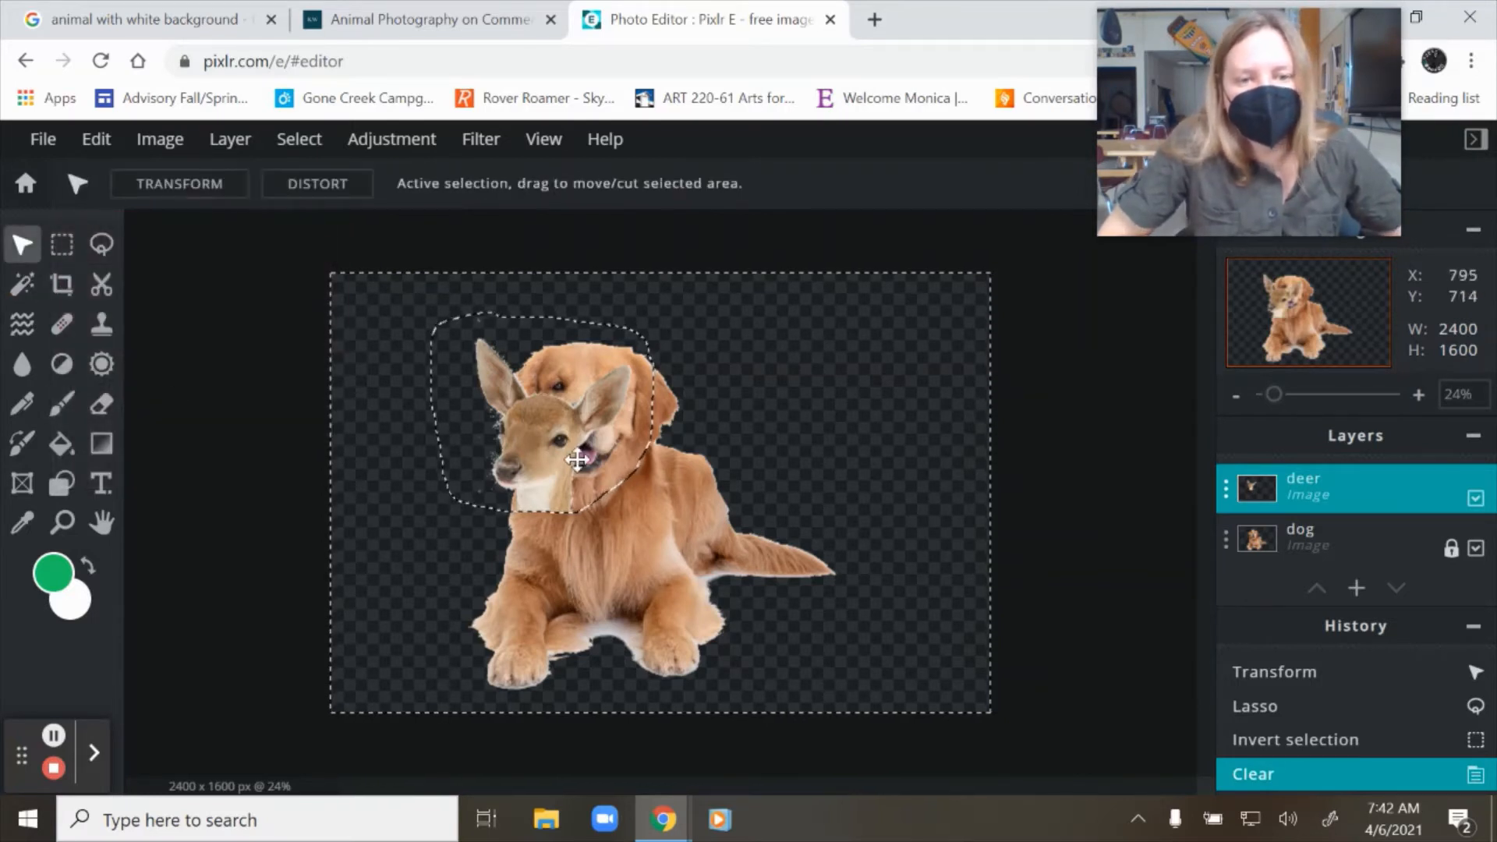
{"action": "left_click_drag", "start_coordinate": [548, 429], "coordinate": [552, 425]}
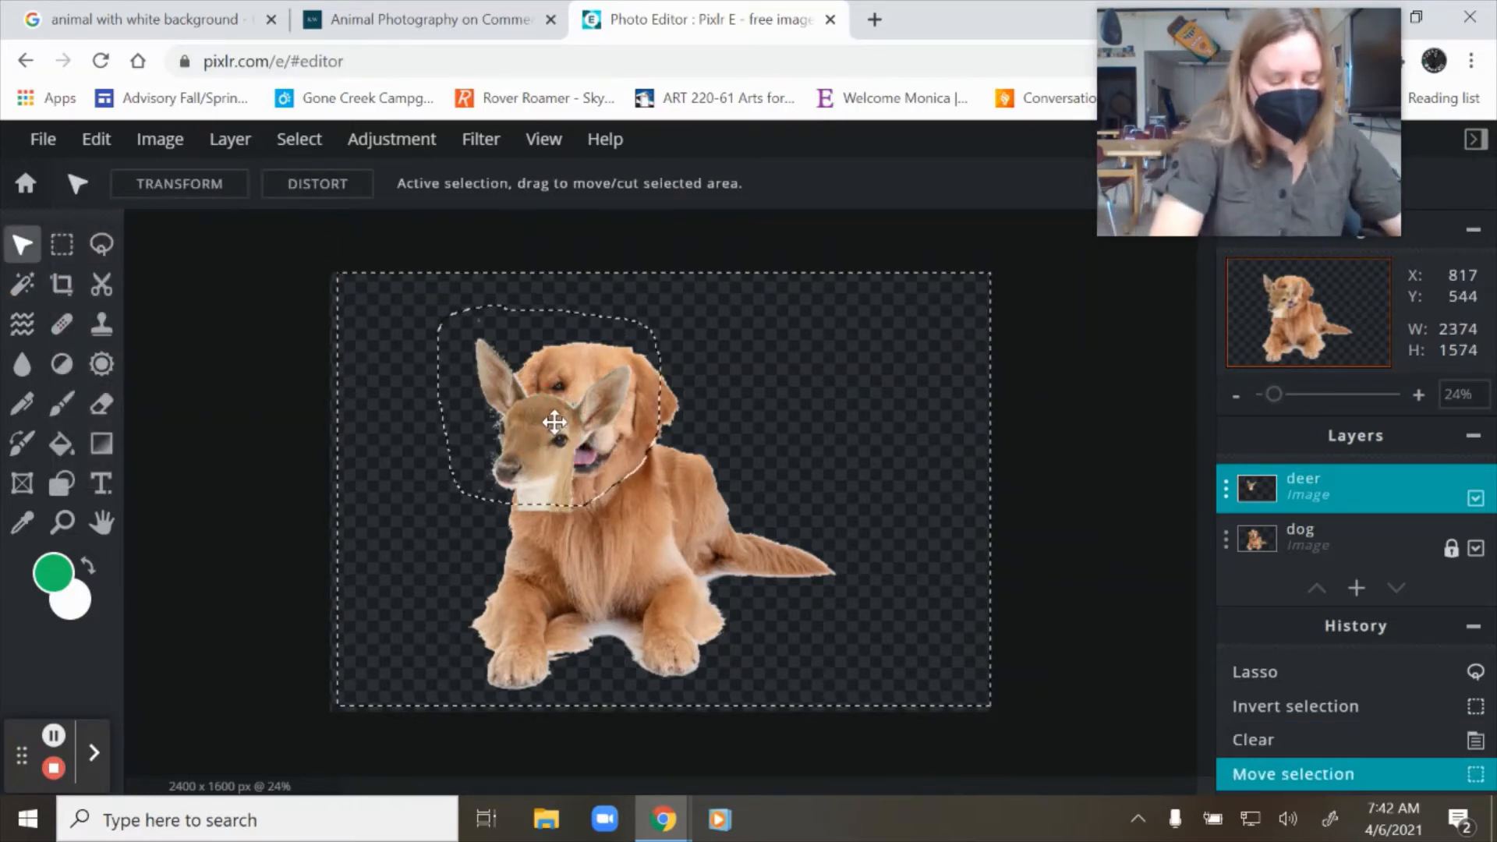
{"action": "key", "text": "ctrl+z"}
Deselect and move the deer layer up until its uncleared lower legs lie on the canvas
{"action": "left_click", "coordinate": [298, 140]}
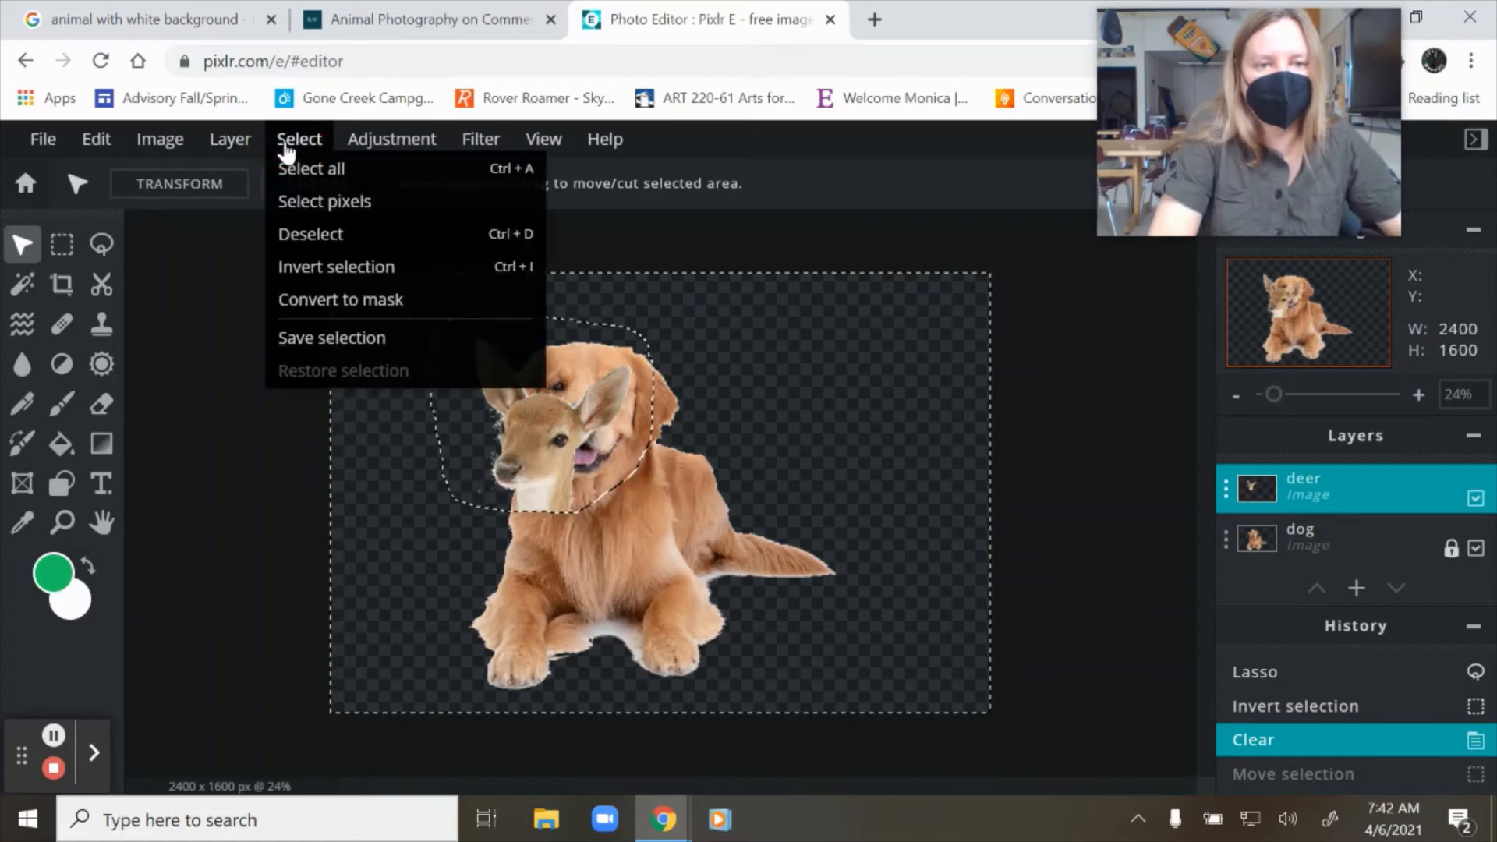
{"action": "left_click", "coordinate": [304, 232]}
{"action": "left_click_drag", "start_coordinate": [543, 443], "coordinate": [491, 227]}
Lasso the deer's leftover legs over the dog, delete them from the deer layer and deselect
{"action": "left_click", "coordinate": [101, 244]}
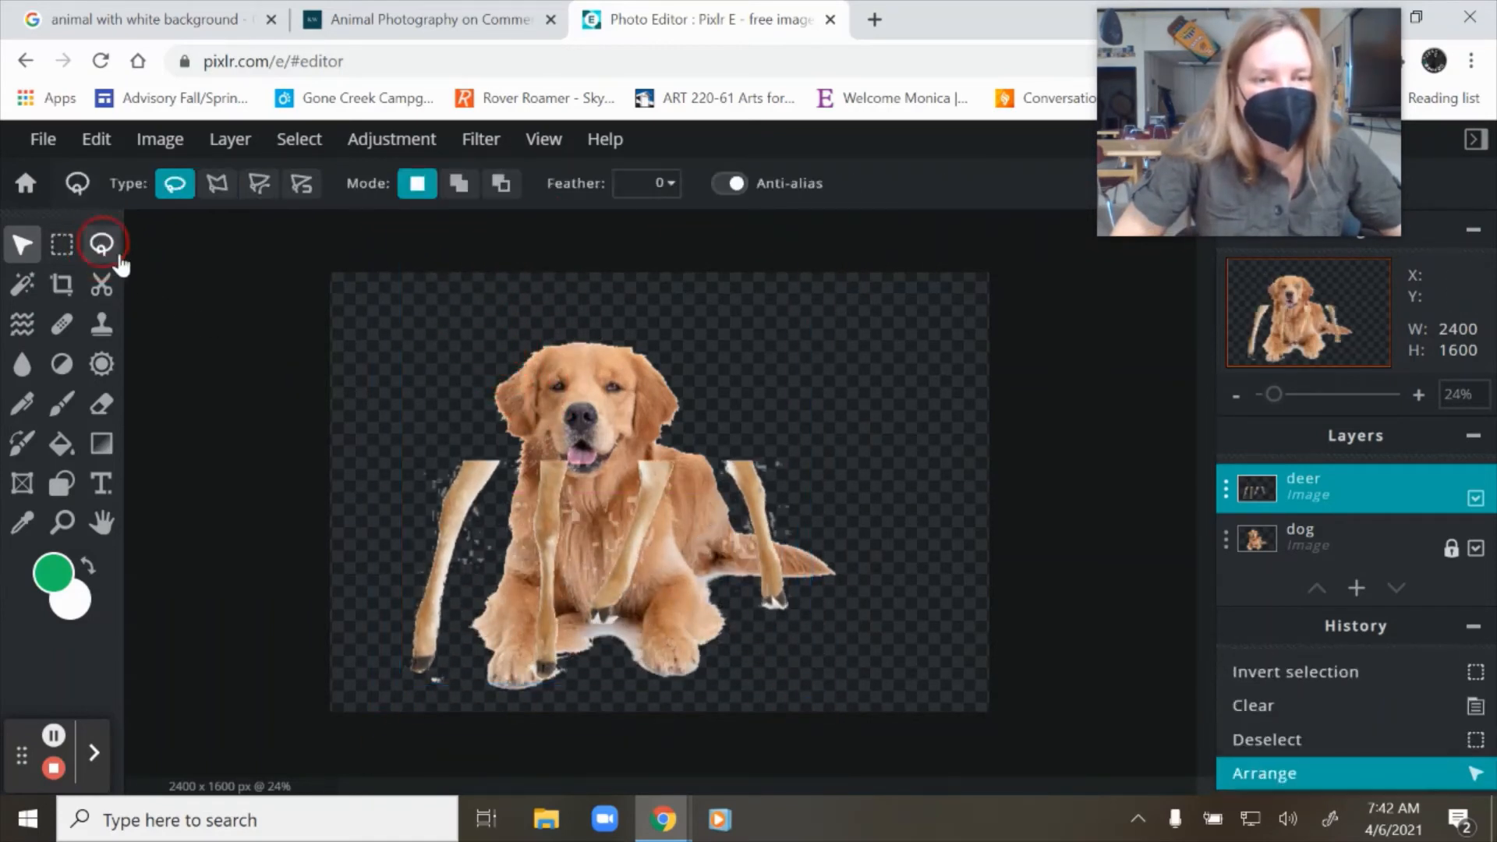
{"action": "mouse_move", "coordinate": [779, 388]}
{"action": "left_mouse_down"}
{"action": "mouse_move", "coordinate": [600, 355]}
{"action": "mouse_move", "coordinate": [286, 406]}
{"action": "mouse_move", "coordinate": [295, 658]}
{"action": "mouse_move", "coordinate": [354, 782]}
{"action": "mouse_move", "coordinate": [691, 728]}
{"action": "mouse_move", "coordinate": [808, 616]}
{"action": "mouse_move", "coordinate": [831, 510]}
{"action": "mouse_move", "coordinate": [768, 400]}
{"action": "left_mouse_up"}
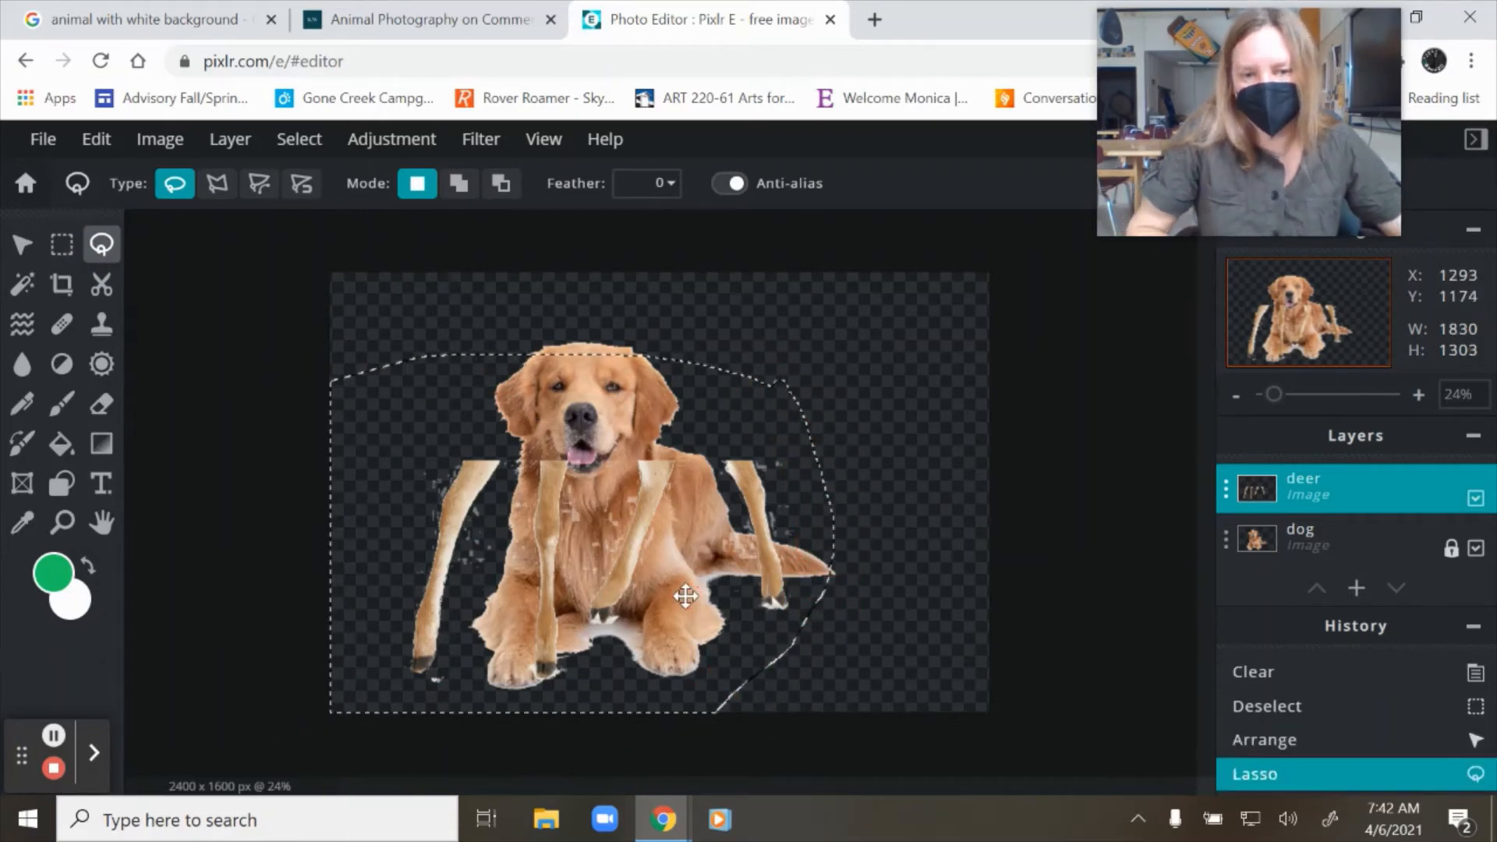
{"action": "key", "text": "Delete"}
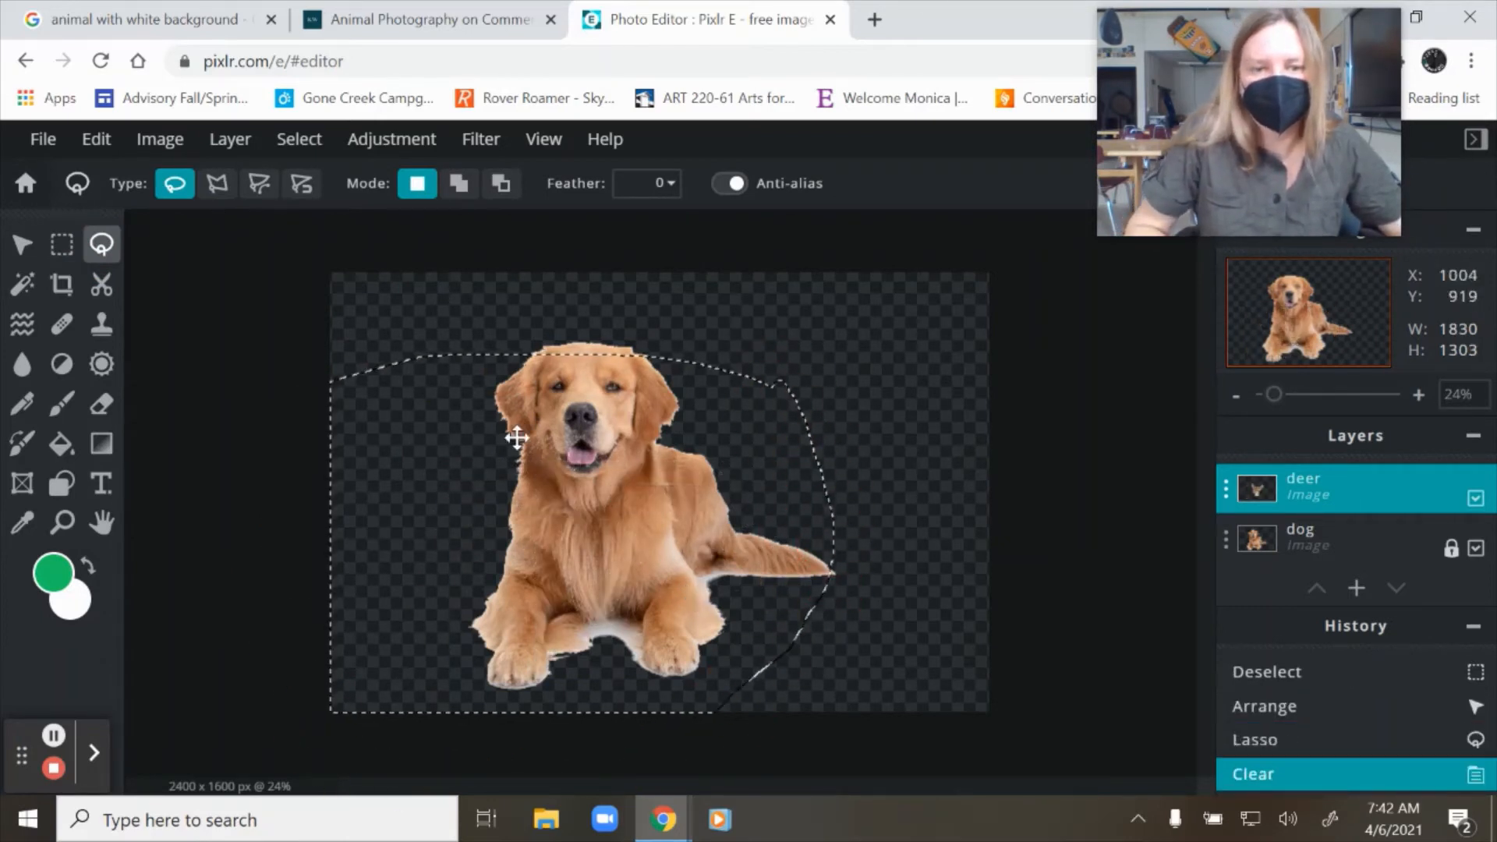
{"action": "left_click", "coordinate": [21, 244]}
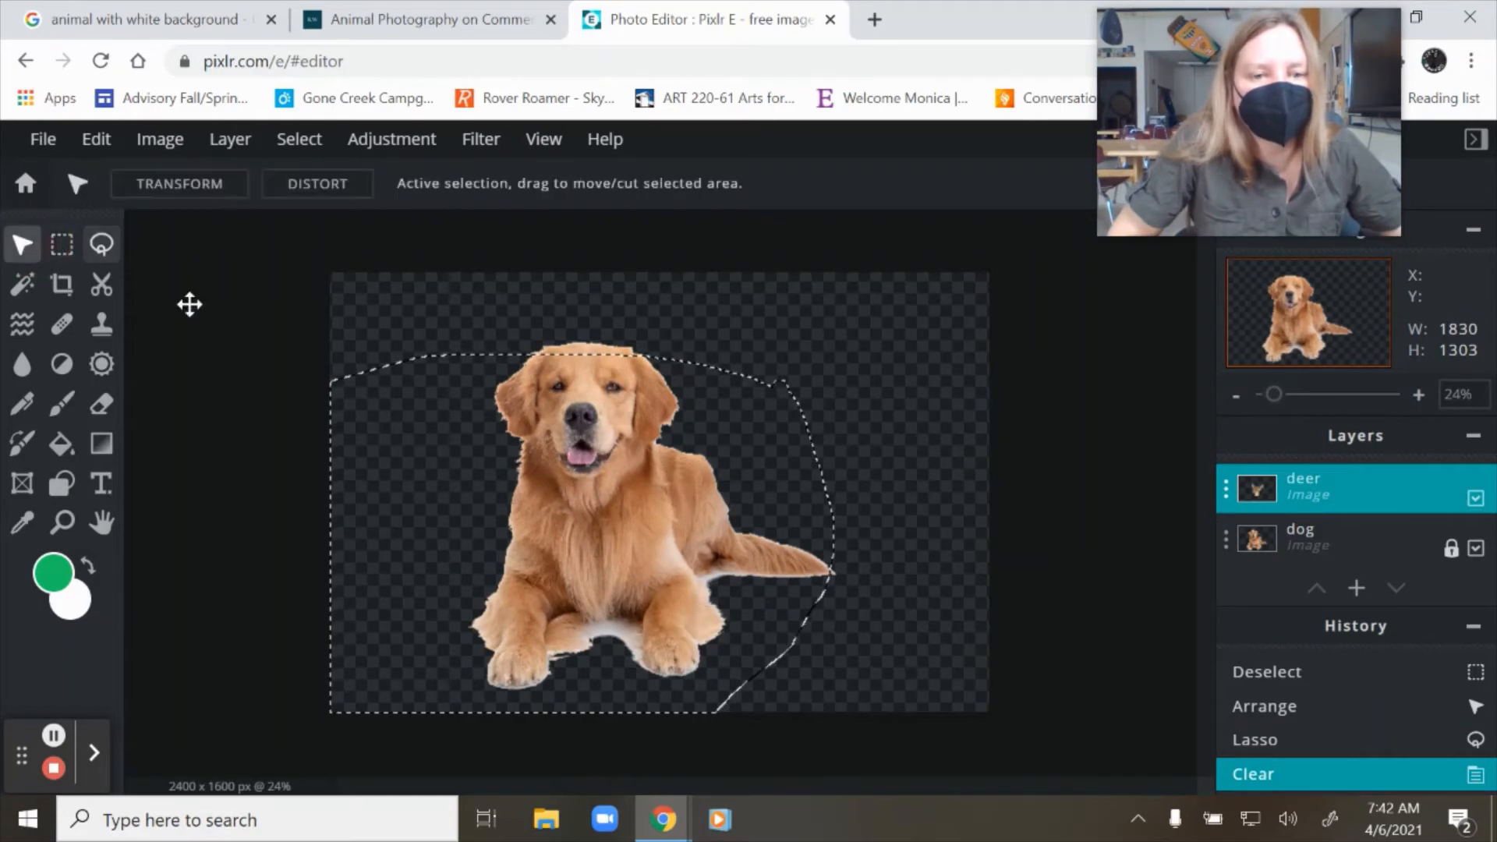
{"action": "left_click", "coordinate": [244, 141]}
{"action": "left_click", "coordinate": [306, 139]}
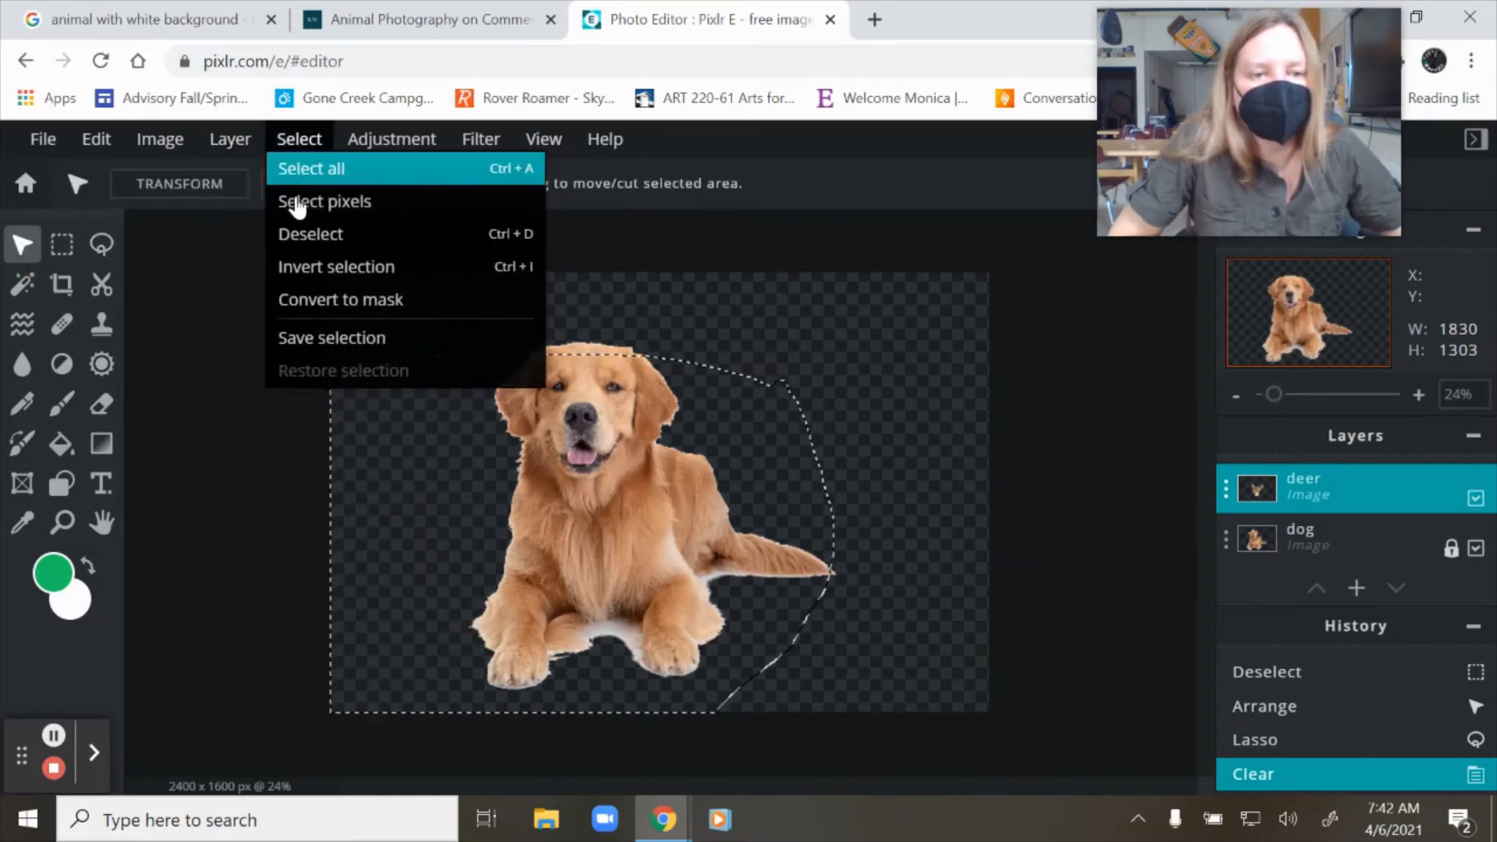
{"action": "left_click", "coordinate": [297, 234]}
{"action": "left_click", "coordinate": [494, 518]}
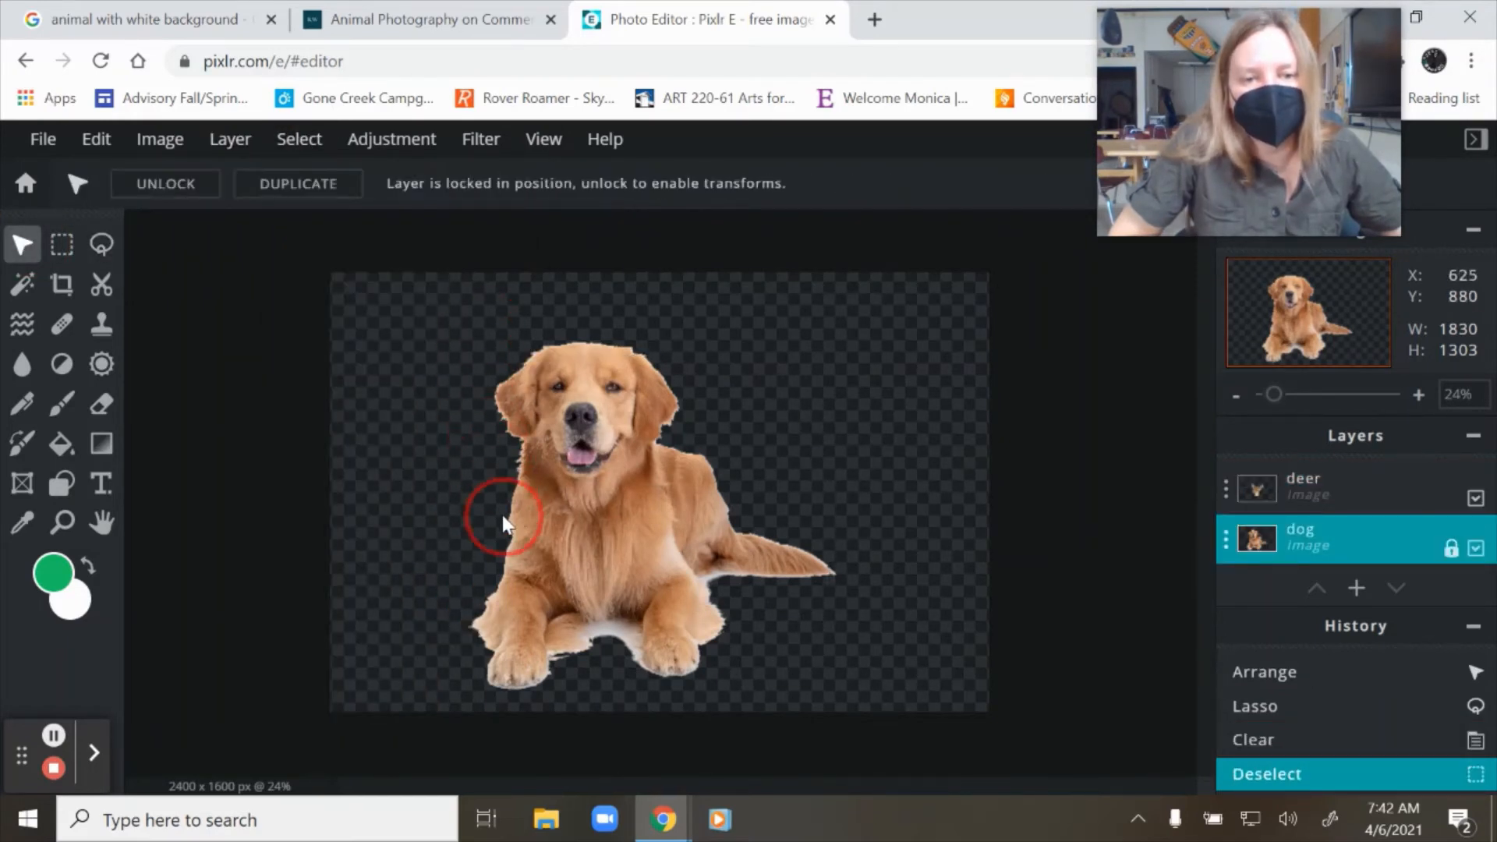
Bring the deer layer's head onto the canvas, enlarge it to about 1266 × 1502 px and move it beside the dog
{"action": "left_click", "coordinate": [1300, 489]}
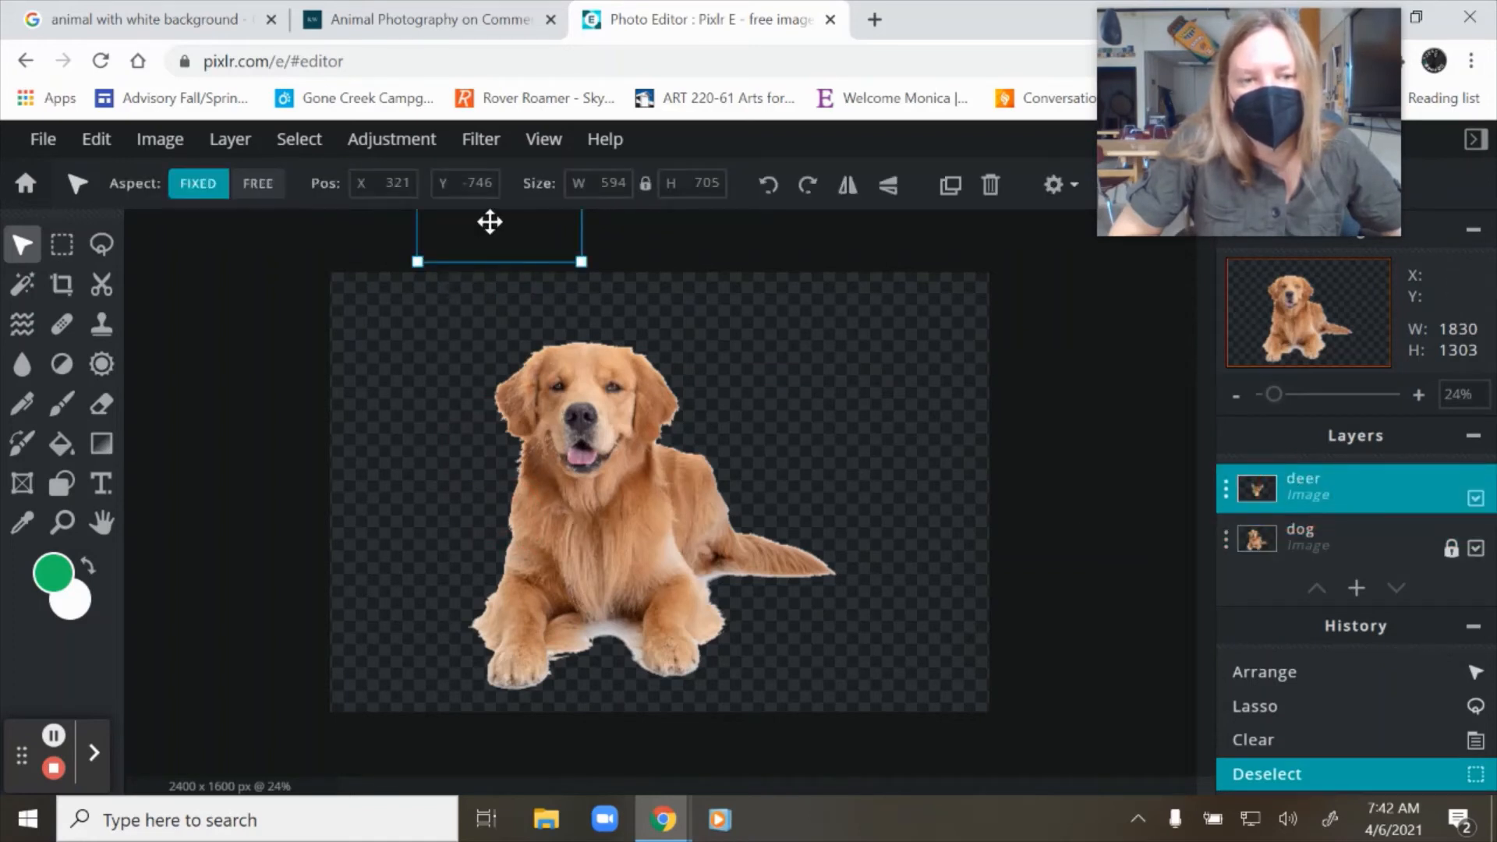
{"action": "left_click_drag", "start_coordinate": [490, 223], "coordinate": [510, 395]}
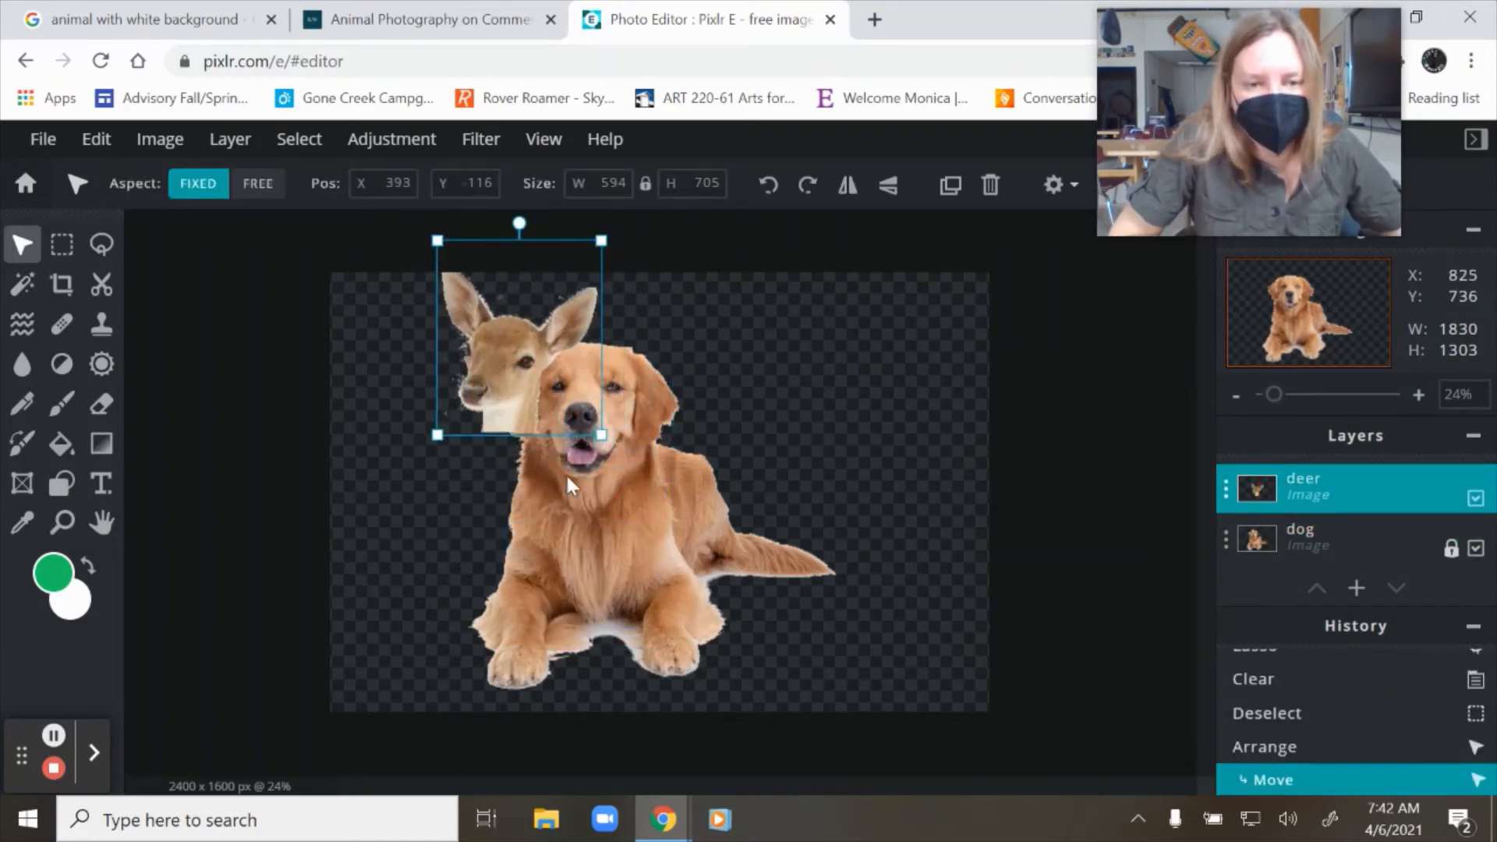
{"action": "left_click_drag", "start_coordinate": [600, 435], "coordinate": [767, 630]}
{"action": "left_click_drag", "start_coordinate": [498, 483], "coordinate": [496, 389]}
{"action": "mouse_move", "coordinate": [766, 536]}
{"action": "left_mouse_down"}
{"action": "mouse_move", "coordinate": [762, 525]}
{"action": "mouse_move", "coordinate": [781, 552]}
{"action": "left_mouse_up"}
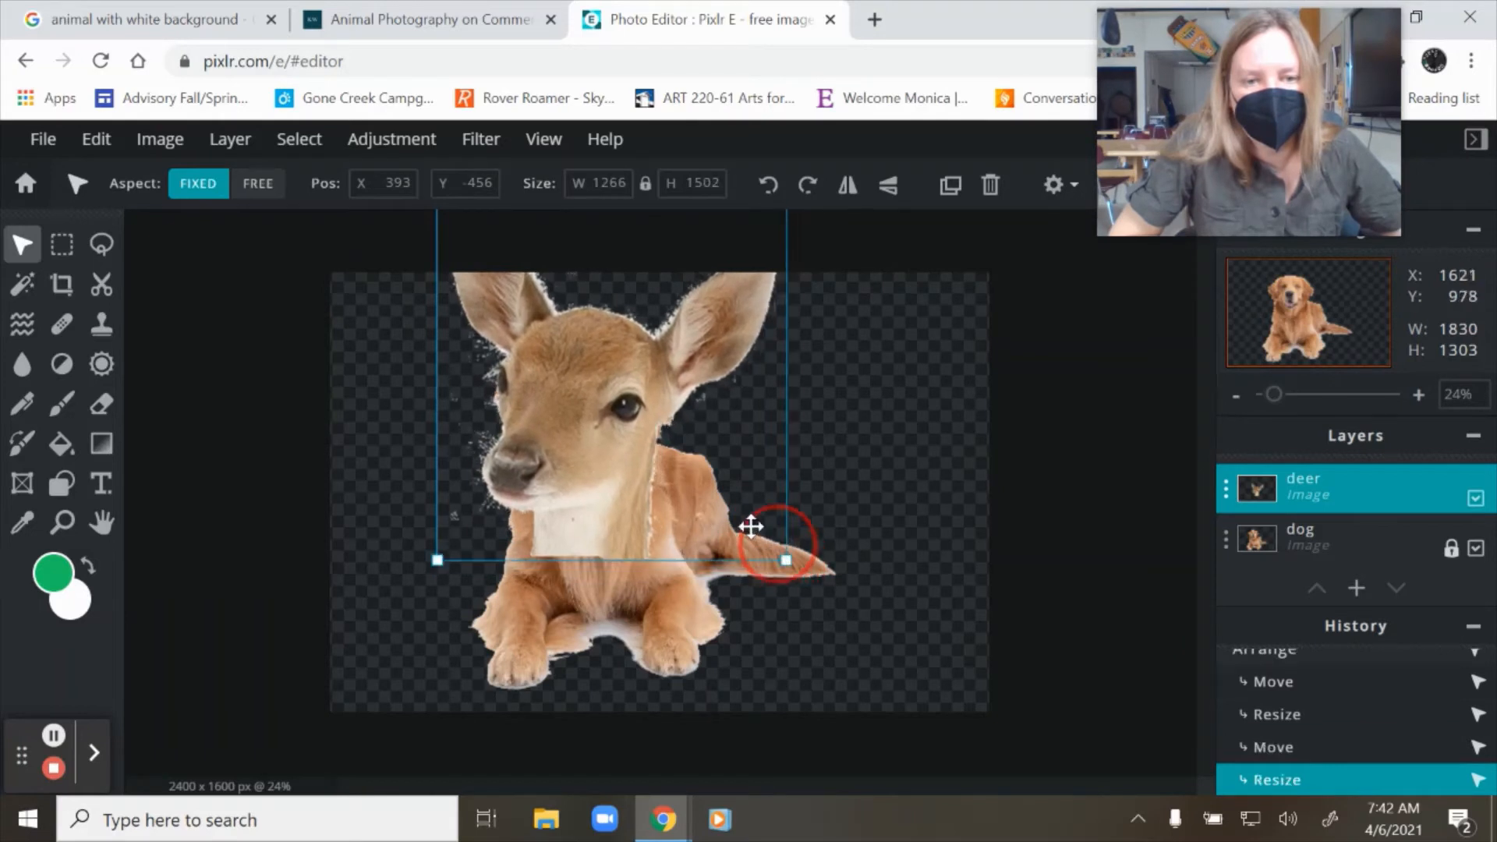
{"action": "left_click_drag", "start_coordinate": [641, 467], "coordinate": [942, 460]}
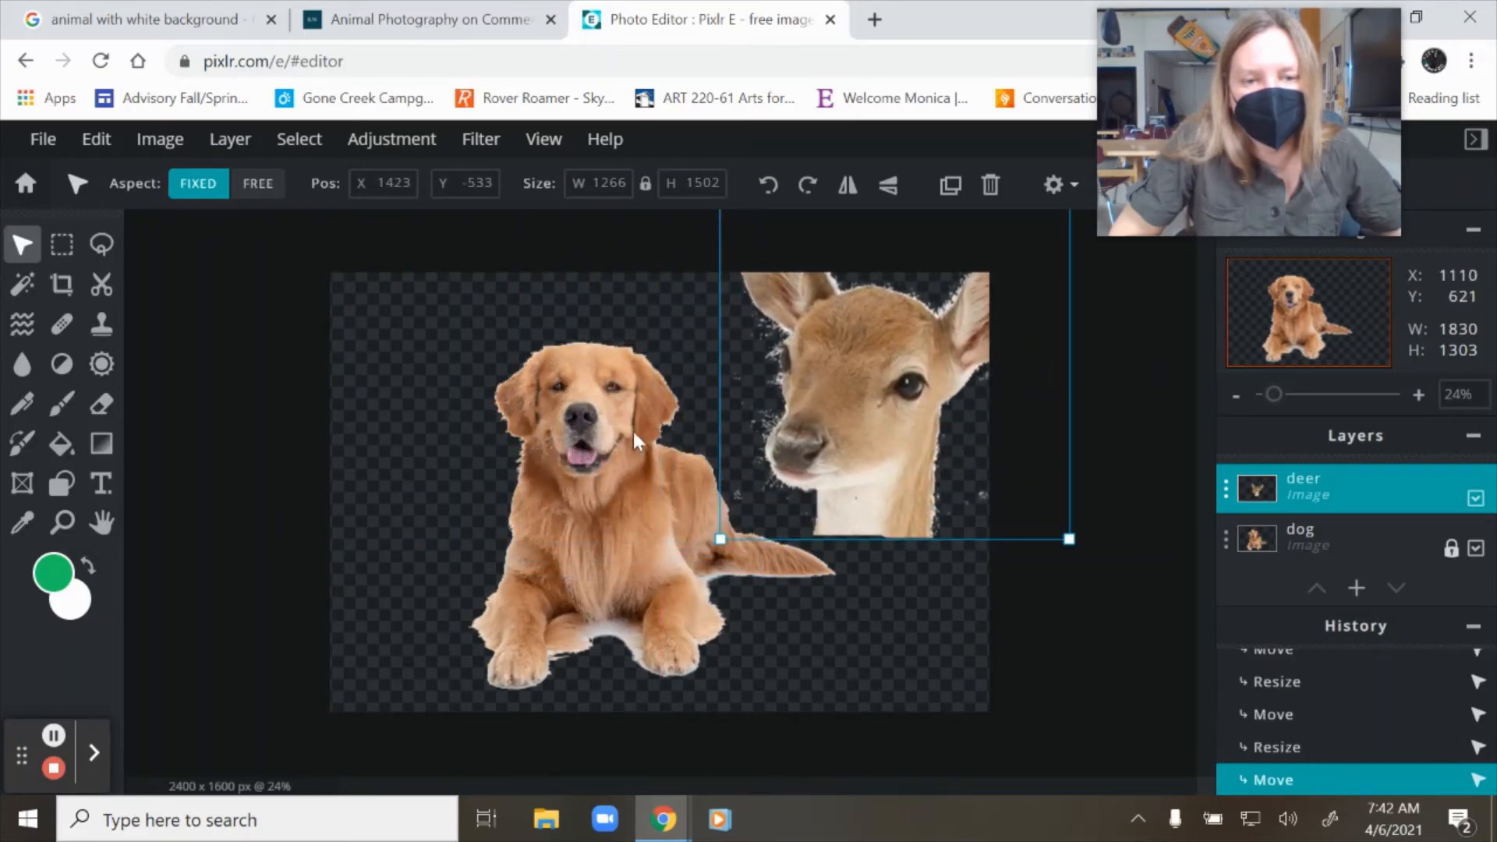
Lasso the dog's ear and side of the head farthest from the deer, delete that area from the dog layer and deselect
{"action": "left_click", "coordinate": [1342, 538]}
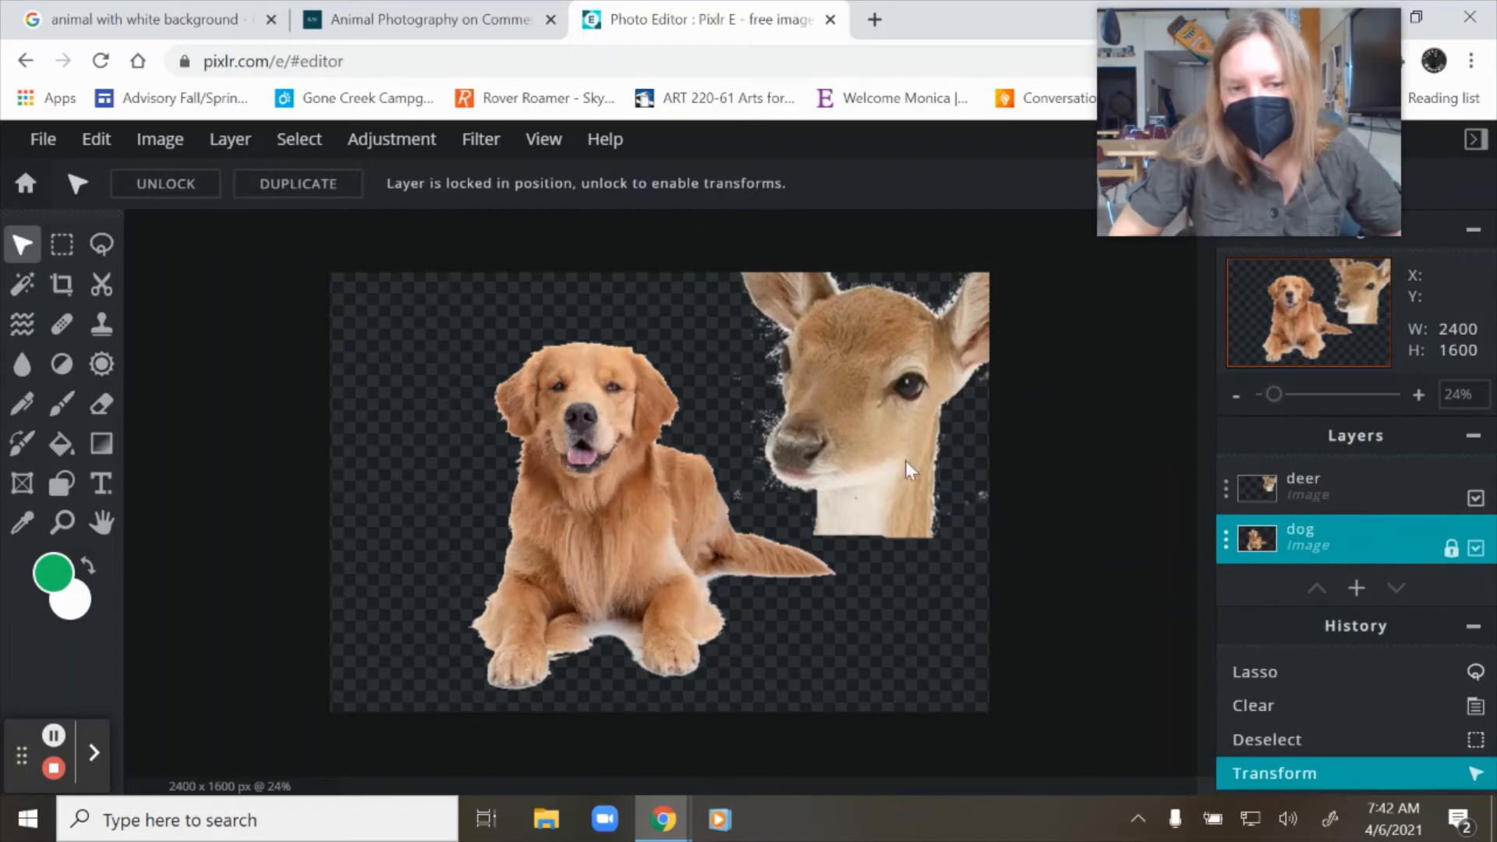
{"action": "left_click", "coordinate": [101, 244]}
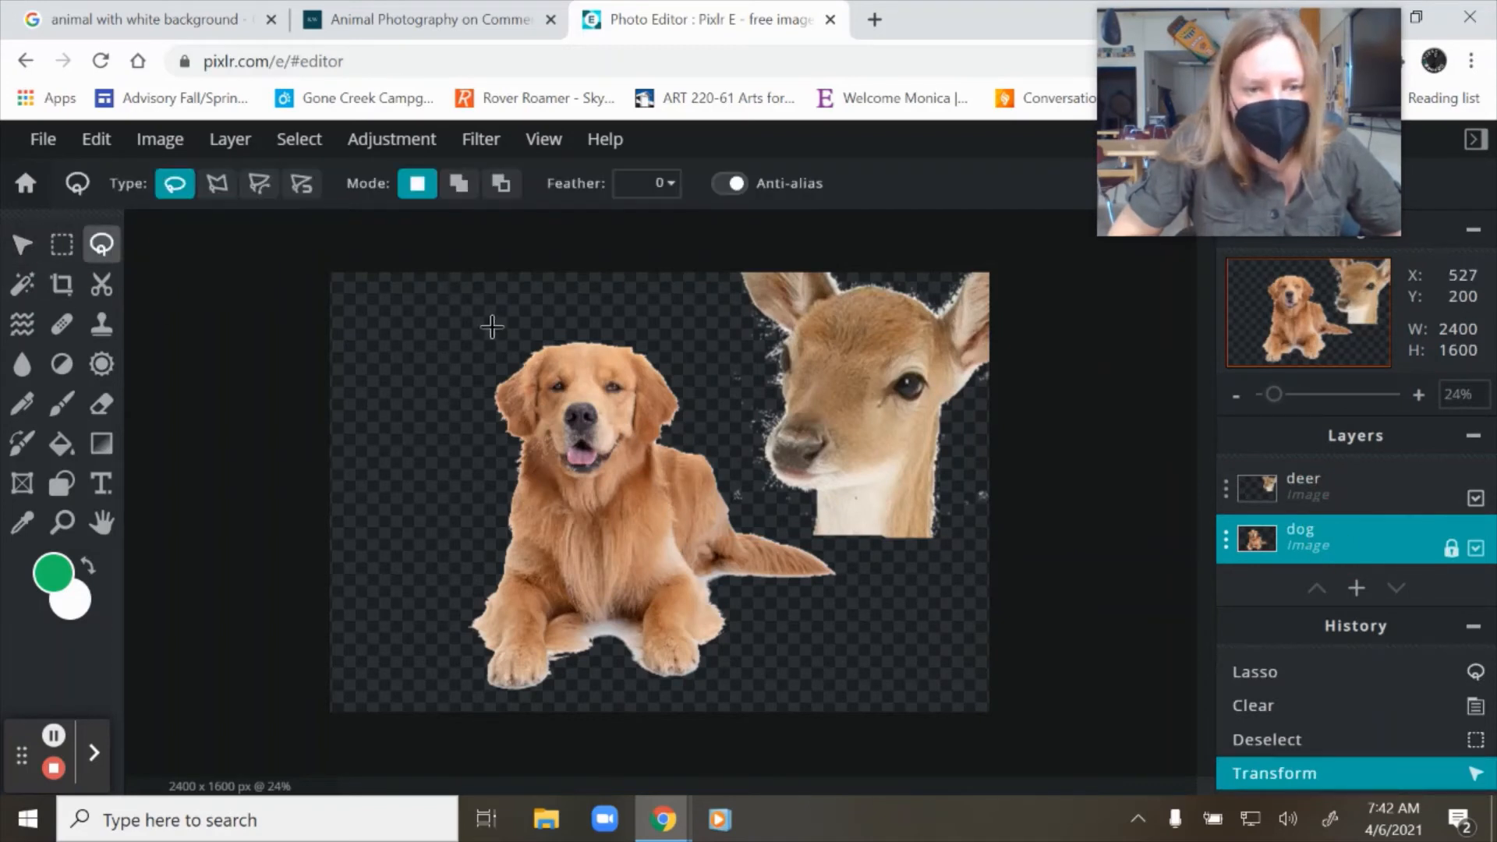
{"action": "mouse_move", "coordinate": [558, 324]}
{"action": "left_mouse_down"}
{"action": "mouse_move", "coordinate": [552, 406]}
{"action": "mouse_move", "coordinate": [524, 450]}
{"action": "mouse_move", "coordinate": [487, 420]}
{"action": "mouse_move", "coordinate": [481, 384]}
{"action": "mouse_move", "coordinate": [488, 352]}
{"action": "mouse_move", "coordinate": [553, 331]}
{"action": "left_mouse_up"}
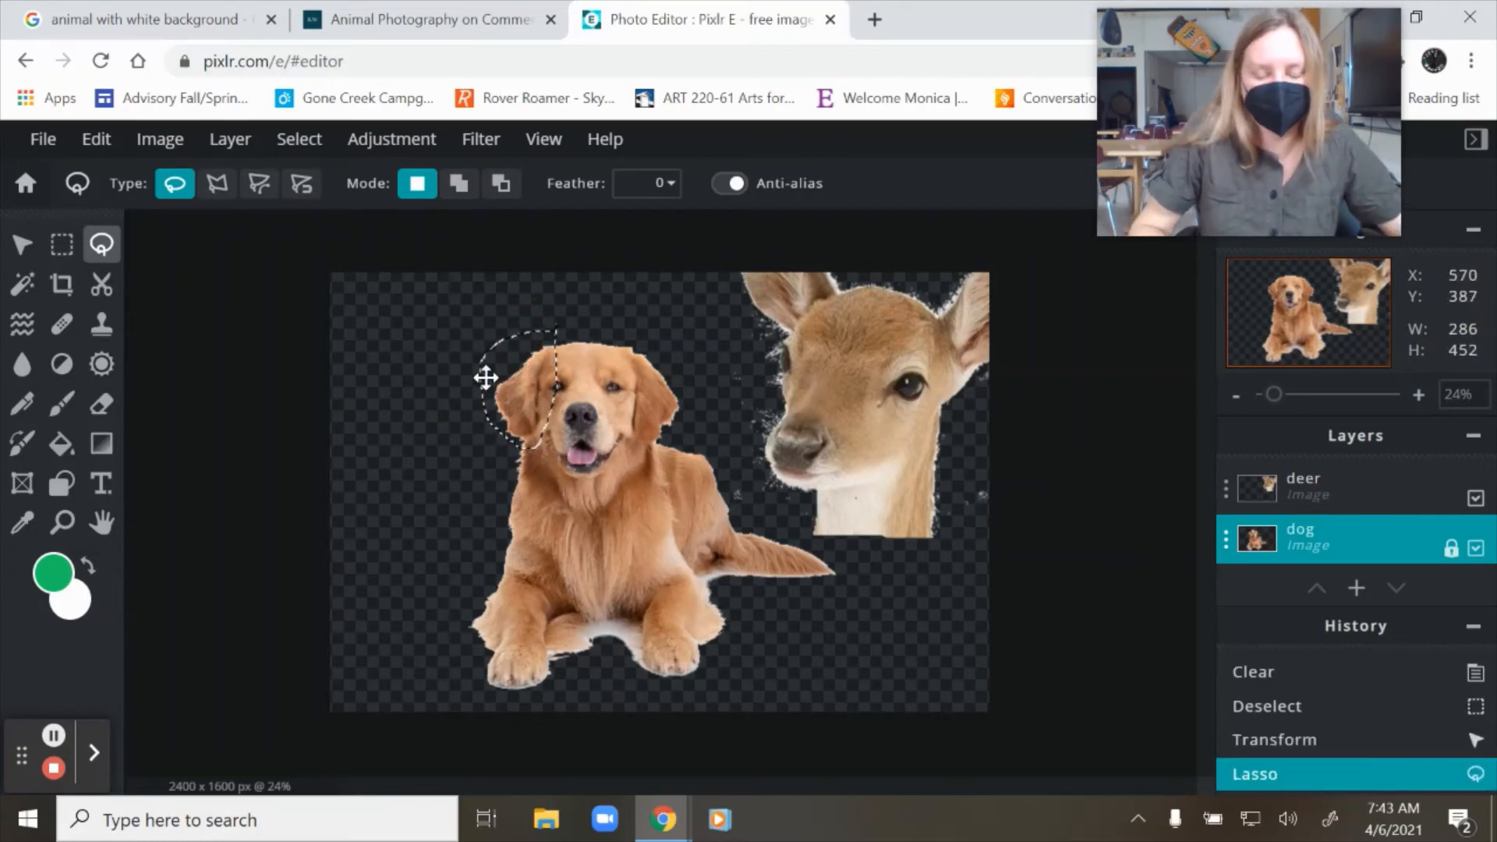
{"action": "key", "text": "Delete"}
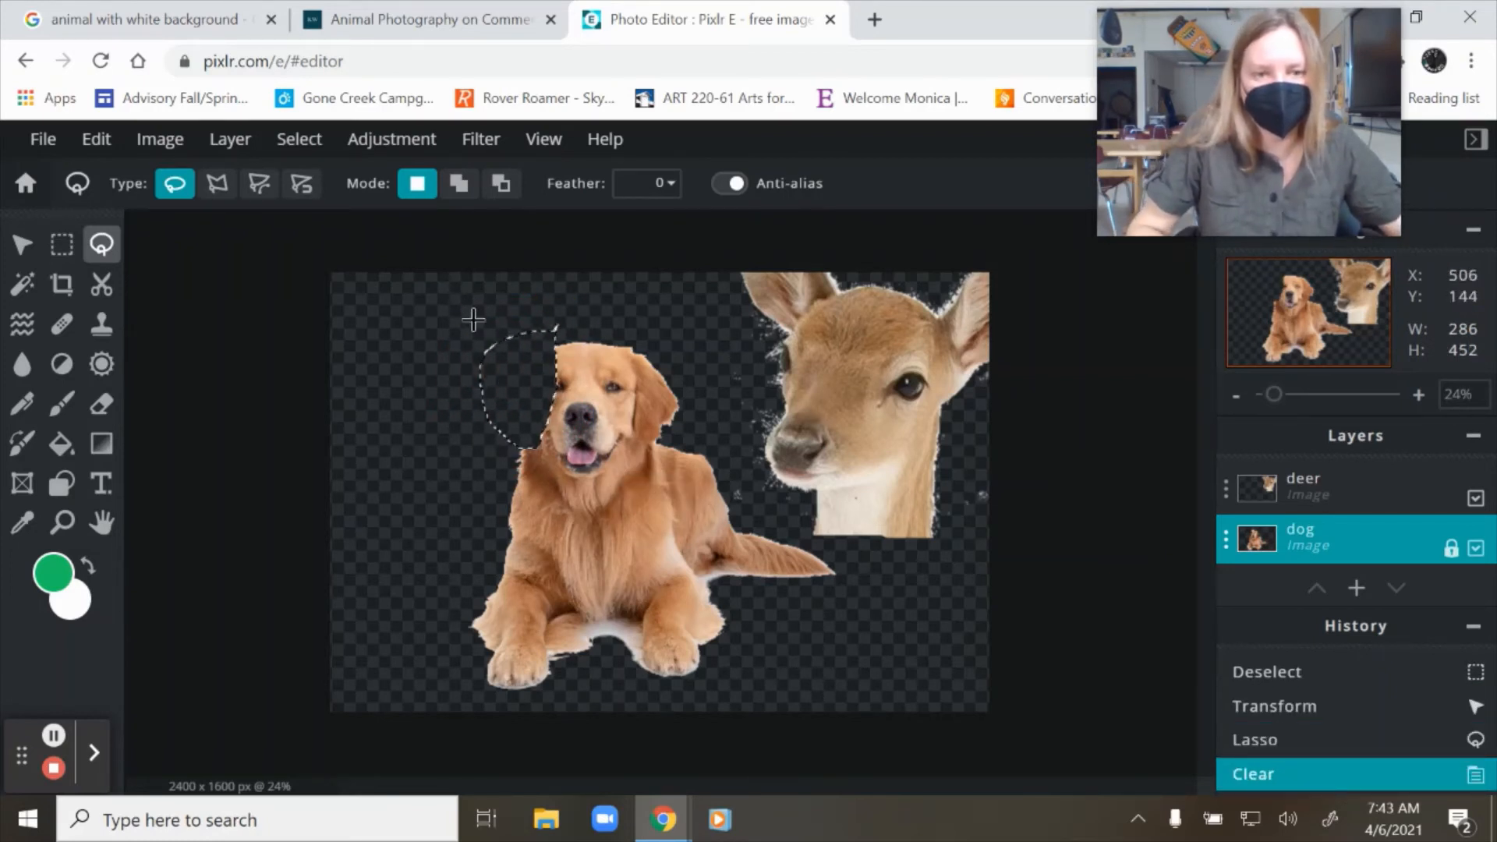
{"action": "mouse_move", "coordinate": [466, 322]}
{"action": "left_mouse_down"}
{"action": "mouse_move", "coordinate": [461, 395]}
{"action": "mouse_move", "coordinate": [527, 468]}
{"action": "mouse_move", "coordinate": [514, 437]}
{"action": "left_mouse_up"}
{"action": "key", "text": "ctrl+z"}
{"action": "left_click", "coordinate": [586, 321]}
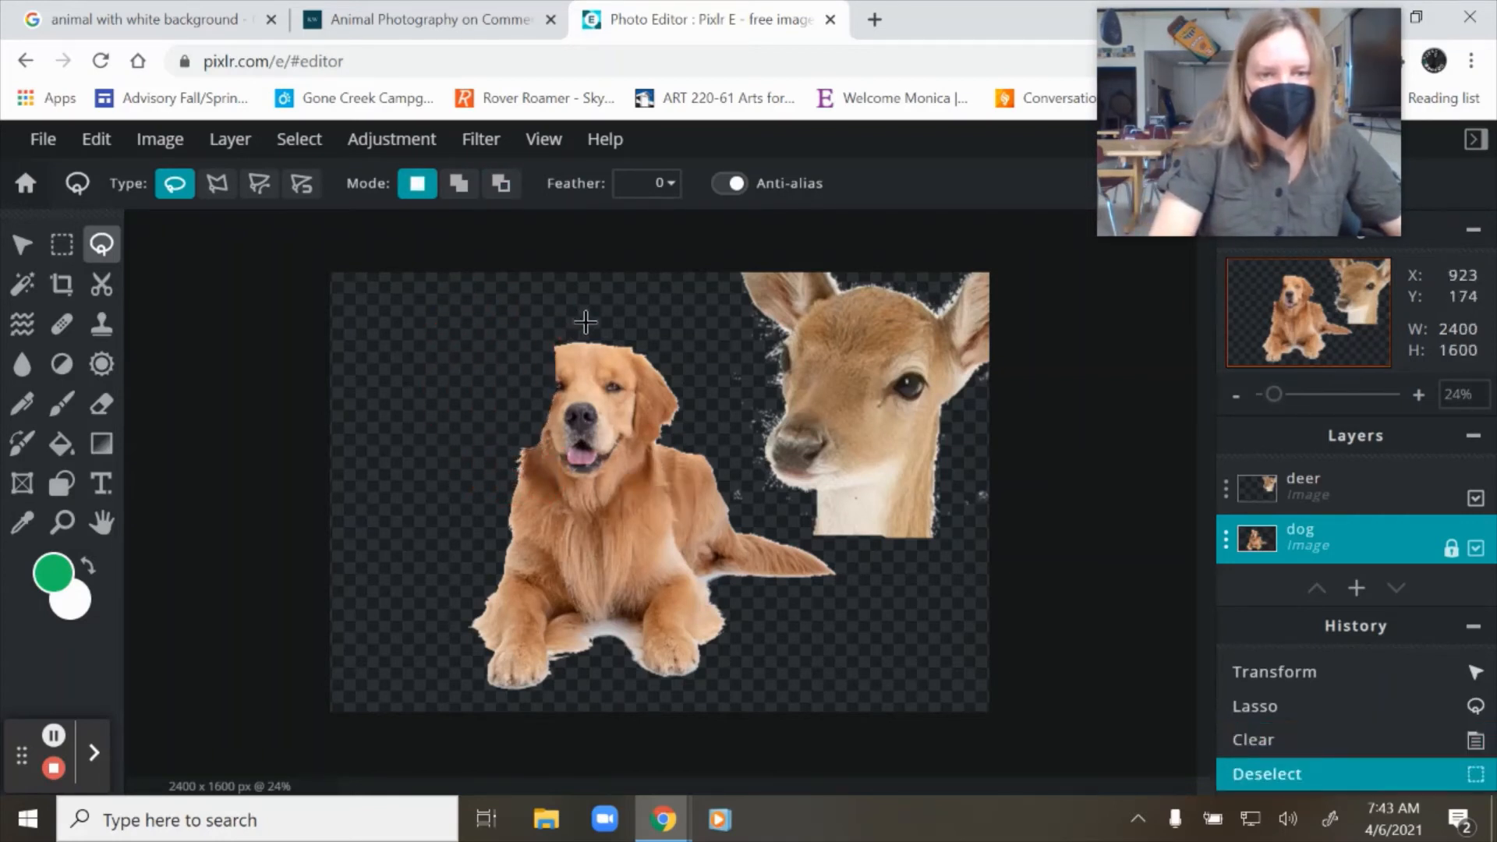
Lasso the rest of the dog's head down to the neck, delete it from the dog layer and deselect
{"action": "mouse_move", "coordinate": [589, 333]}
{"action": "left_mouse_down"}
{"action": "mouse_move", "coordinate": [546, 336]}
{"action": "mouse_move", "coordinate": [527, 394]}
{"action": "mouse_move", "coordinate": [540, 439]}
{"action": "mouse_move", "coordinate": [579, 476]}
{"action": "mouse_move", "coordinate": [653, 448]}
{"action": "mouse_move", "coordinate": [677, 416]}
{"action": "mouse_move", "coordinate": [675, 372]}
{"action": "mouse_move", "coordinate": [586, 333]}
{"action": "left_mouse_up"}
{"action": "key", "text": "Delete"}
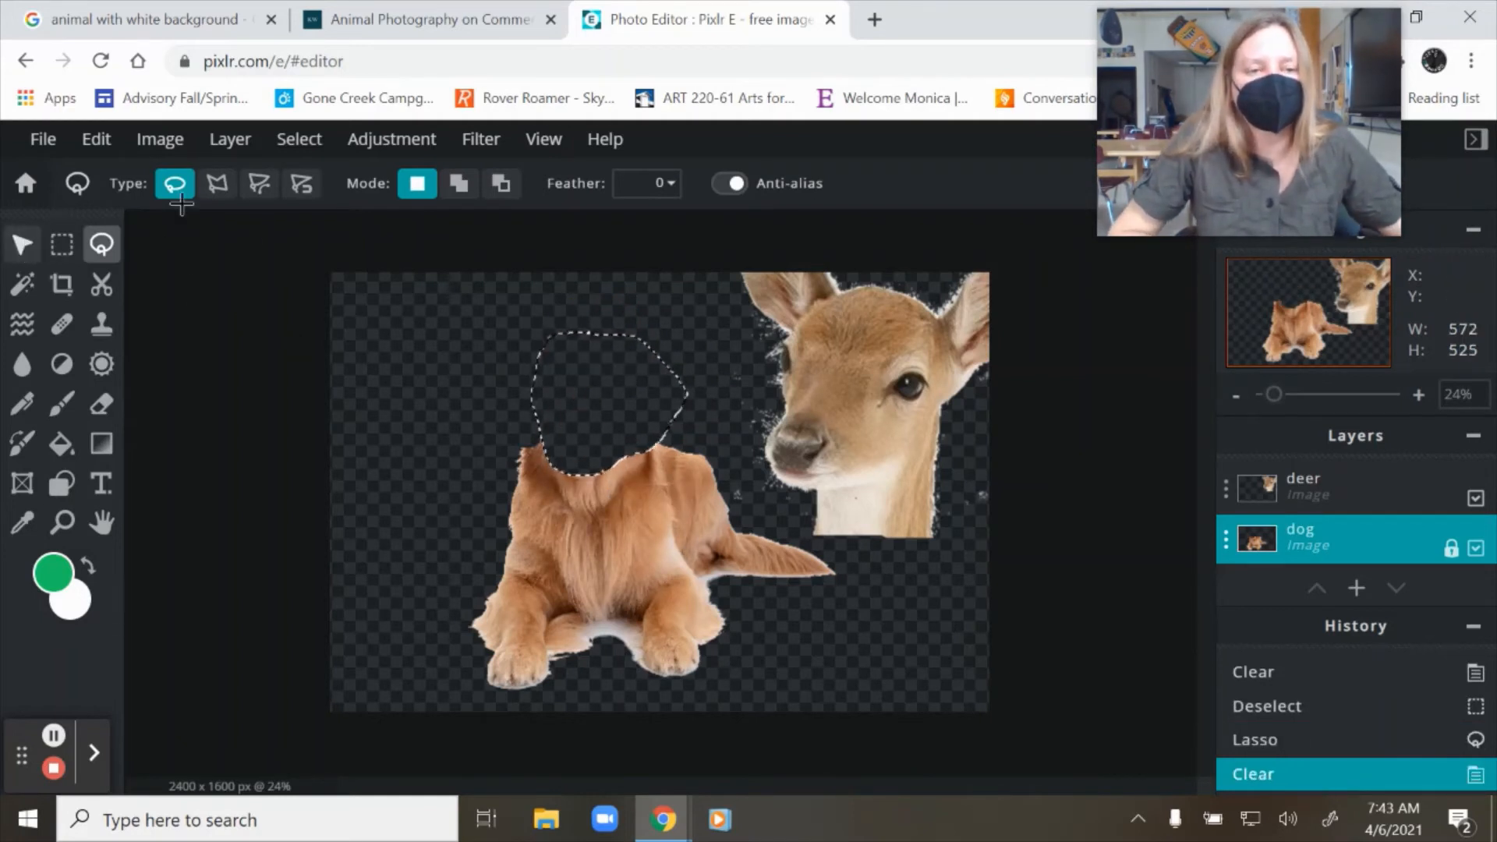
{"action": "left_click", "coordinate": [300, 144]}
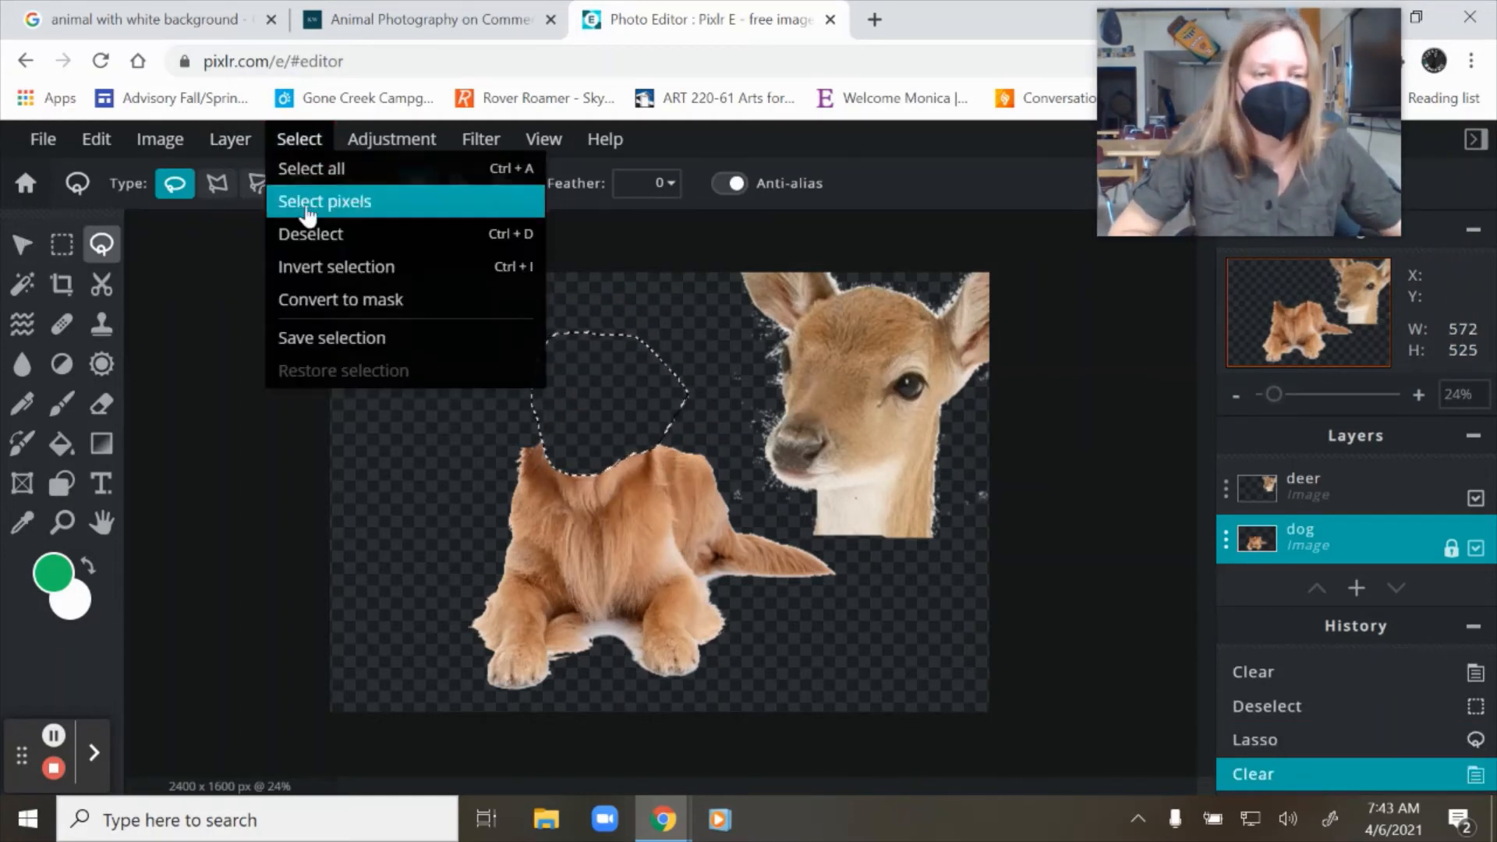
{"action": "left_click", "coordinate": [327, 234]}
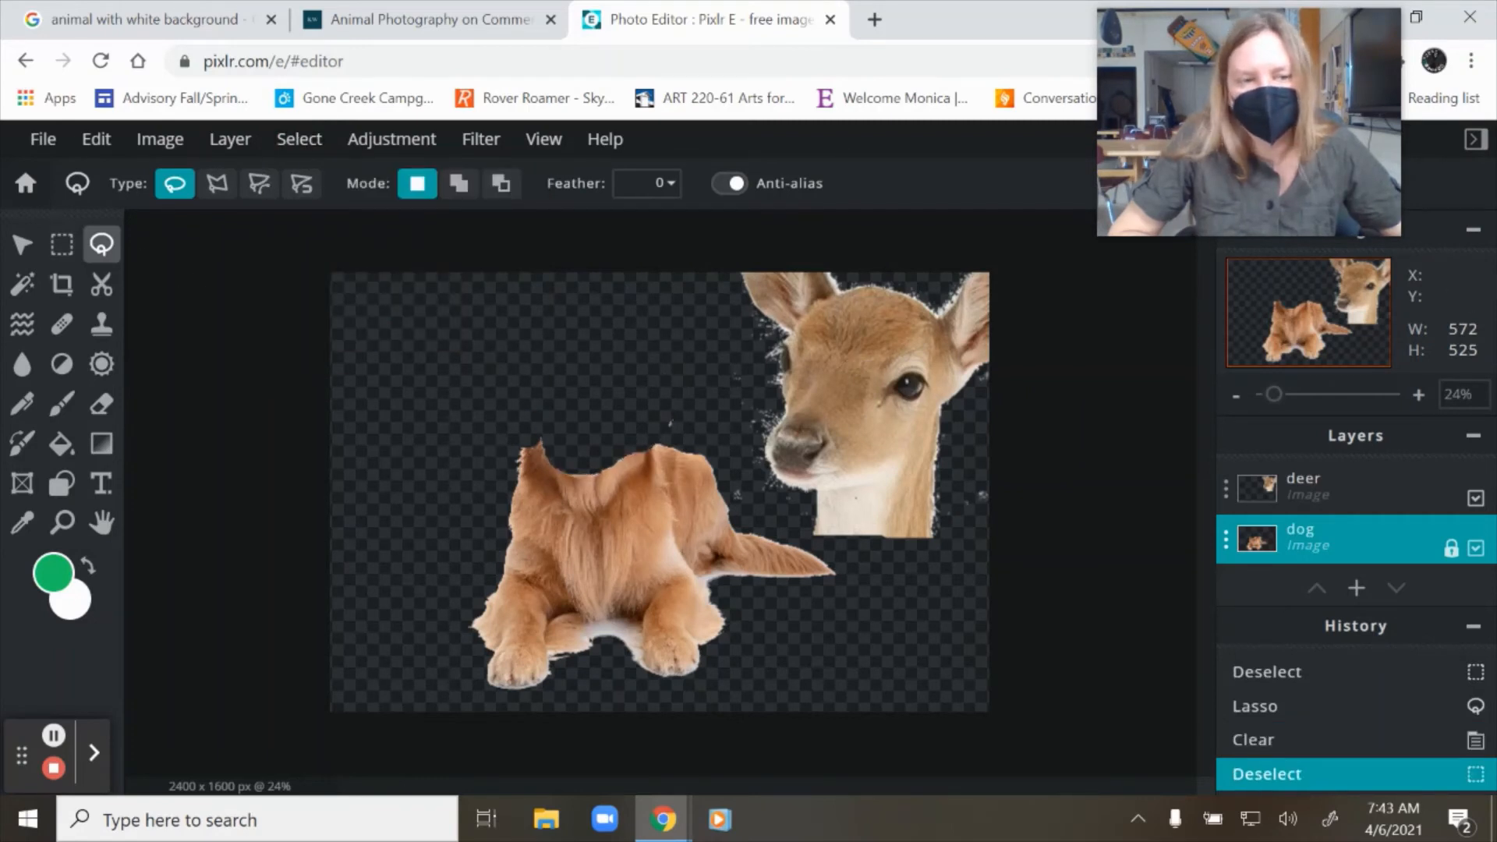
Move the deer's head onto the dog's neck and scale it to about 1164 × 1381 px
{"action": "left_click", "coordinate": [37, 248]}
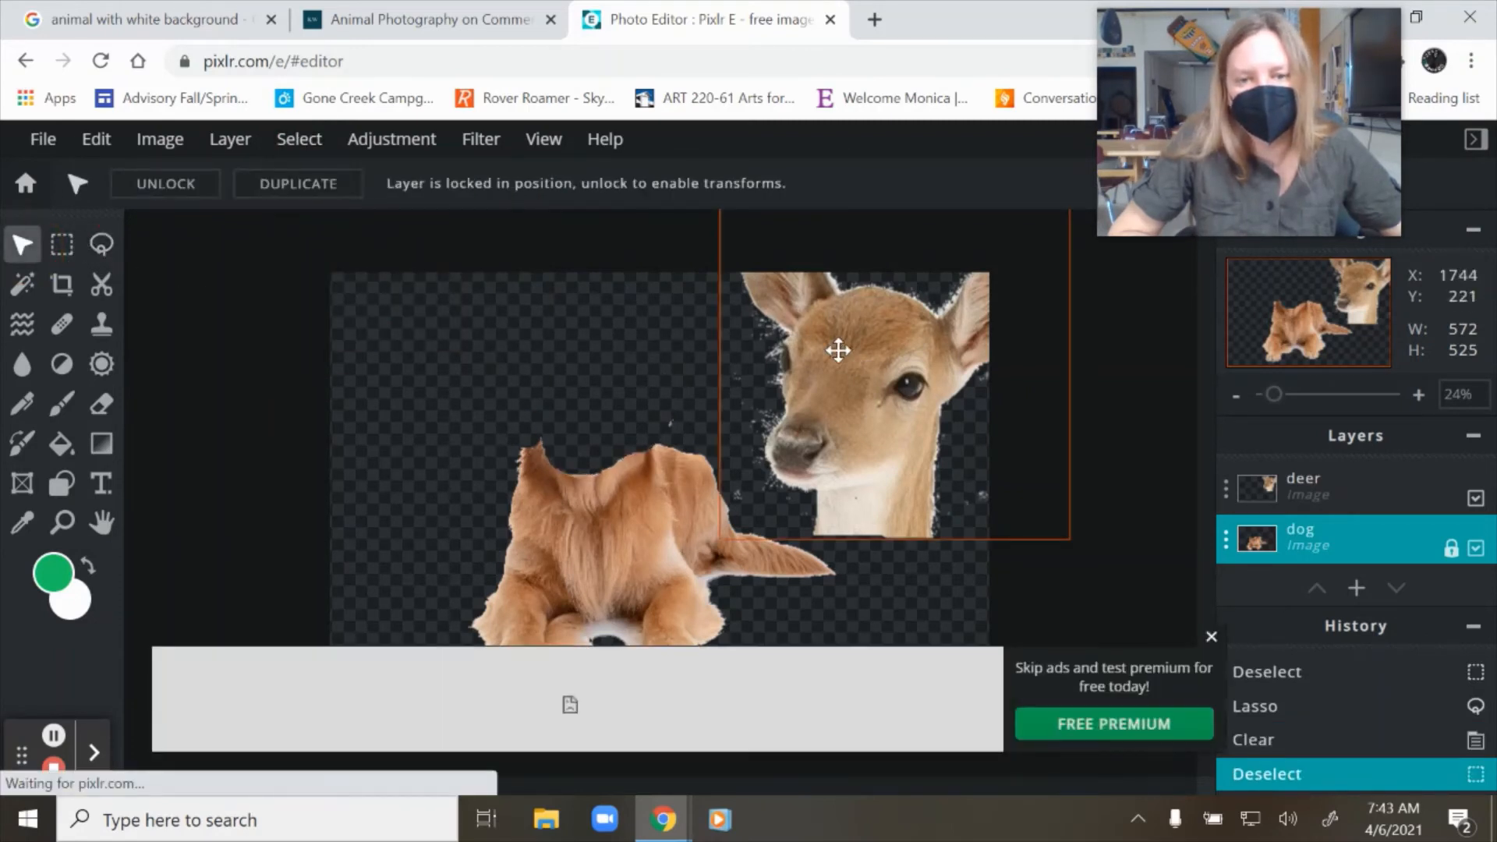
{"action": "left_click_drag", "start_coordinate": [831, 345], "coordinate": [574, 344]}
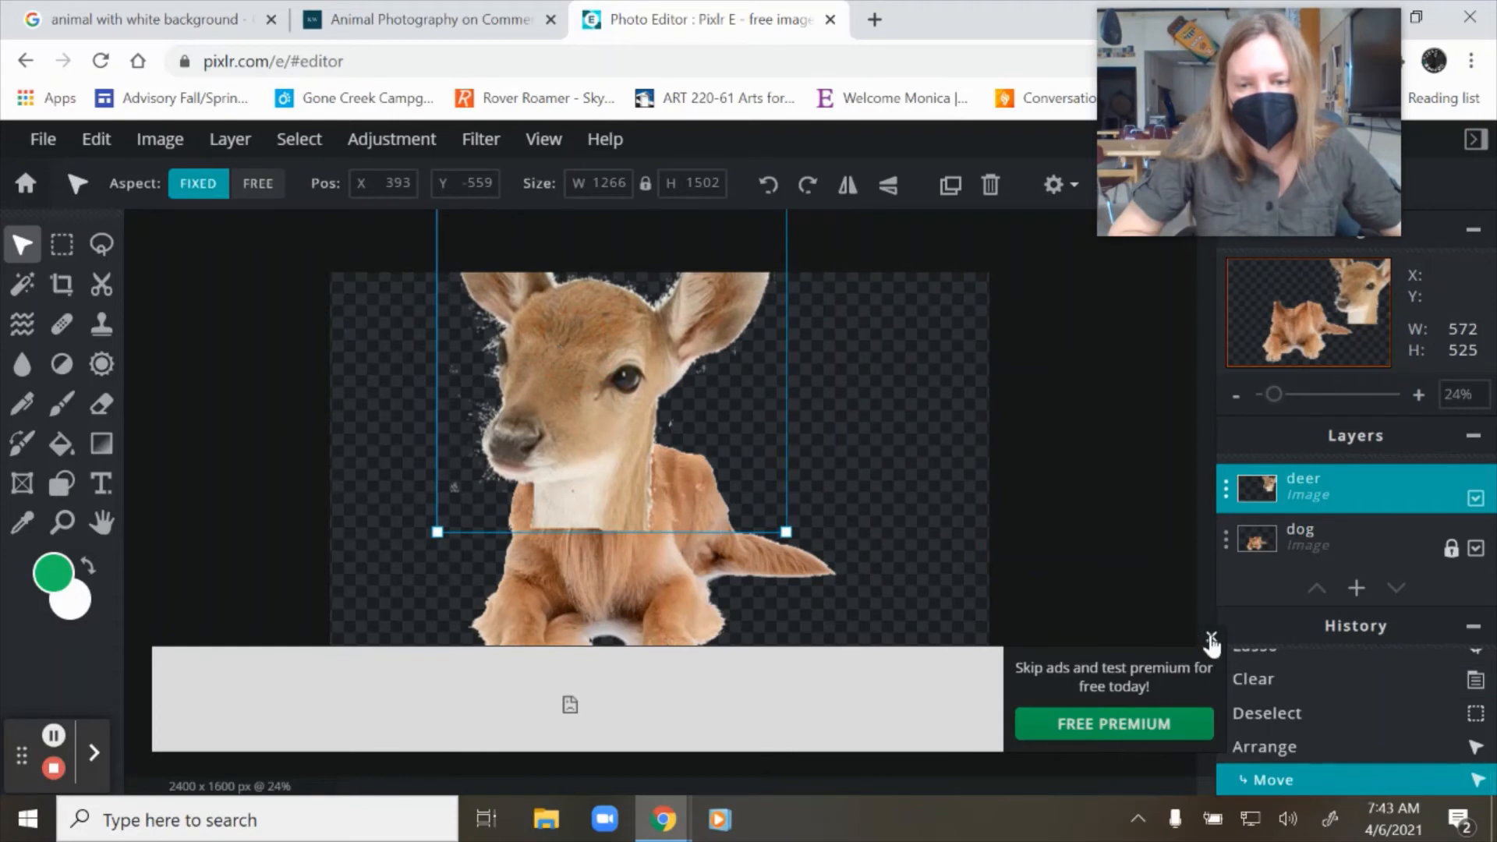
{"action": "left_click", "coordinate": [1211, 639]}
{"action": "left_click_drag", "start_coordinate": [784, 532], "coordinate": [731, 494]}
{"action": "left_click_drag", "start_coordinate": [595, 391], "coordinate": [608, 424]}
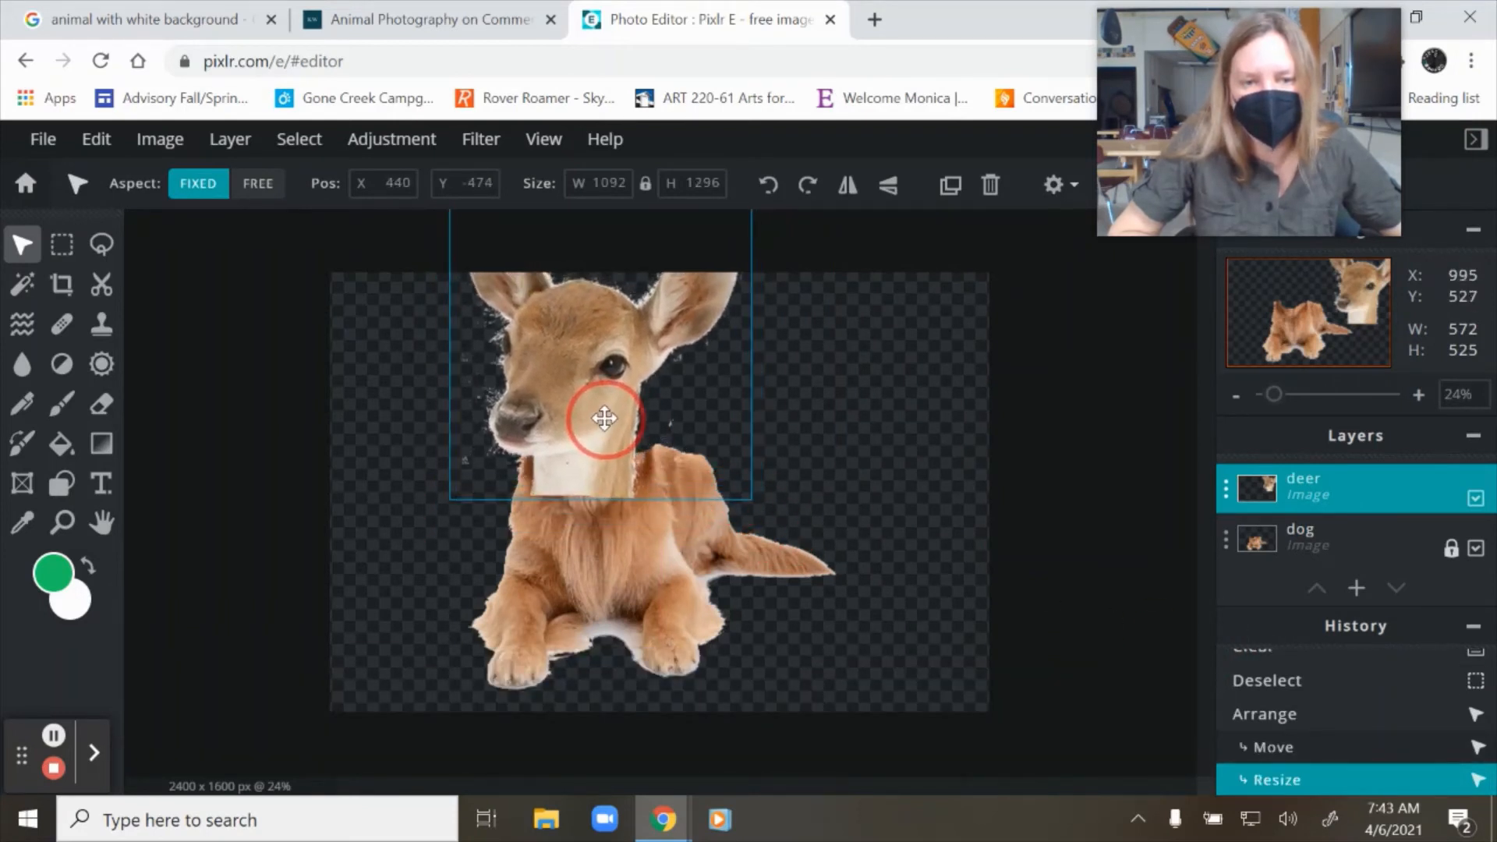
{"action": "left_click_drag", "start_coordinate": [754, 507], "coordinate": [775, 530]}
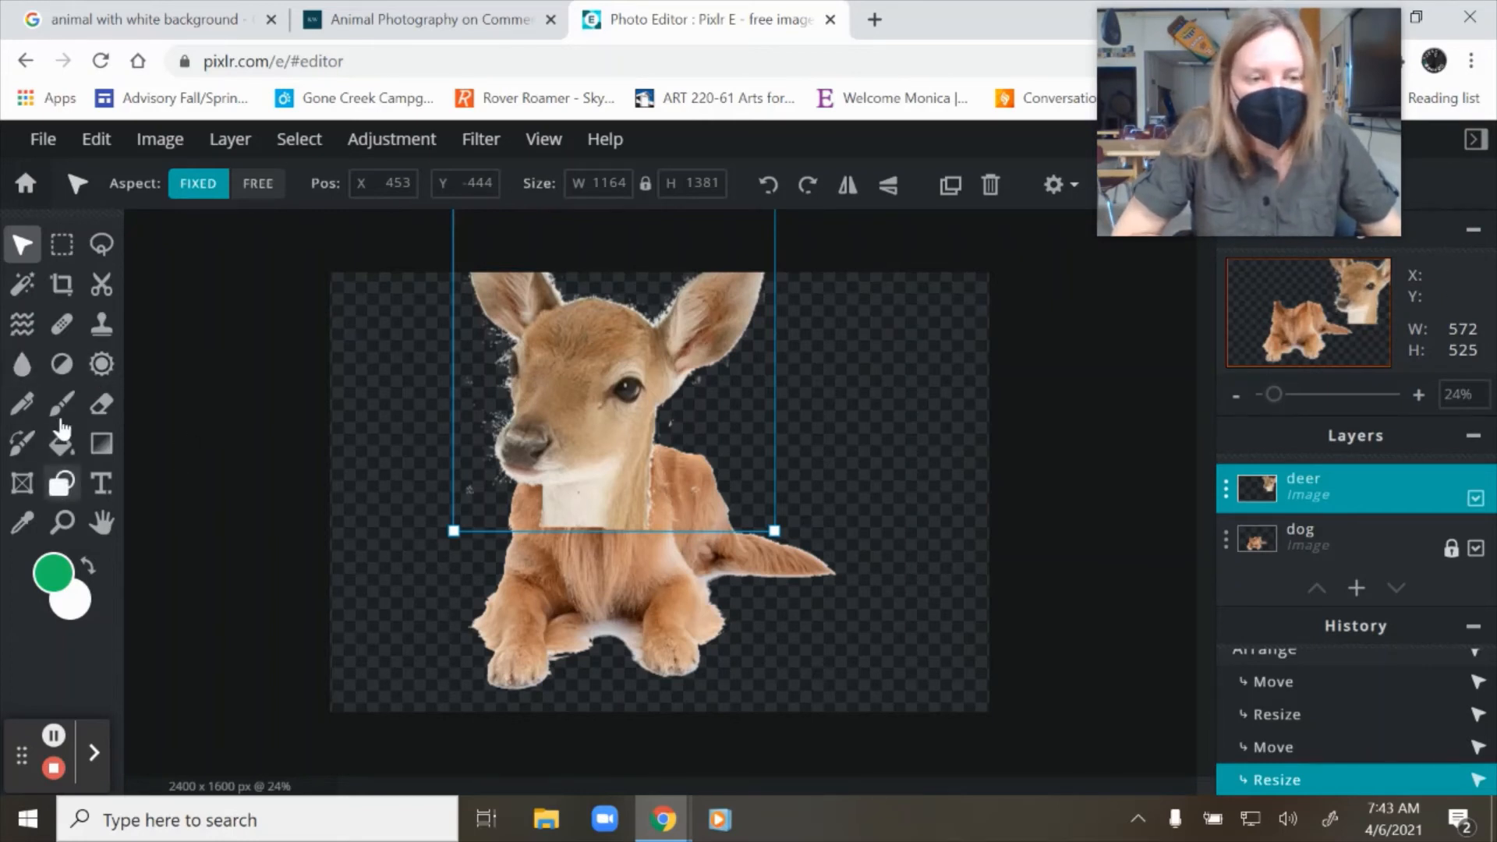
Erase the stray white fringe around the deer's ears, face and neck on the deer layer with a size 81 eraser
{"action": "left_click", "coordinate": [102, 404]}
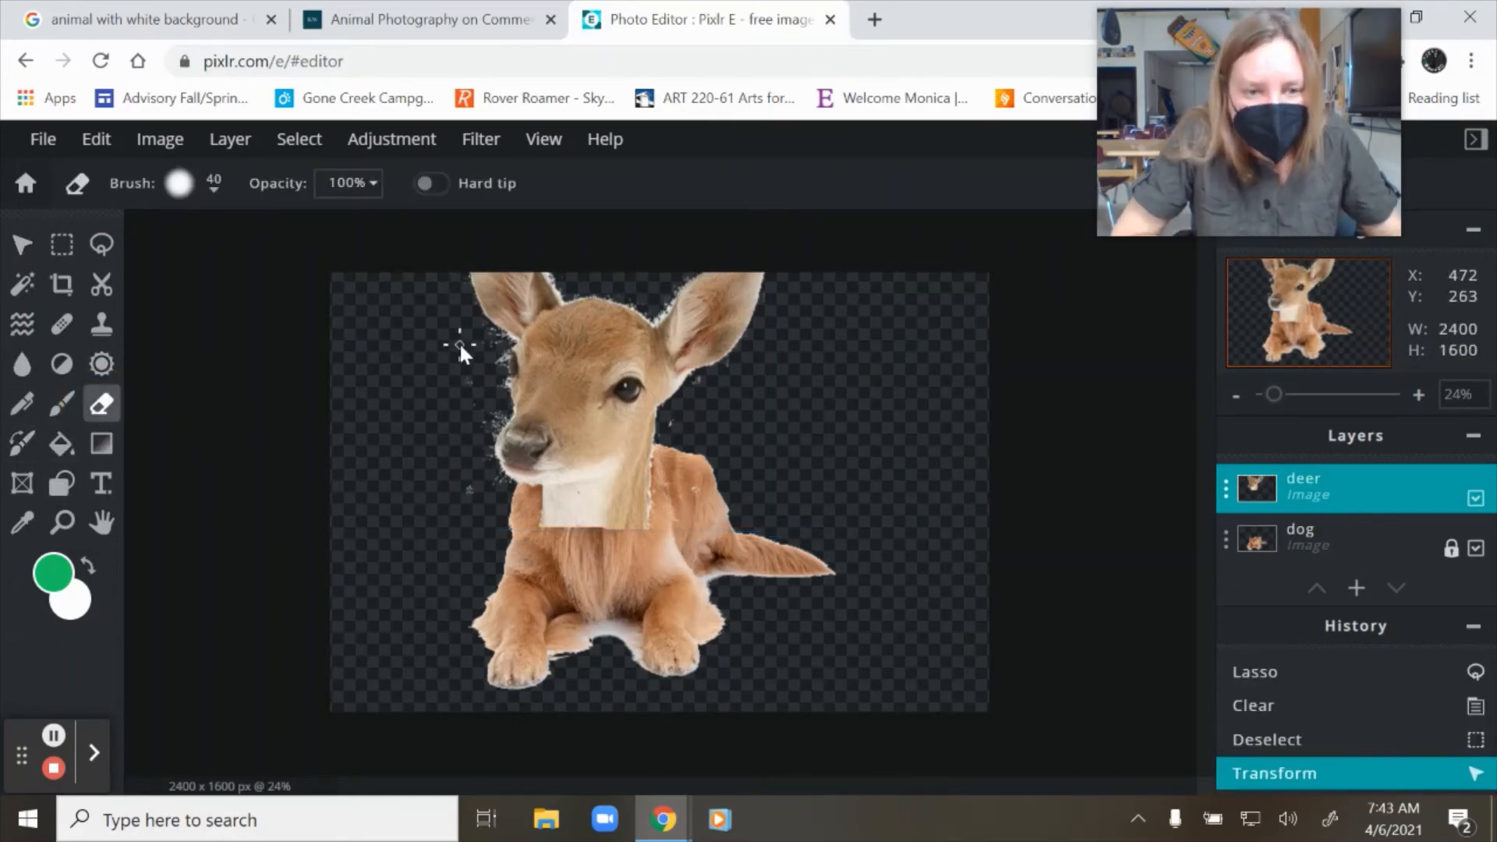
{"action": "left_click", "coordinate": [218, 185]}
{"action": "left_click_drag", "start_coordinate": [230, 273], "coordinate": [259, 266]}
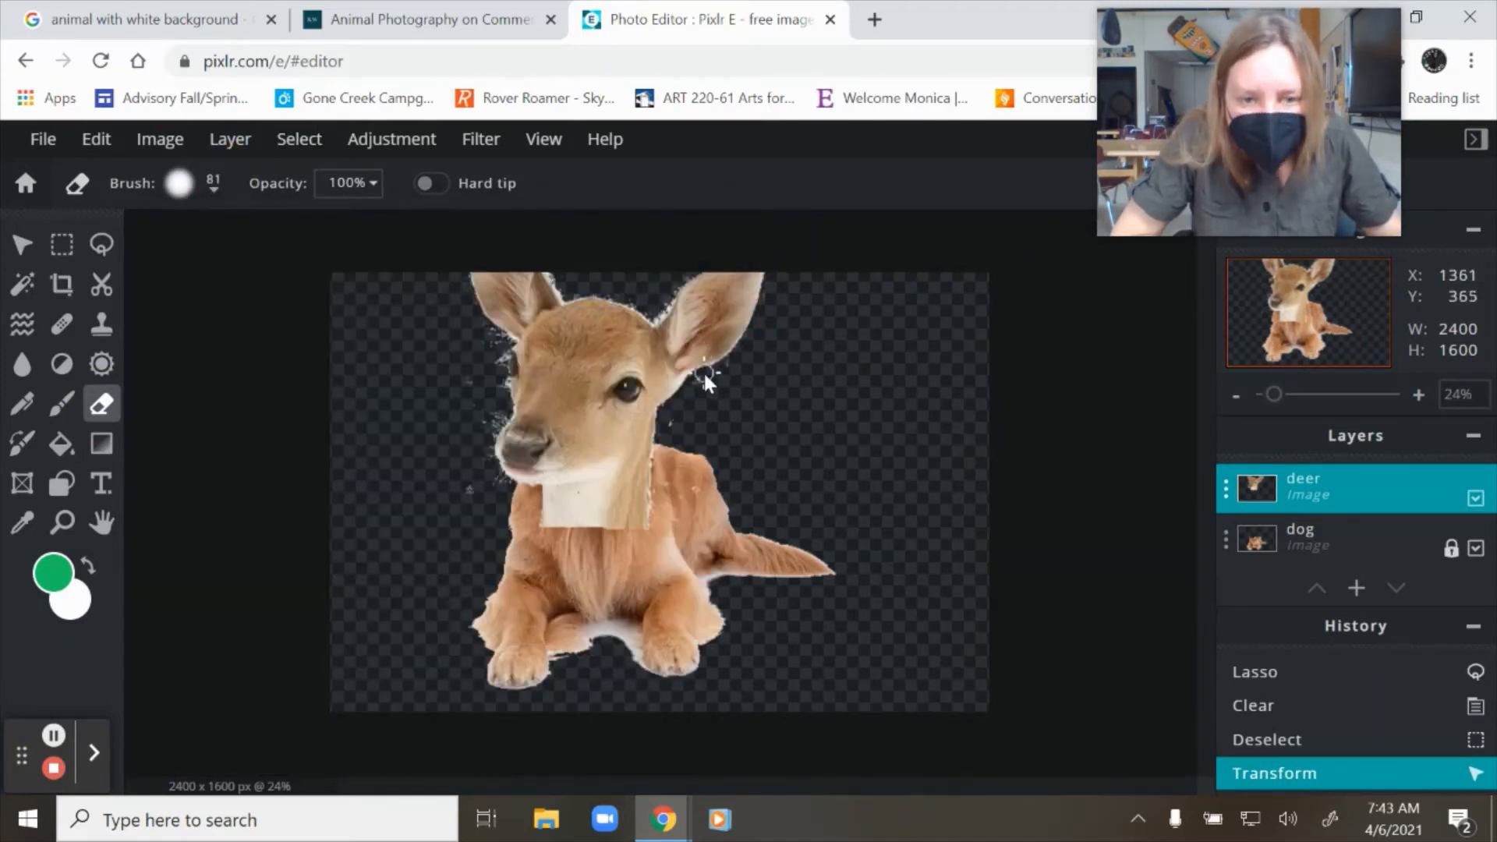
{"action": "left_click_drag", "start_coordinate": [694, 381], "coordinate": [671, 458]}
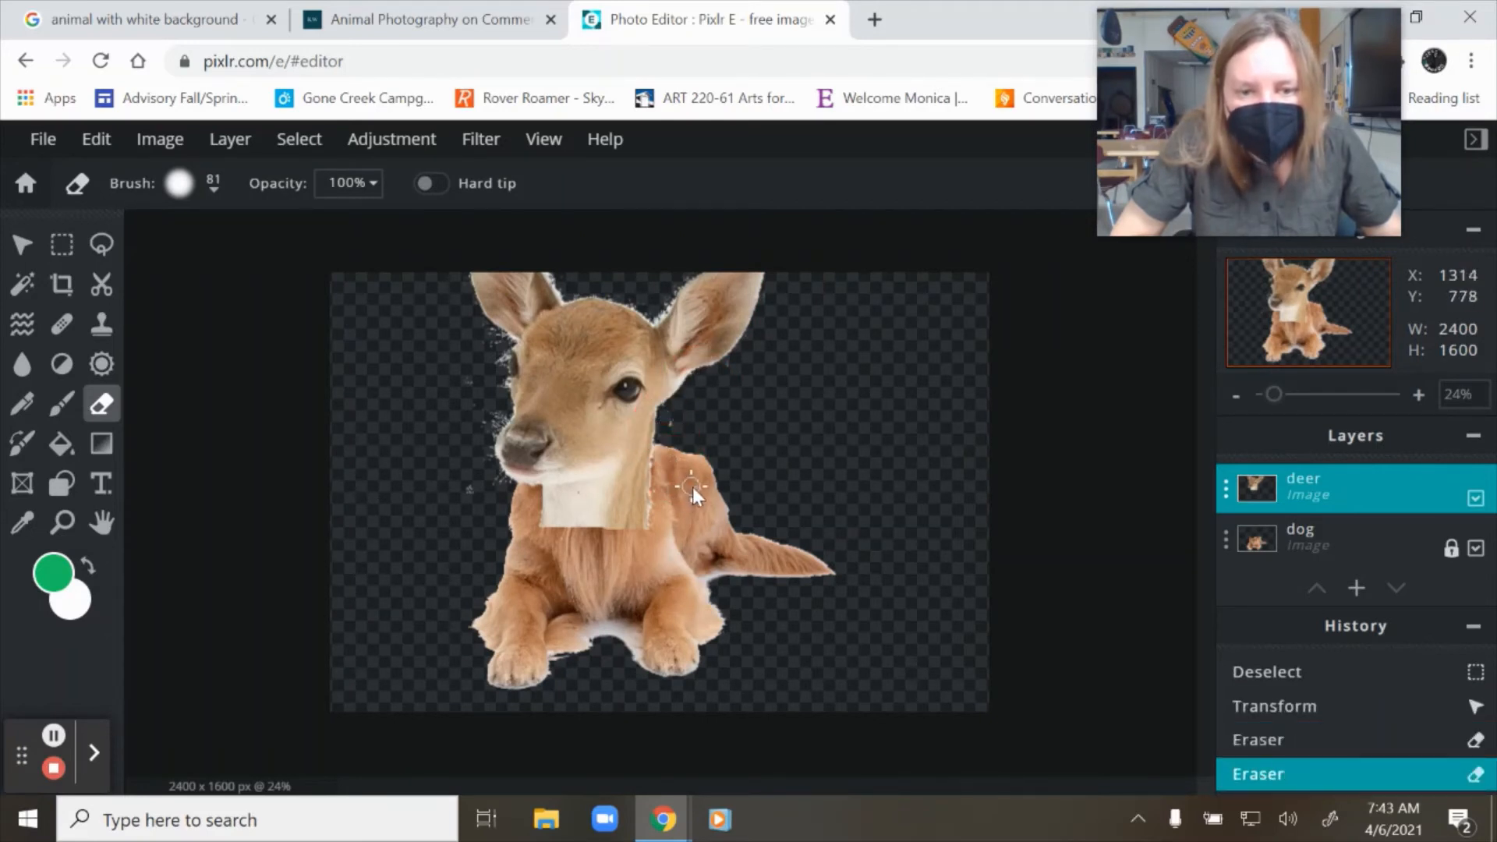
{"action": "left_click", "coordinate": [692, 488]}
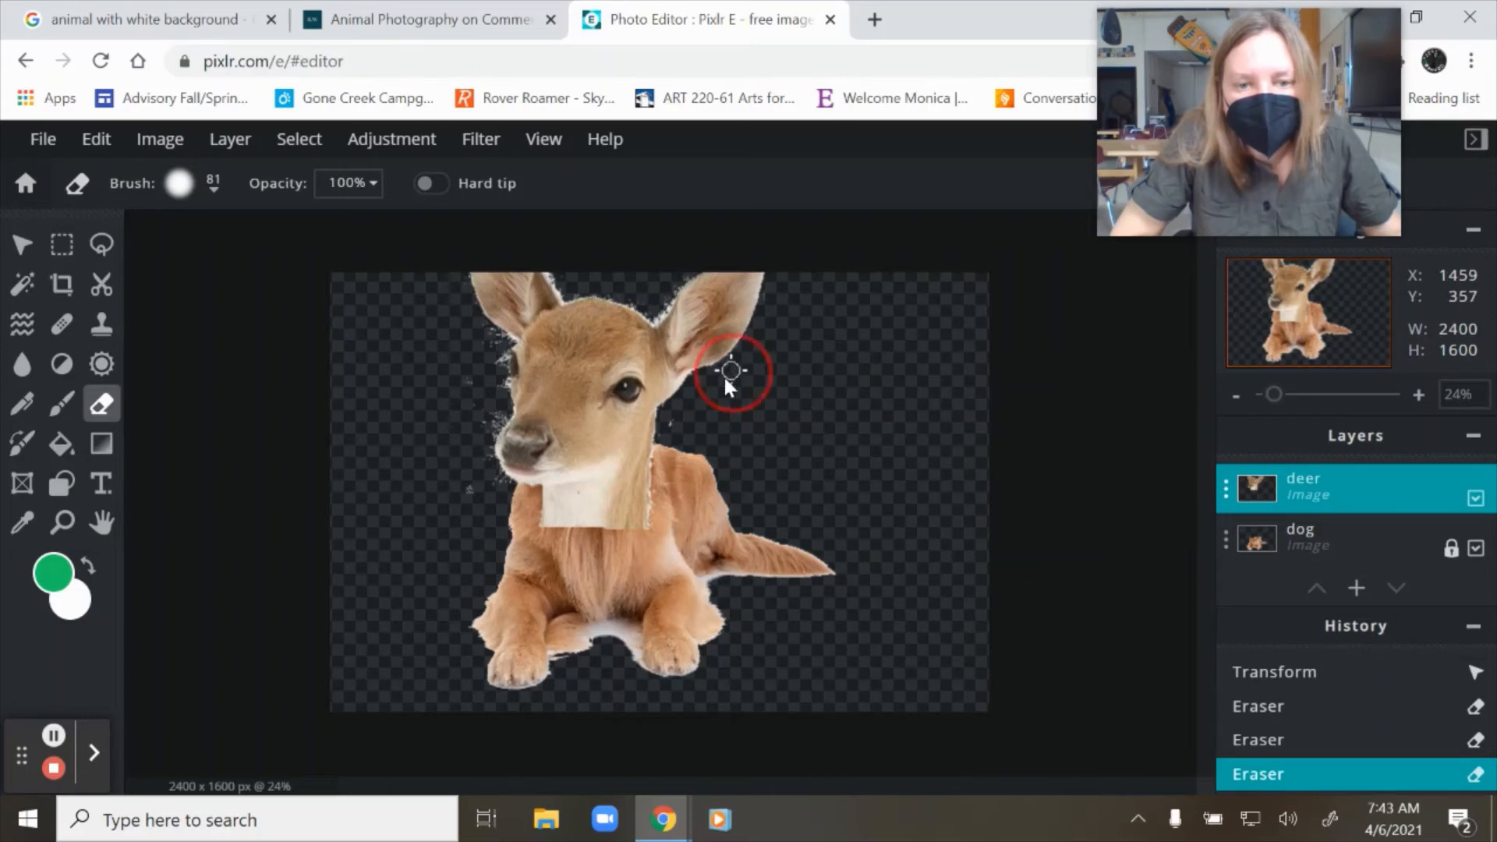
{"action": "left_click_drag", "start_coordinate": [725, 374], "coordinate": [645, 438]}
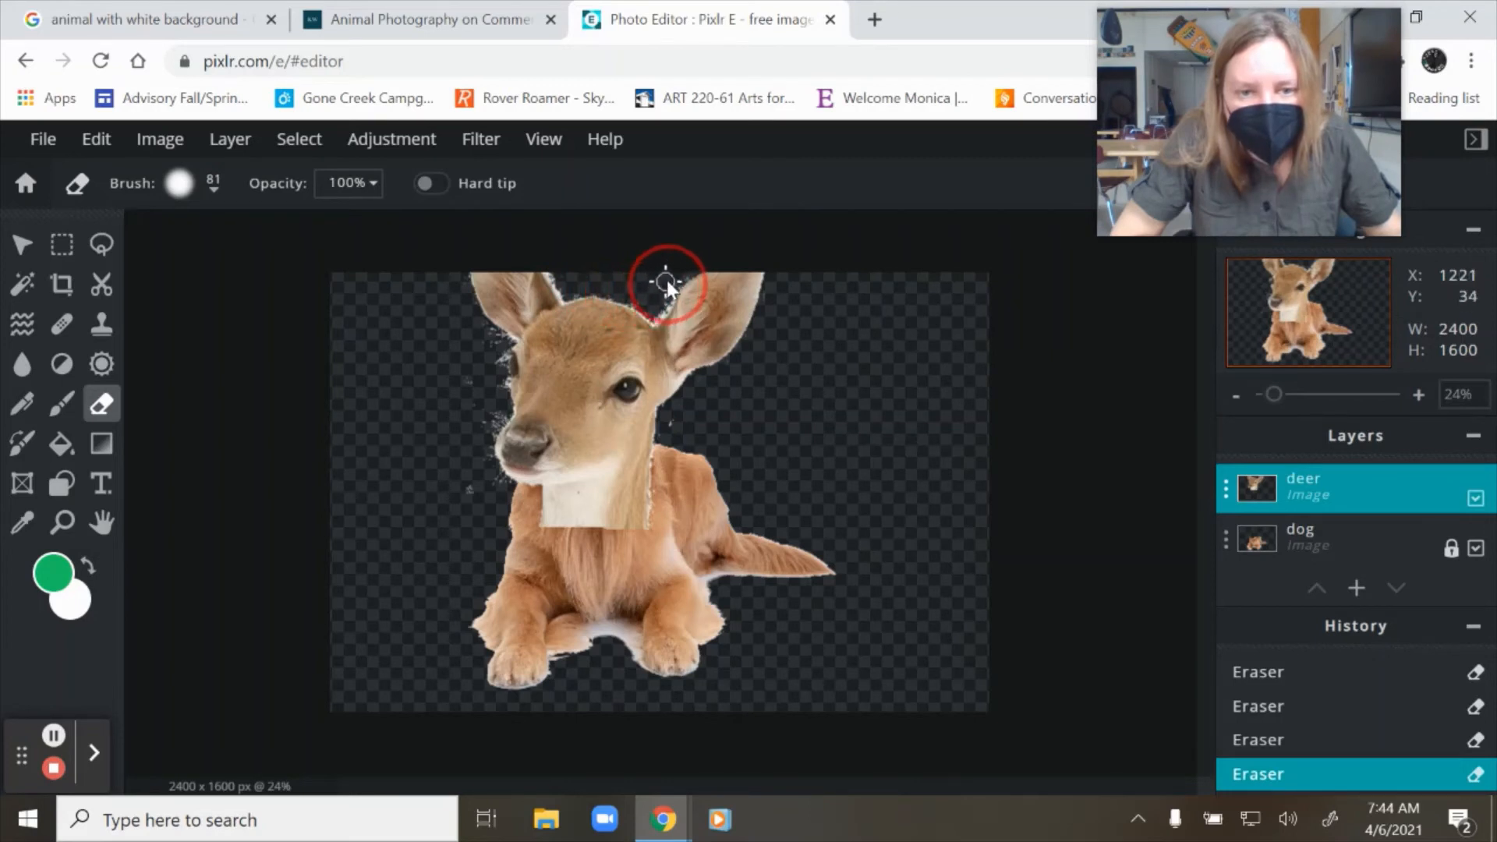
{"action": "left_click_drag", "start_coordinate": [672, 283], "coordinate": [684, 267]}
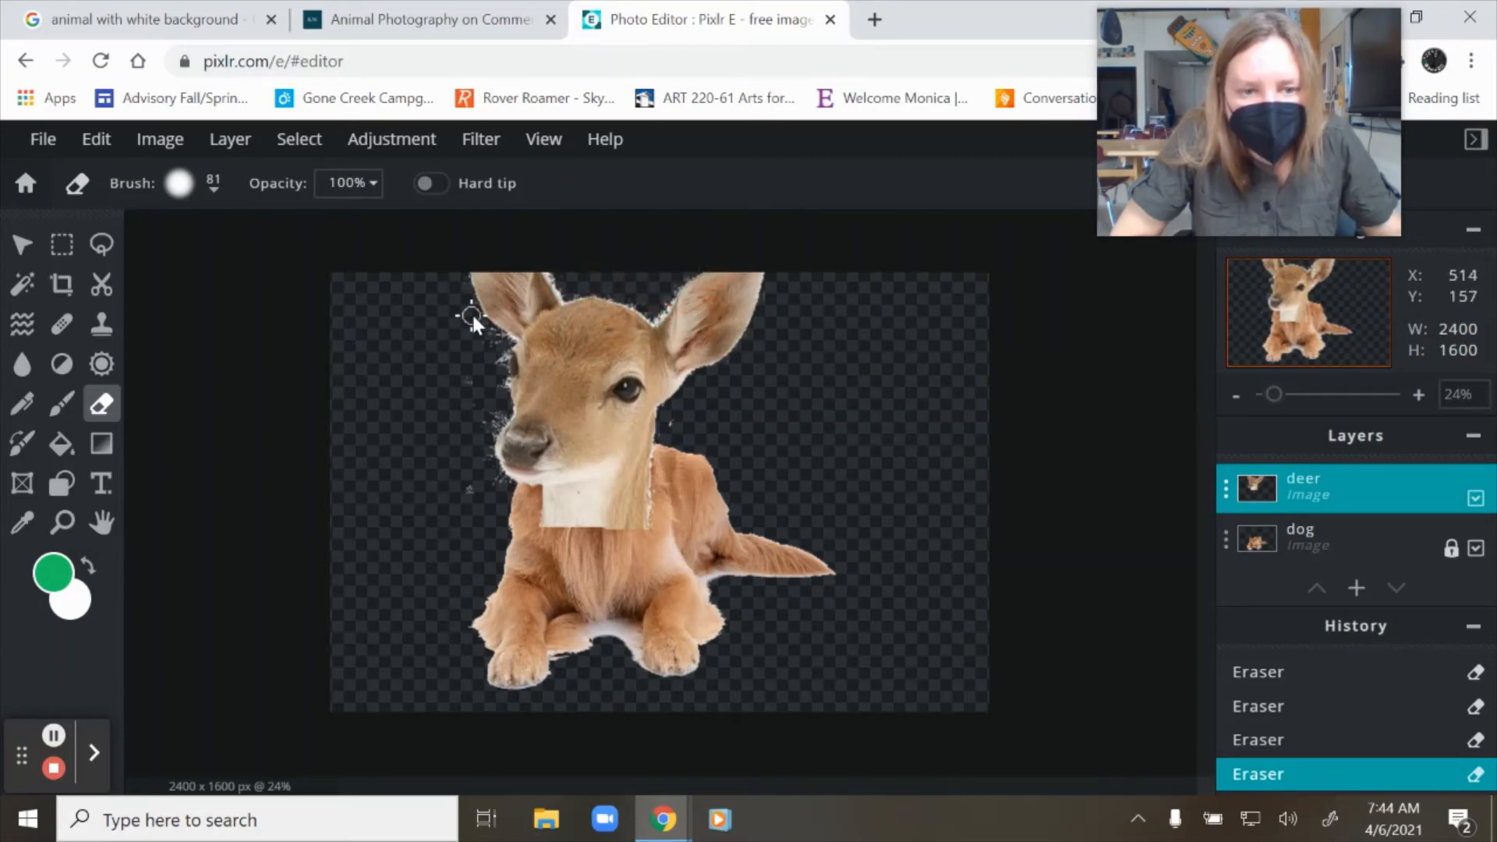
{"action": "mouse_move", "coordinate": [474, 319]}
{"action": "left_mouse_down"}
{"action": "mouse_move", "coordinate": [504, 341]}
{"action": "mouse_move", "coordinate": [497, 398]}
{"action": "mouse_move", "coordinate": [464, 387]}
{"action": "mouse_move", "coordinate": [461, 367]}
{"action": "mouse_move", "coordinate": [480, 420]}
{"action": "mouse_move", "coordinate": [497, 417]}
{"action": "mouse_move", "coordinate": [469, 493]}
{"action": "left_mouse_up"}
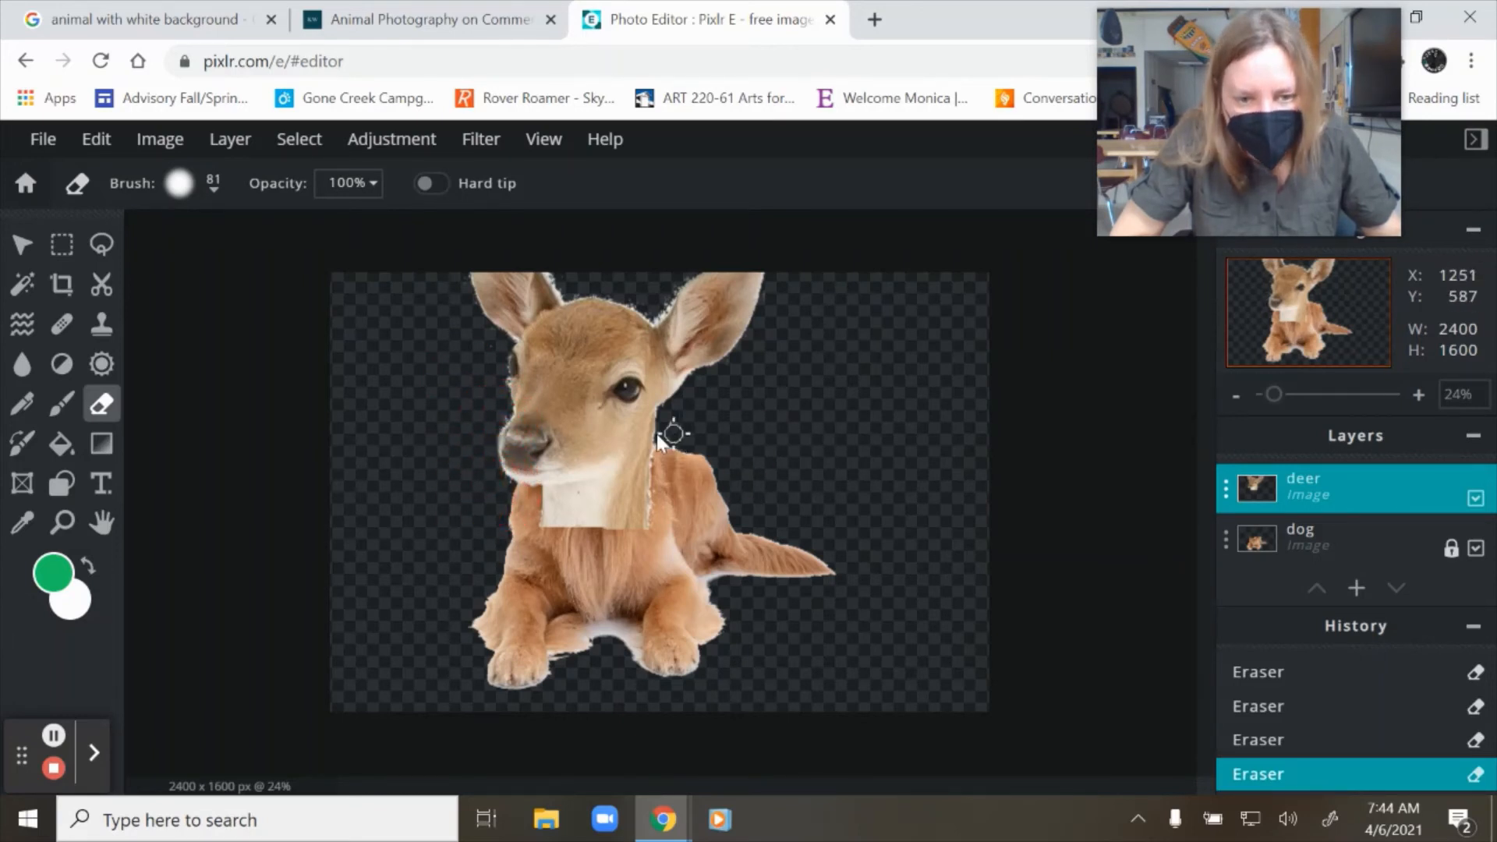
{"action": "left_click", "coordinate": [490, 344]}
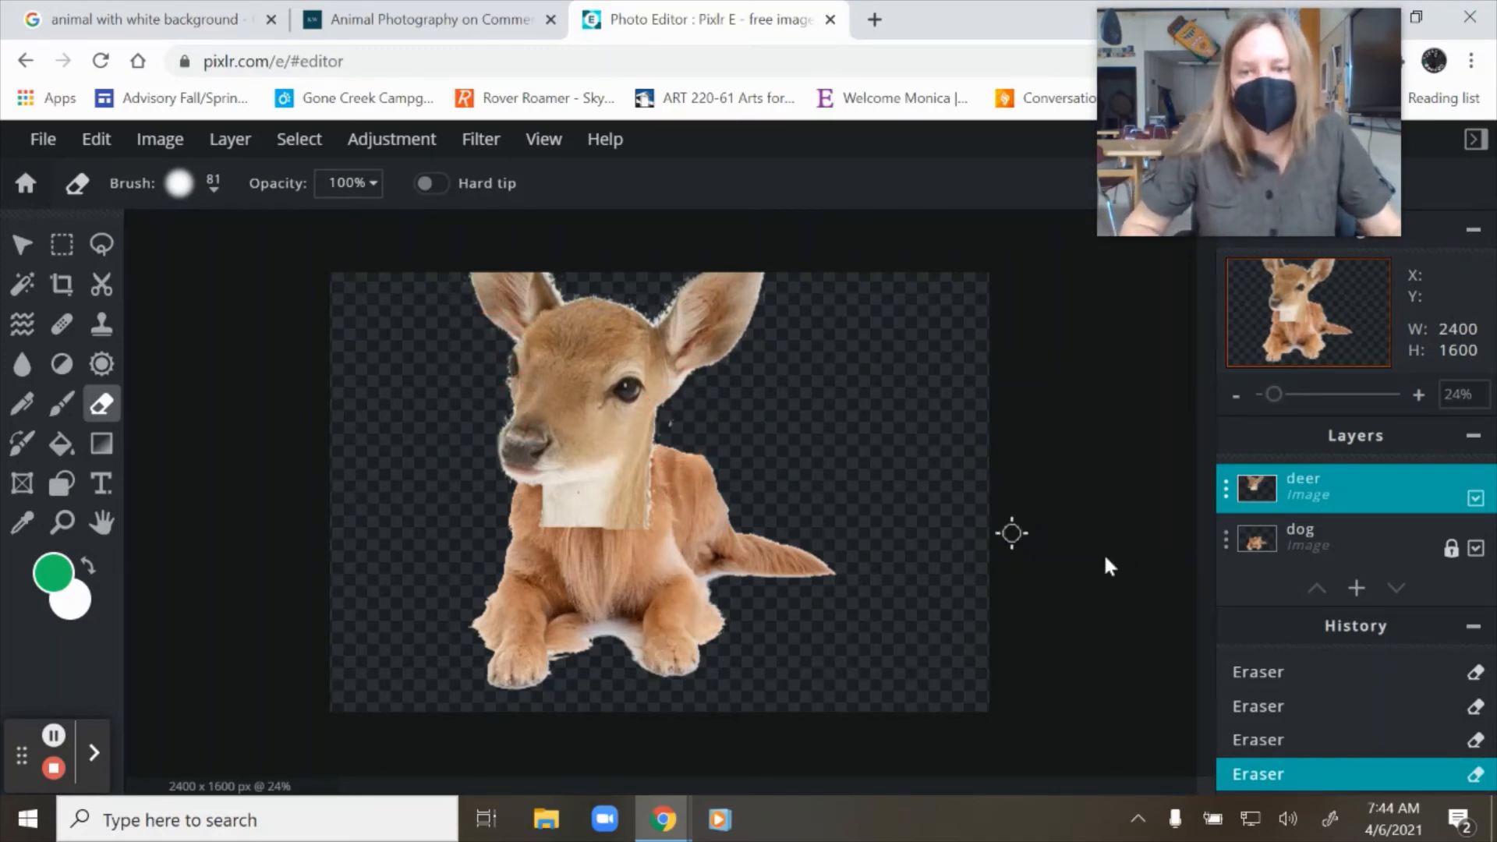
{"action": "left_click", "coordinate": [1396, 546]}
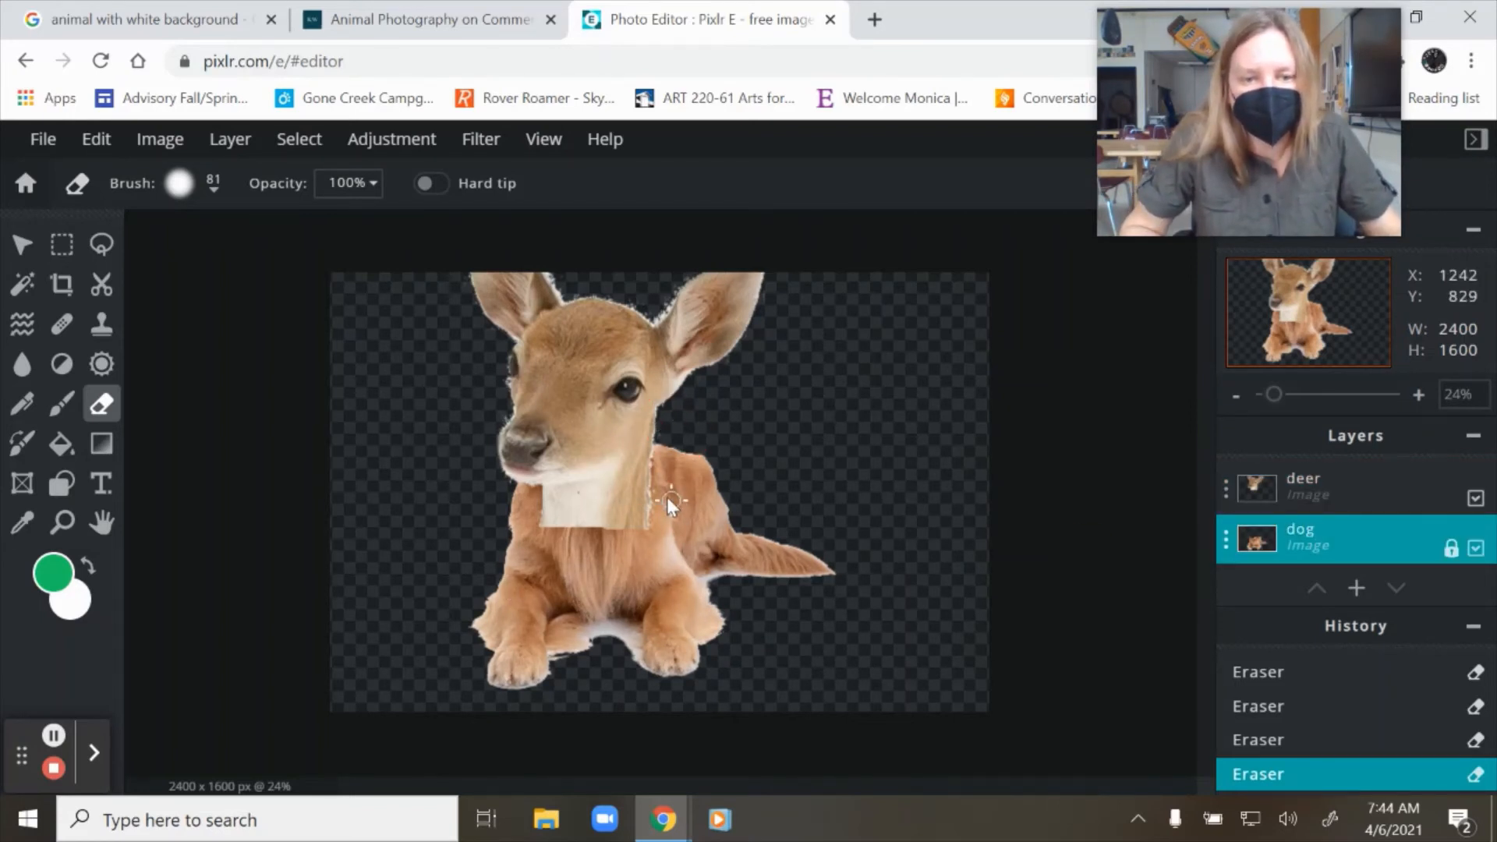
{"action": "left_click_drag", "start_coordinate": [654, 487], "coordinate": [650, 510]}
{"action": "key", "text": "ctrl+z"}
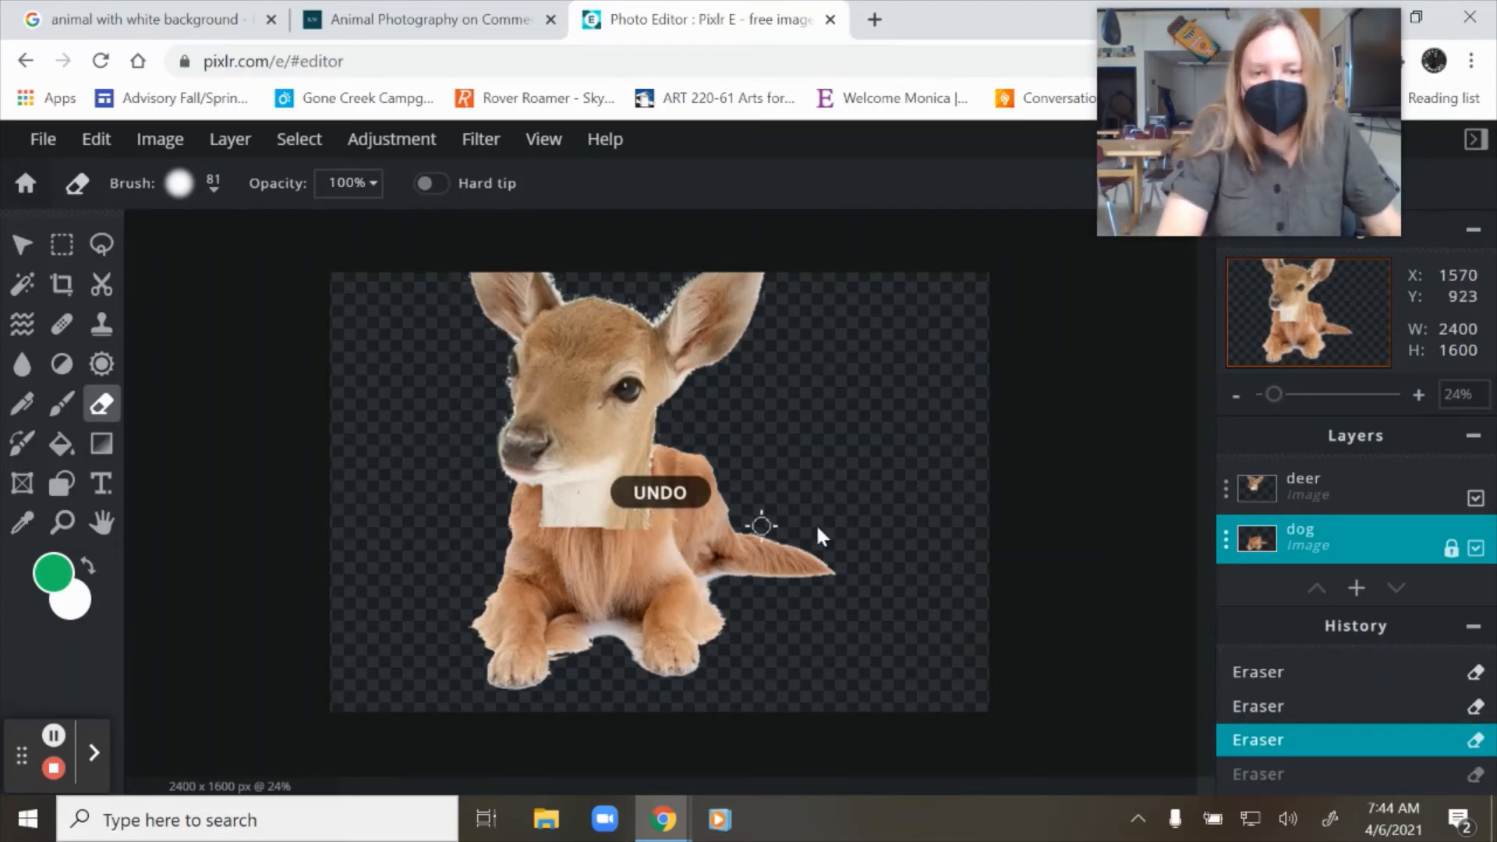
Erase the square lower corners and sides of the deer's neck on the deer layer to blend it into the dog's chest
{"action": "left_click", "coordinate": [1359, 493]}
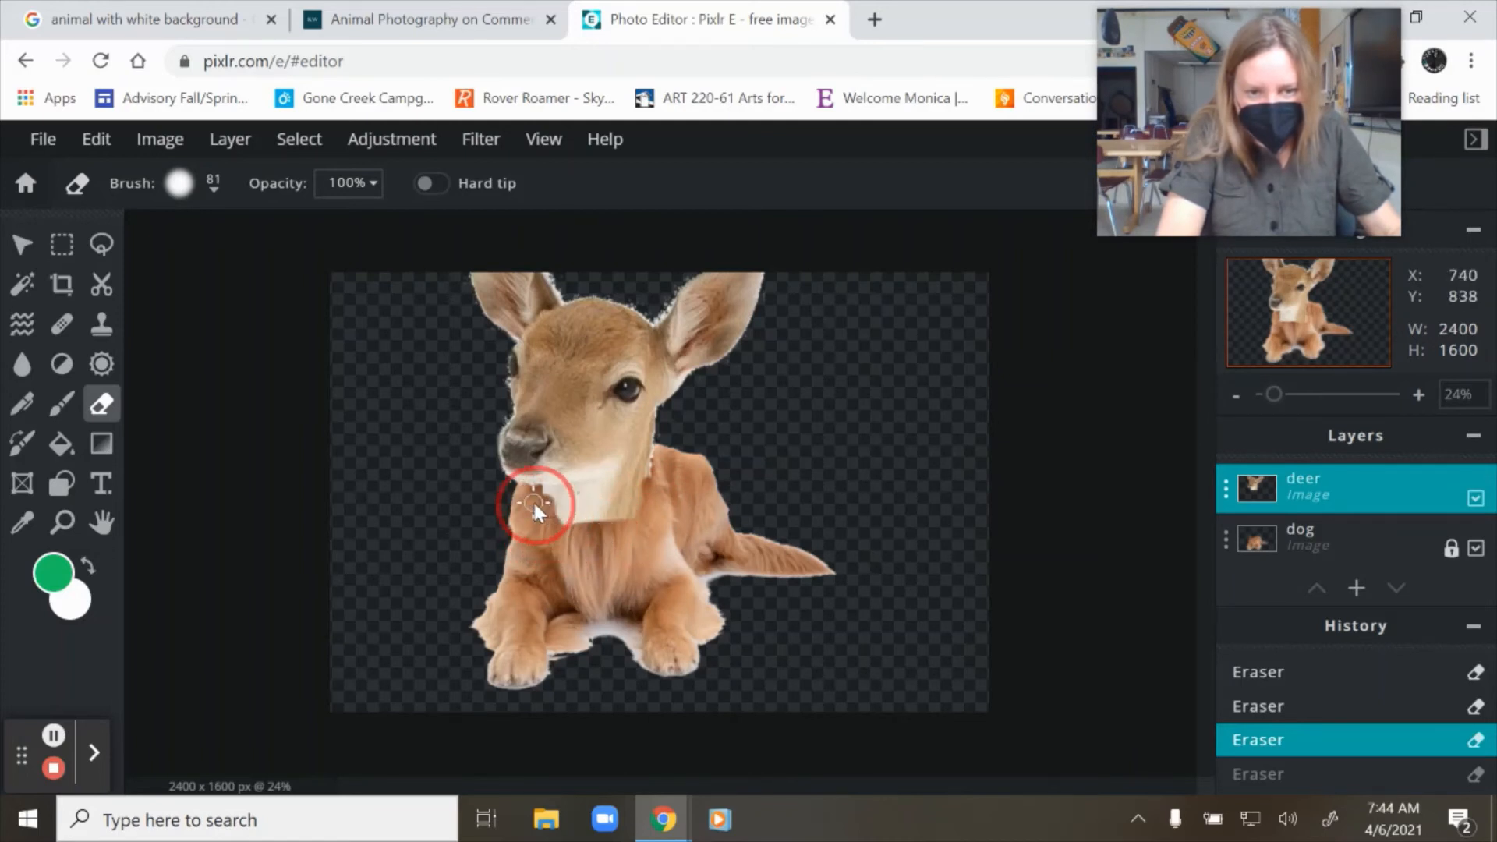
{"action": "left_click_drag", "start_coordinate": [532, 499], "coordinate": [530, 506]}
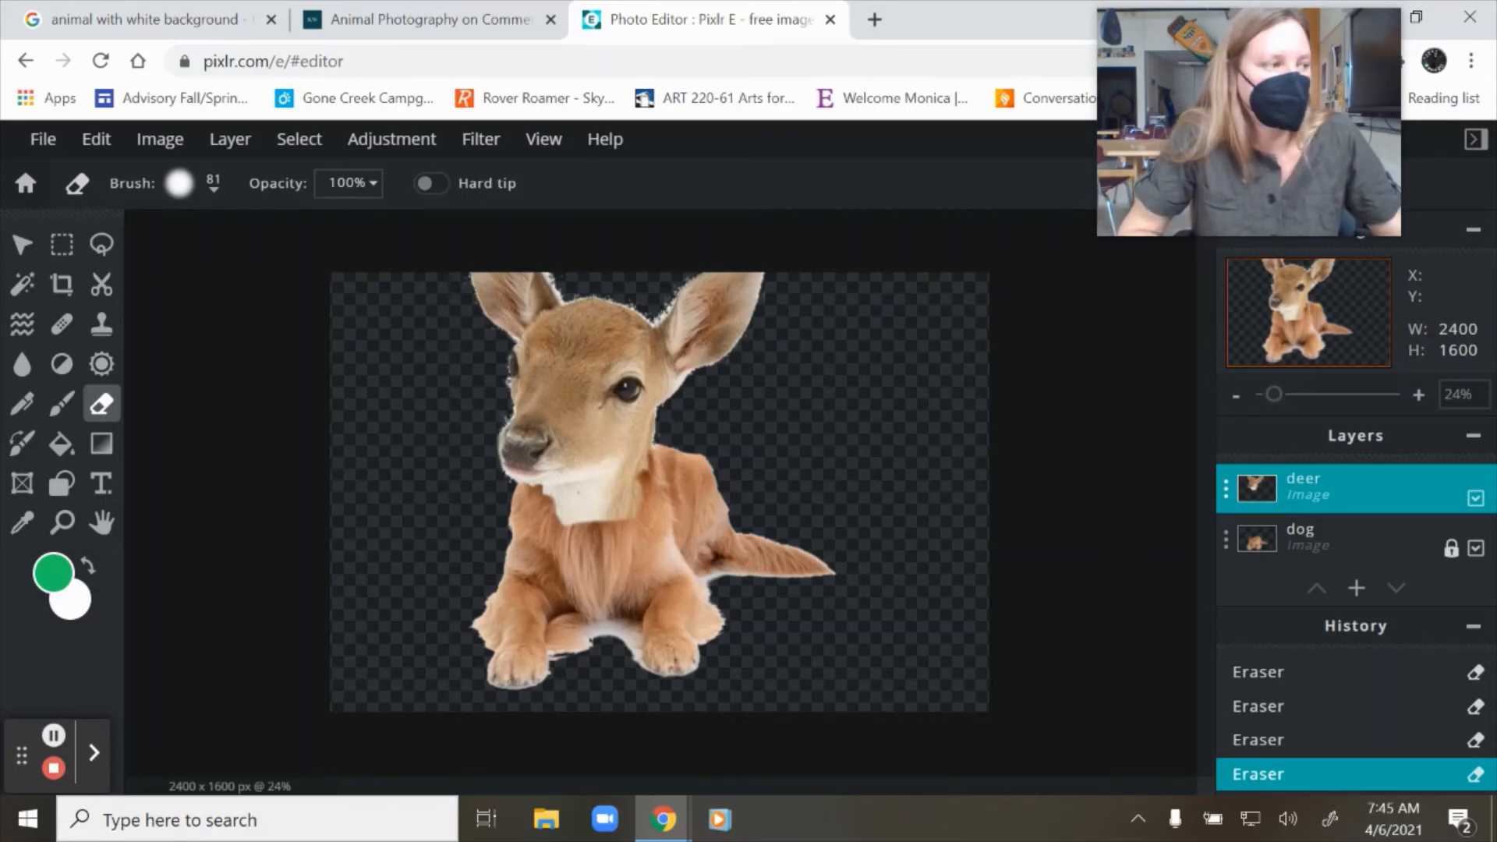
{"action": "left_click", "coordinate": [247, 145]}
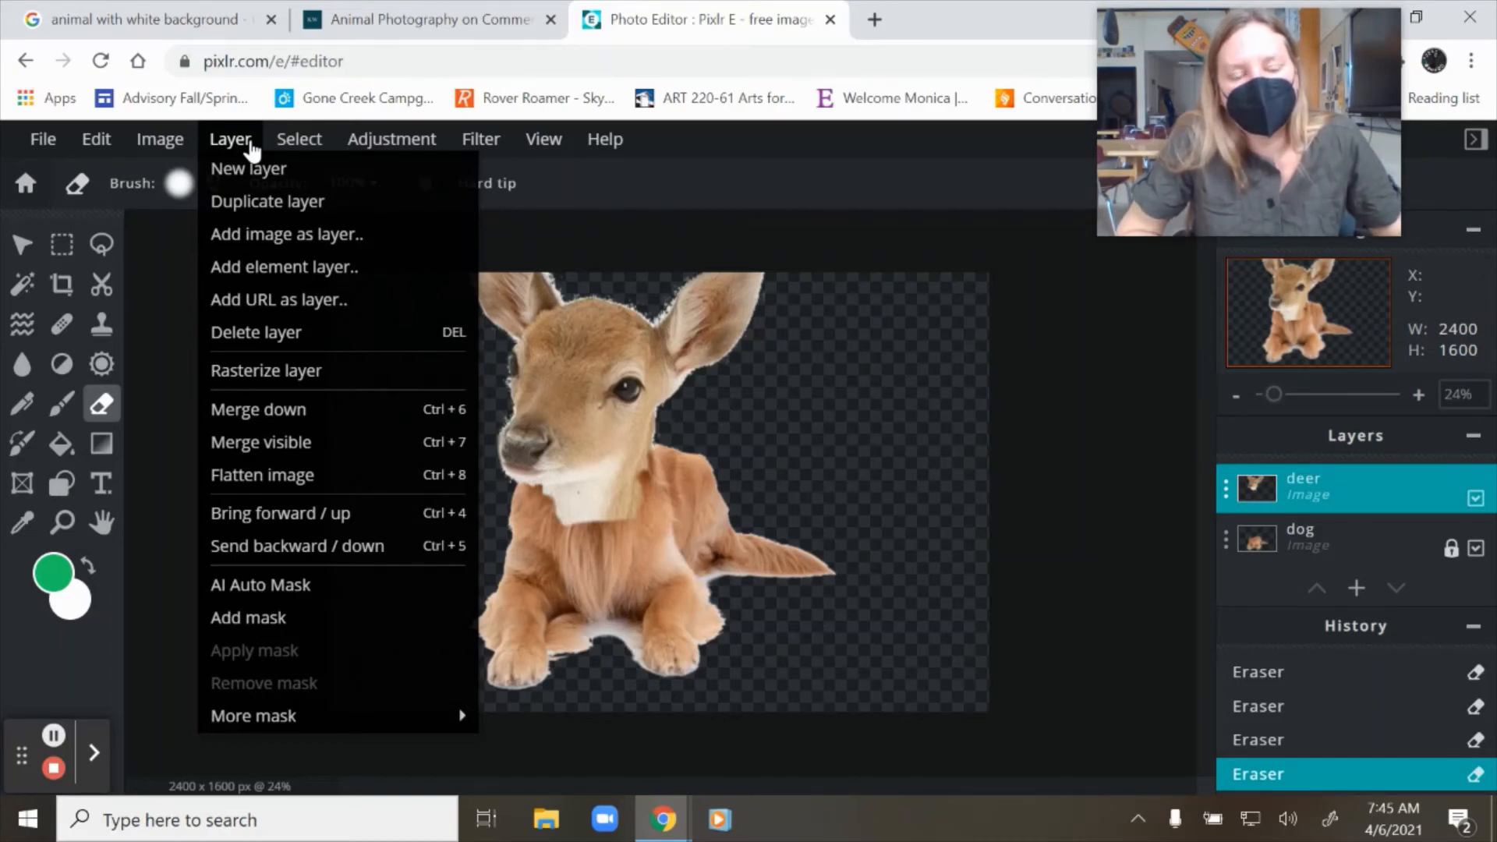
{"action": "left_click", "coordinate": [251, 148]}
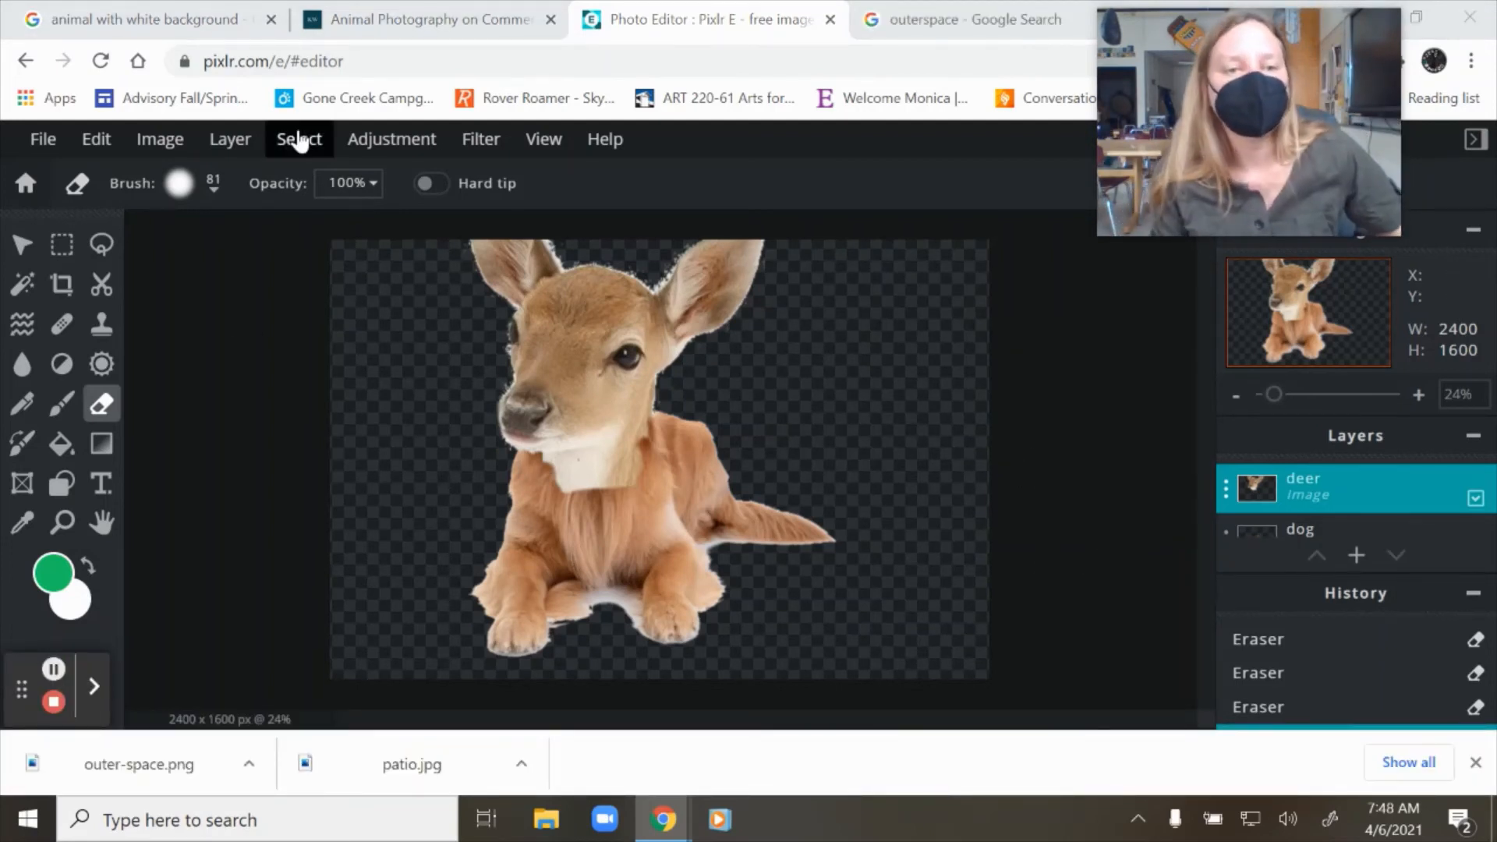
{"action": "left_click", "coordinate": [306, 148]}
{"action": "left_click", "coordinate": [158, 145]}
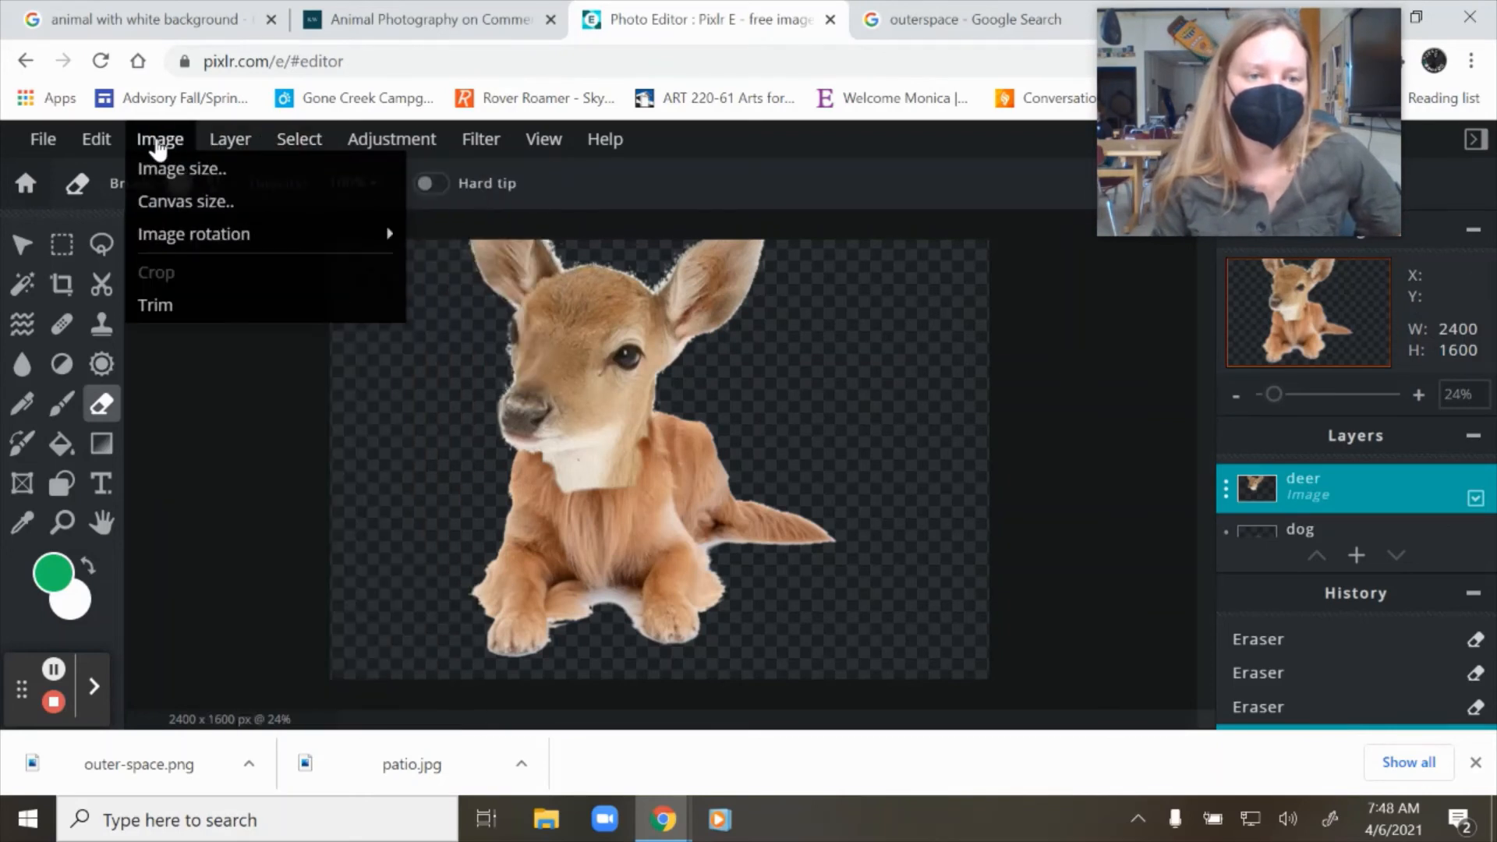
{"action": "left_click", "coordinate": [207, 148]}
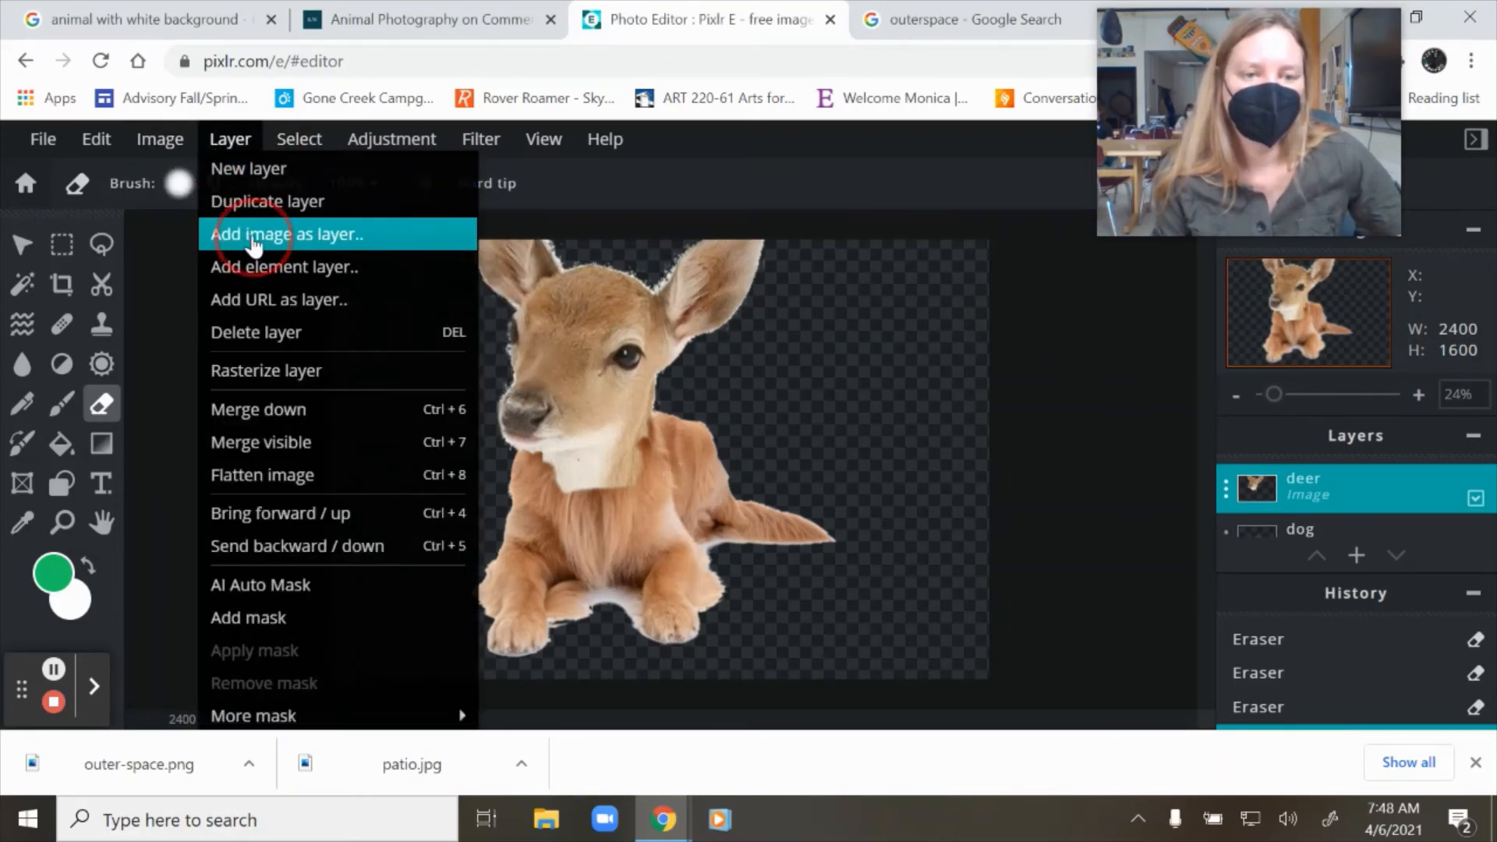
{"action": "left_click", "coordinate": [252, 237]}
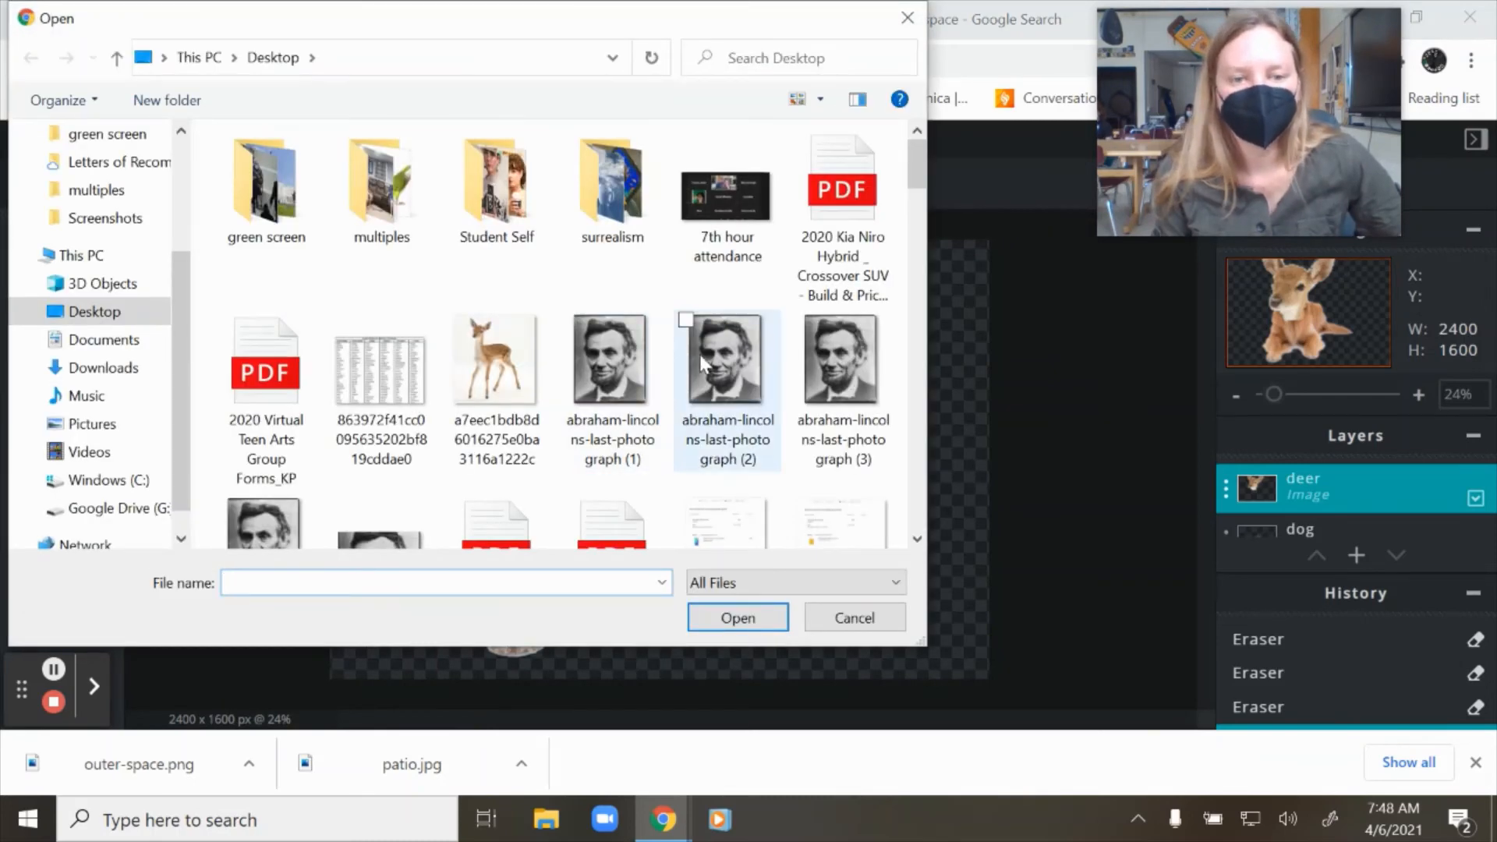
{"action": "scroll", "coordinate": [701, 359], "scroll_direction": "down", "scroll_amount": 3}
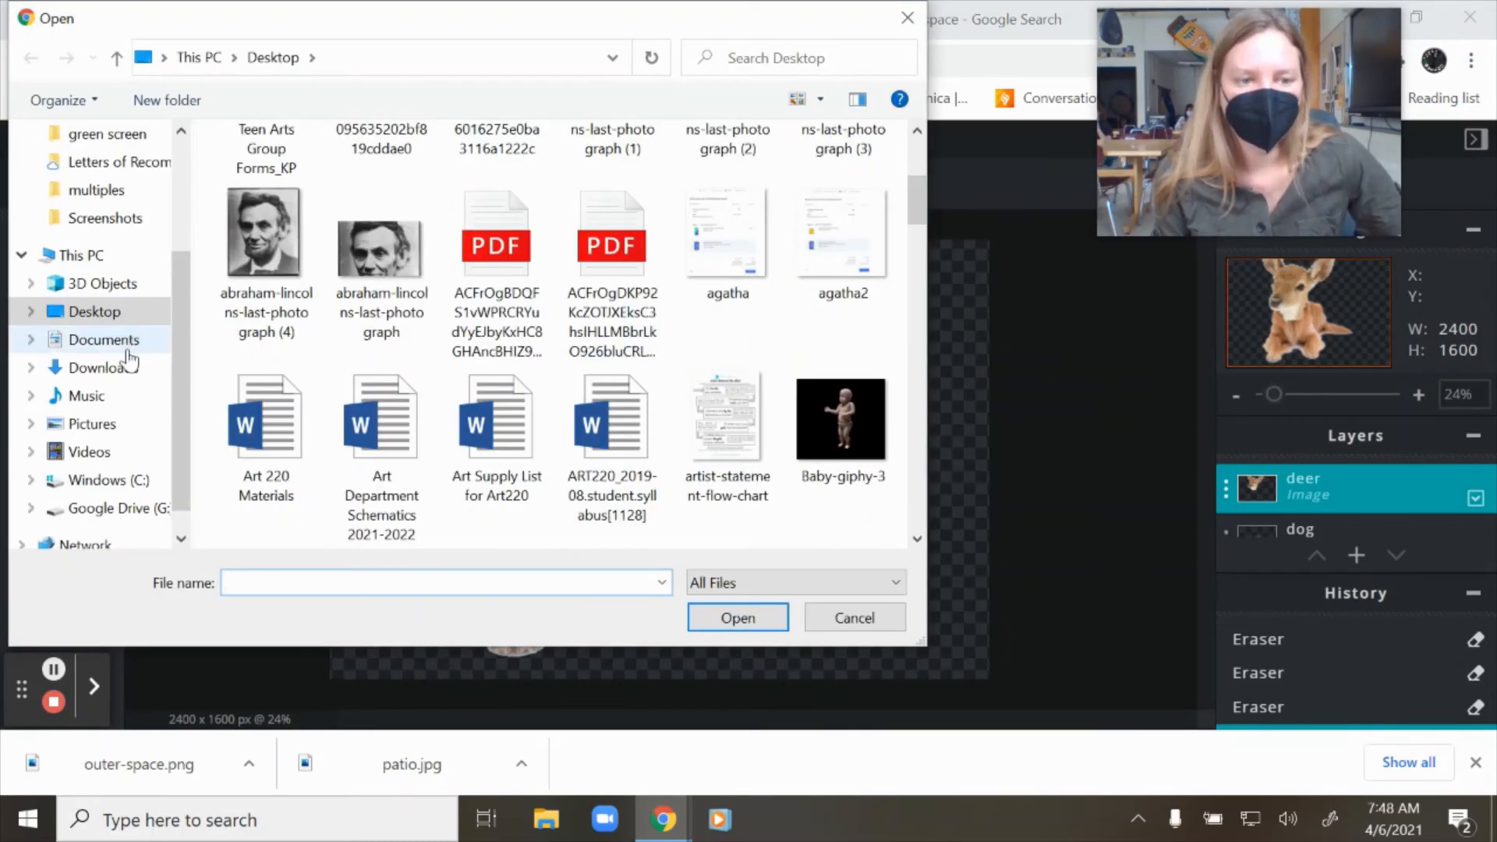
{"action": "scroll", "coordinate": [377, 396], "scroll_direction": "down", "scroll_amount": 3}
{"action": "scroll", "coordinate": [372, 396], "scroll_direction": "down", "scroll_amount": 10}
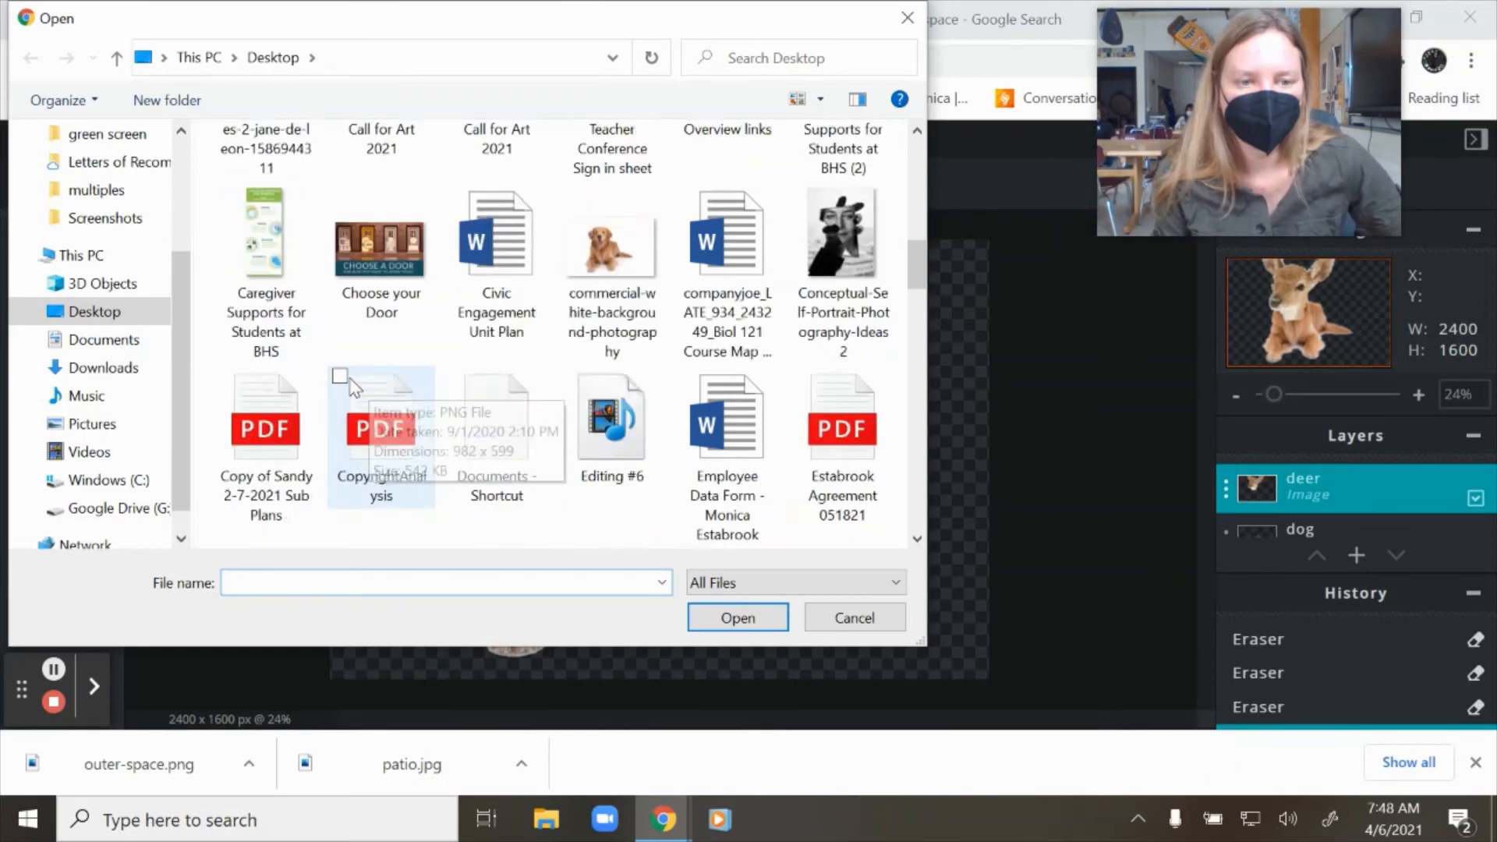
{"action": "scroll", "coordinate": [353, 385], "scroll_direction": "down", "scroll_amount": 15}
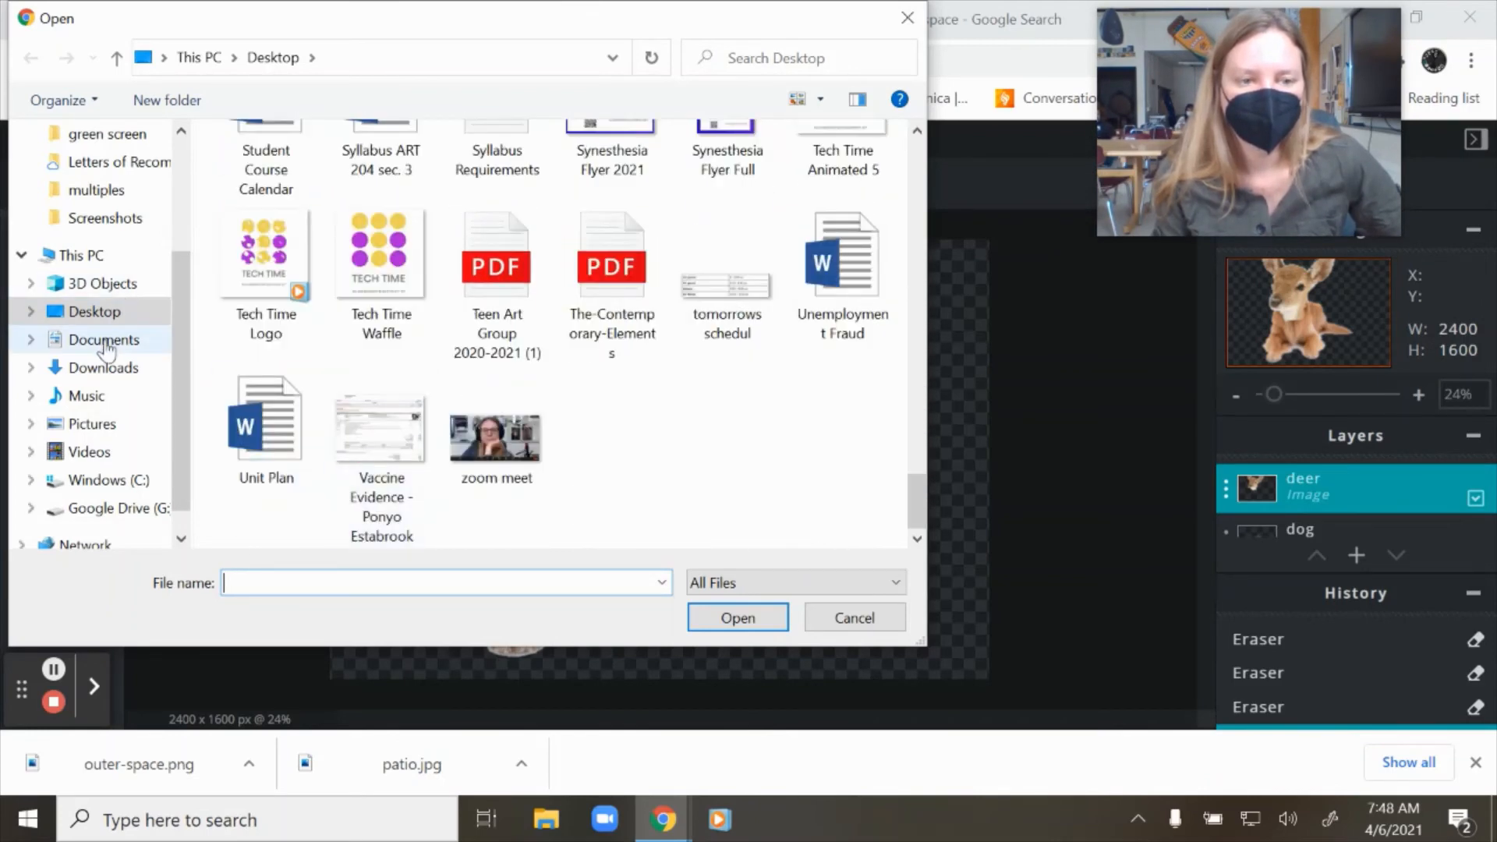
{"action": "key", "text": "Escape"}
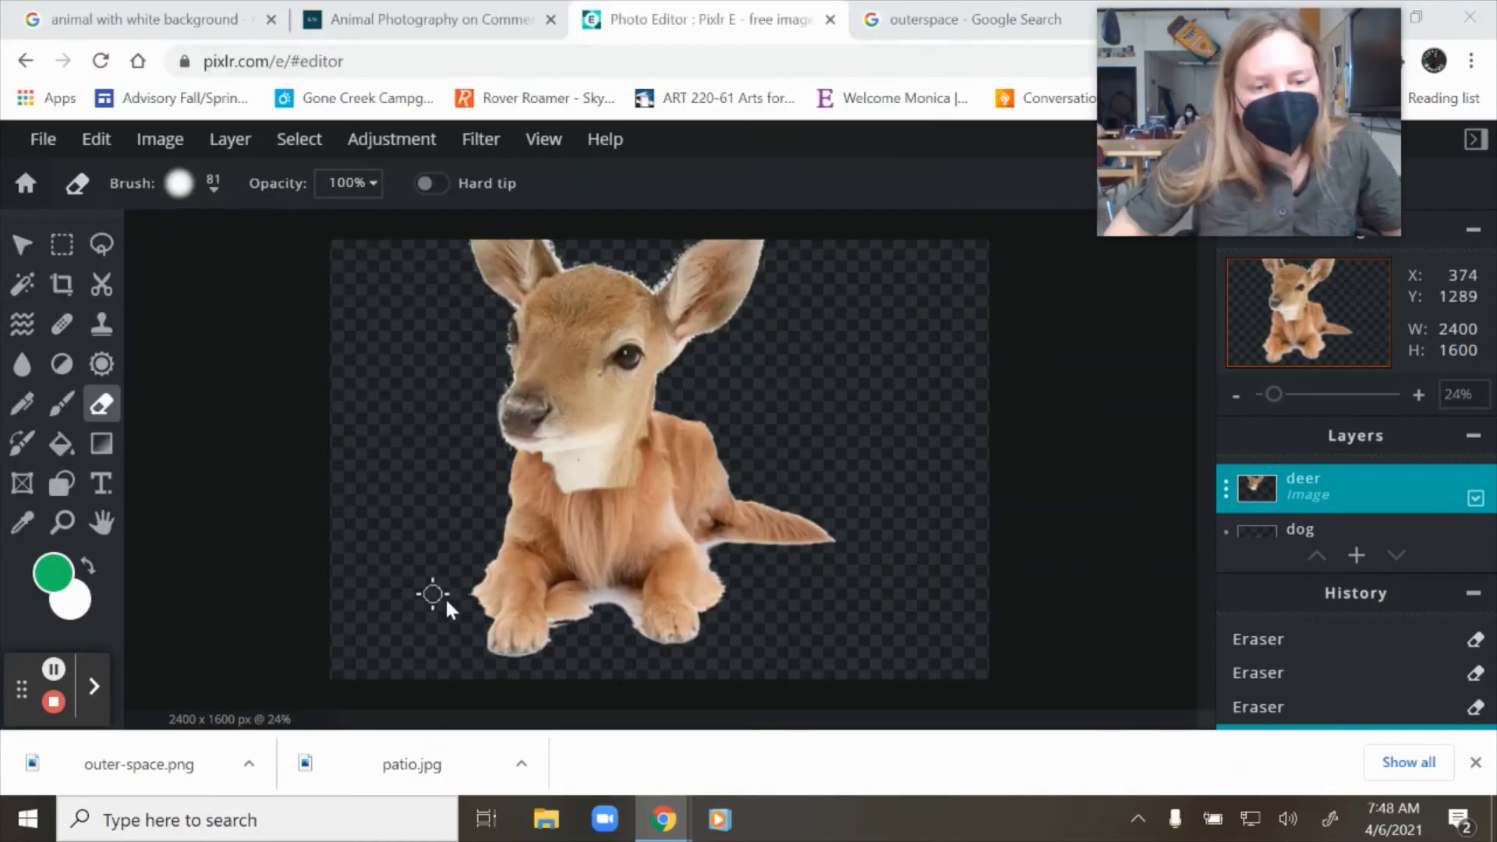
Add outer-space.png to the current document as a layer and scale it to about 2971 × 1670 px to cover the canvas
{"action": "left_click_drag", "start_coordinate": [93, 774], "coordinate": [653, 463]}
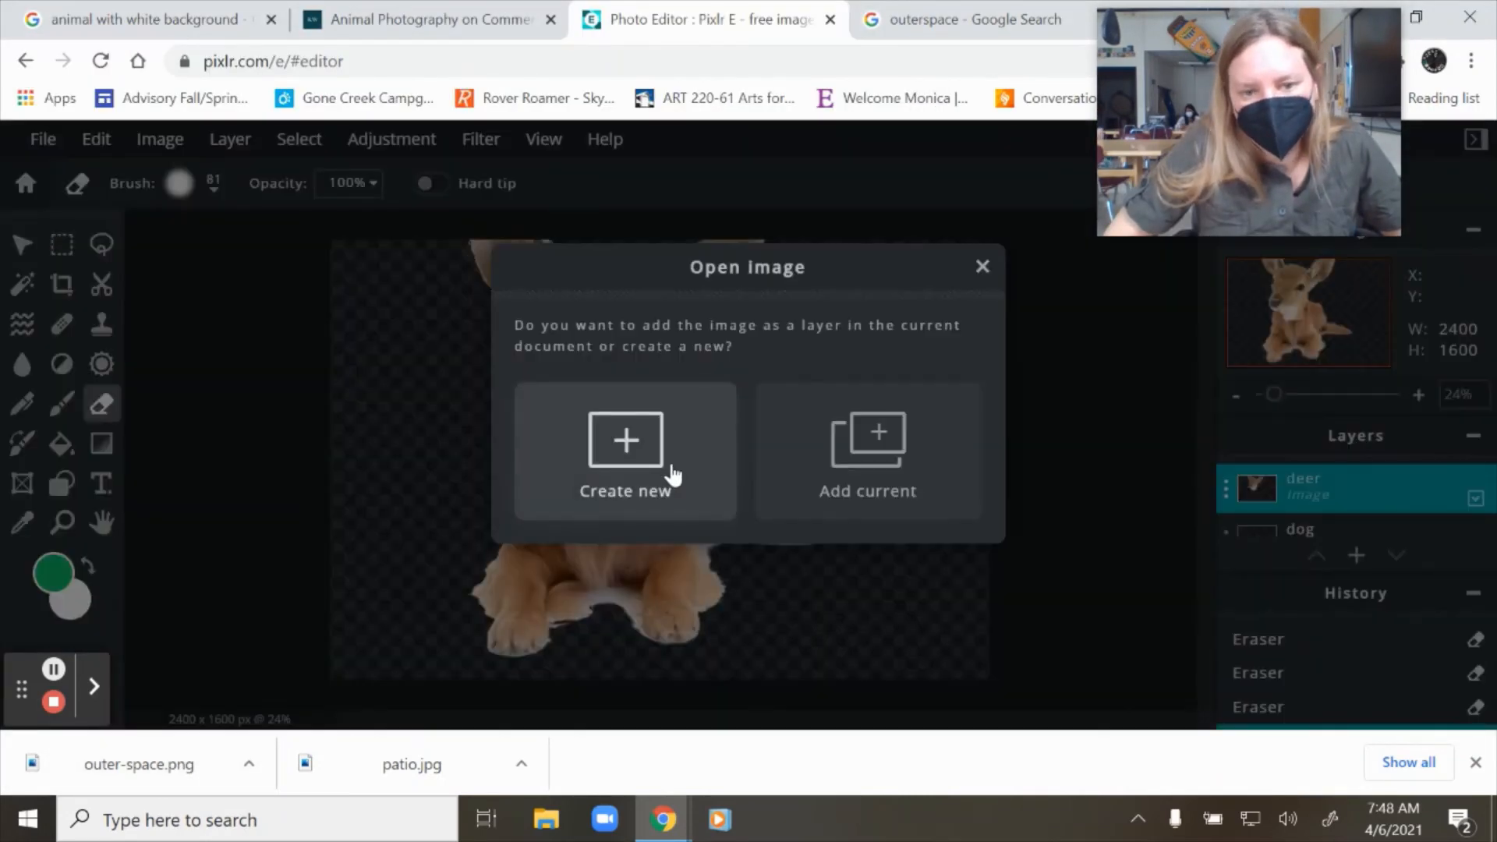
{"action": "left_click", "coordinate": [877, 452]}
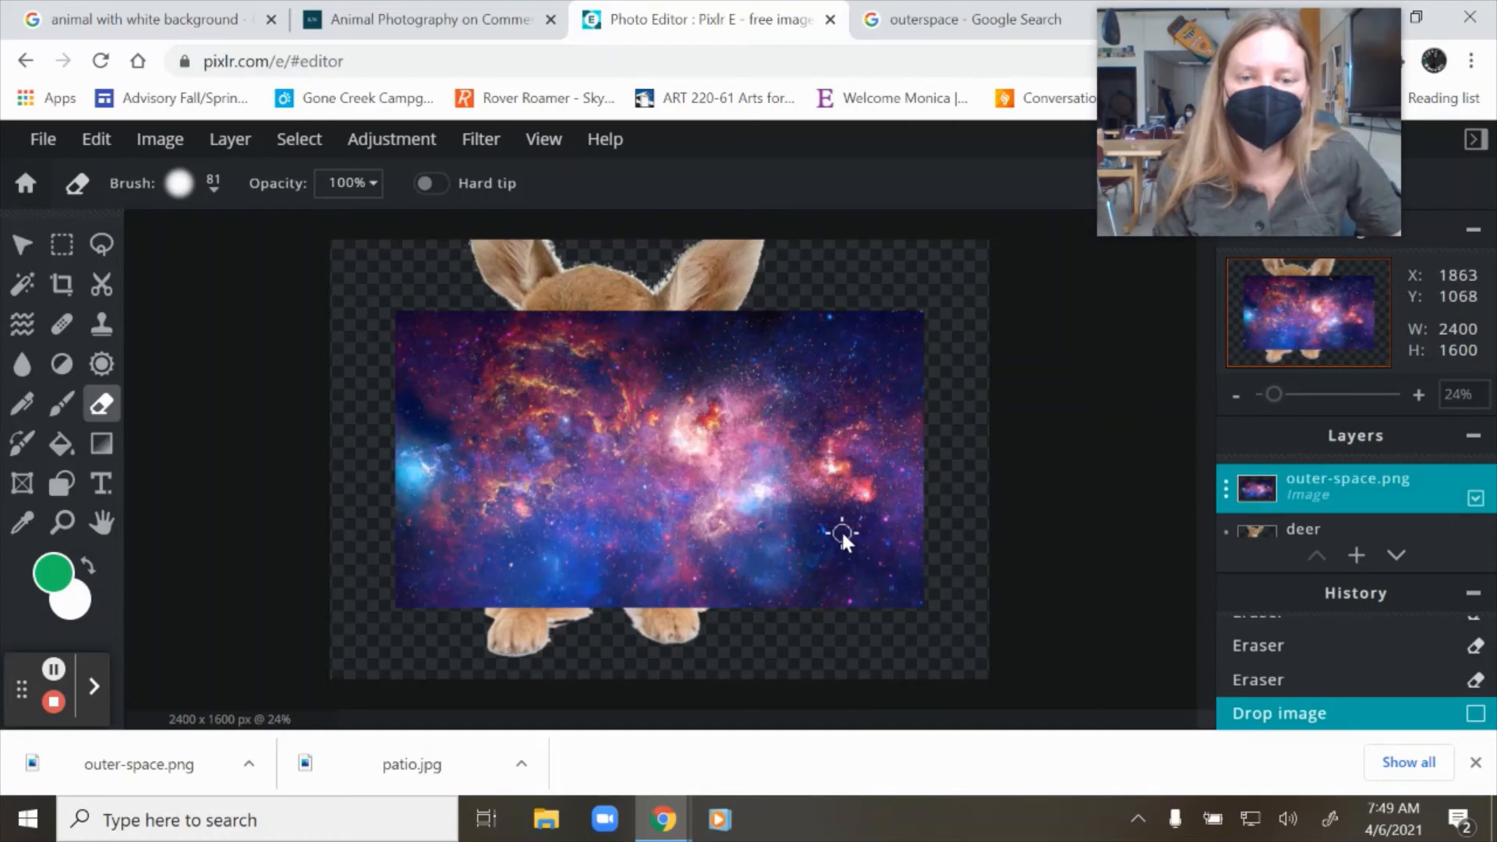
{"action": "left_click", "coordinate": [34, 246]}
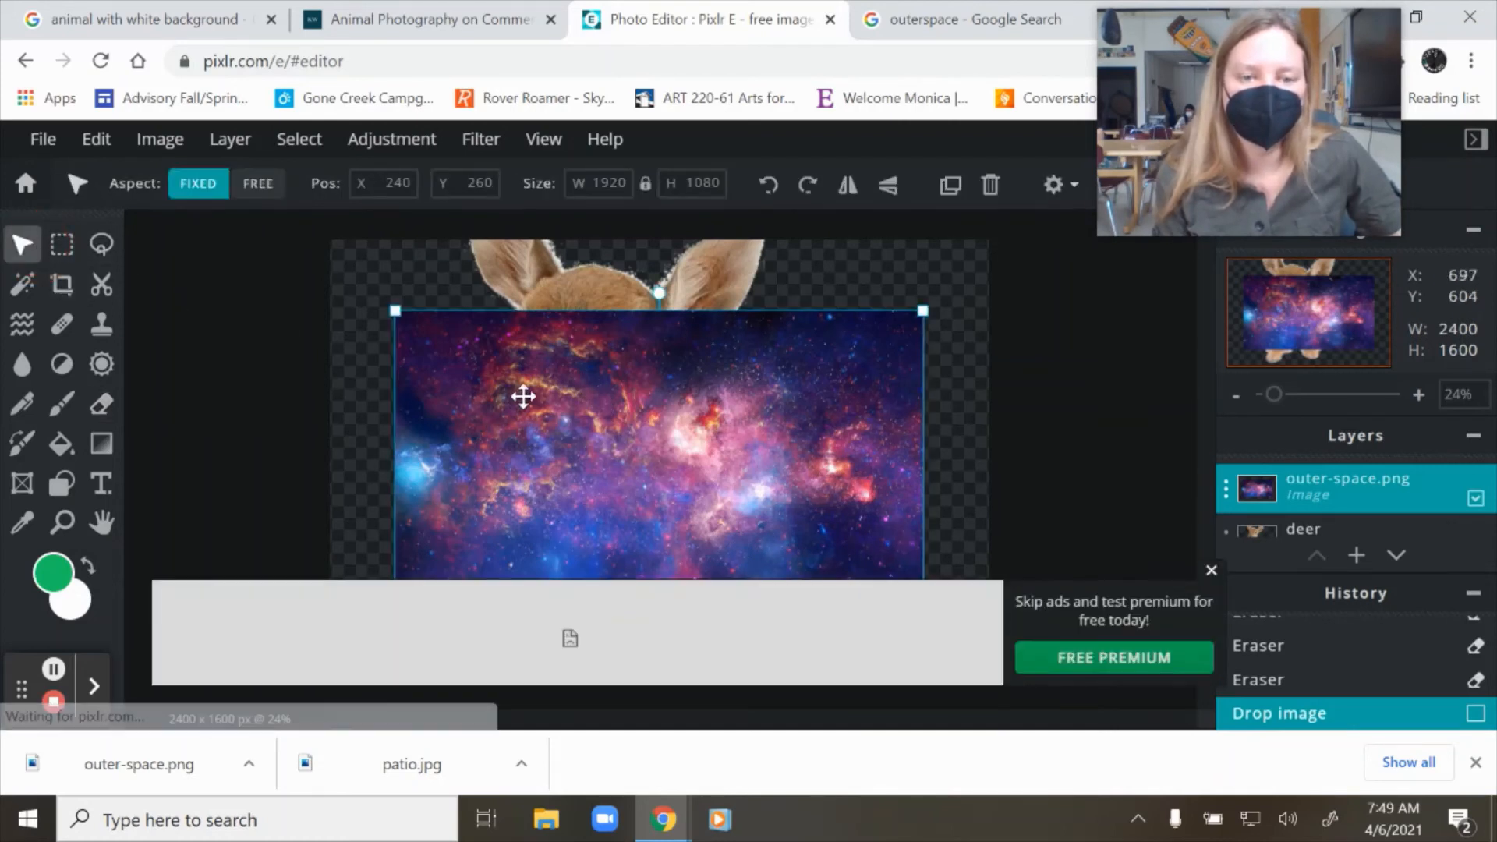
{"action": "left_click", "coordinate": [1212, 570]}
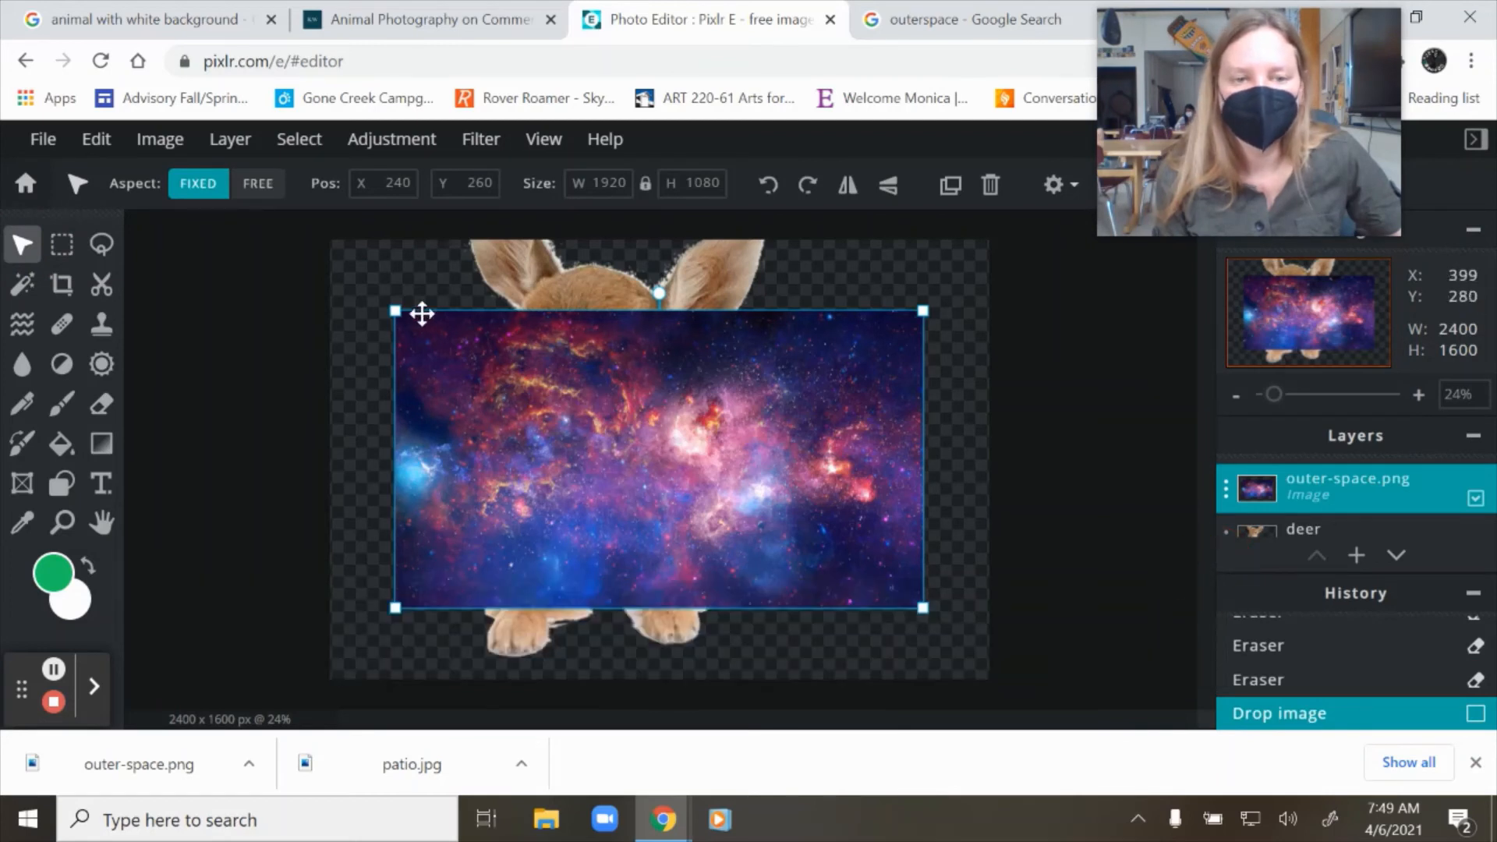
{"action": "left_click_drag", "start_coordinate": [395, 310], "coordinate": [241, 200]}
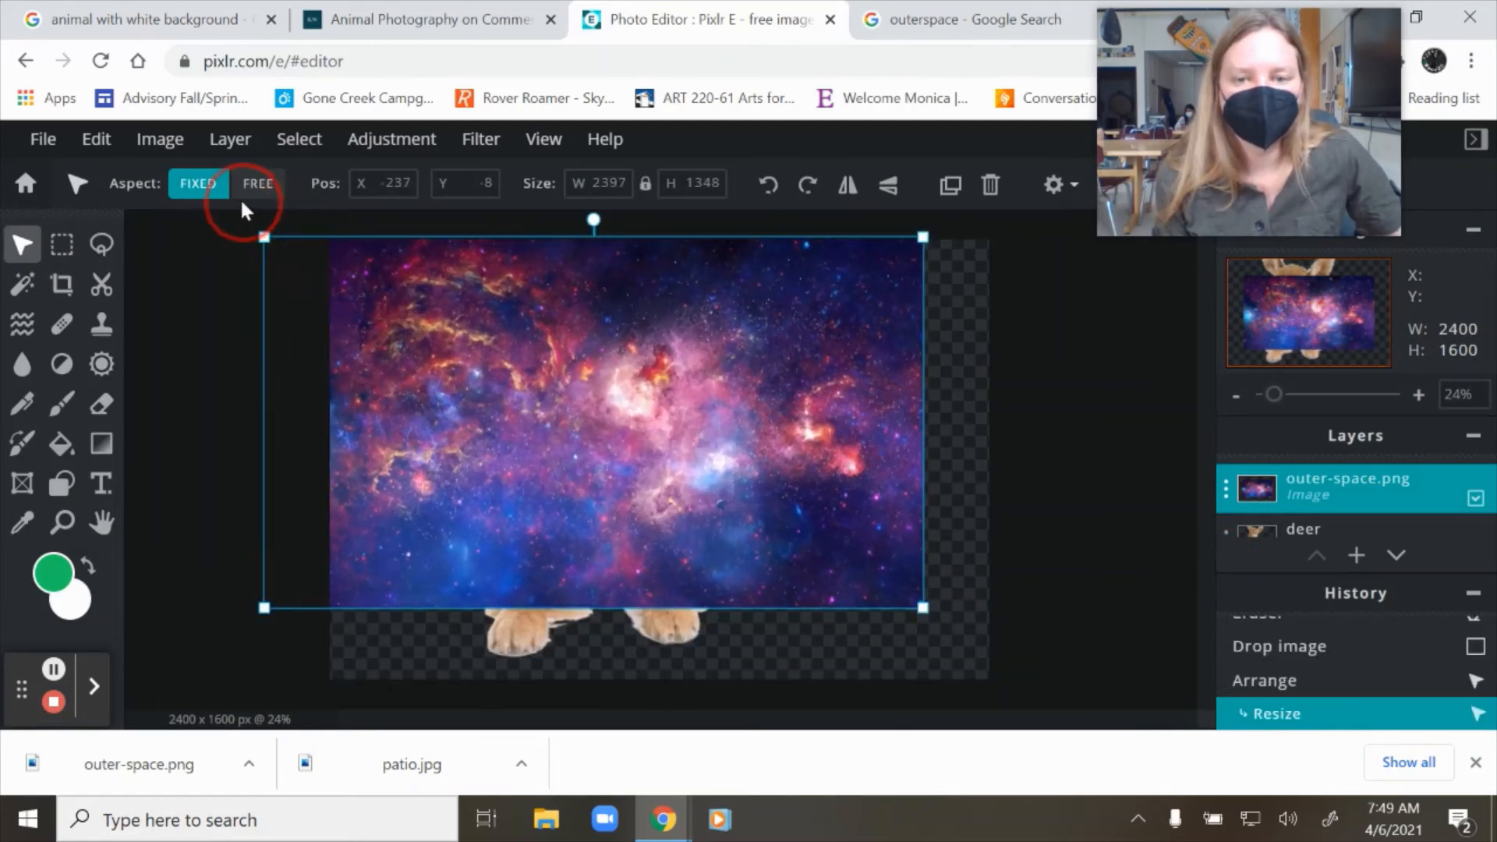
{"action": "left_click_drag", "start_coordinate": [926, 609], "coordinate": [988, 702]}
{"action": "left_click_drag", "start_coordinate": [978, 638], "coordinate": [1029, 667]}
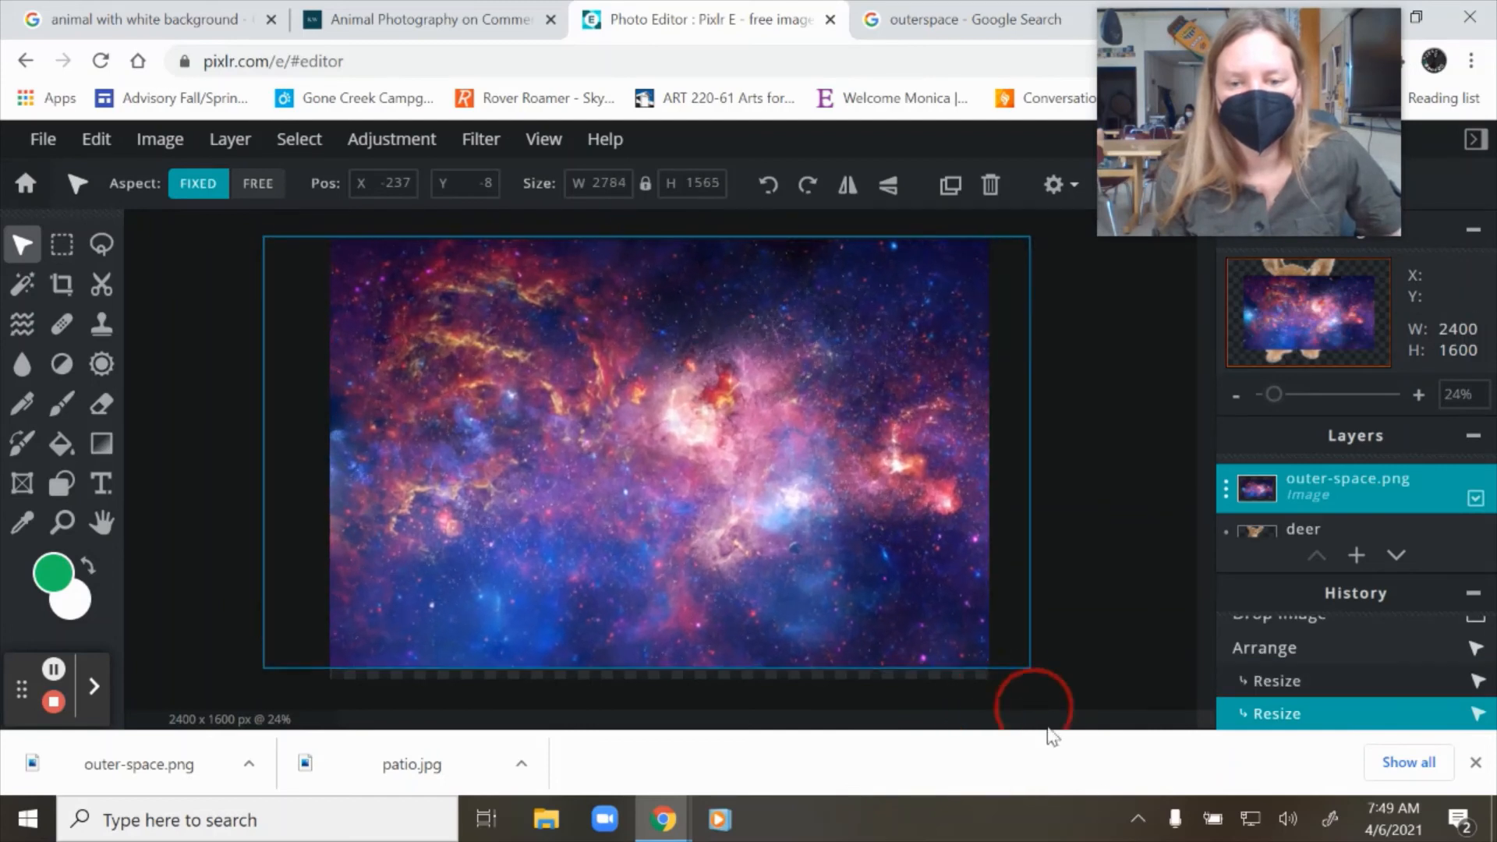
{"action": "left_click_drag", "start_coordinate": [716, 361], "coordinate": [711, 388]}
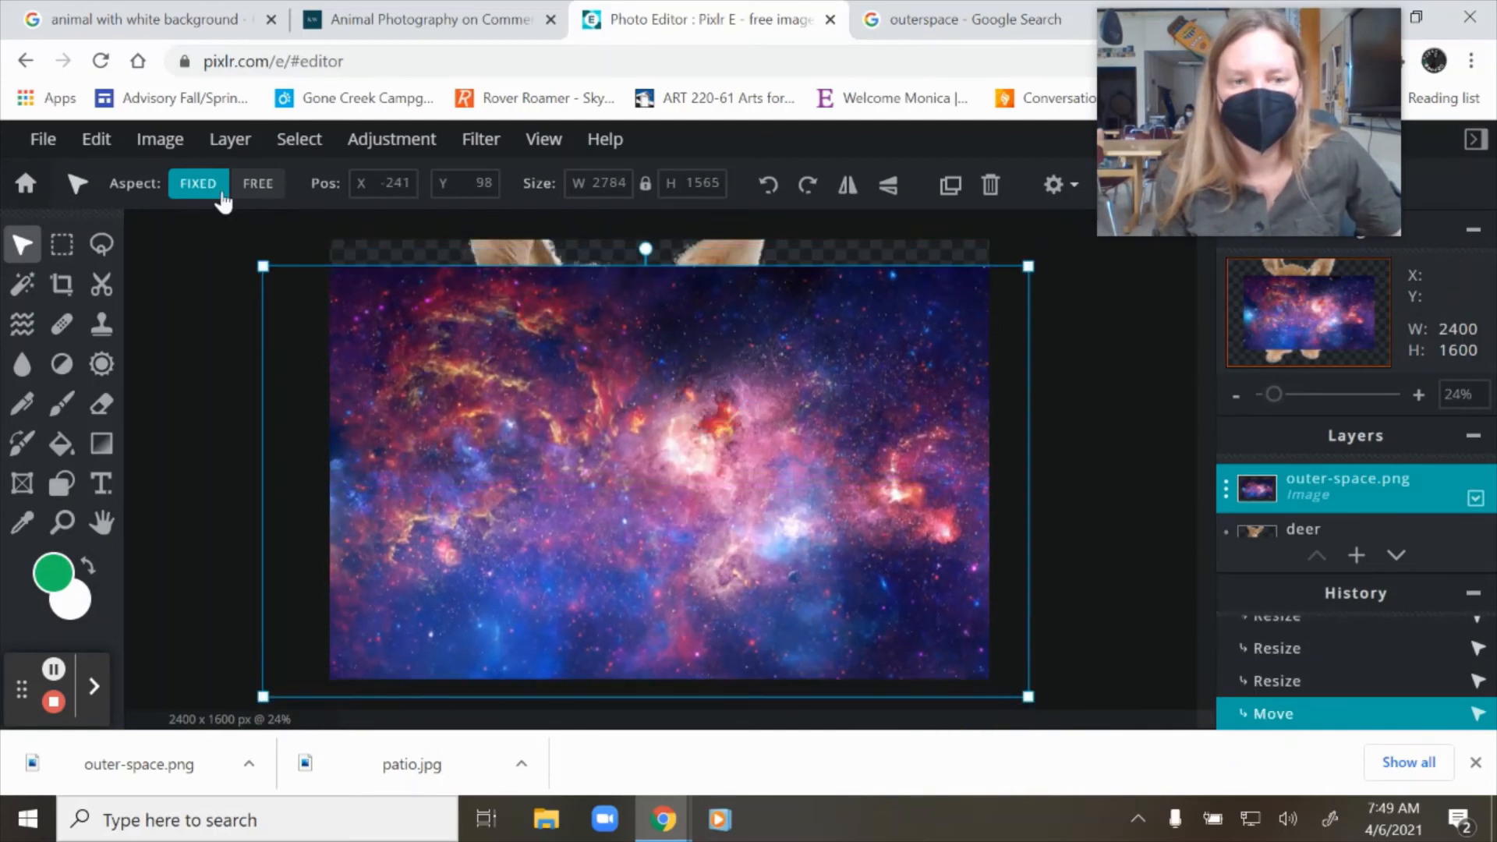
{"action": "left_click_drag", "start_coordinate": [264, 268], "coordinate": [211, 209]}
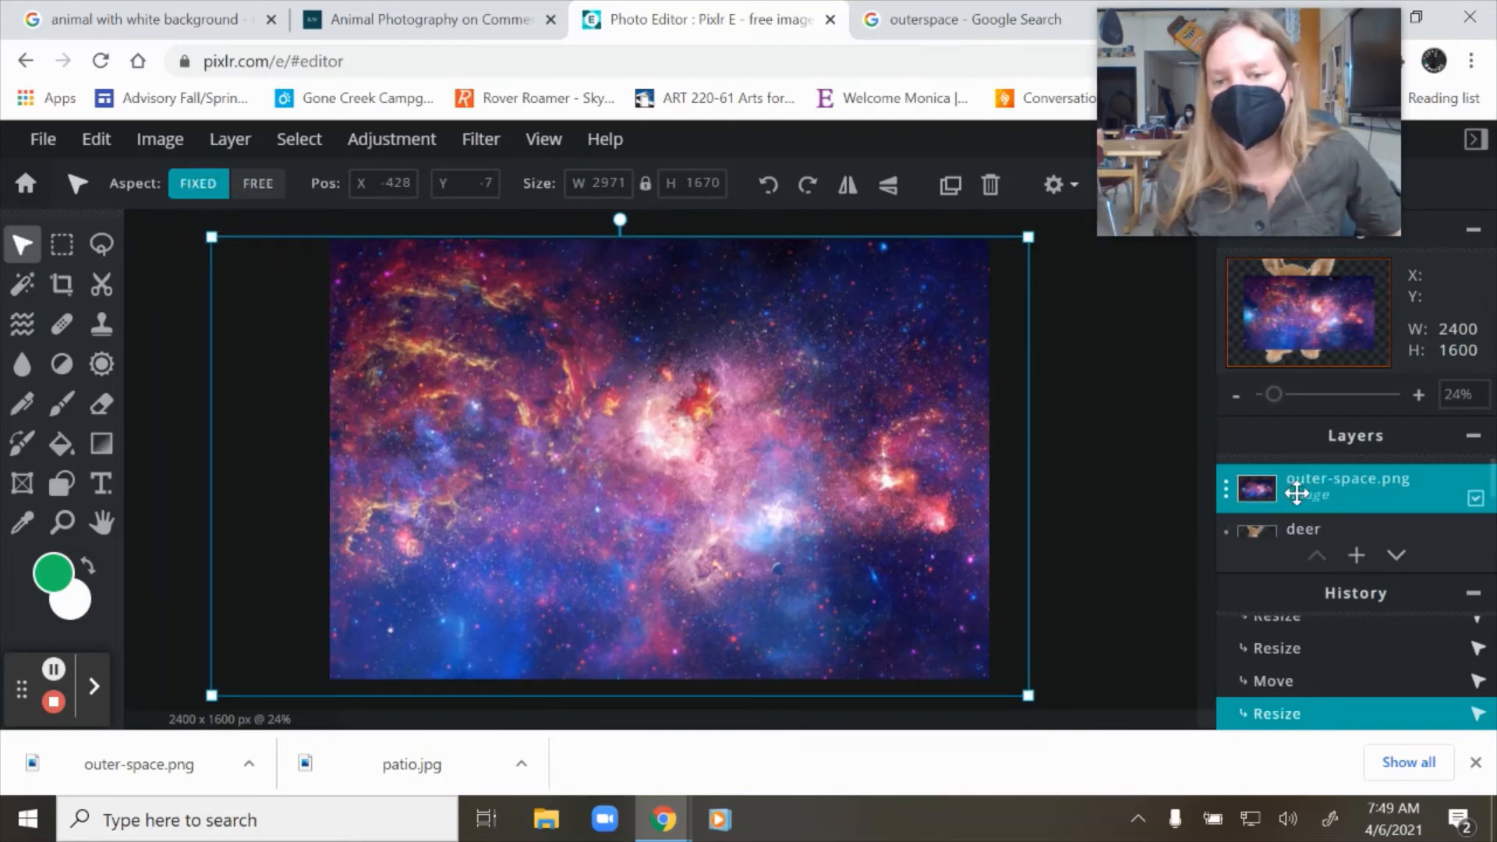
Move the outer-space.png layer beneath the dog layer as the background and flatten the image
{"action": "left_click_drag", "start_coordinate": [1301, 488], "coordinate": [1303, 525]}
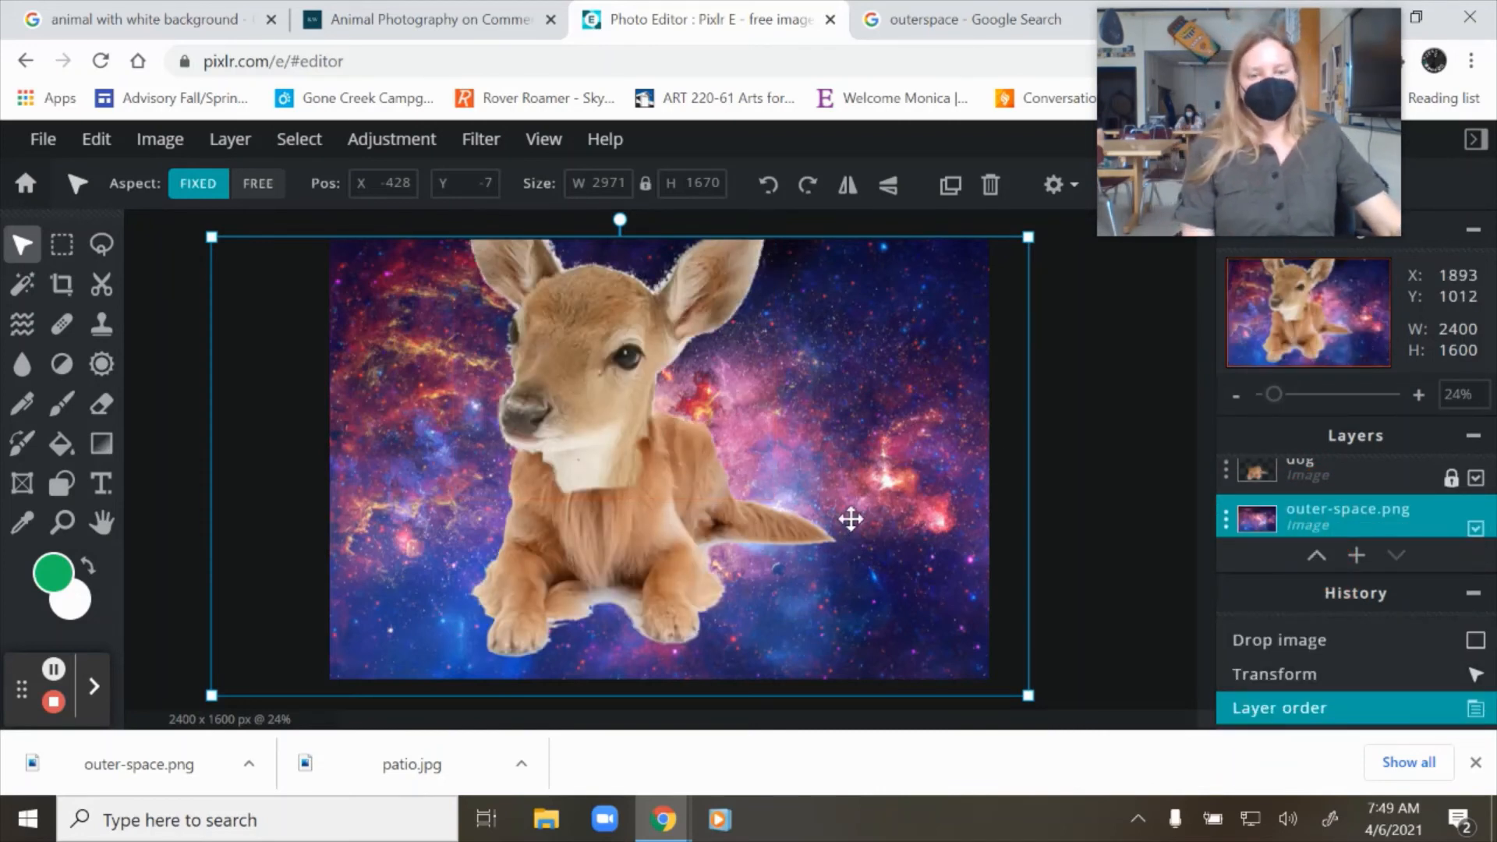
{"action": "left_click", "coordinate": [239, 150]}
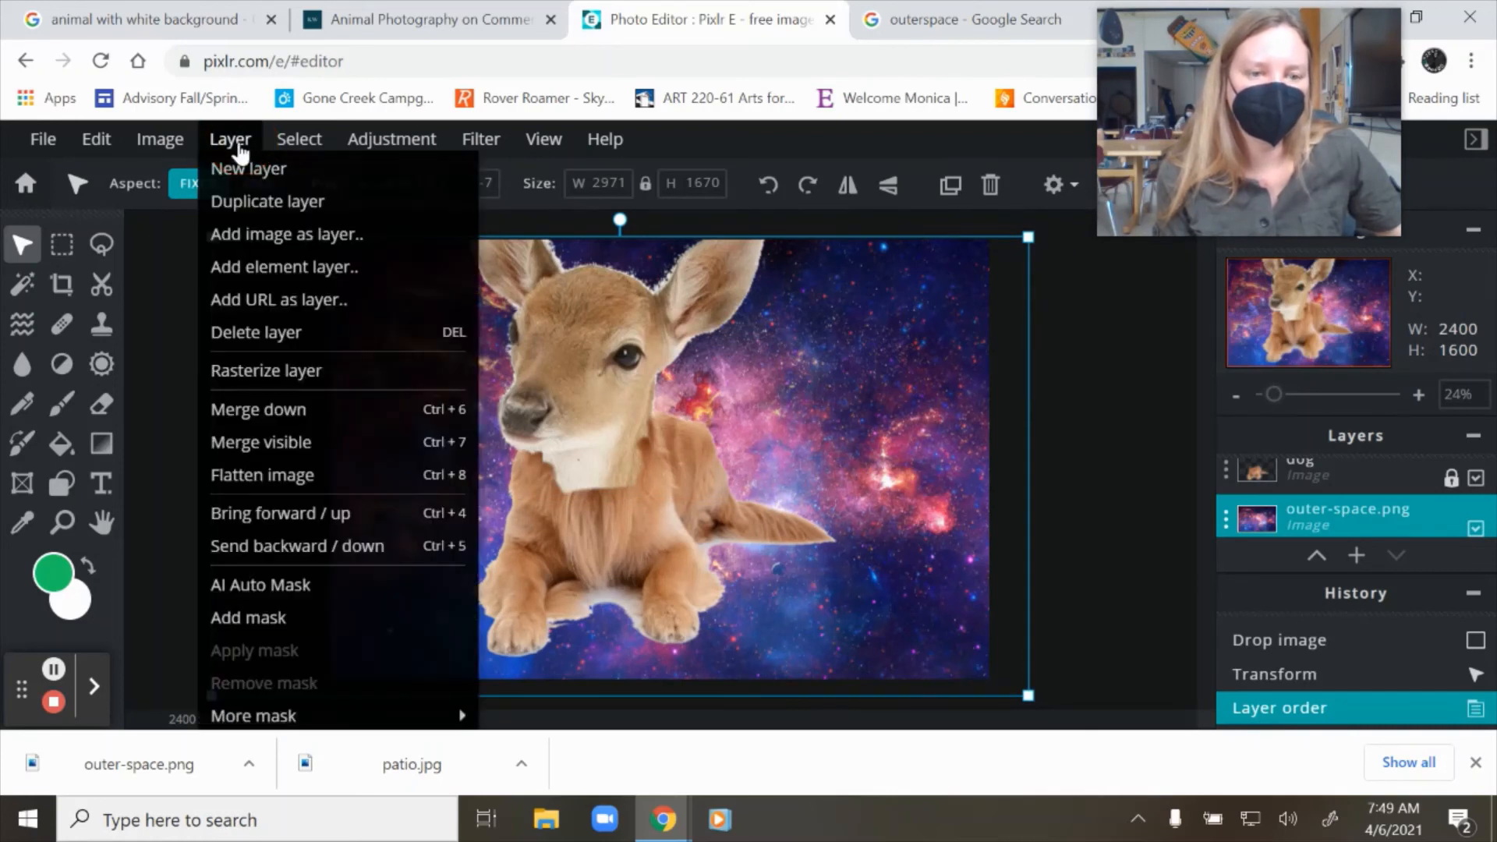
{"action": "left_click", "coordinate": [254, 475]}
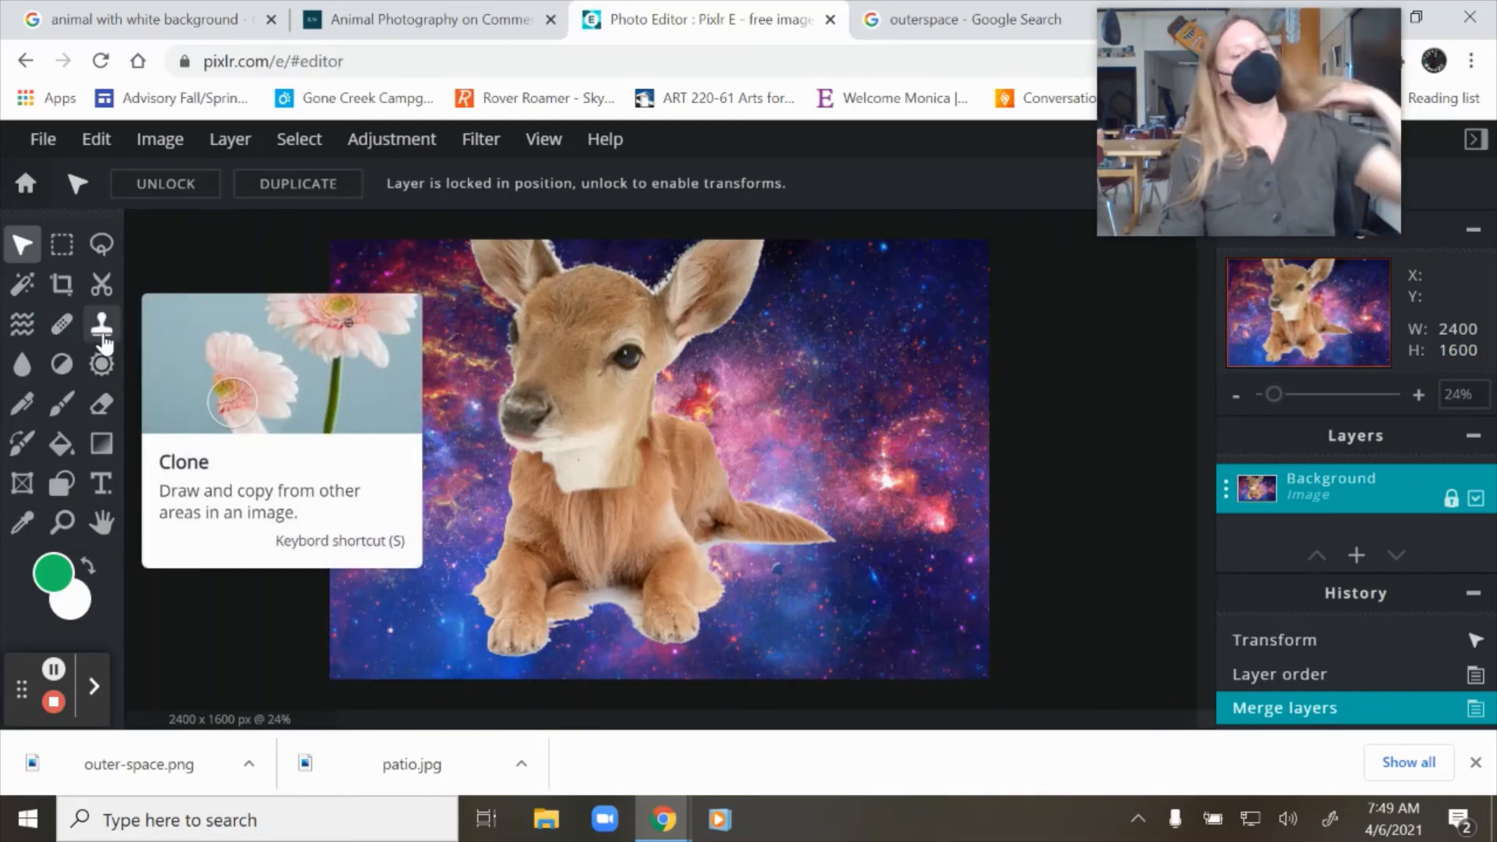
Heal spots along the lower edge of the deer's white neck with a size 80 Heal brush in Patch mode
{"action": "left_click", "coordinate": [61, 324]}
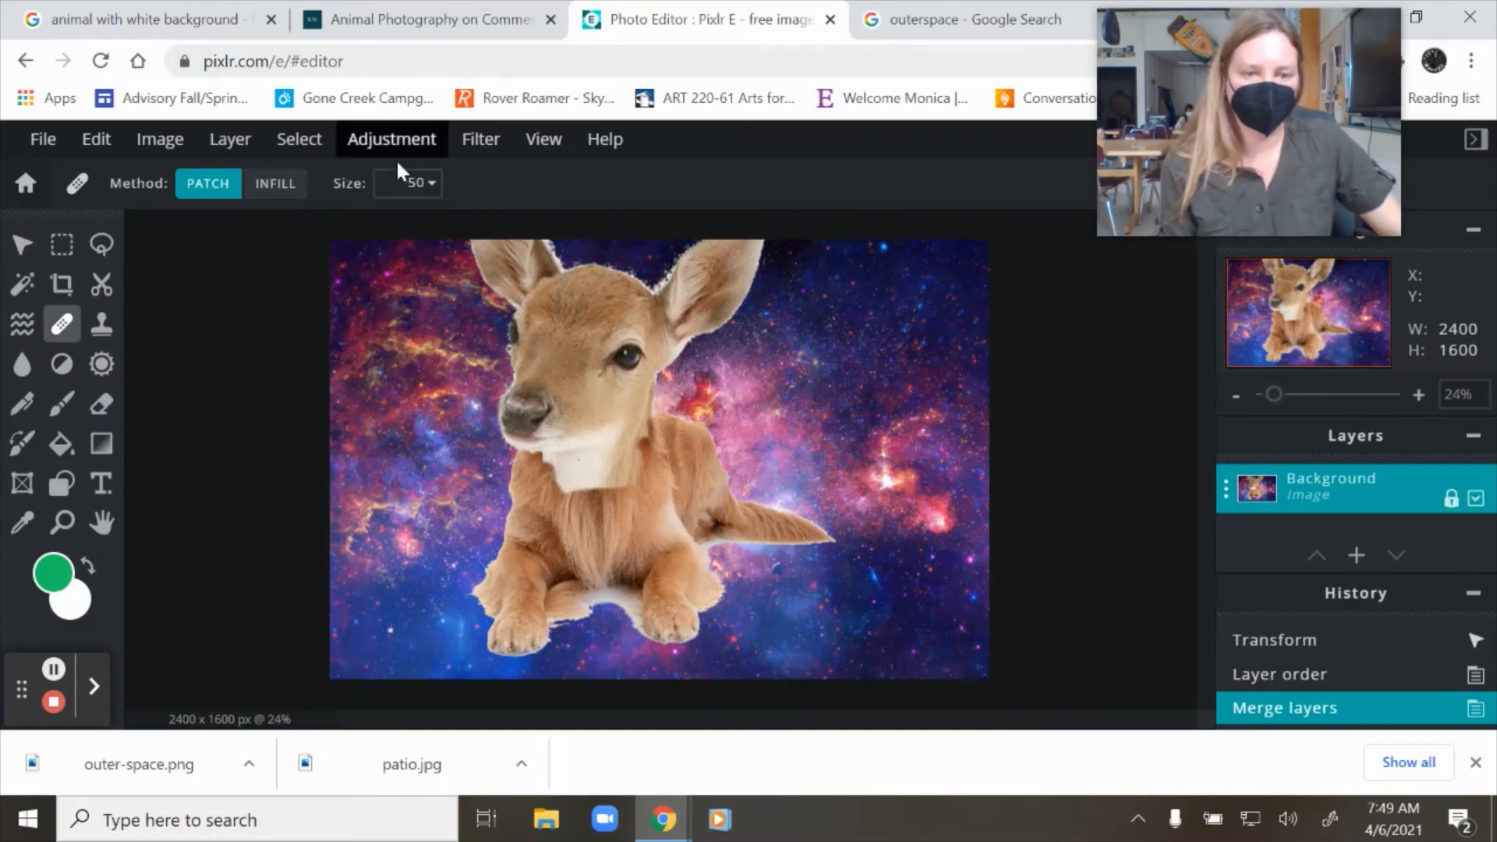
{"action": "left_click", "coordinate": [413, 182]}
{"action": "left_click_drag", "start_coordinate": [273, 224], "coordinate": [301, 223]}
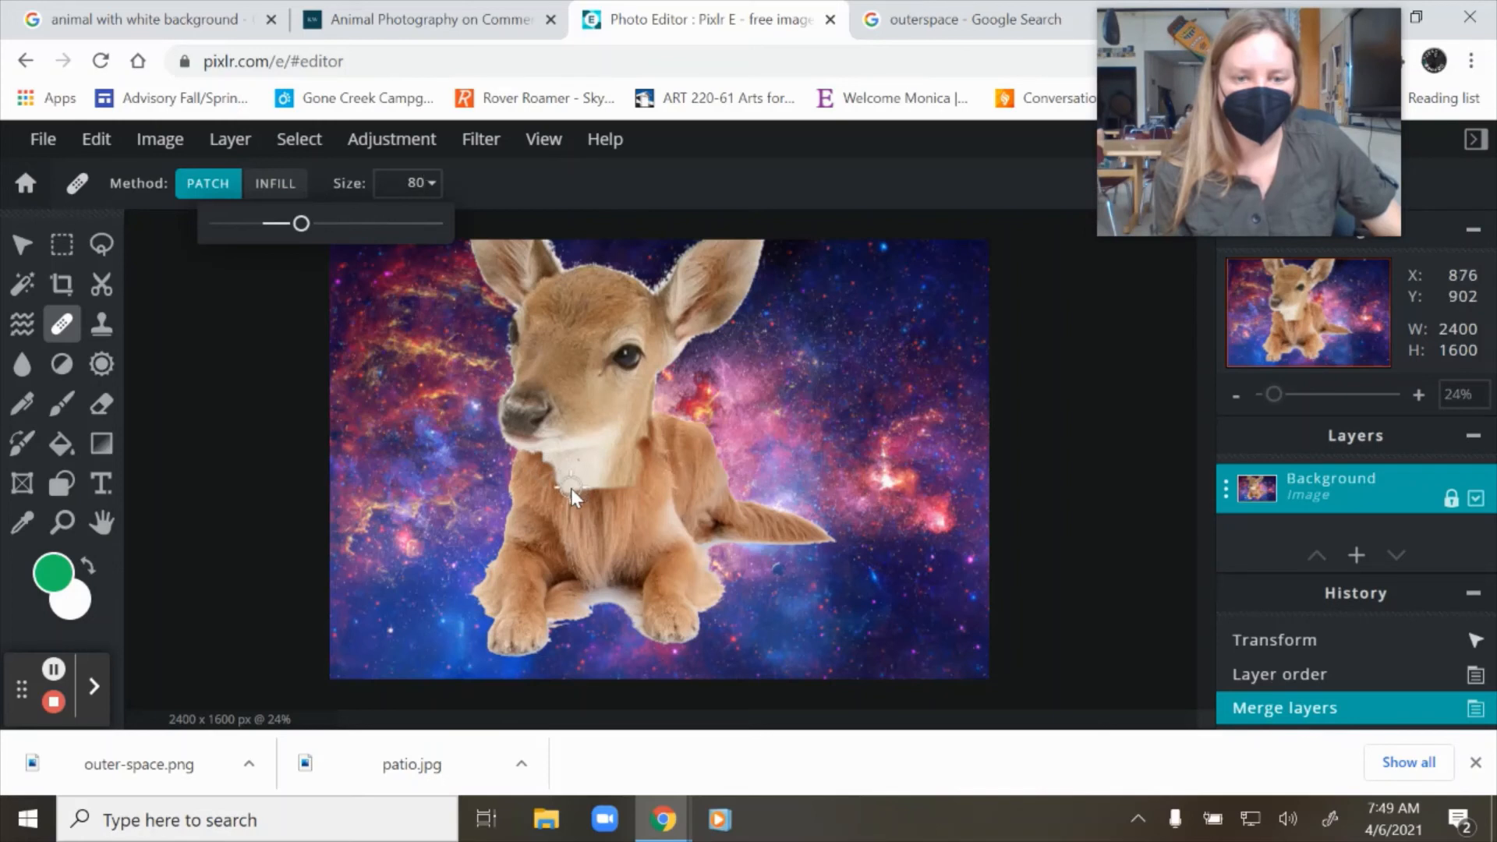
{"action": "left_click", "coordinate": [571, 488]}
{"action": "left_click", "coordinate": [556, 488]}
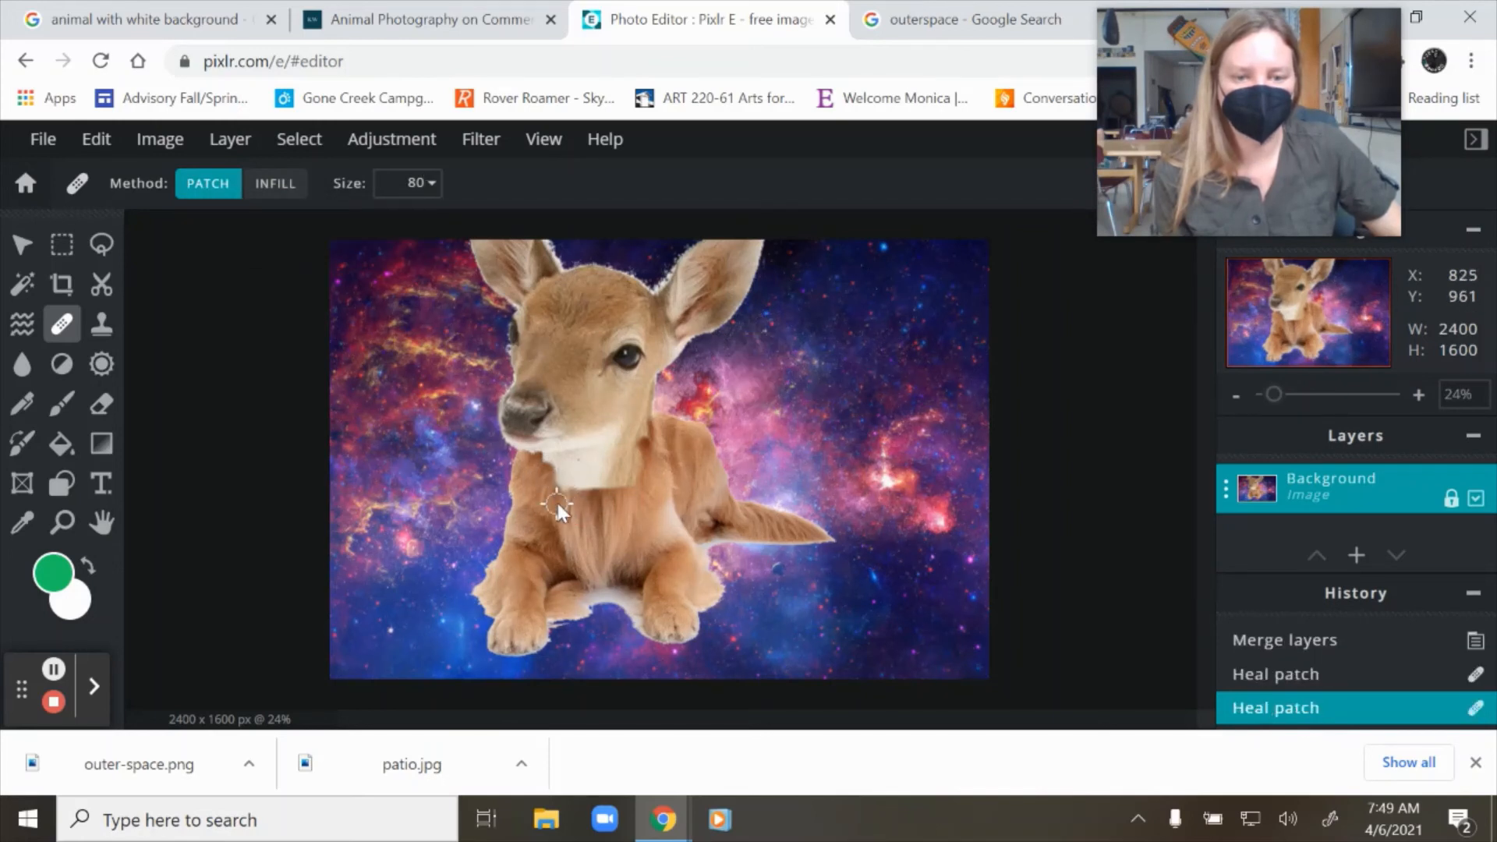
{"action": "left_click", "coordinate": [560, 498]}
Enlarge the Heal brush to 132 and patch the whole seam between the deer's neck and the dog's chest until it blends
{"action": "left_click", "coordinate": [418, 183]}
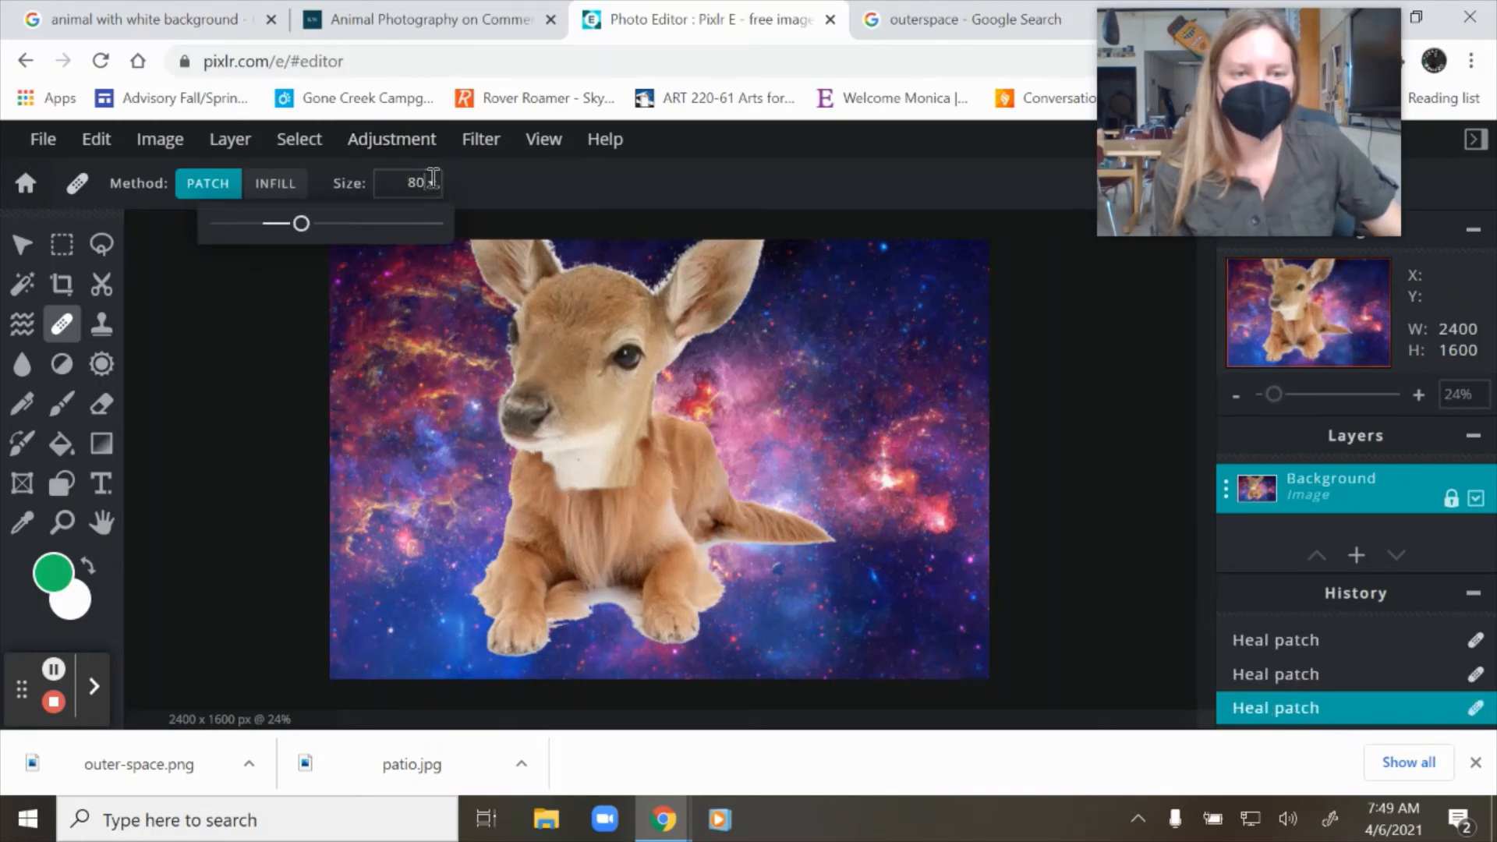
{"action": "left_click_drag", "start_coordinate": [300, 226], "coordinate": [360, 225]}
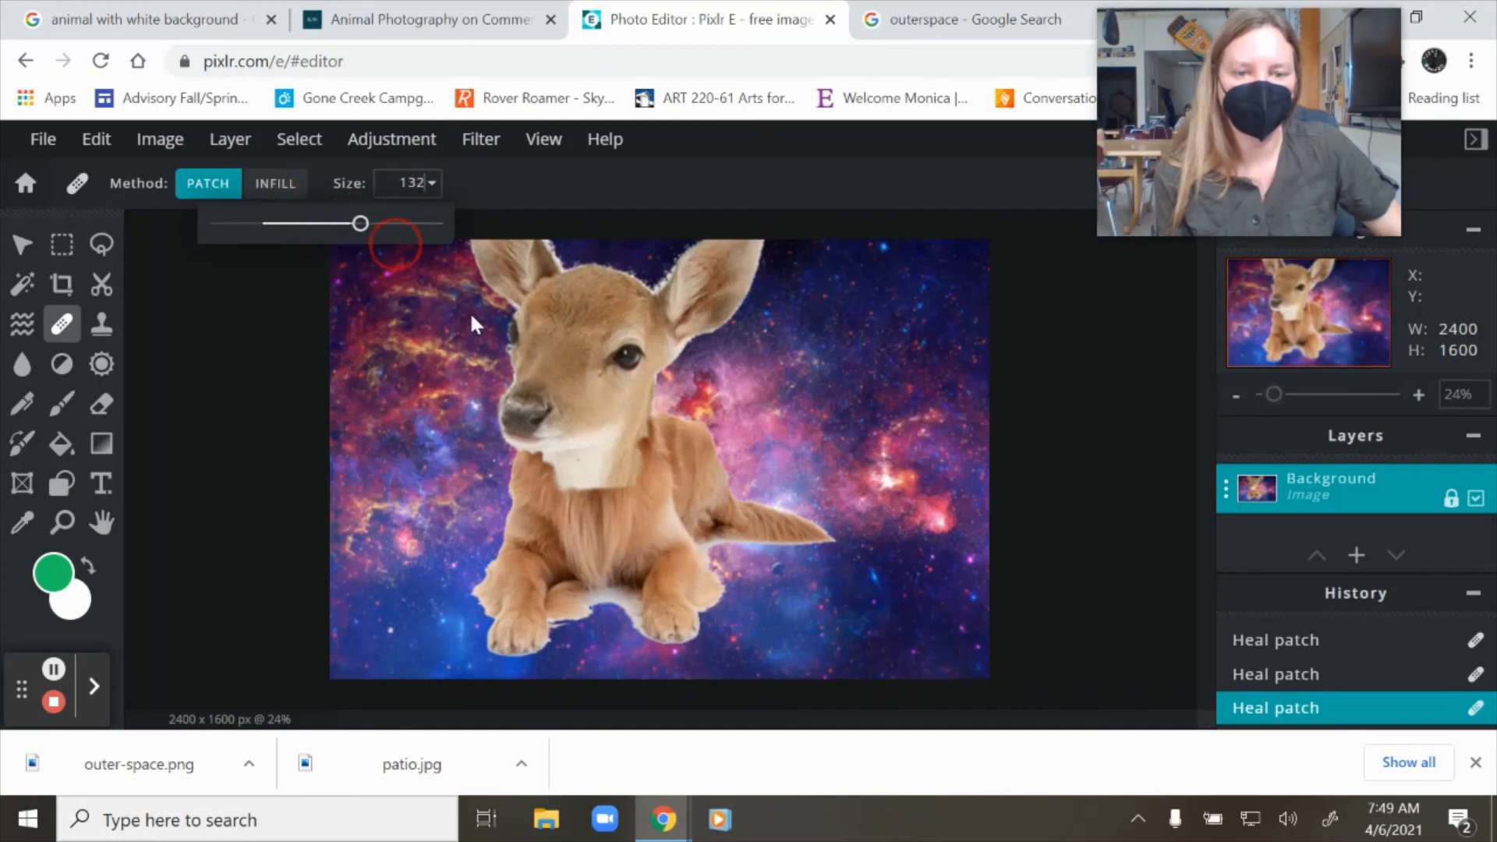
{"action": "left_click", "coordinate": [571, 490]}
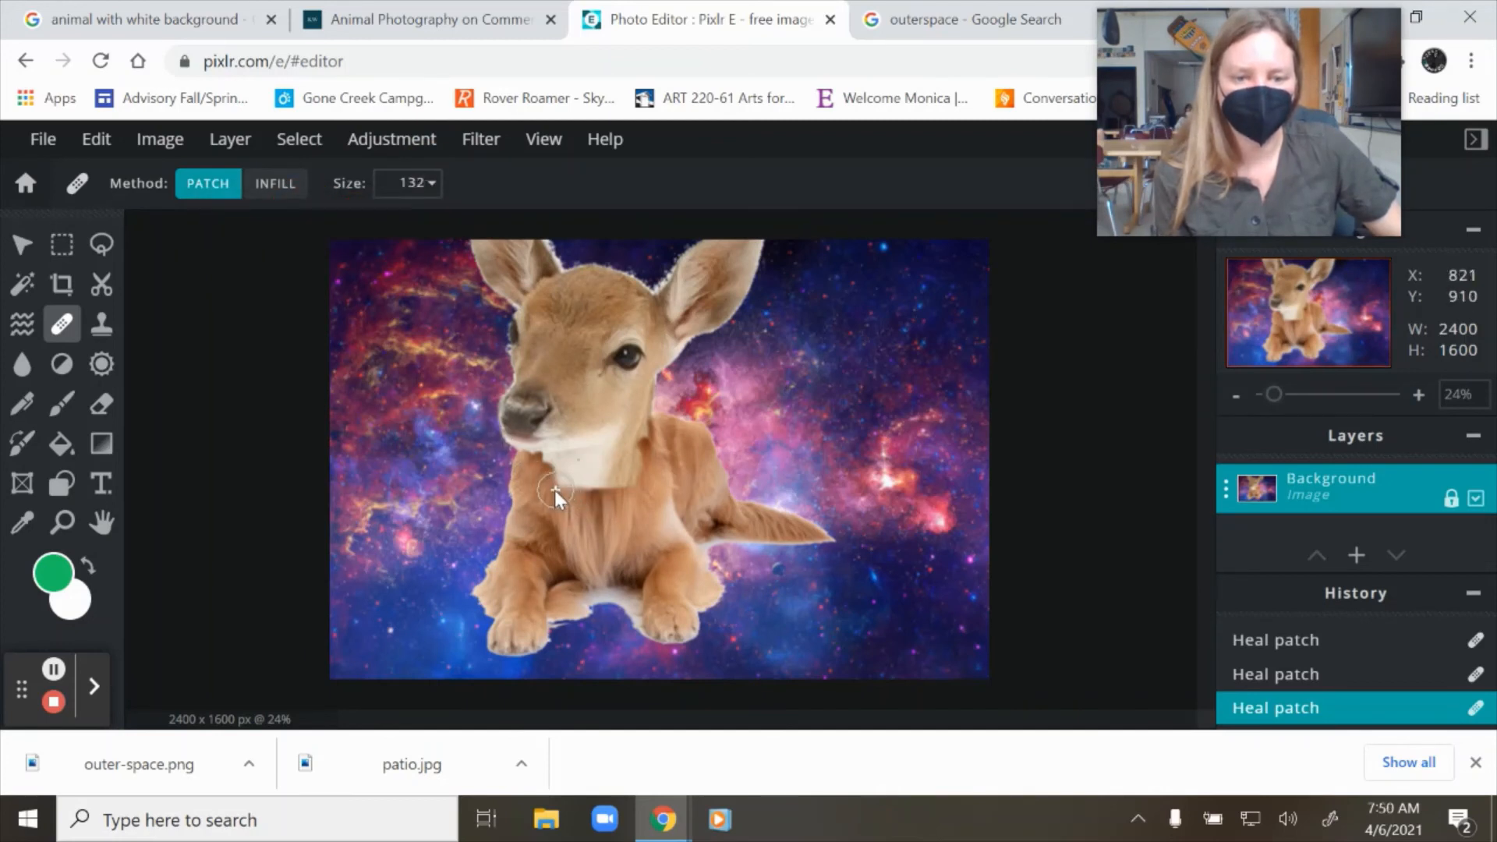
{"action": "left_click", "coordinate": [545, 469]}
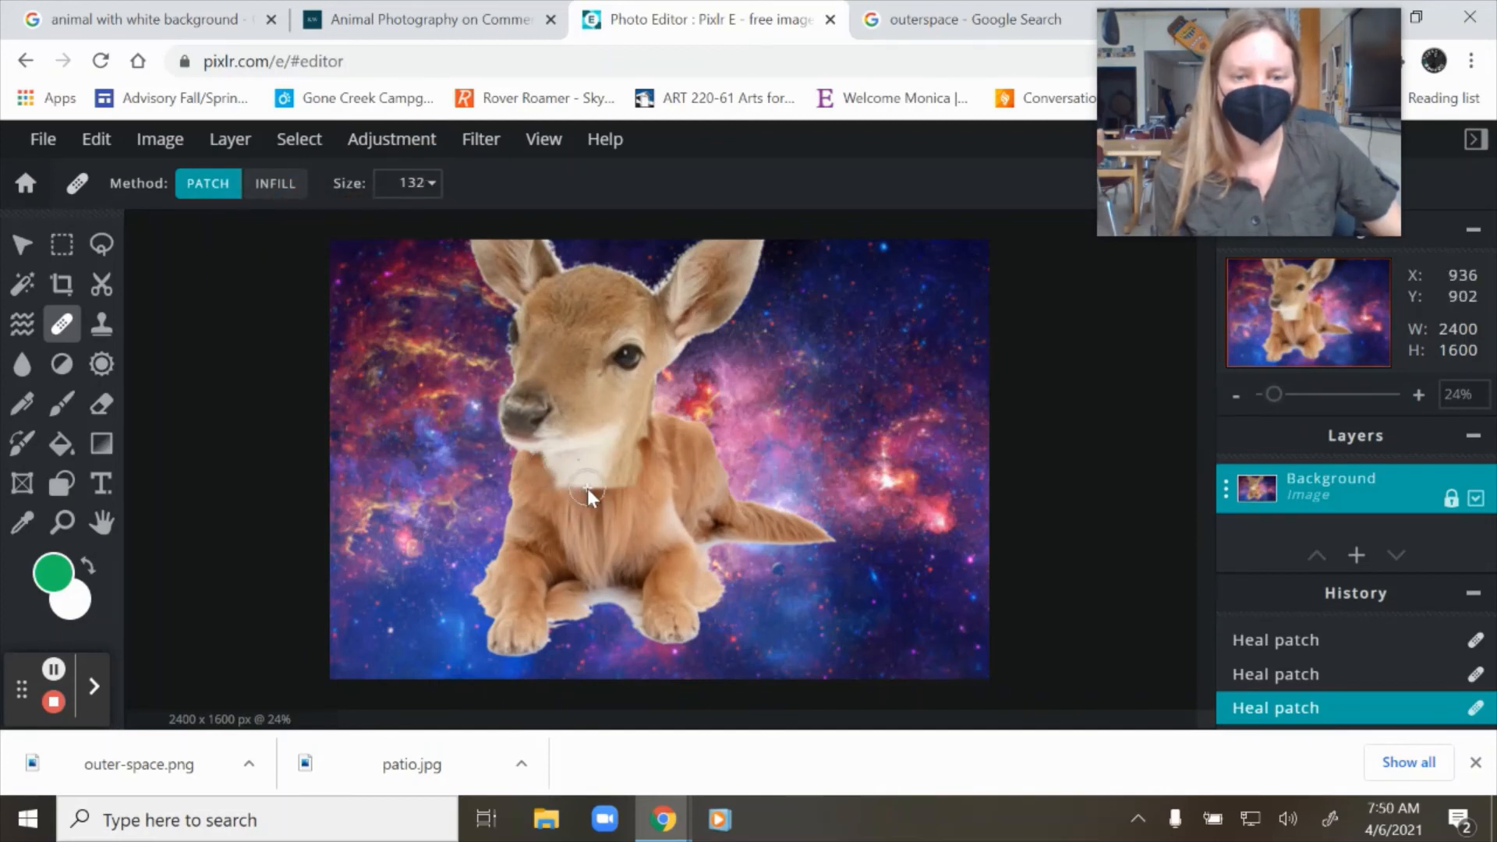
{"action": "left_click", "coordinate": [572, 491]}
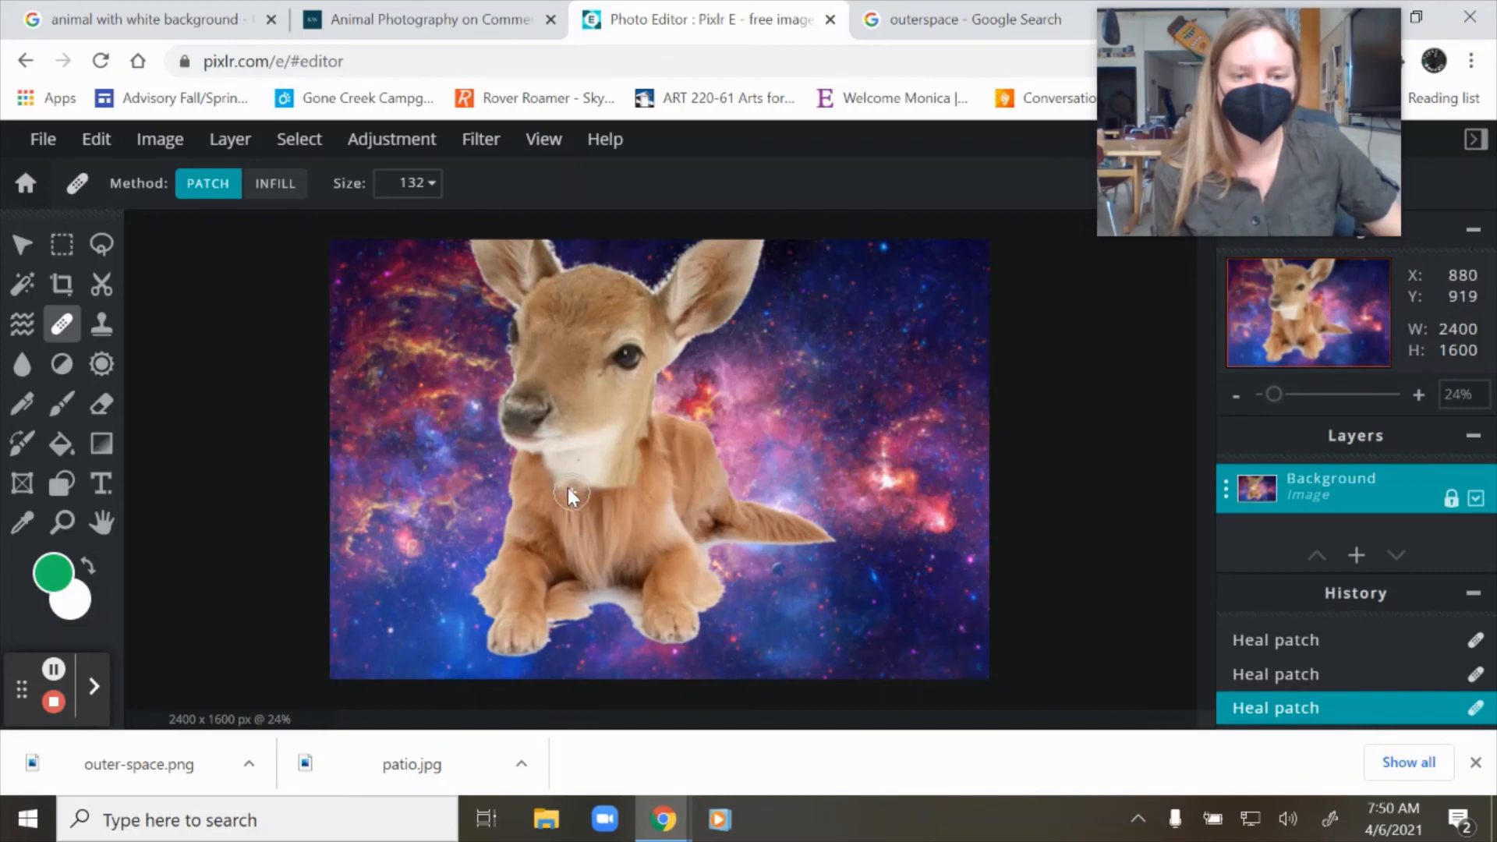
{"action": "left_click", "coordinate": [559, 494]}
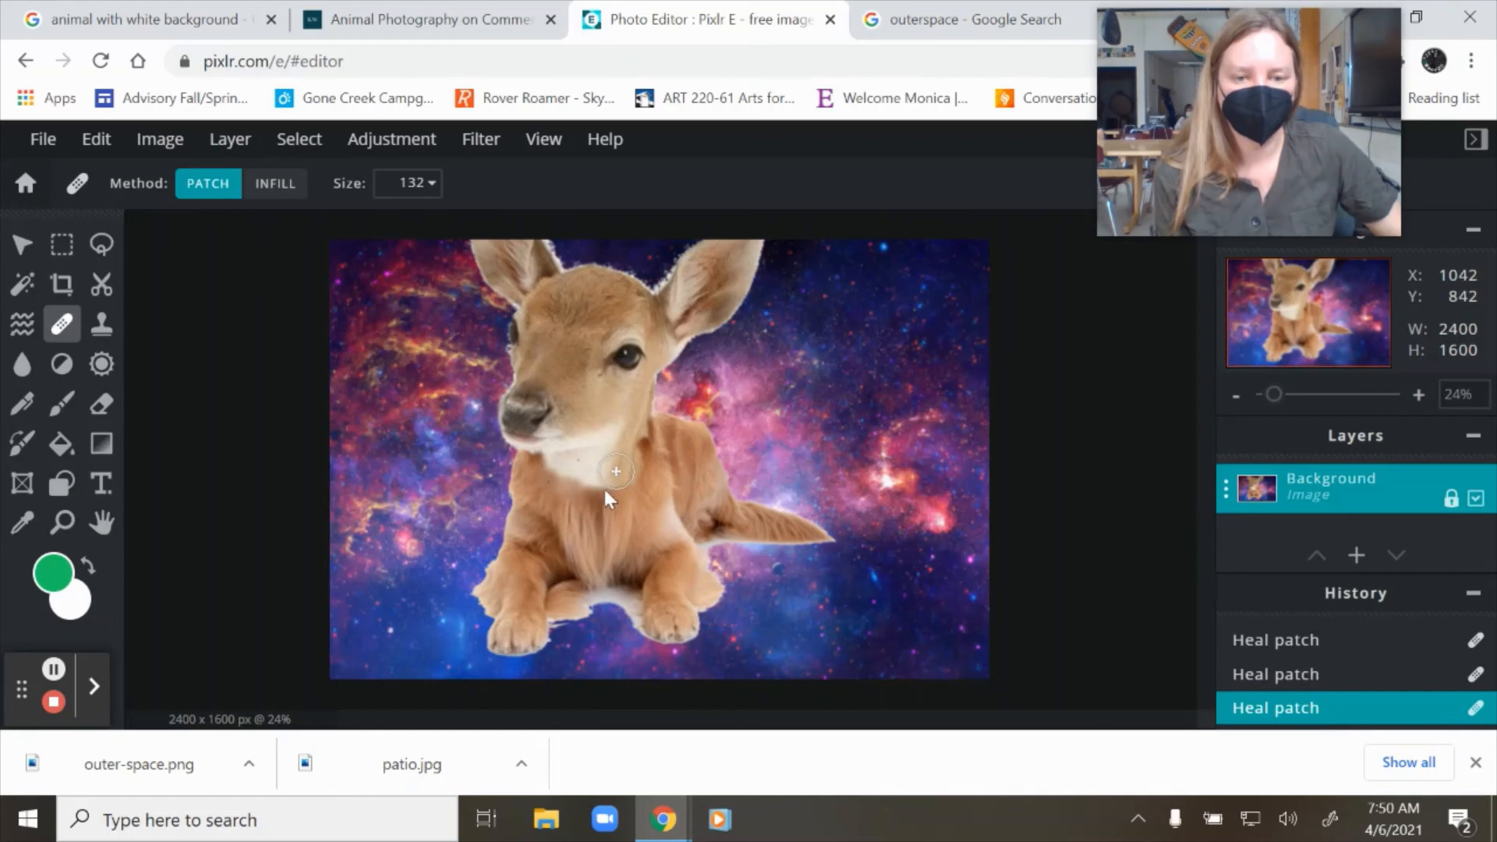
{"action": "left_click", "coordinate": [602, 484]}
{"action": "left_click", "coordinate": [590, 497]}
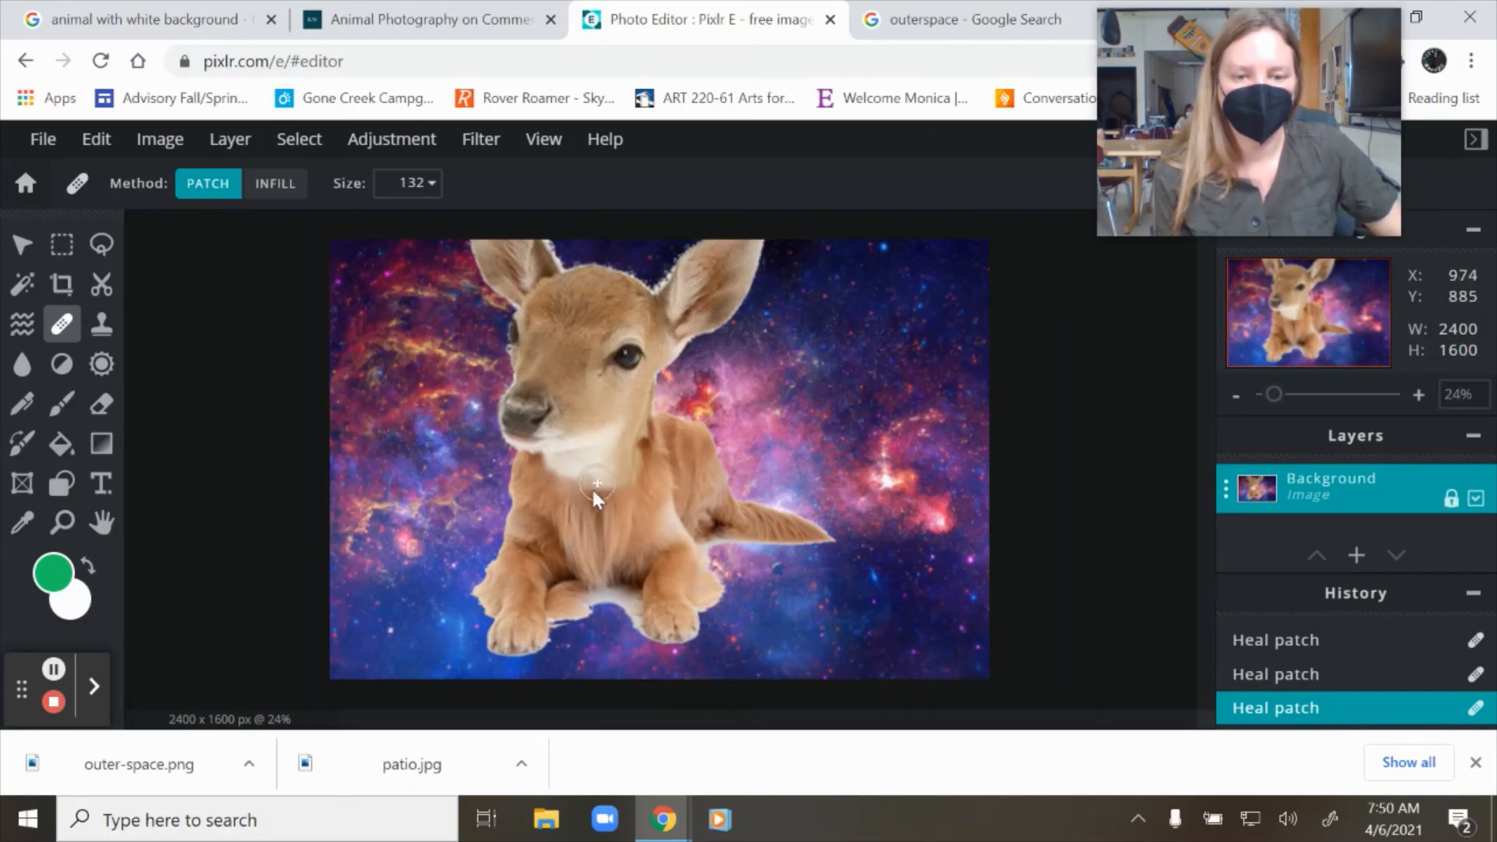
{"action": "left_click", "coordinate": [575, 484]}
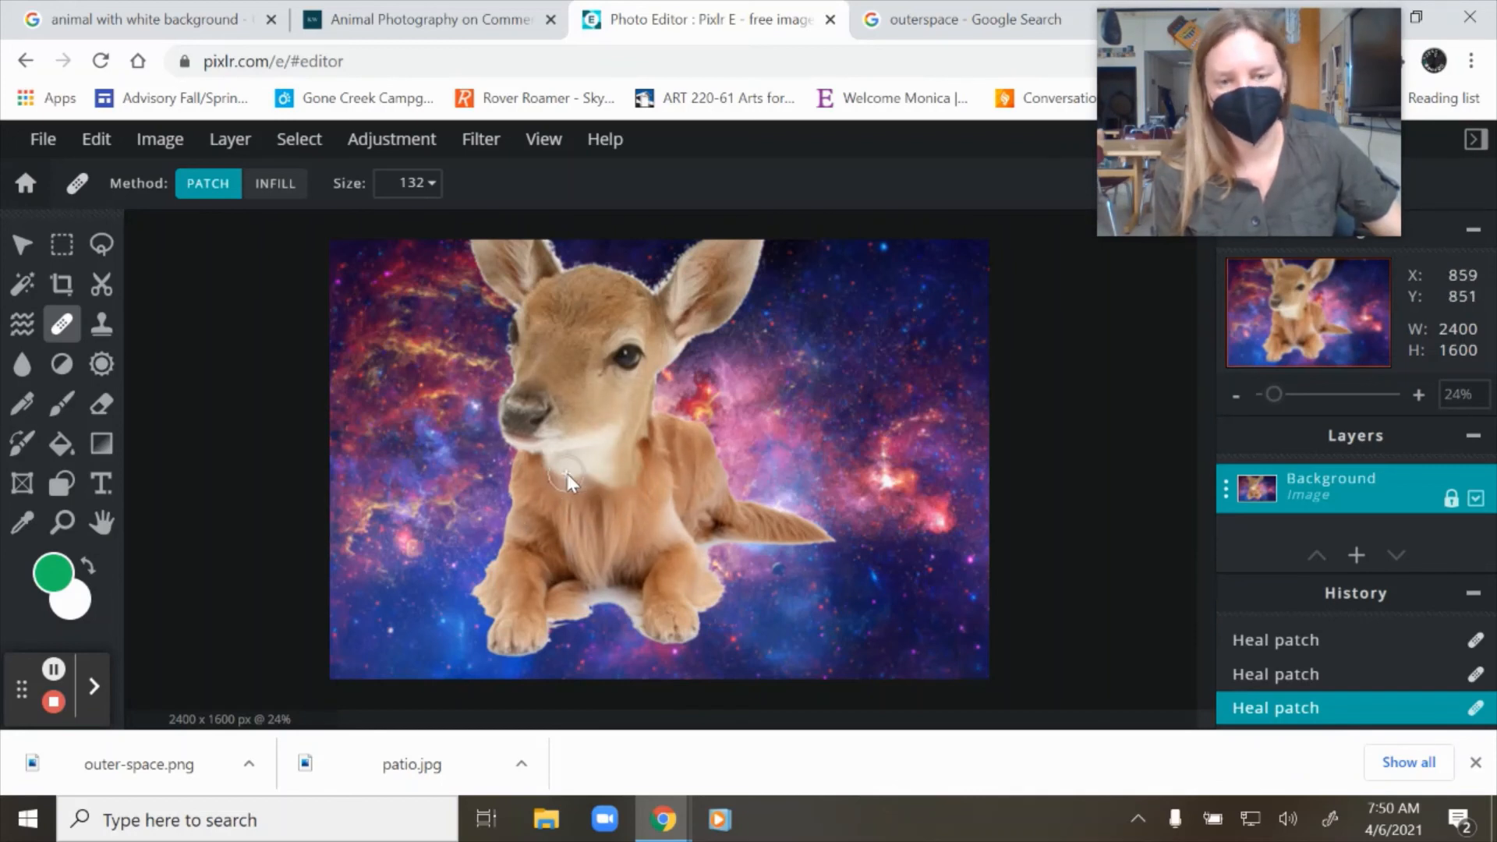
{"action": "left_click", "coordinate": [558, 493]}
{"action": "left_click", "coordinate": [621, 499]}
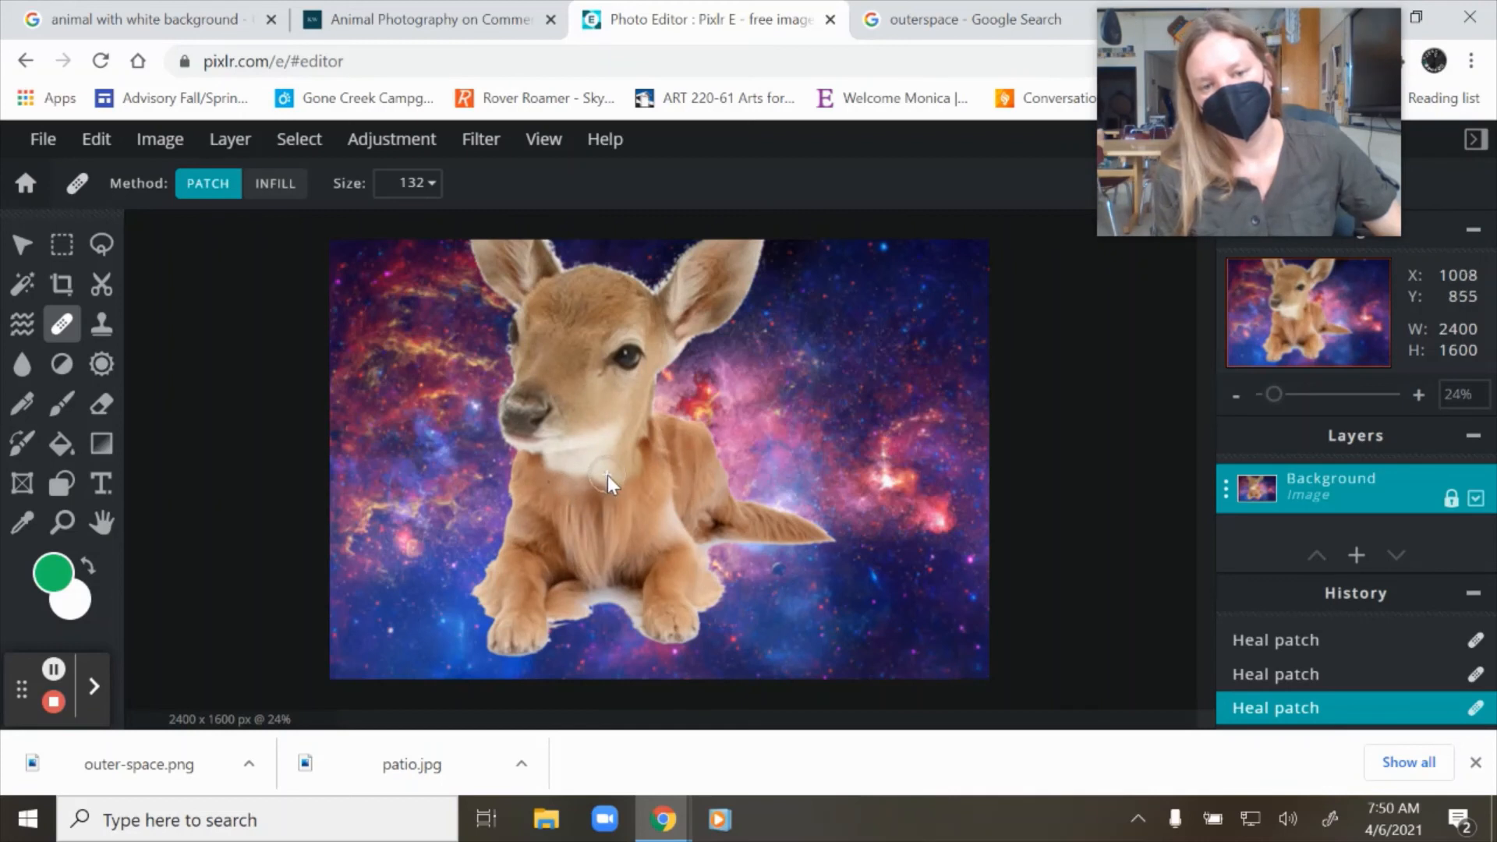
{"action": "left_click", "coordinate": [610, 482]}
{"action": "left_click", "coordinate": [619, 480]}
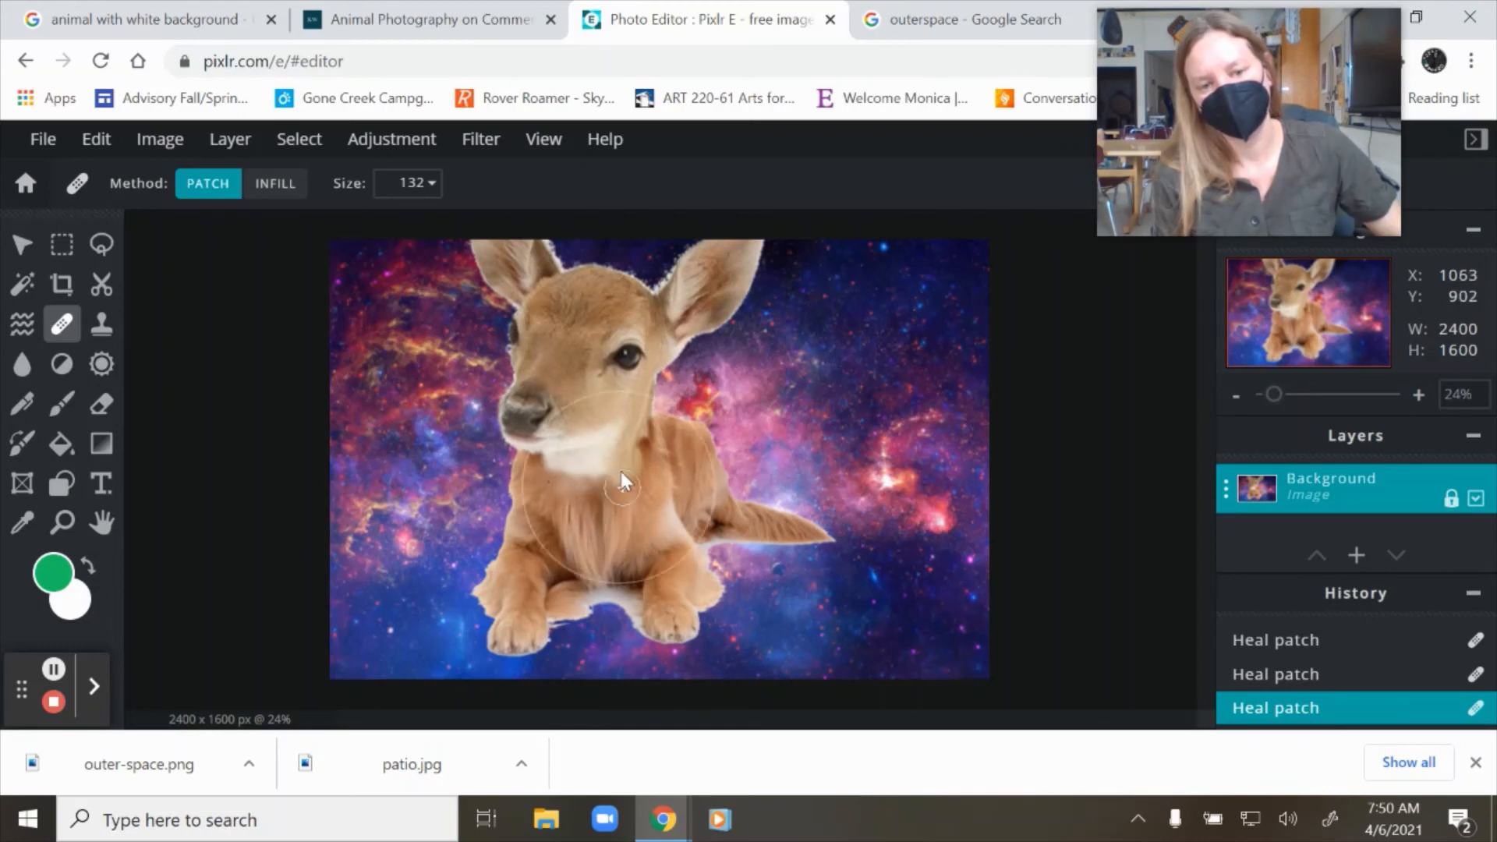
{"action": "left_click", "coordinate": [629, 460]}
{"action": "left_click", "coordinate": [630, 466]}
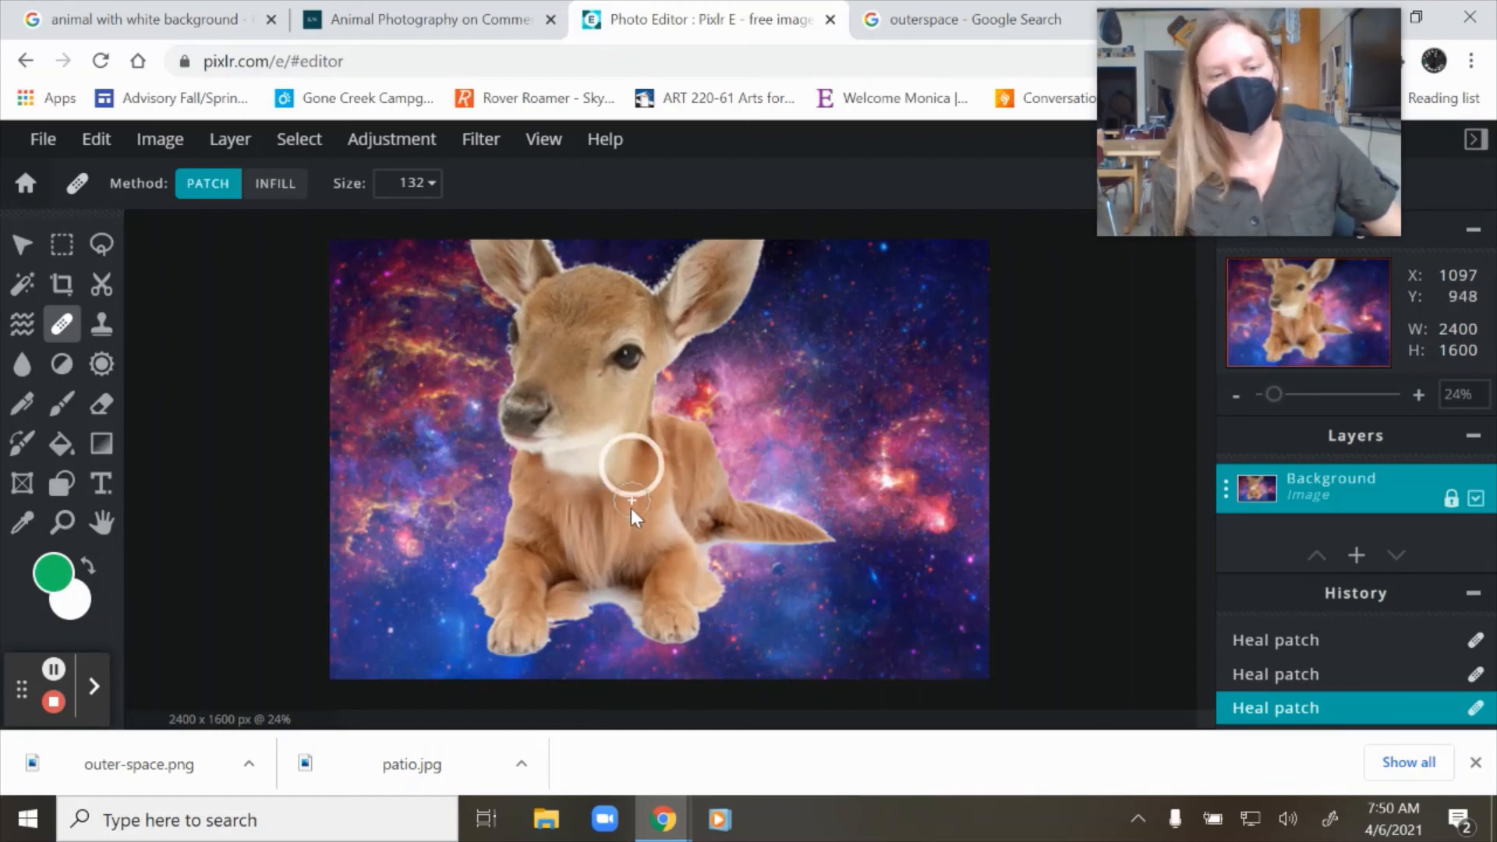
{"action": "left_click", "coordinate": [589, 477]}
{"action": "left_click", "coordinate": [573, 485]}
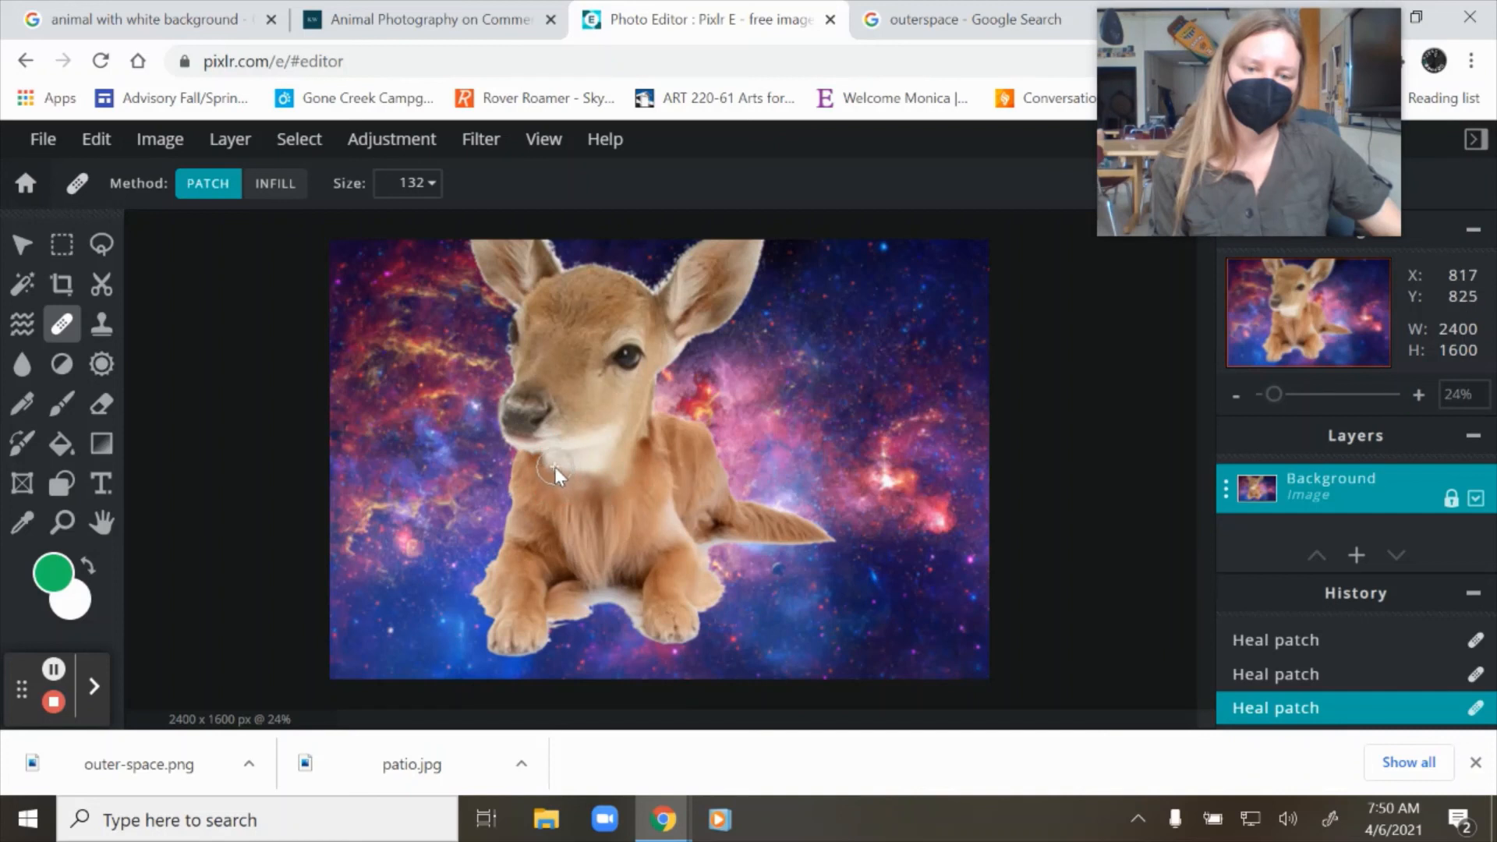
{"action": "left_click", "coordinate": [558, 471]}
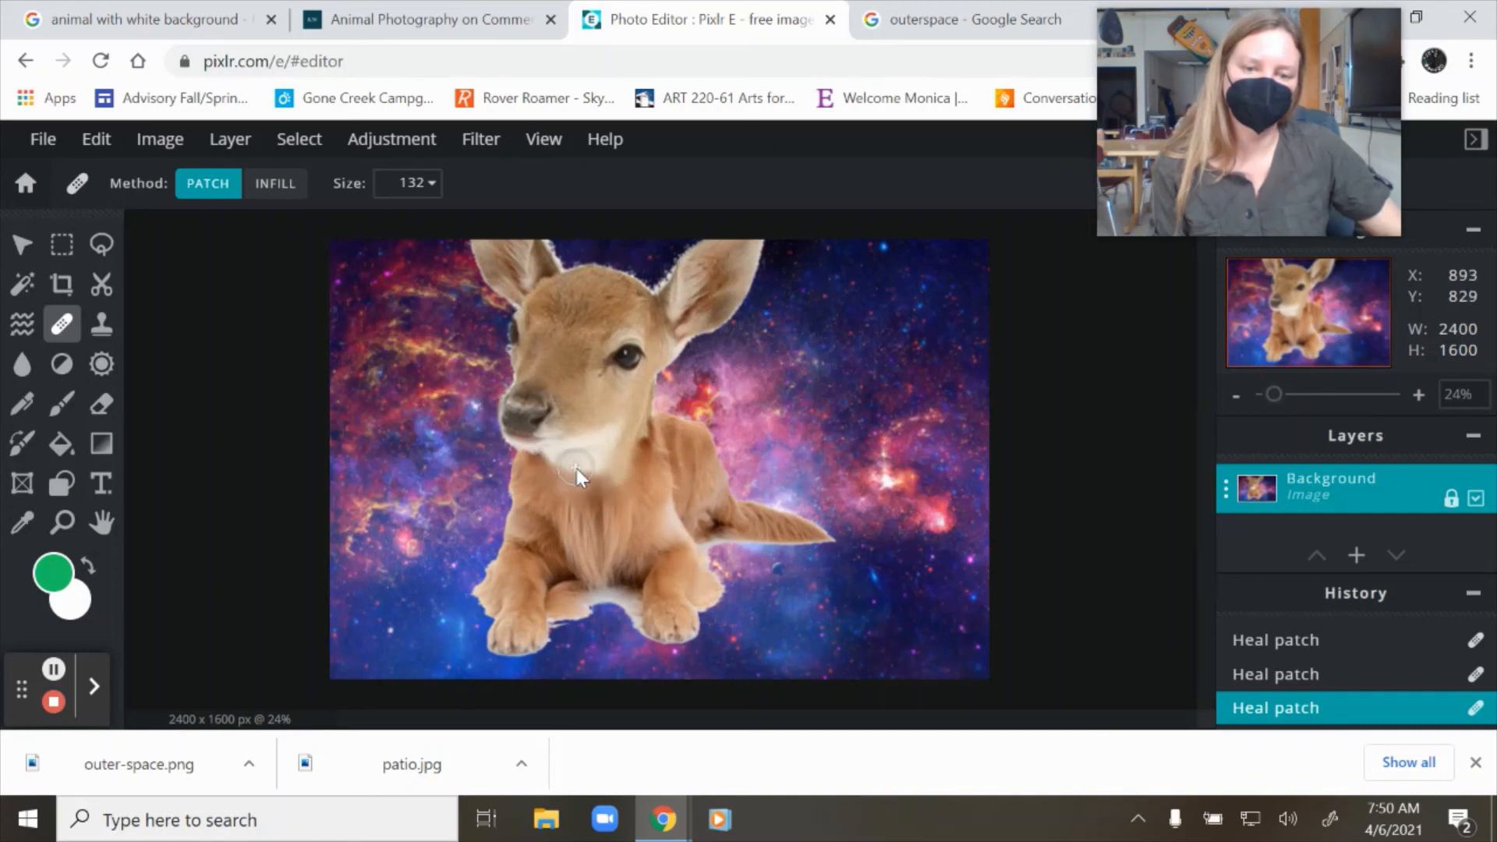
{"action": "left_click", "coordinate": [597, 470]}
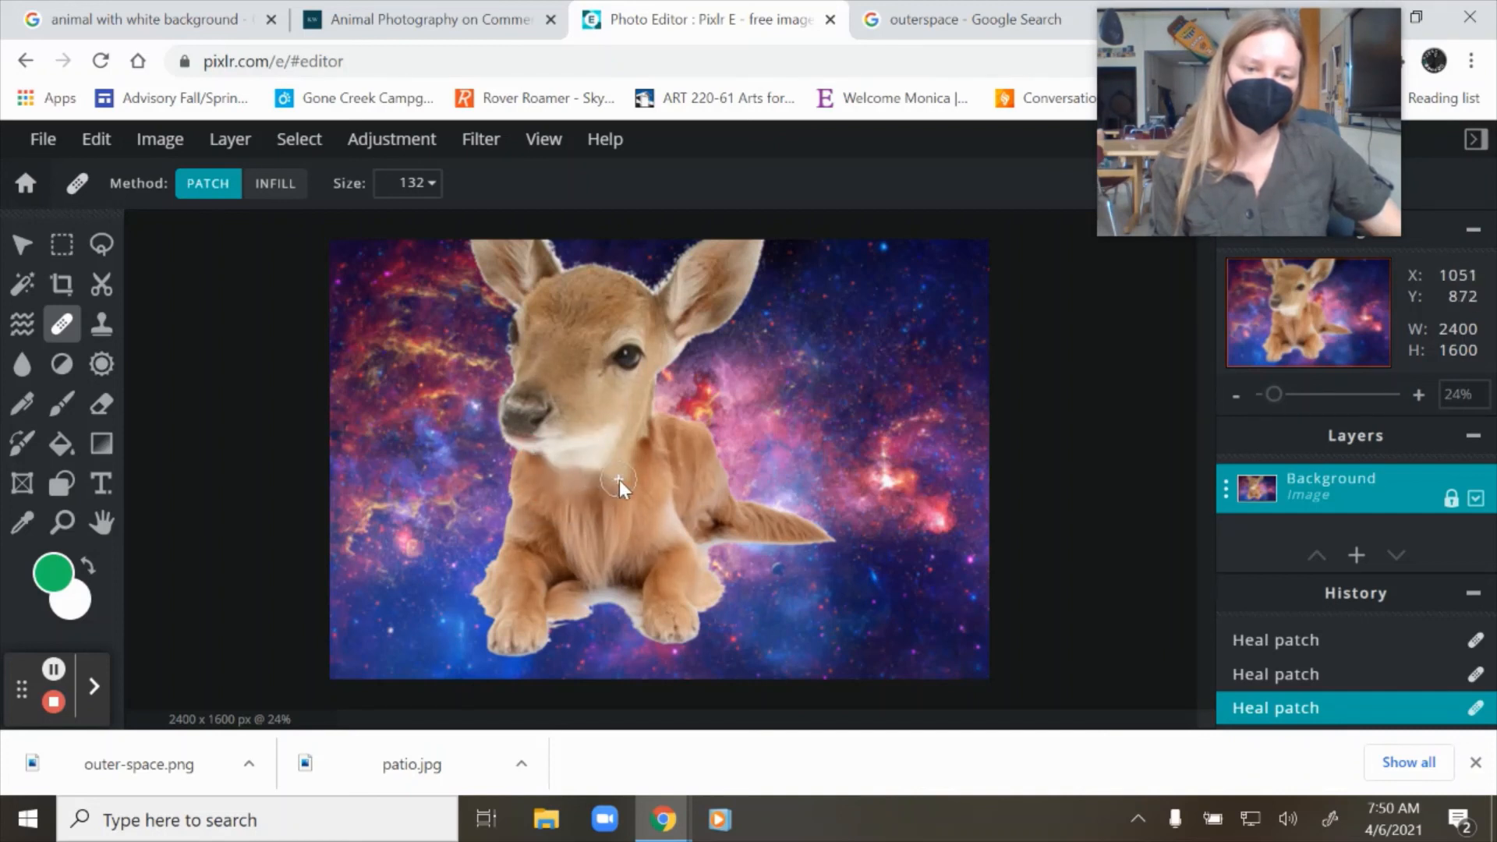
Heal the remaining blotches along the seam beneath the deer's chin and on the upper chest with the size 132 patch brush
{"action": "left_click", "coordinate": [622, 482]}
{"action": "left_click", "coordinate": [629, 457]}
{"action": "left_click", "coordinate": [587, 474]}
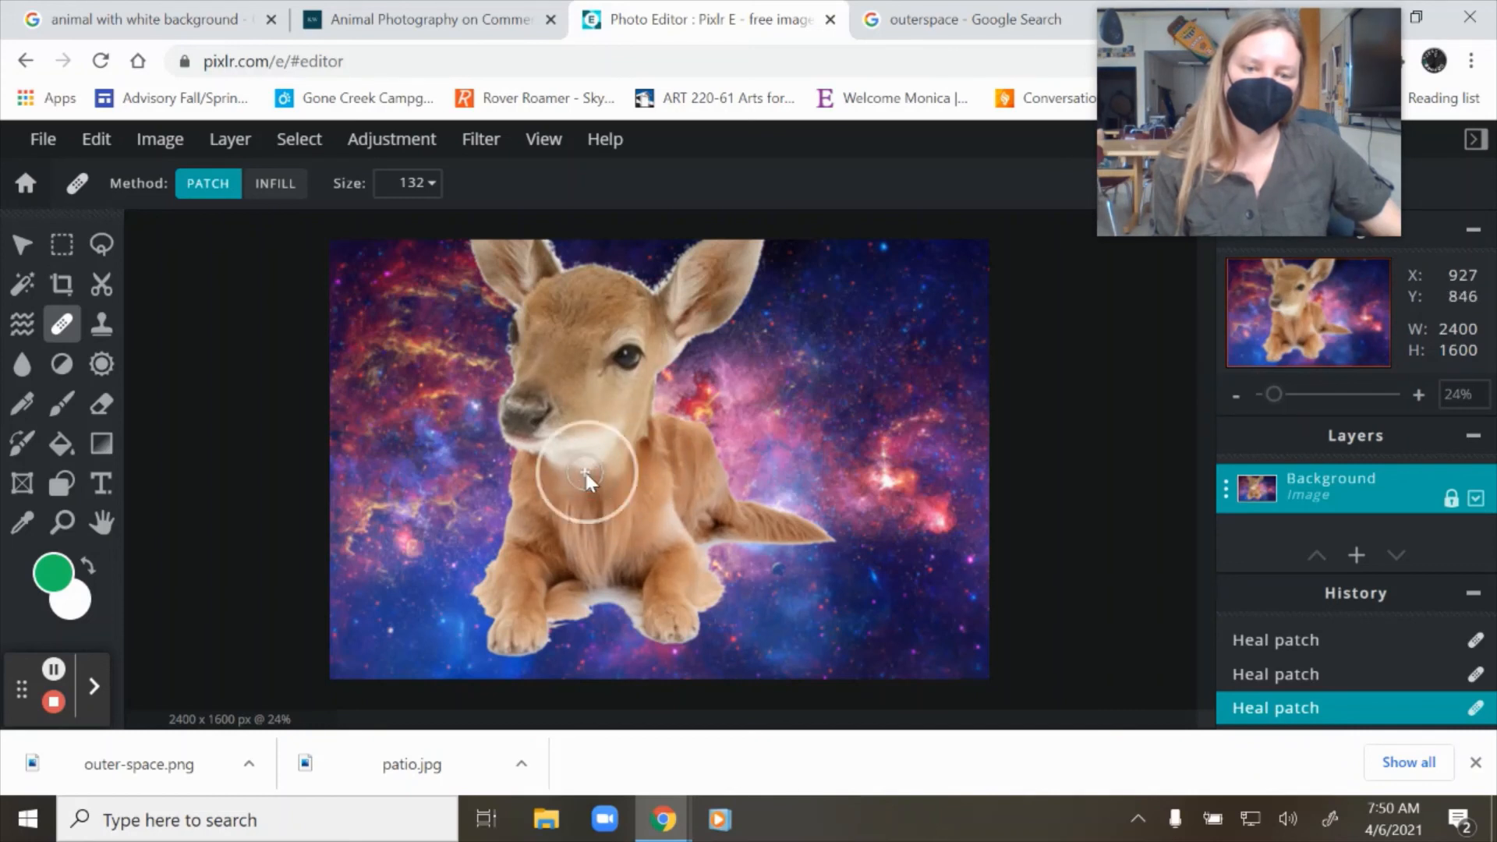
{"action": "left_click", "coordinate": [558, 469]}
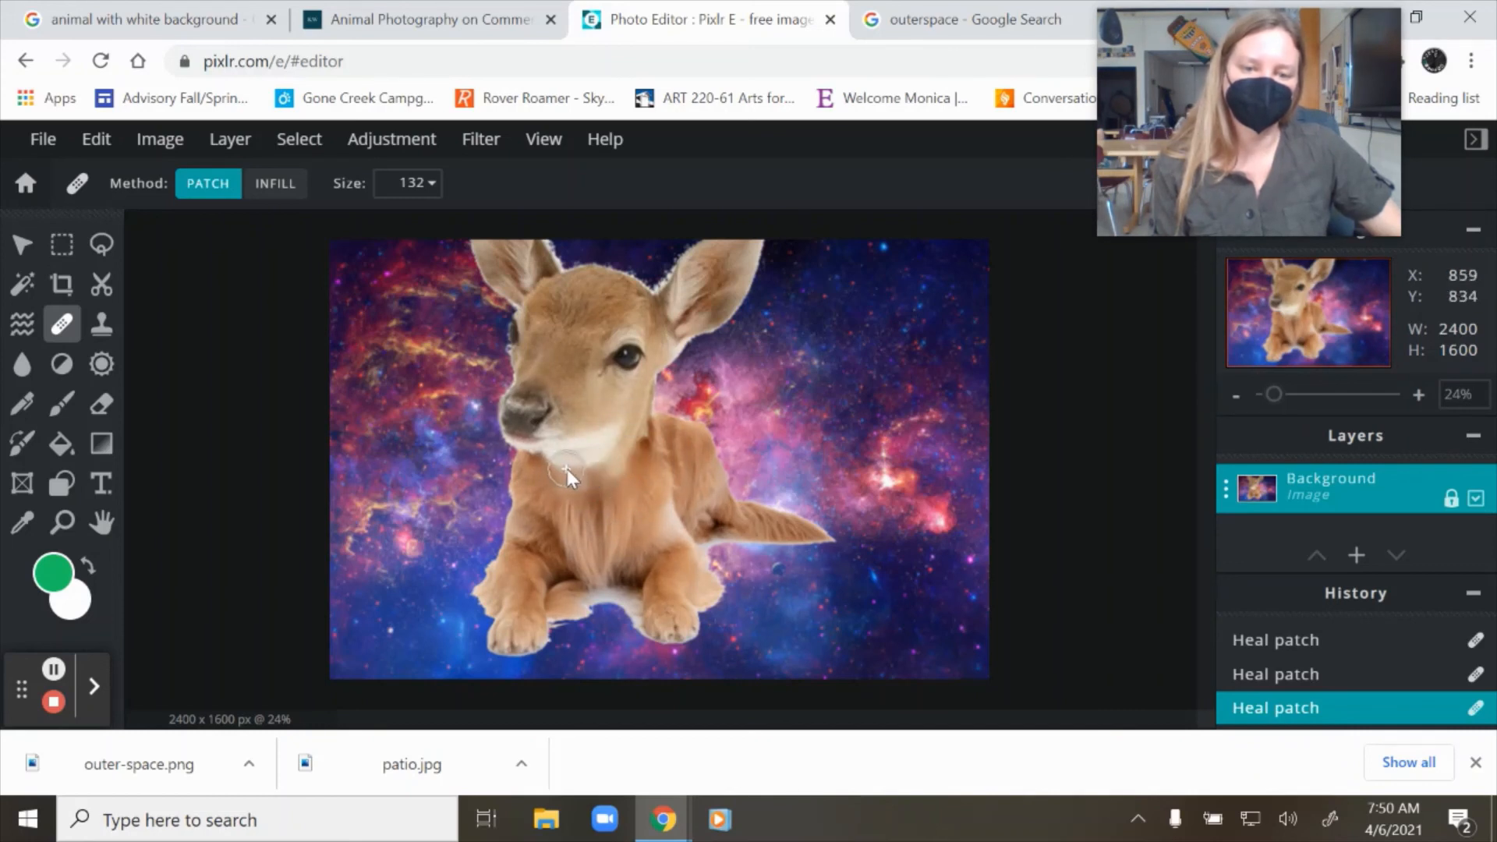
{"action": "left_click", "coordinate": [618, 478]}
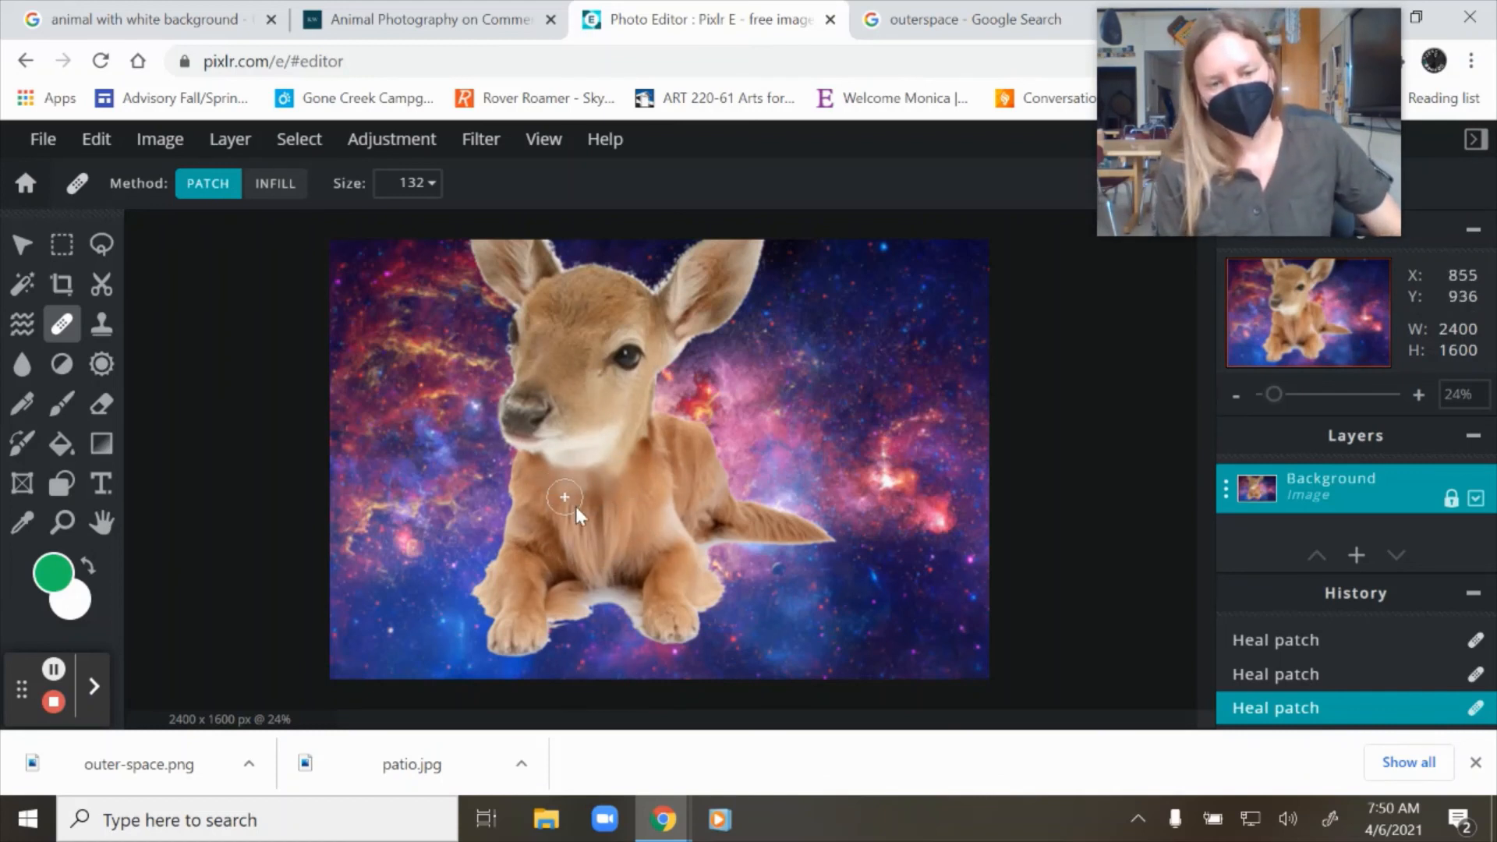
{"action": "left_click", "coordinate": [582, 499]}
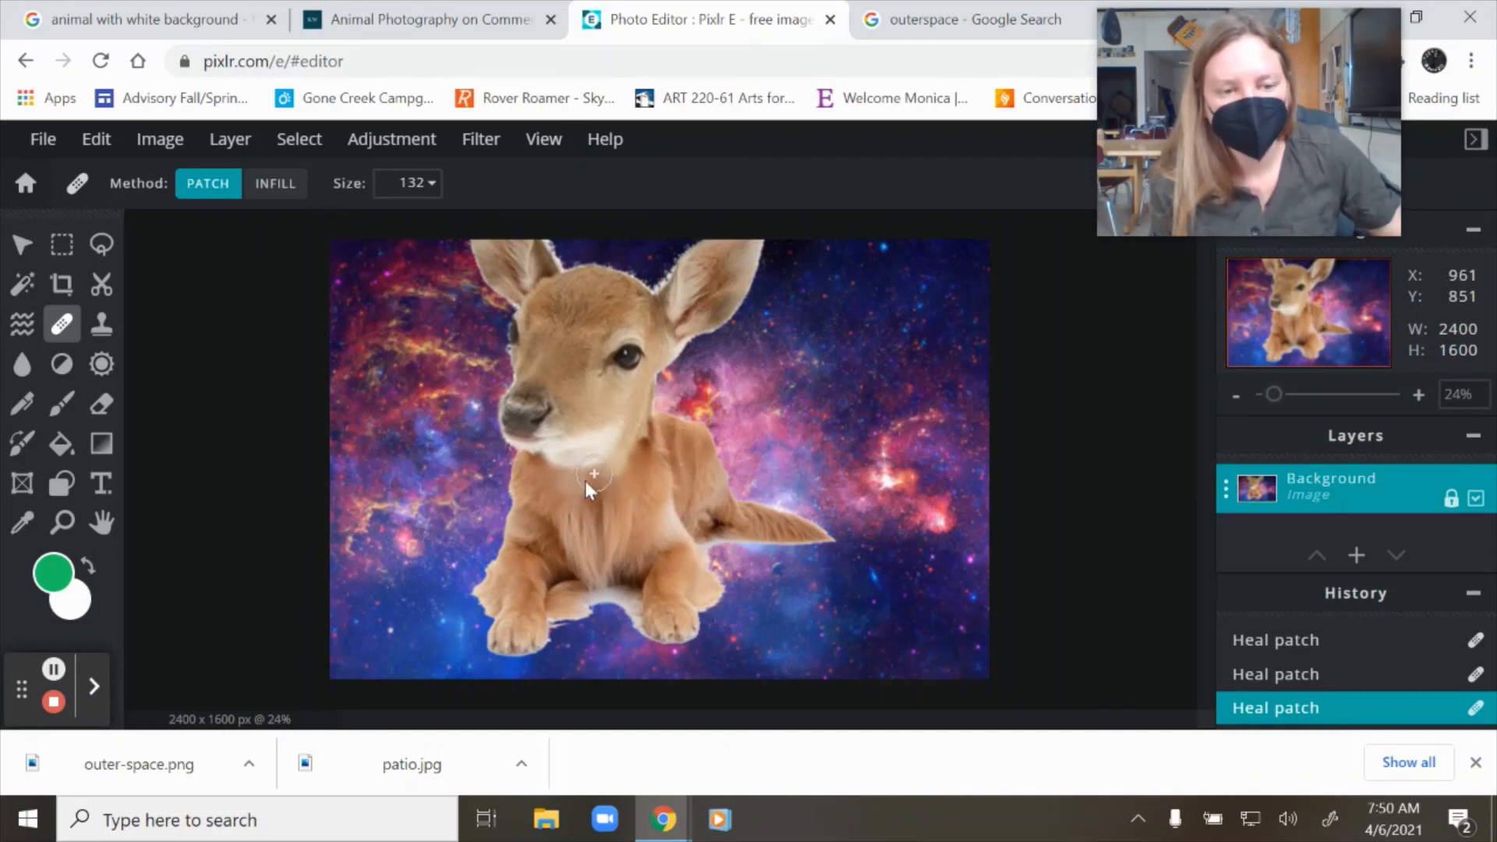
Sample fur on the dog's upper chest with the Clone Stamp and clone it over the smudged area below the neck with a 40 px brush
{"action": "left_click", "coordinate": [101, 324]}
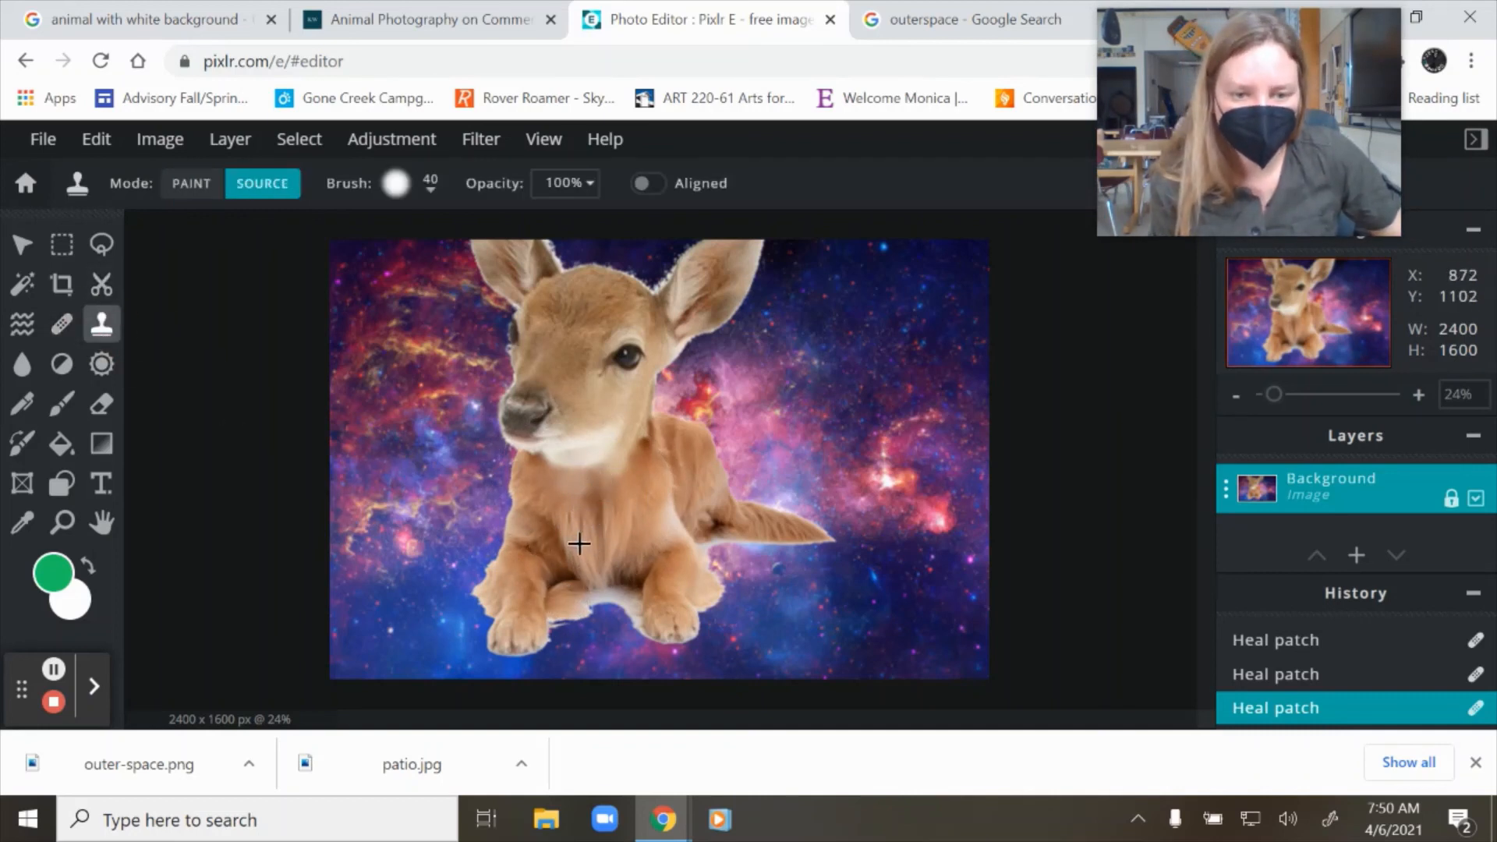
{"action": "left_click", "coordinate": [567, 505]}
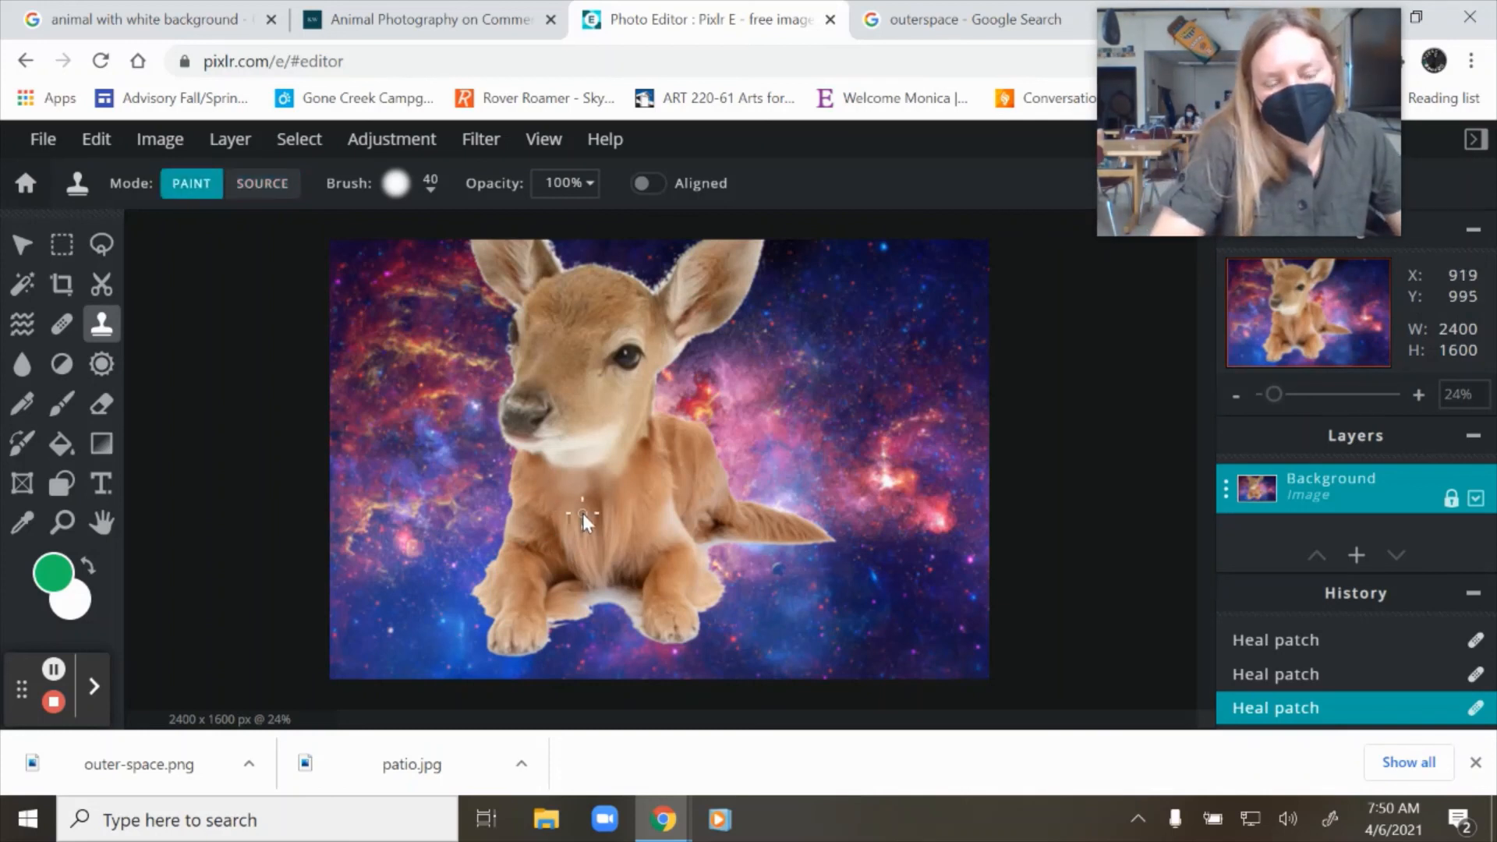
{"action": "left_click", "coordinate": [577, 499], "text": "ctrl"}
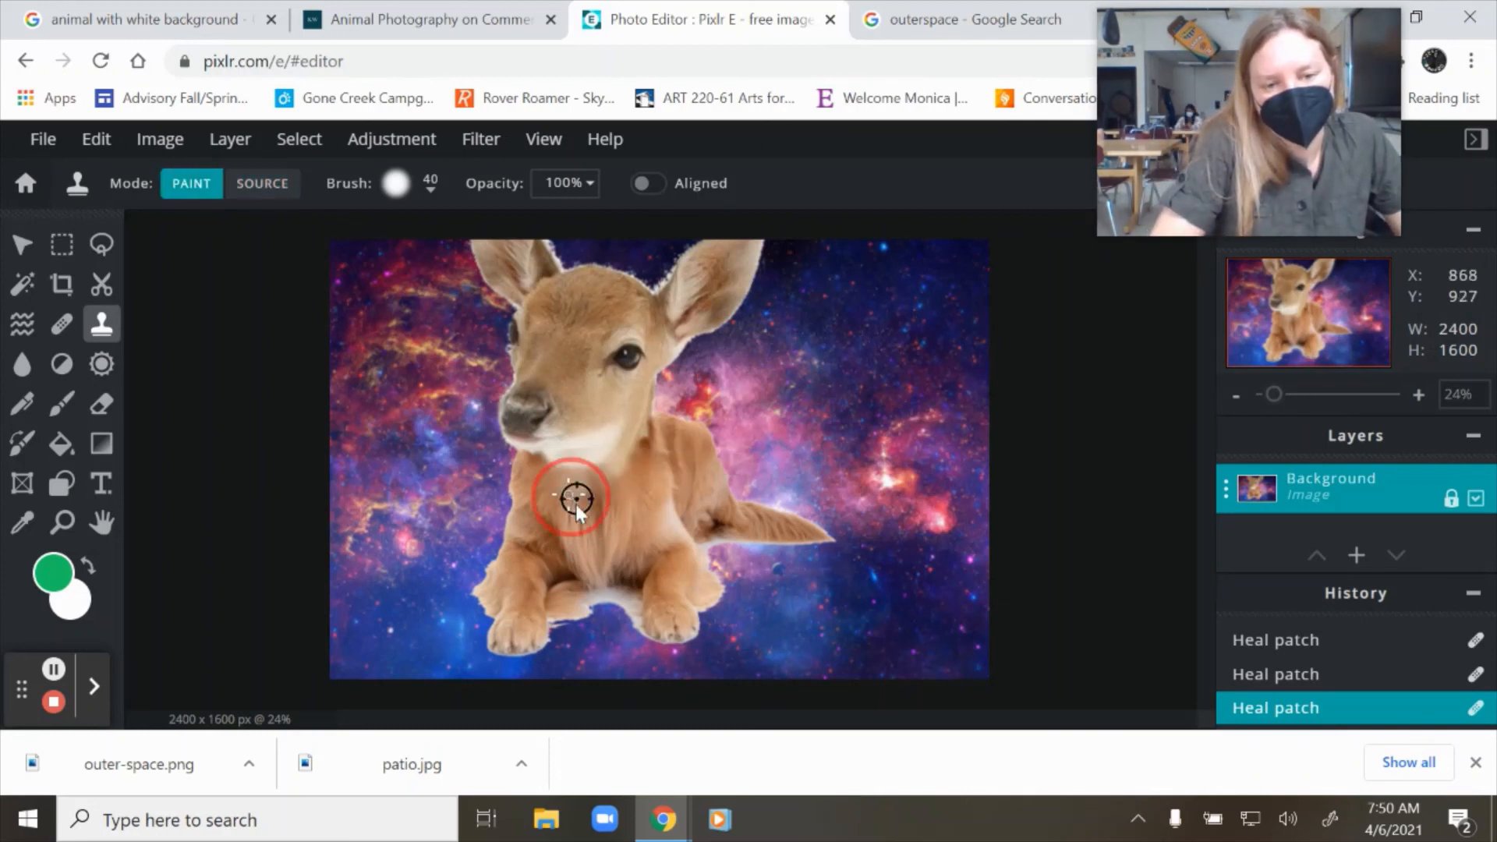
{"action": "left_click", "coordinate": [576, 504]}
{"action": "left_click", "coordinate": [572, 490]}
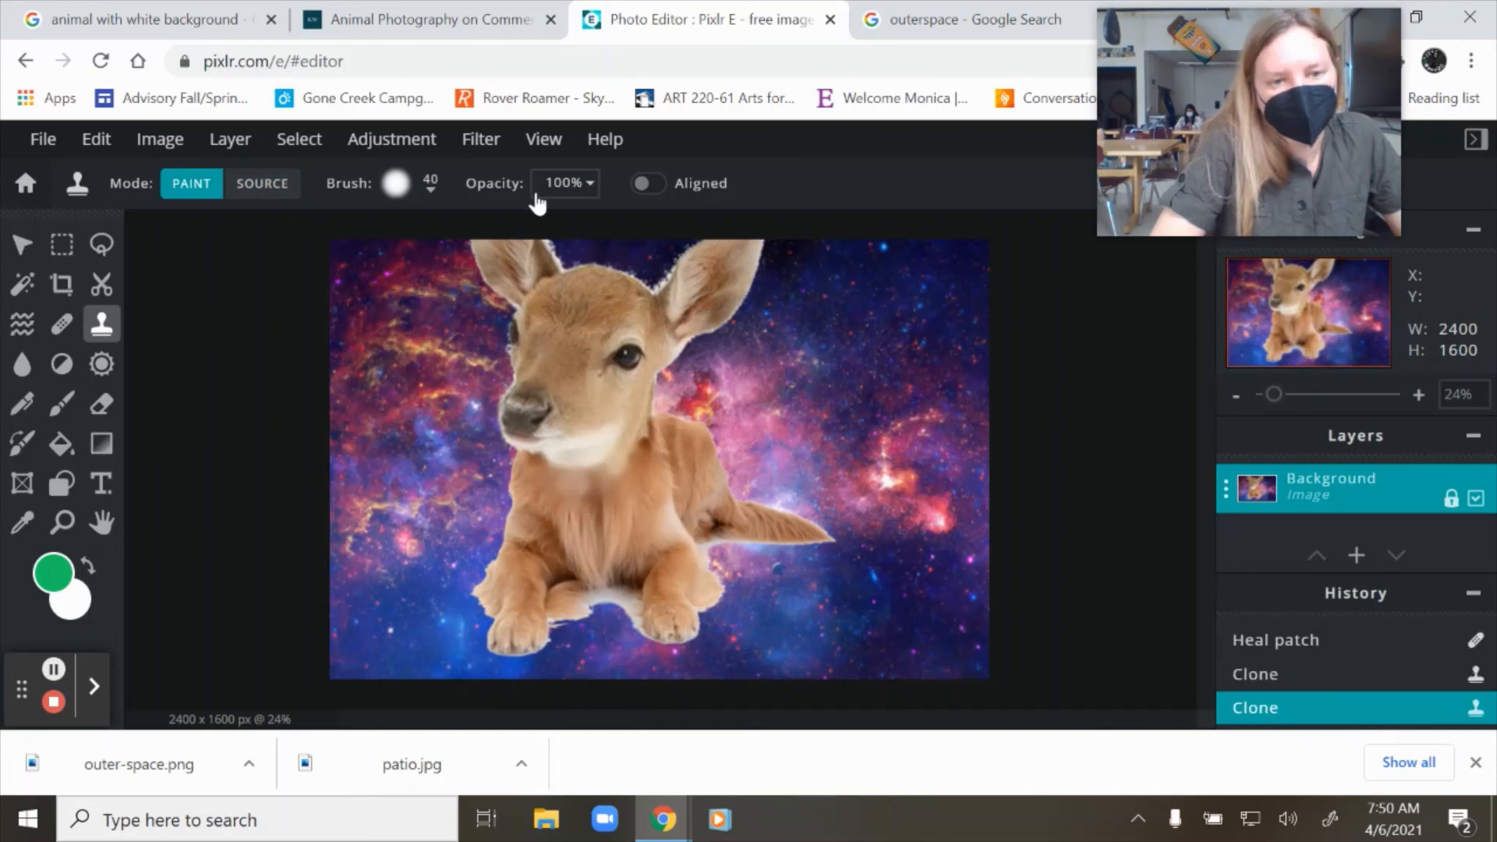
Enlarge the clone brush to 99 px and clone fur over the upper chest just below the neck
{"action": "left_click", "coordinate": [427, 187]}
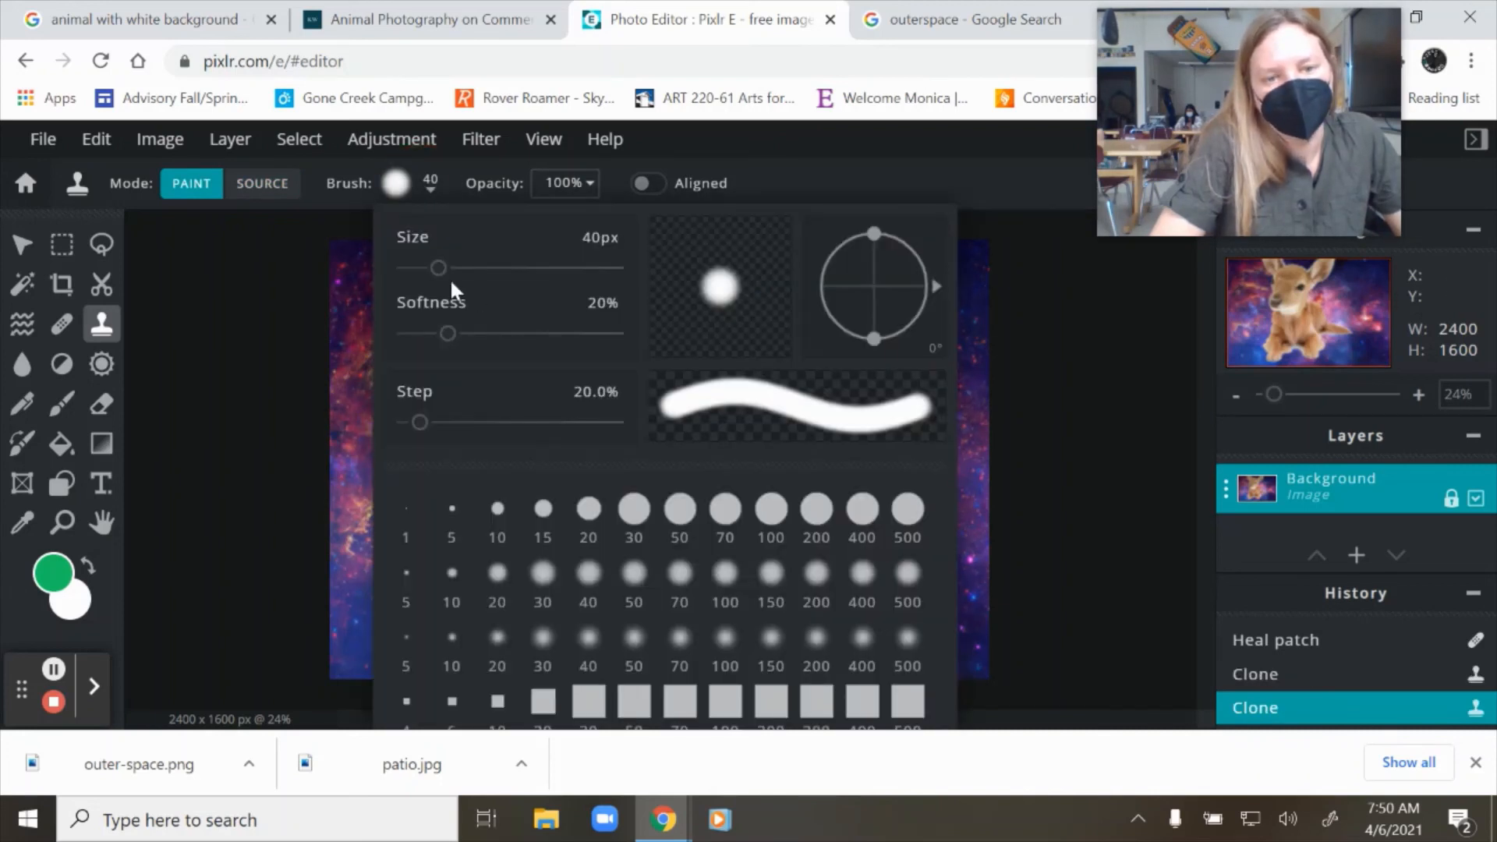
{"action": "left_click_drag", "start_coordinate": [441, 269], "coordinate": [495, 267]}
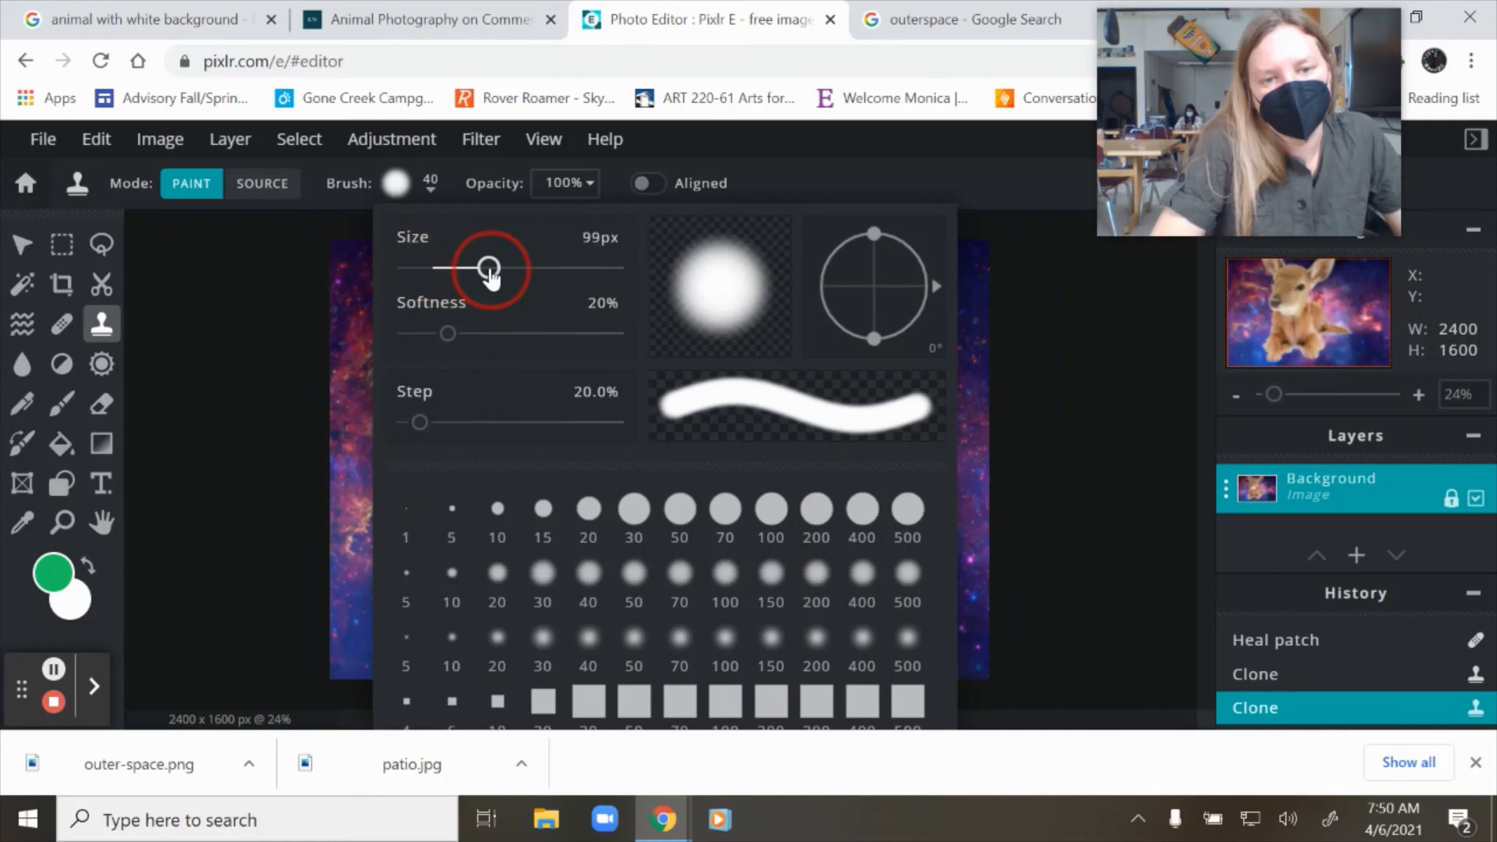
{"action": "left_click", "coordinate": [333, 335]}
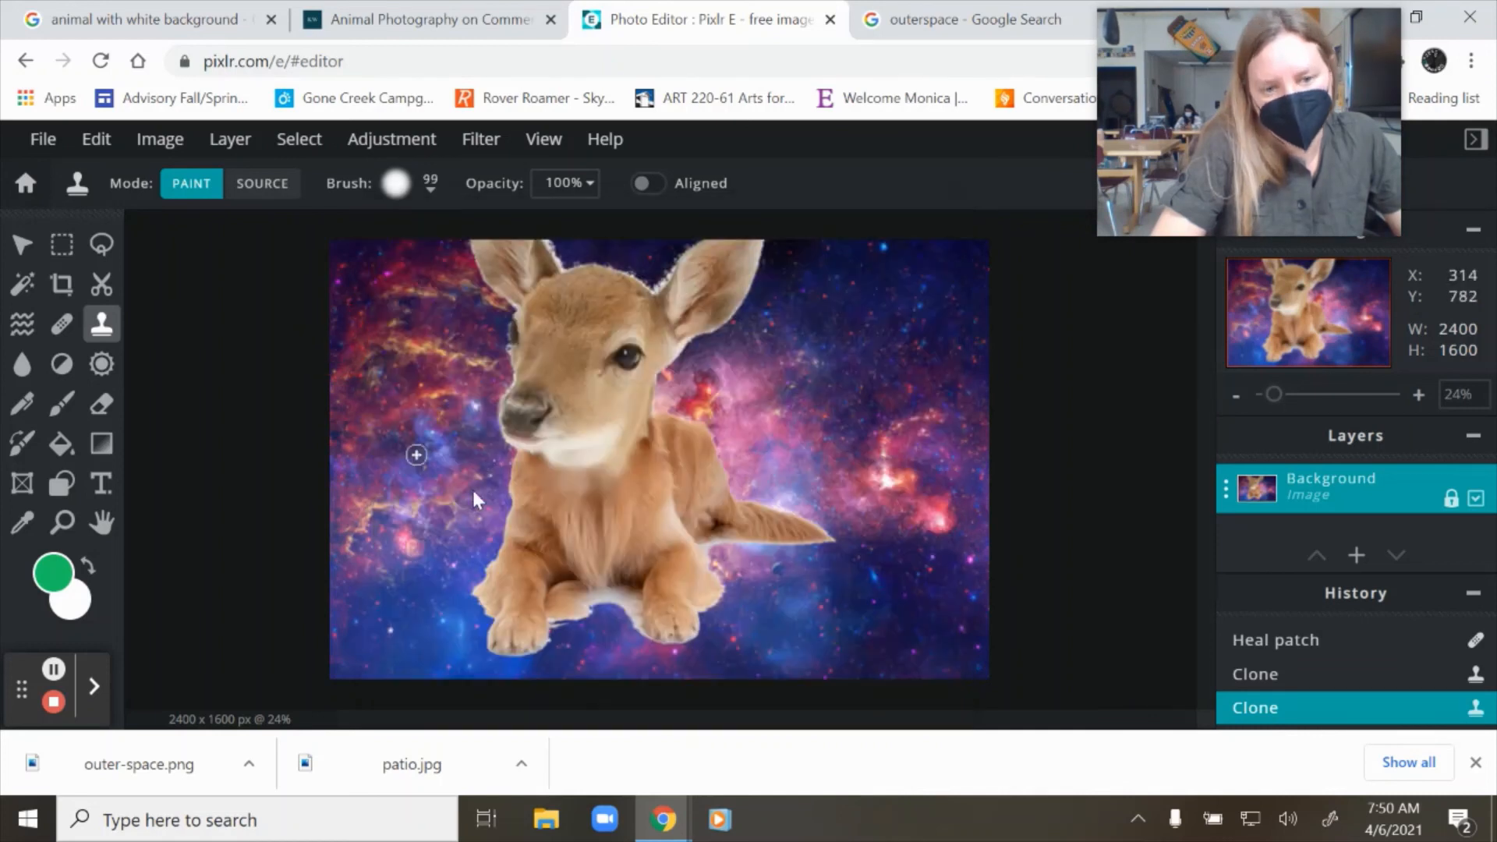
{"action": "left_click", "coordinate": [577, 500]}
Resample fur from the middle of the chest and clone it over the blurred left and centre parts of the chest
{"action": "key", "text": "ctrl"}
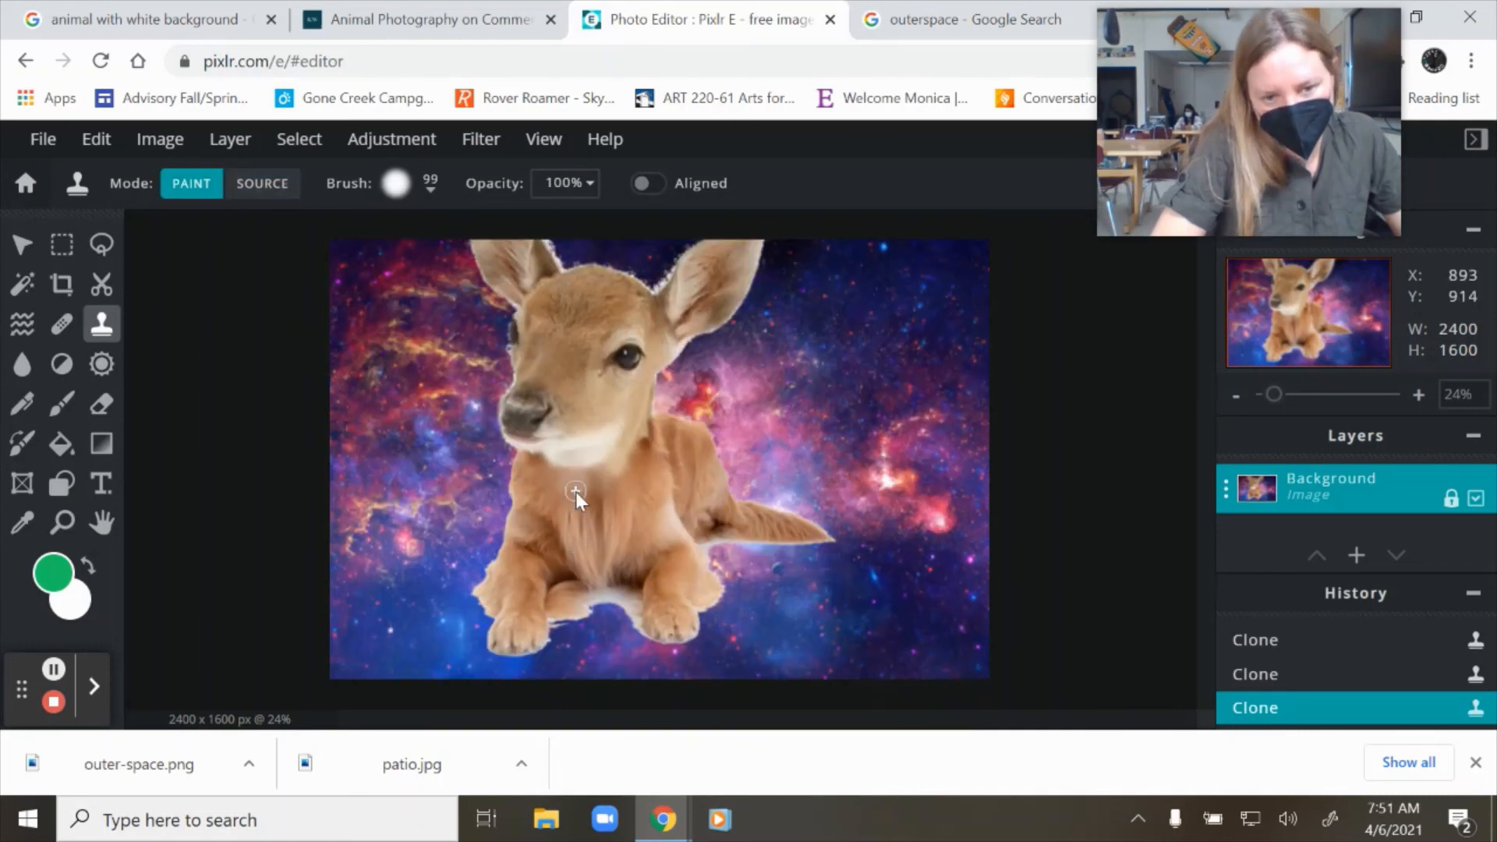
{"action": "left_click", "coordinate": [570, 521], "text": "ctrl"}
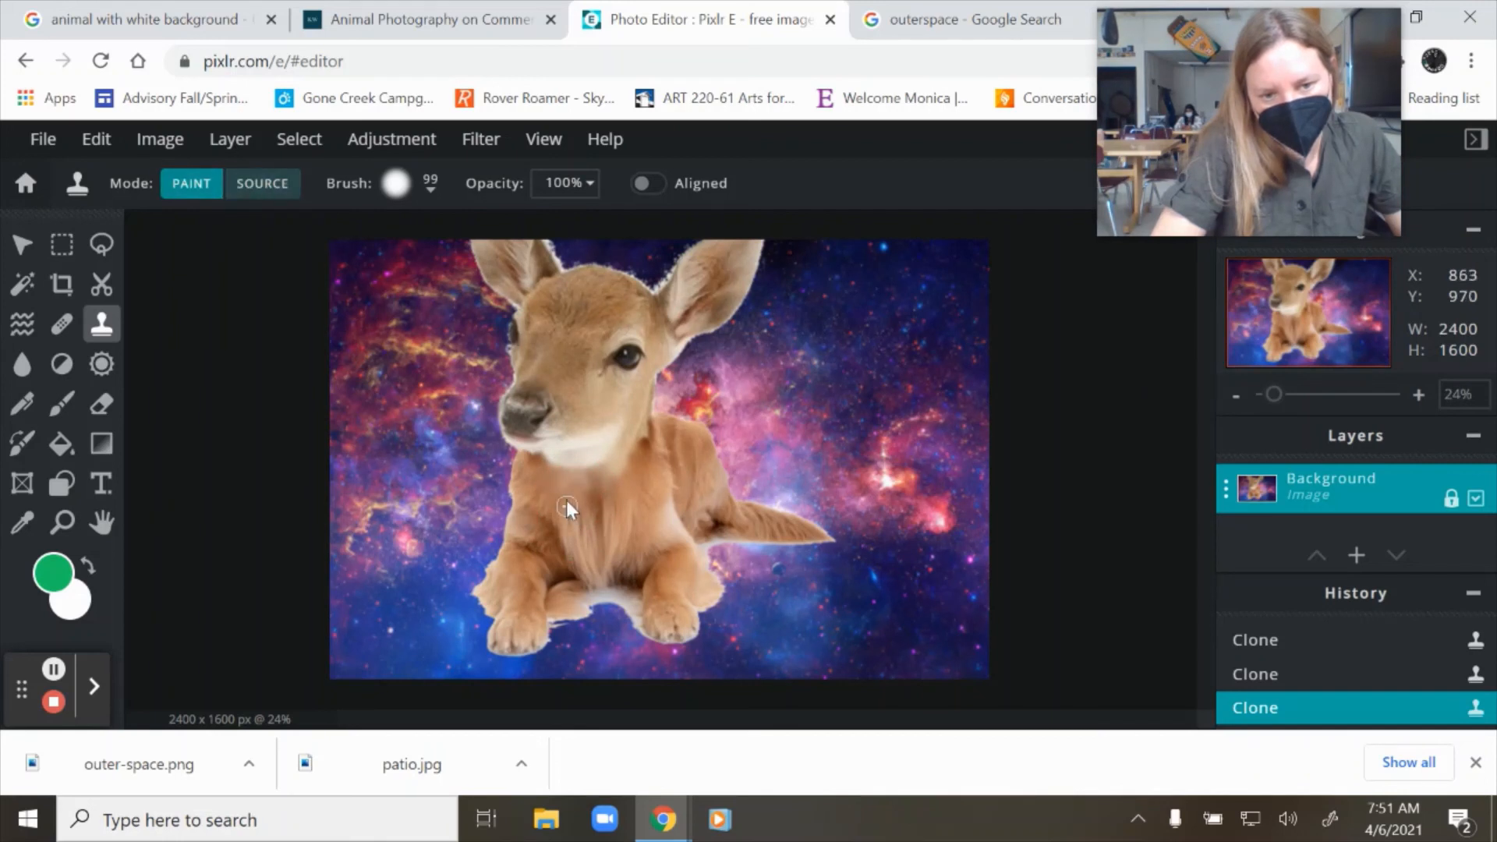
{"action": "left_click", "coordinate": [566, 499]}
{"action": "left_click", "coordinate": [568, 505]}
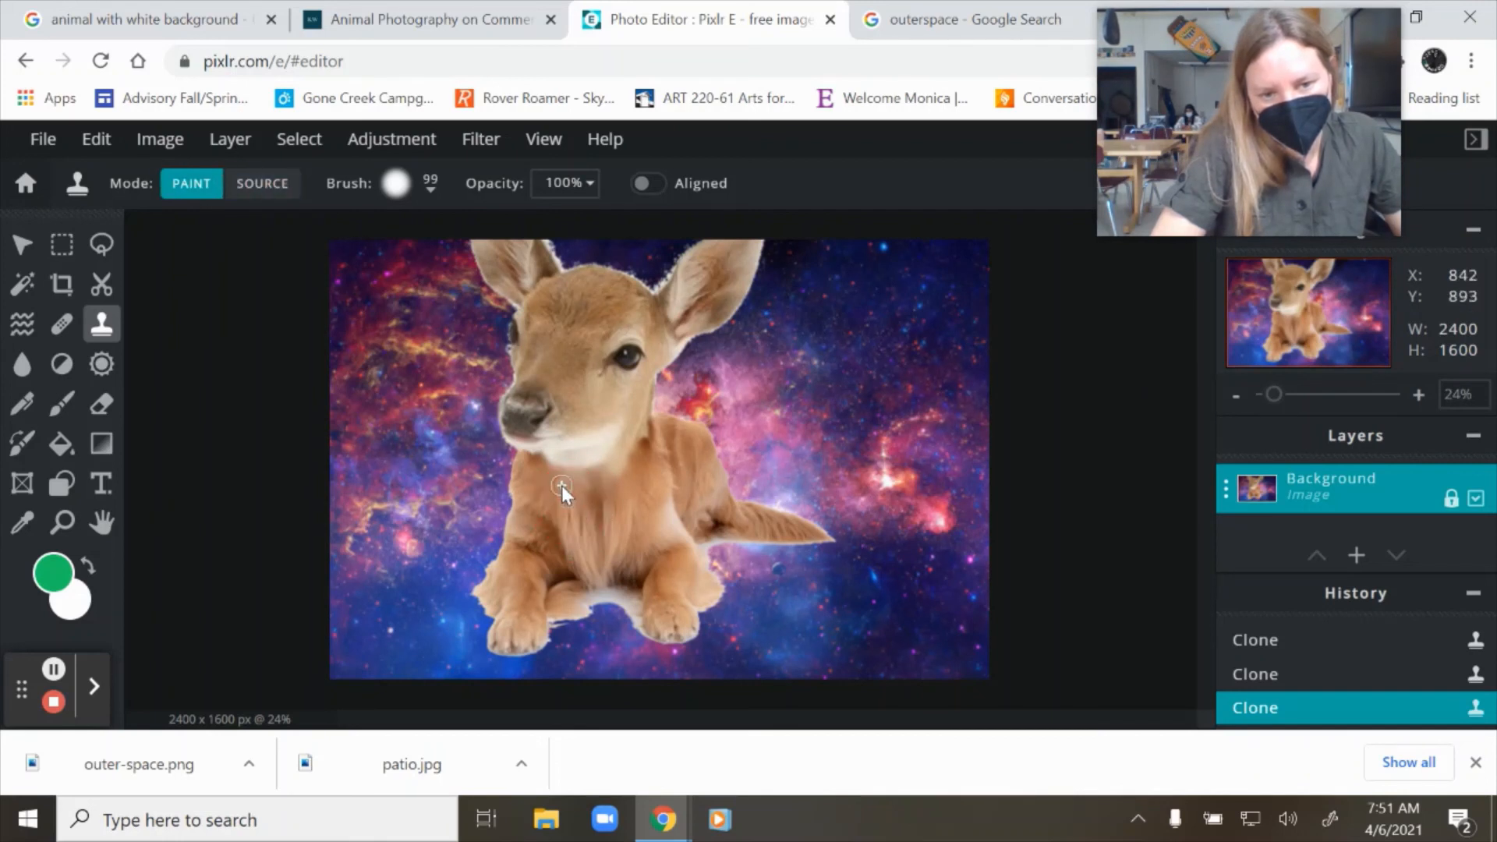
{"action": "left_click_drag", "start_coordinate": [565, 499], "coordinate": [569, 527]}
{"action": "left_click", "coordinate": [583, 516]}
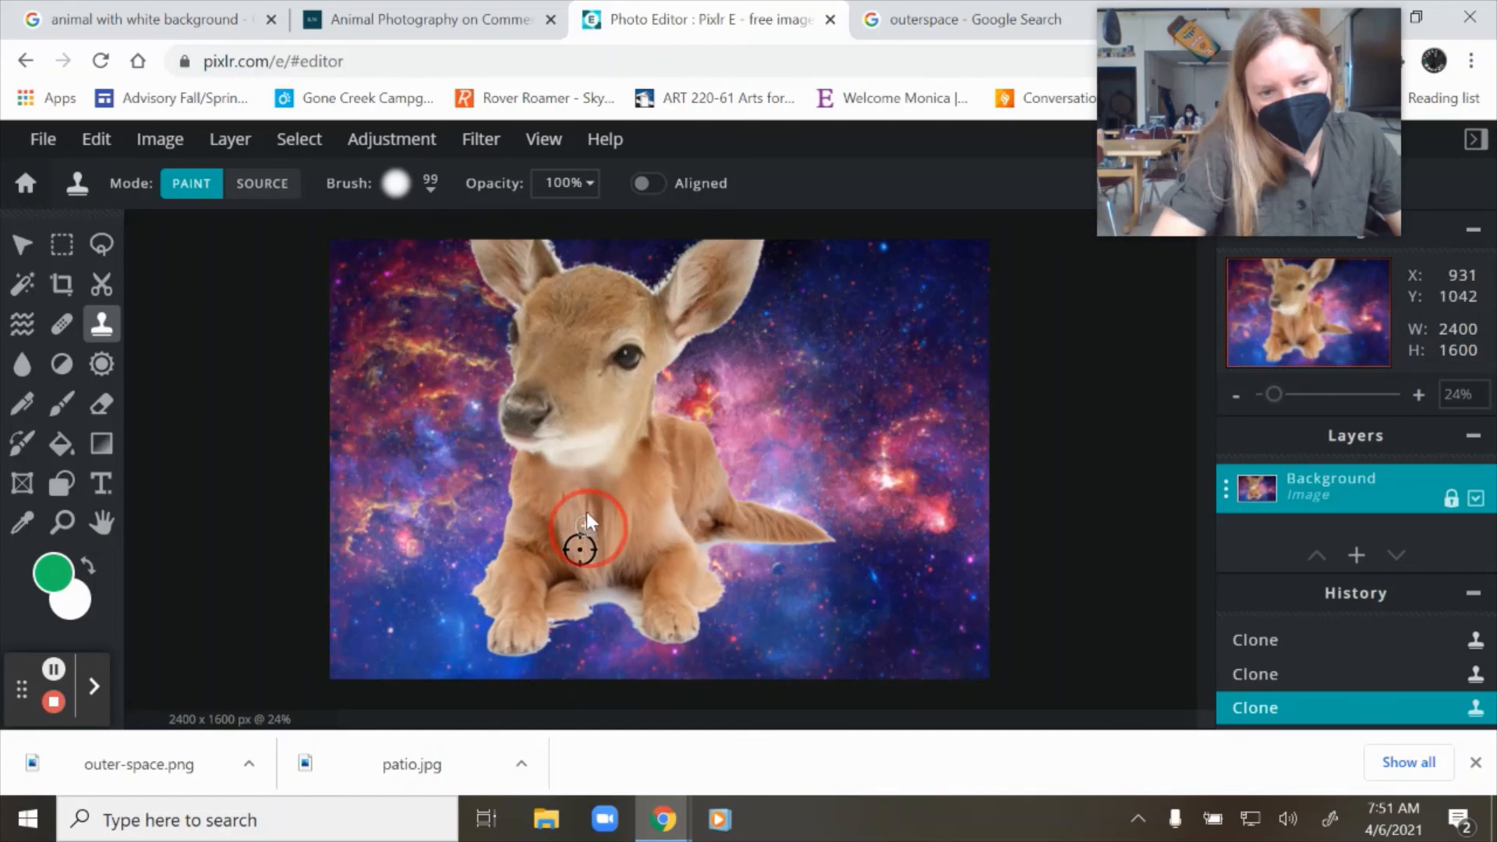
{"action": "left_click", "coordinate": [602, 530]}
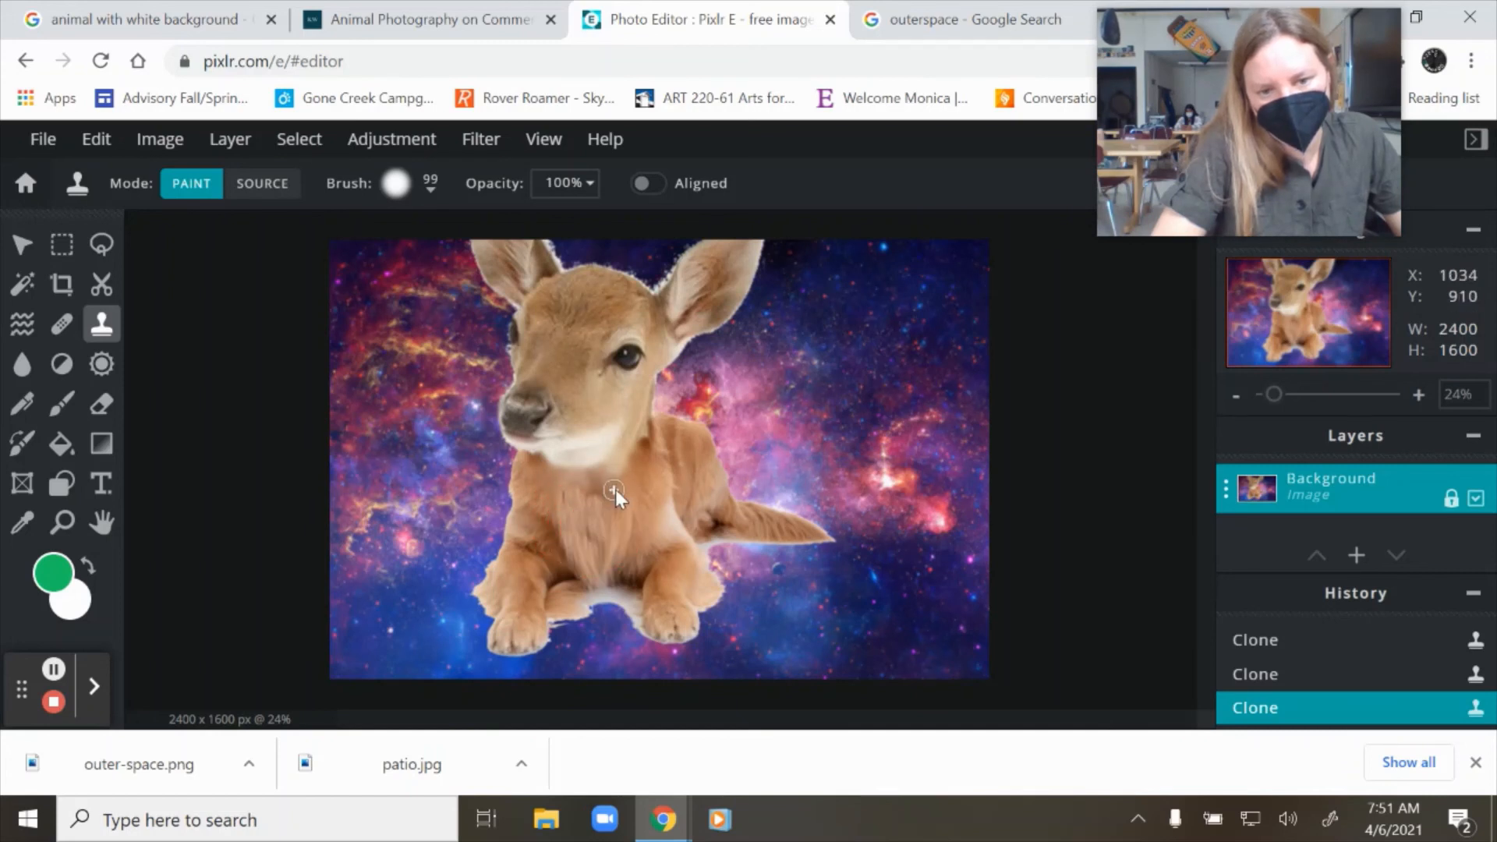
Clone fur down the right half of the chest and up to the neck seam, resampling the source from nearby fur
{"action": "mouse_move", "coordinate": [615, 489]}
{"action": "left_mouse_down"}
{"action": "mouse_move", "coordinate": [601, 536]}
{"action": "mouse_move", "coordinate": [592, 503]}
{"action": "mouse_move", "coordinate": [564, 488]}
{"action": "mouse_move", "coordinate": [563, 509]}
{"action": "mouse_move", "coordinate": [620, 532]}
{"action": "mouse_move", "coordinate": [613, 558]}
{"action": "left_mouse_up"}
{"action": "left_click", "coordinate": [612, 552], "text": "ctrl"}
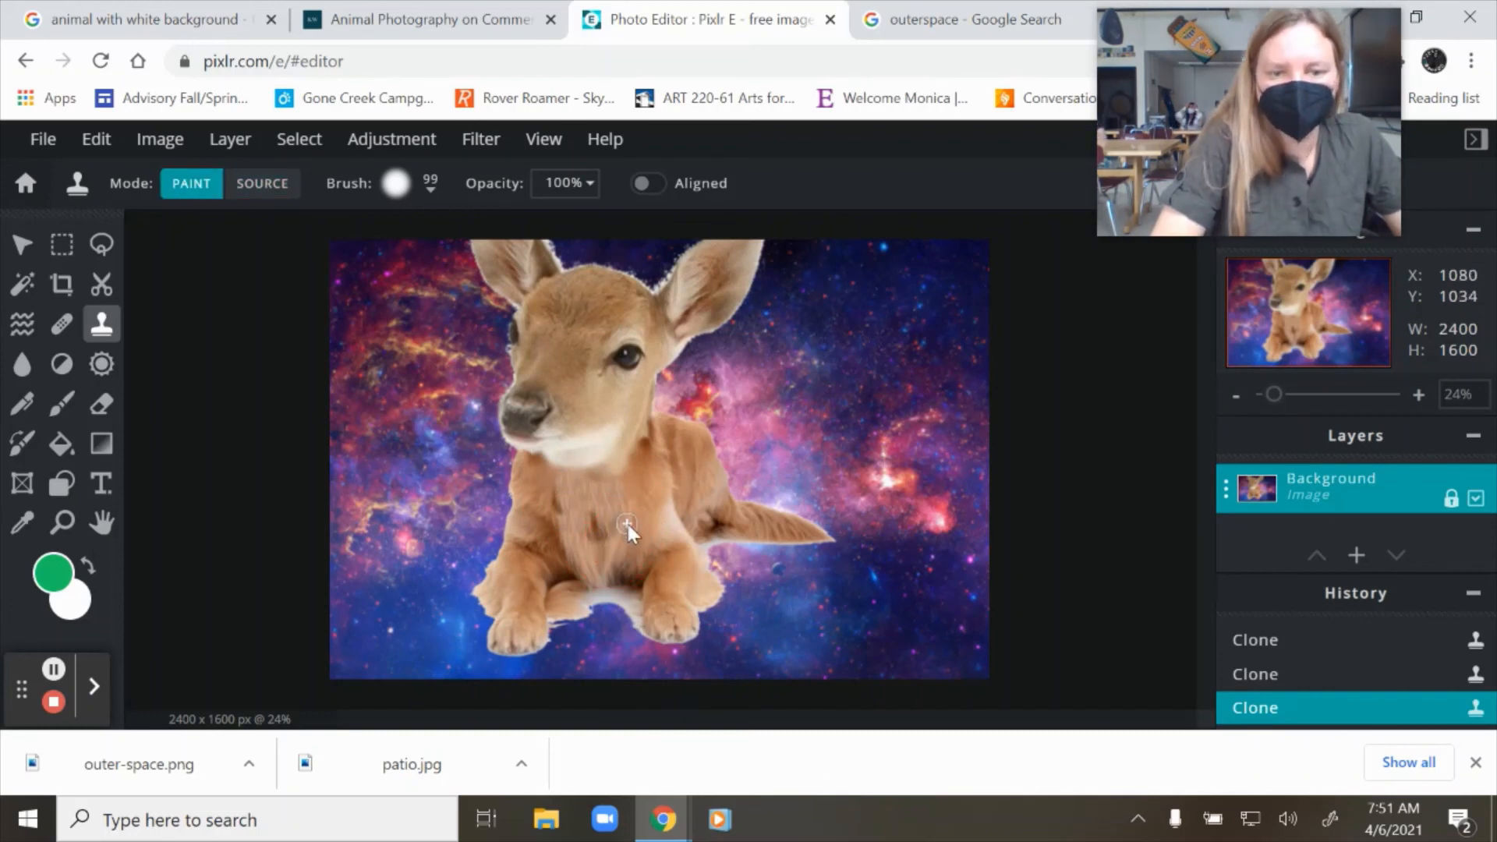
{"action": "left_click", "coordinate": [620, 534]}
{"action": "left_click", "coordinate": [616, 490], "text": "ctrl"}
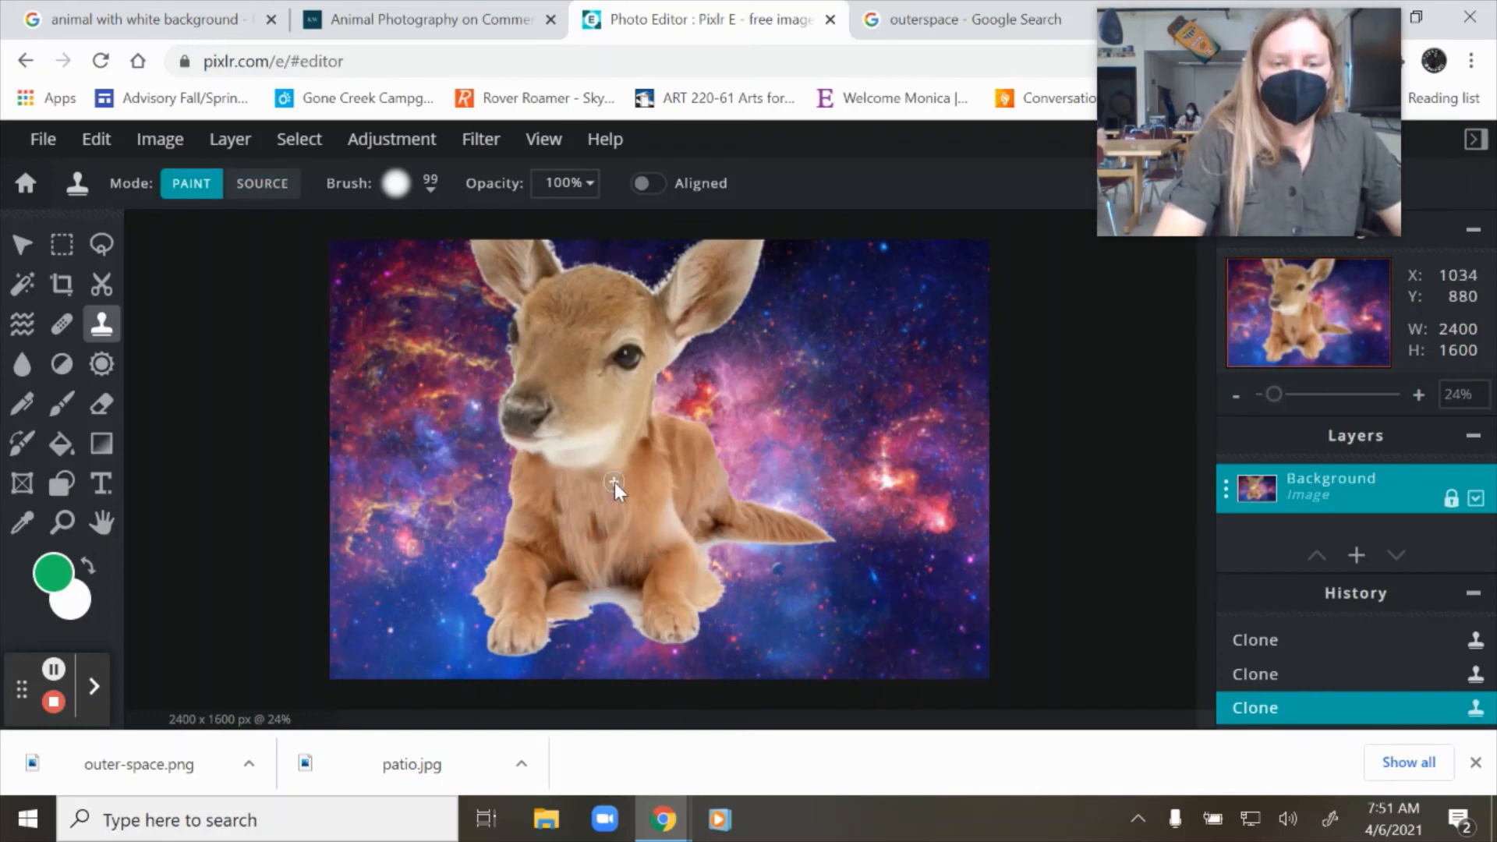
{"action": "left_click", "coordinate": [610, 472]}
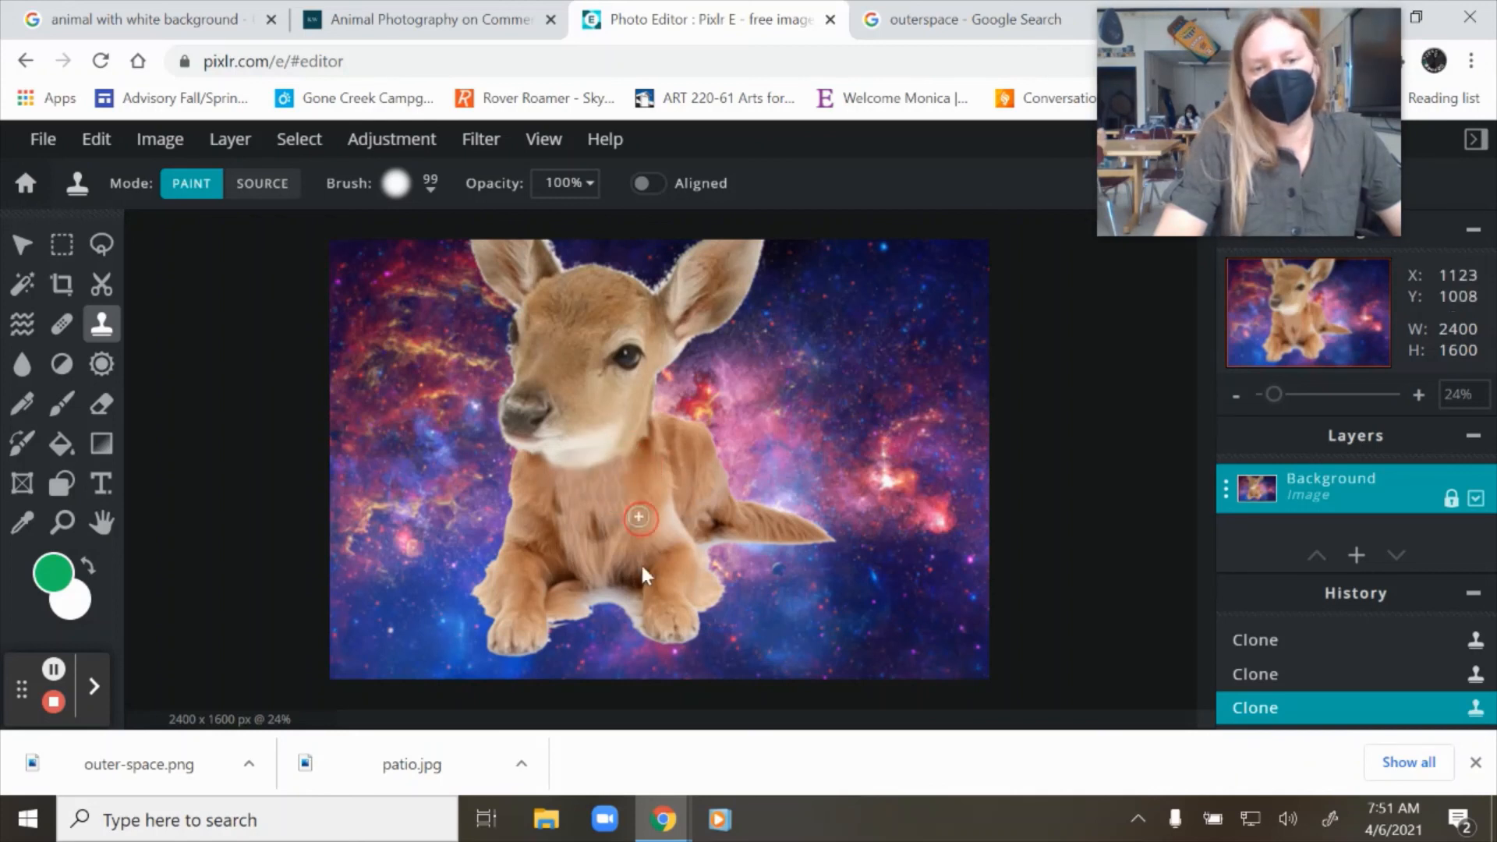
{"action": "left_click", "coordinate": [630, 456]}
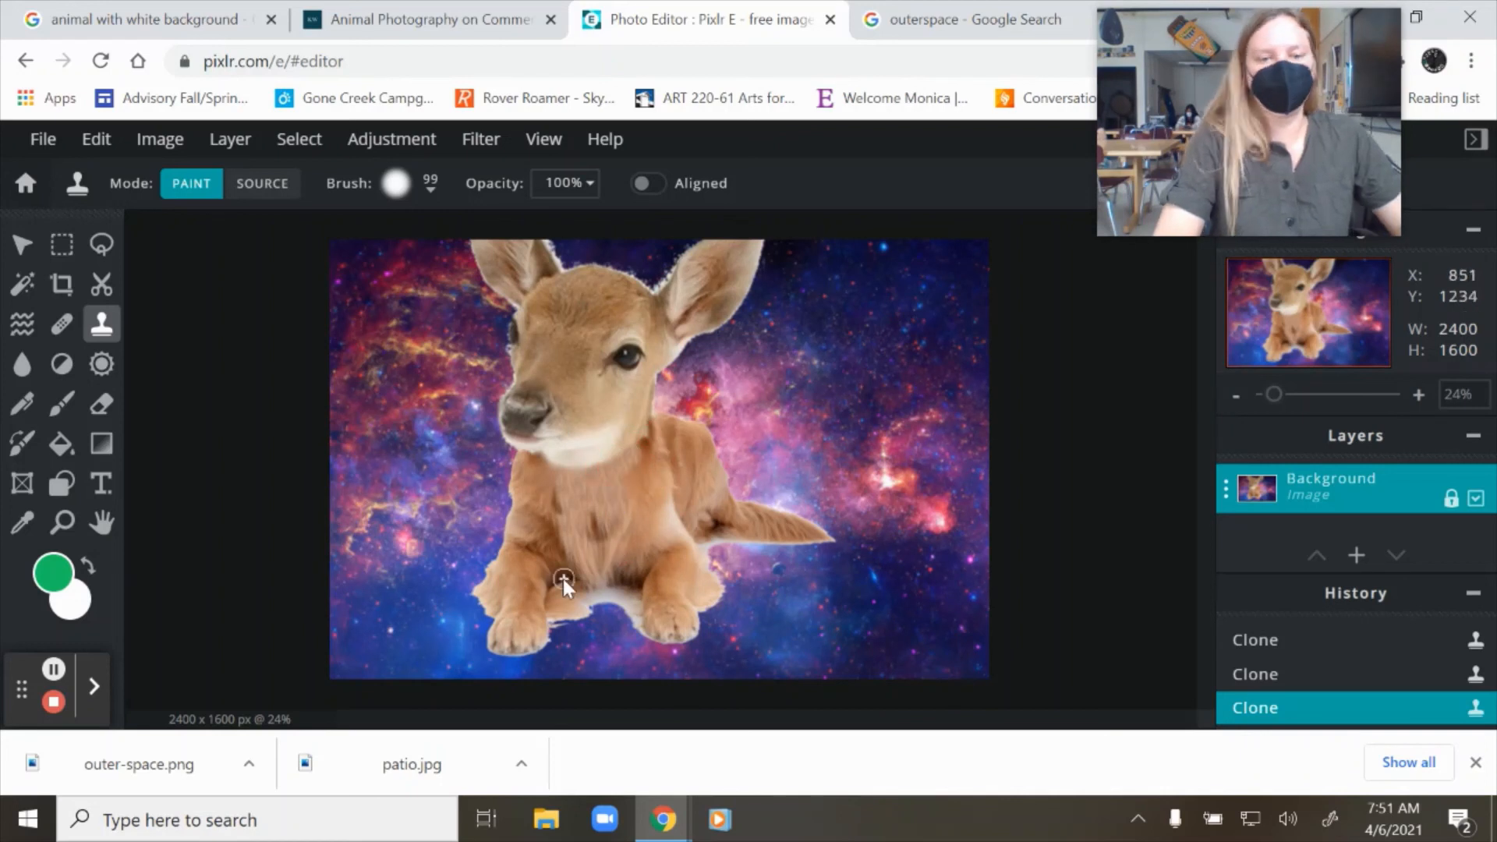